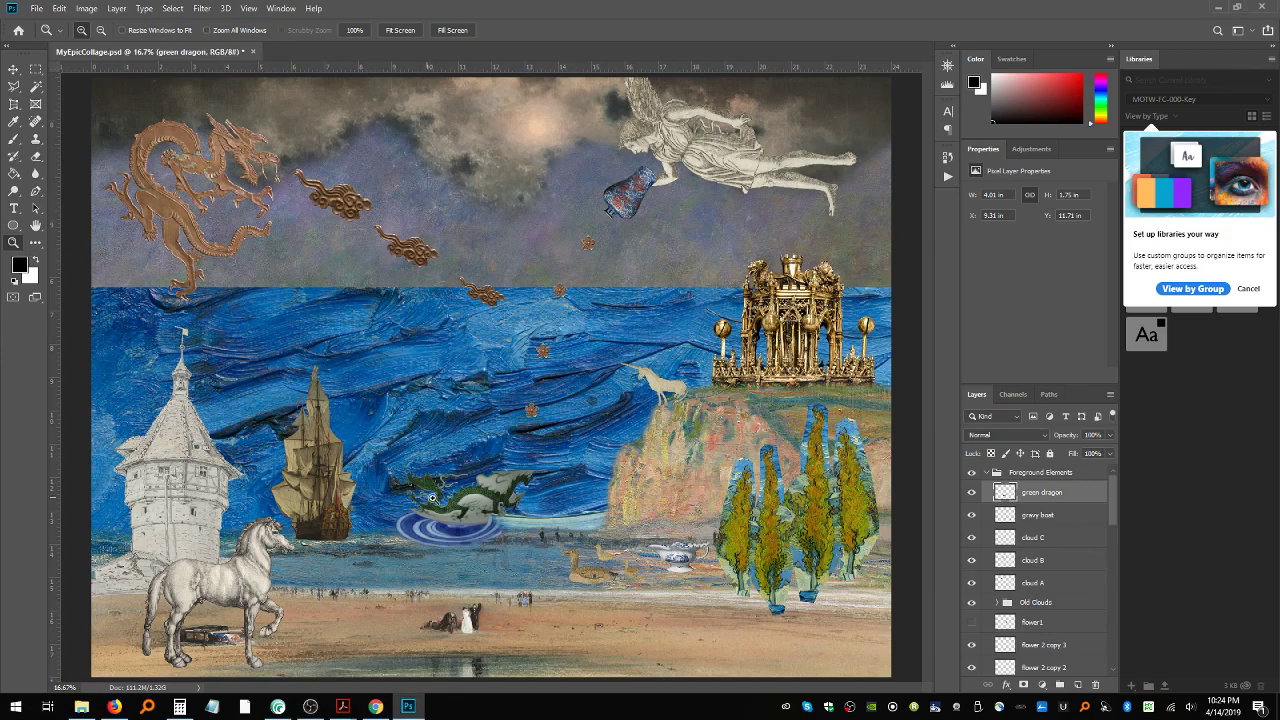
Step: Lasso the pale background above the green dragon's back and raised tail, following the spines and curling tendril, and delete it
click(451, 497)
click(450, 498)
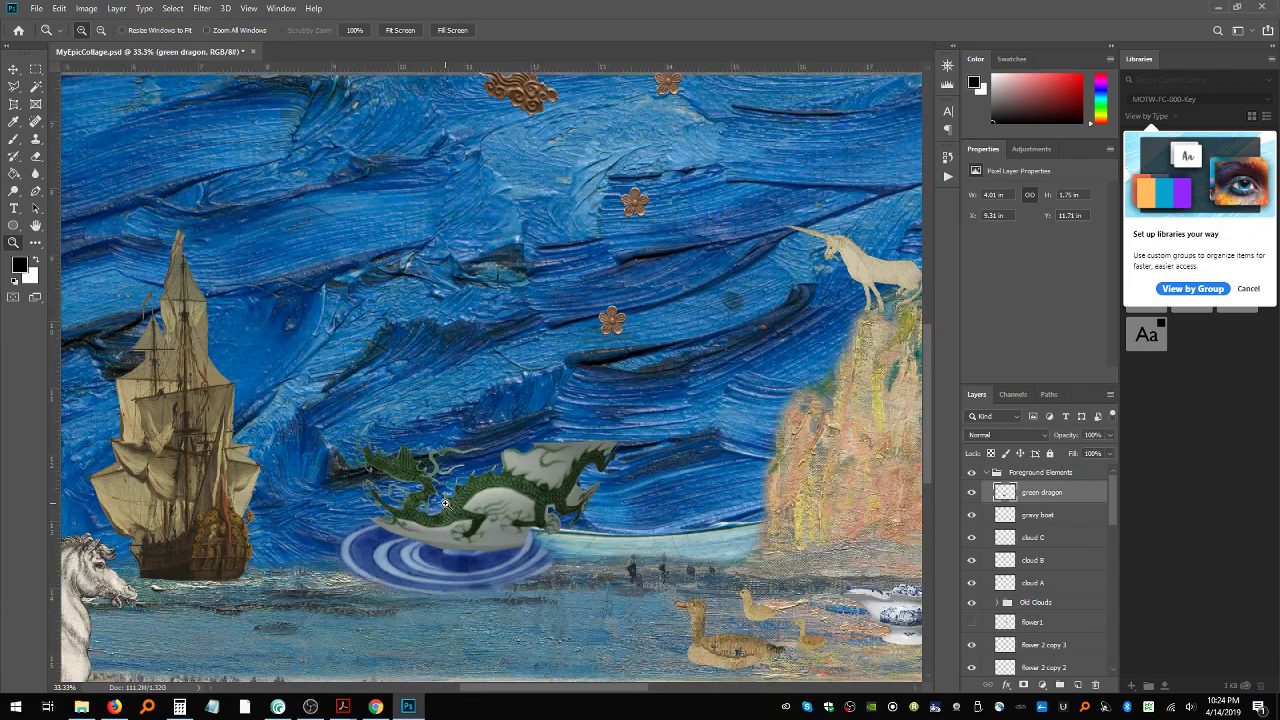
click(446, 502)
click(446, 502)
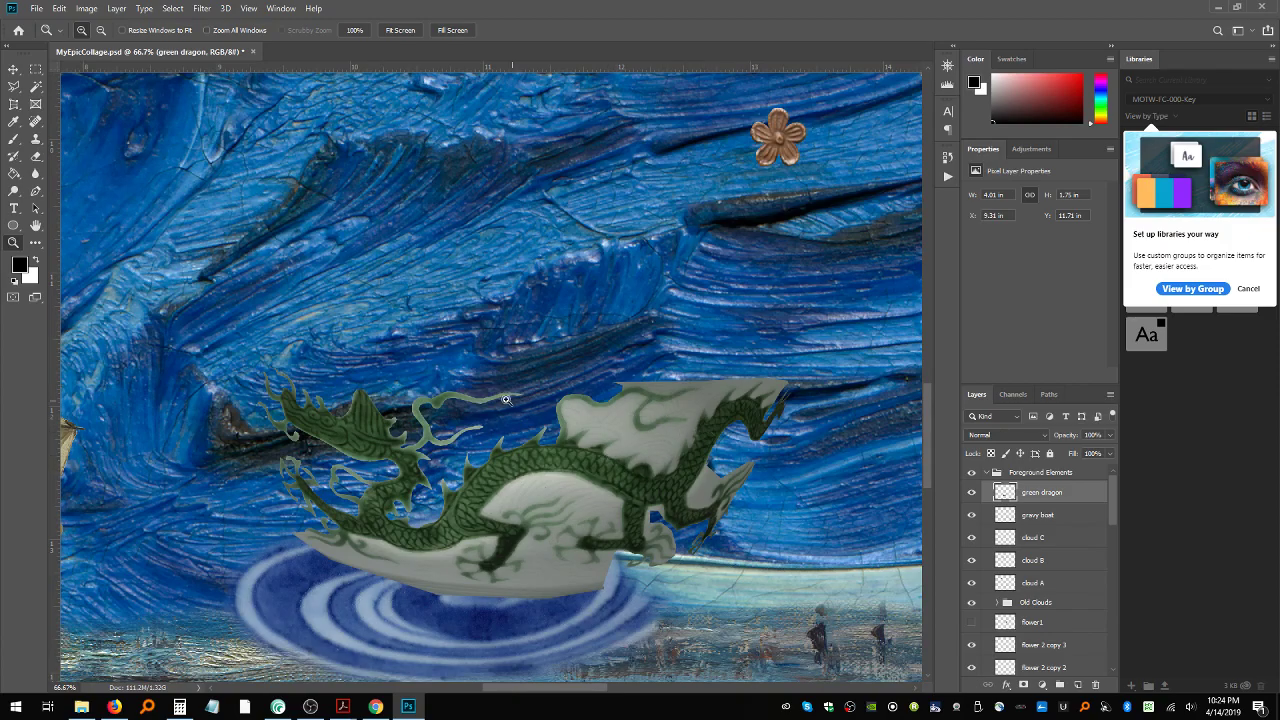
click(754, 405)
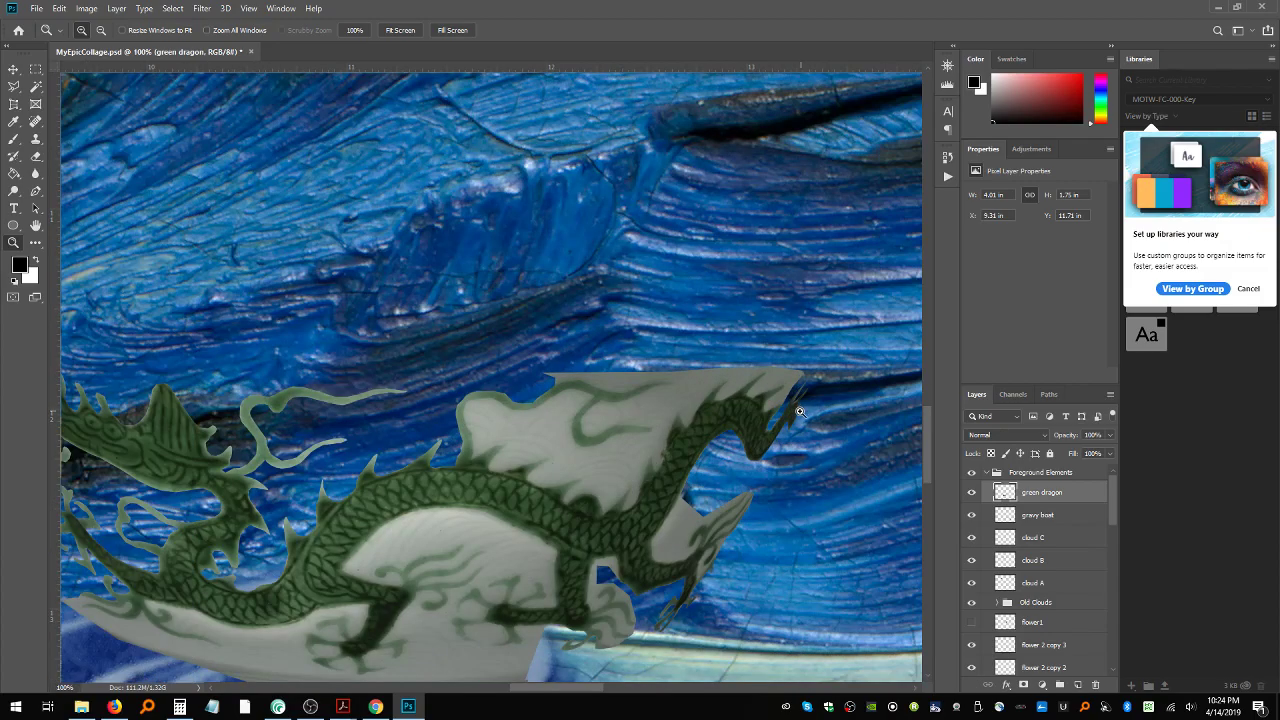
click(678, 405)
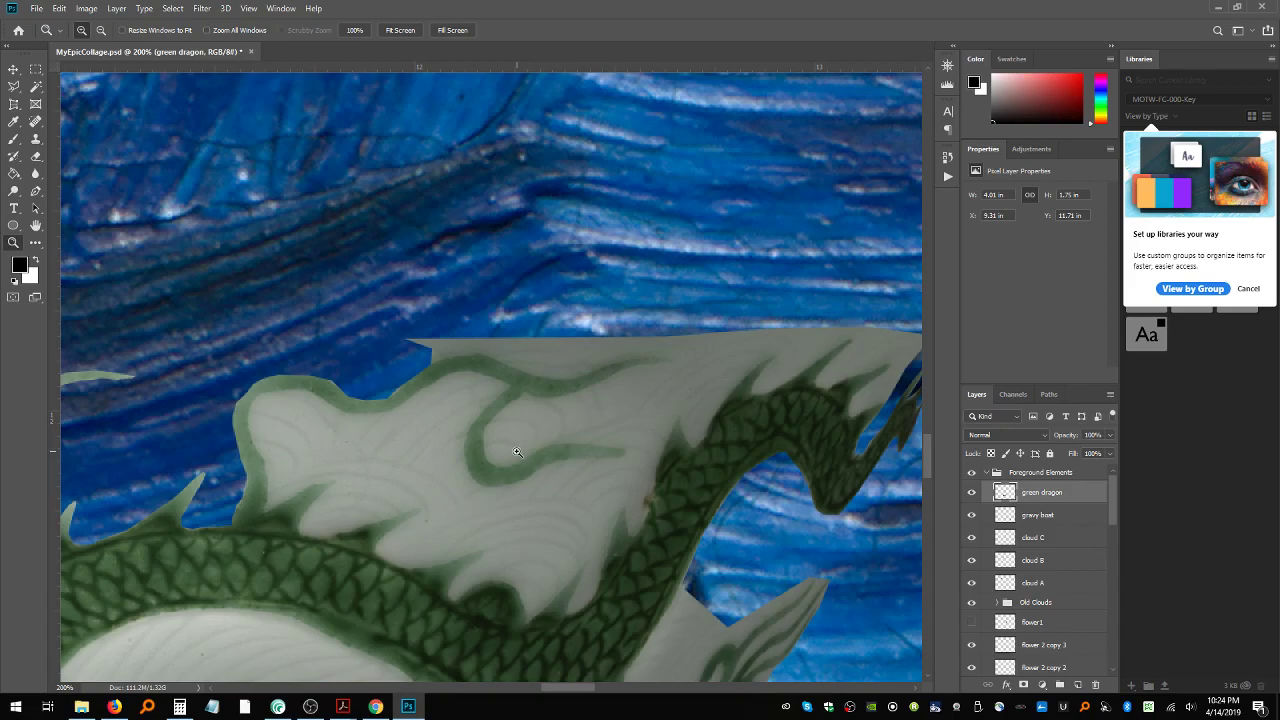
click(14, 86)
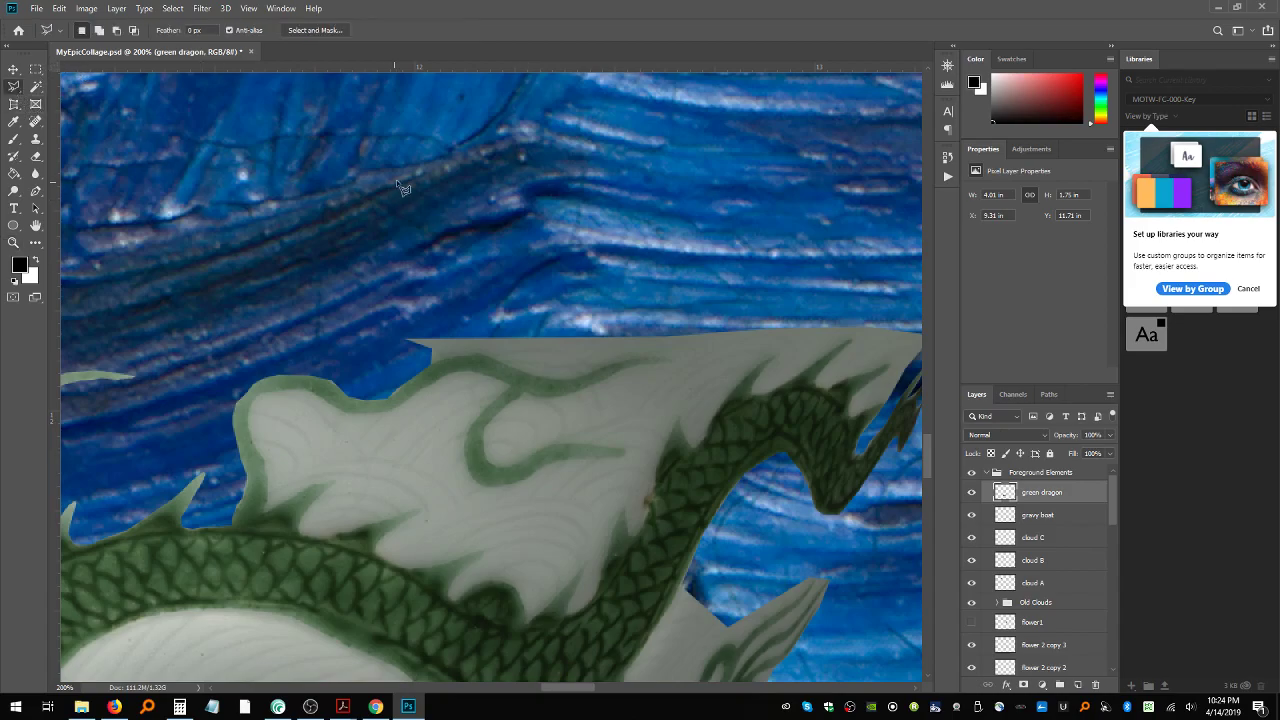
mouse_move(425, 185)
mouse_down()
mouse_move(336, 290)
mouse_move(309, 357)
mouse_move(320, 382)
mouse_move(396, 397)
mouse_move(383, 399)
mouse_up()
mouse_move(431, 378)
mouse_down()
mouse_move(470, 369)
mouse_move(467, 358)
mouse_move(549, 383)
mouse_move(647, 356)
mouse_move(668, 365)
mouse_up()
mouse_move(655, 367)
mouse_down()
mouse_move(516, 401)
mouse_move(483, 438)
mouse_move(502, 473)
mouse_move(563, 446)
mouse_move(628, 458)
mouse_move(565, 462)
mouse_move(501, 488)
mouse_move(469, 470)
mouse_move(466, 449)
mouse_move(470, 468)
mouse_move(475, 429)
mouse_move(511, 391)
mouse_move(455, 379)
mouse_up()
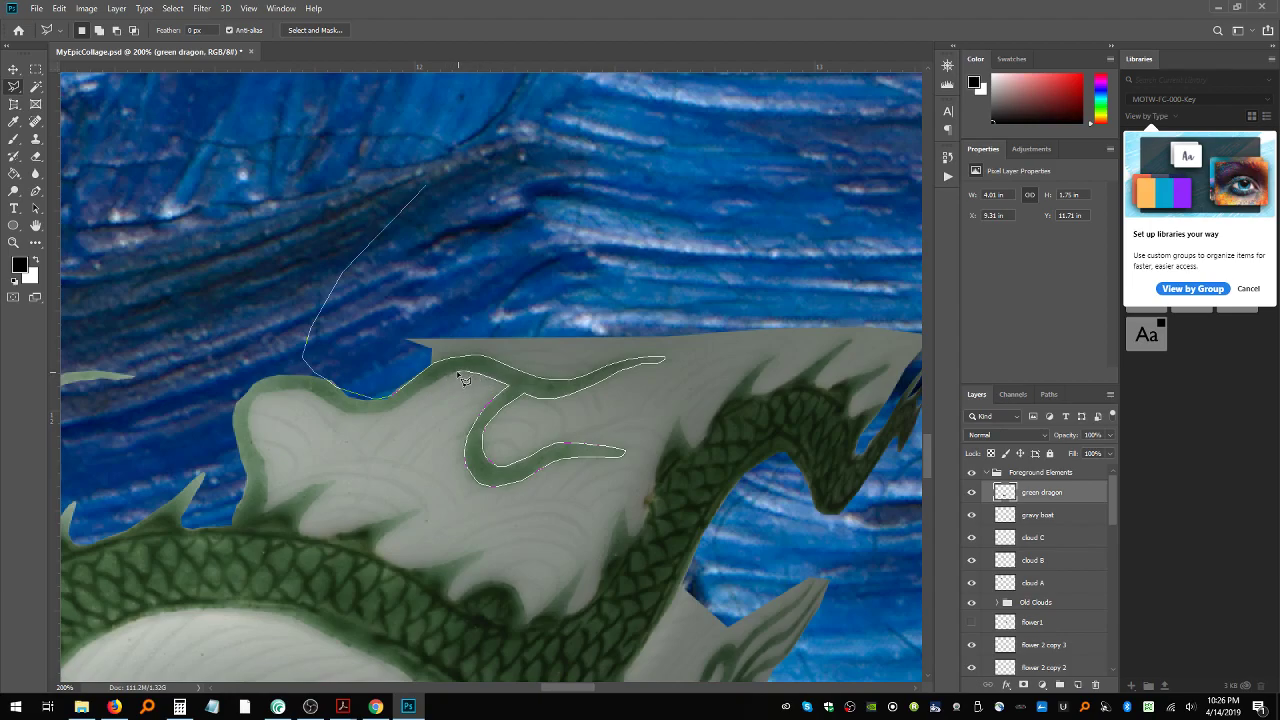
drag(455, 383, 421, 399)
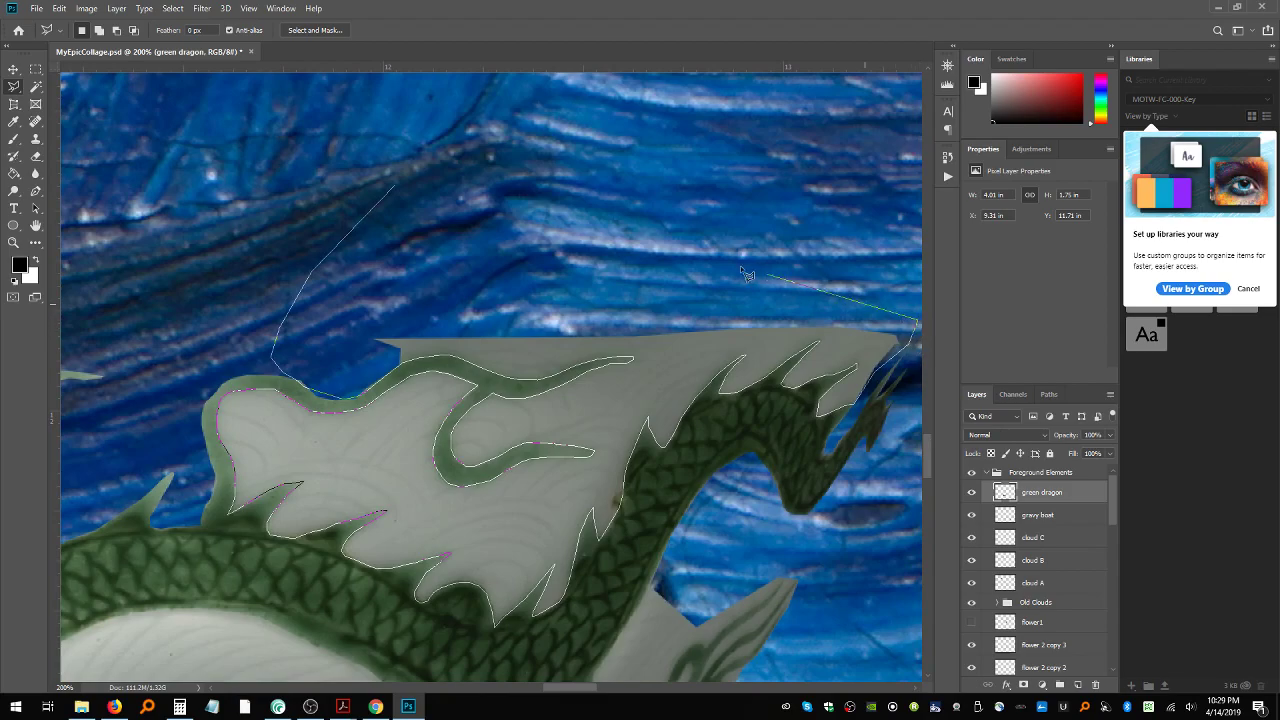
double_click(650, 215)
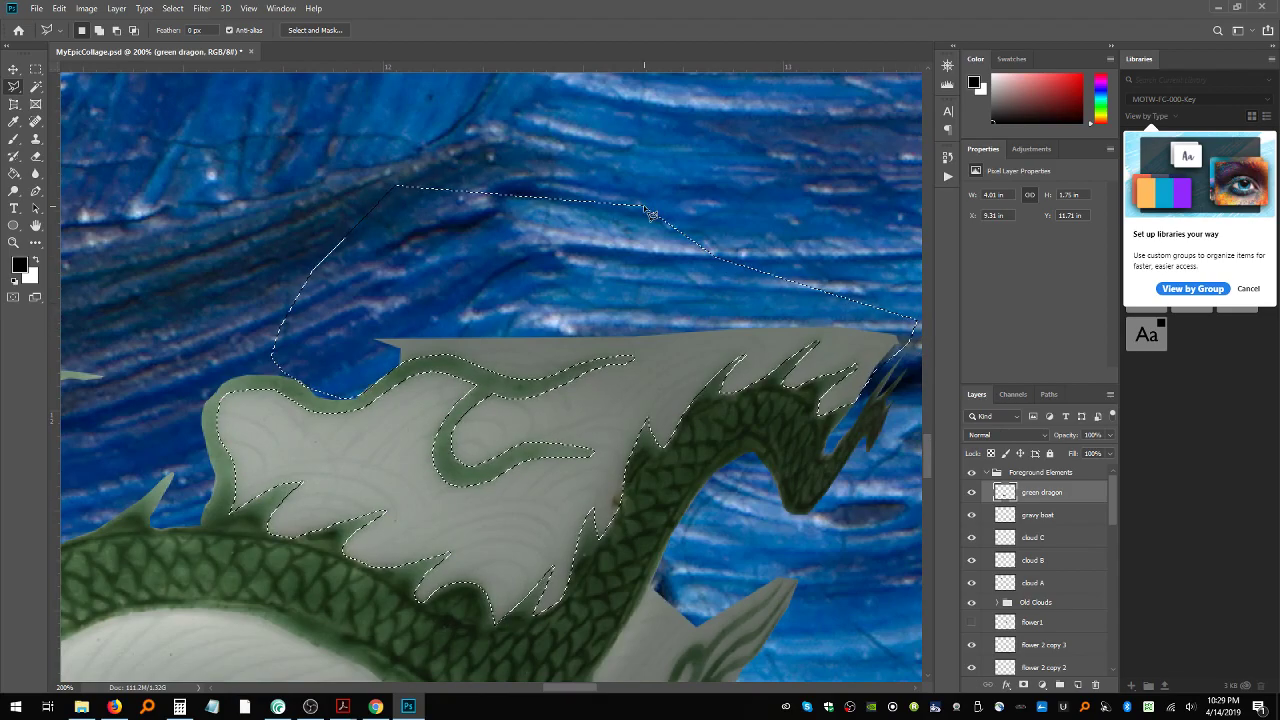
key(Delete)
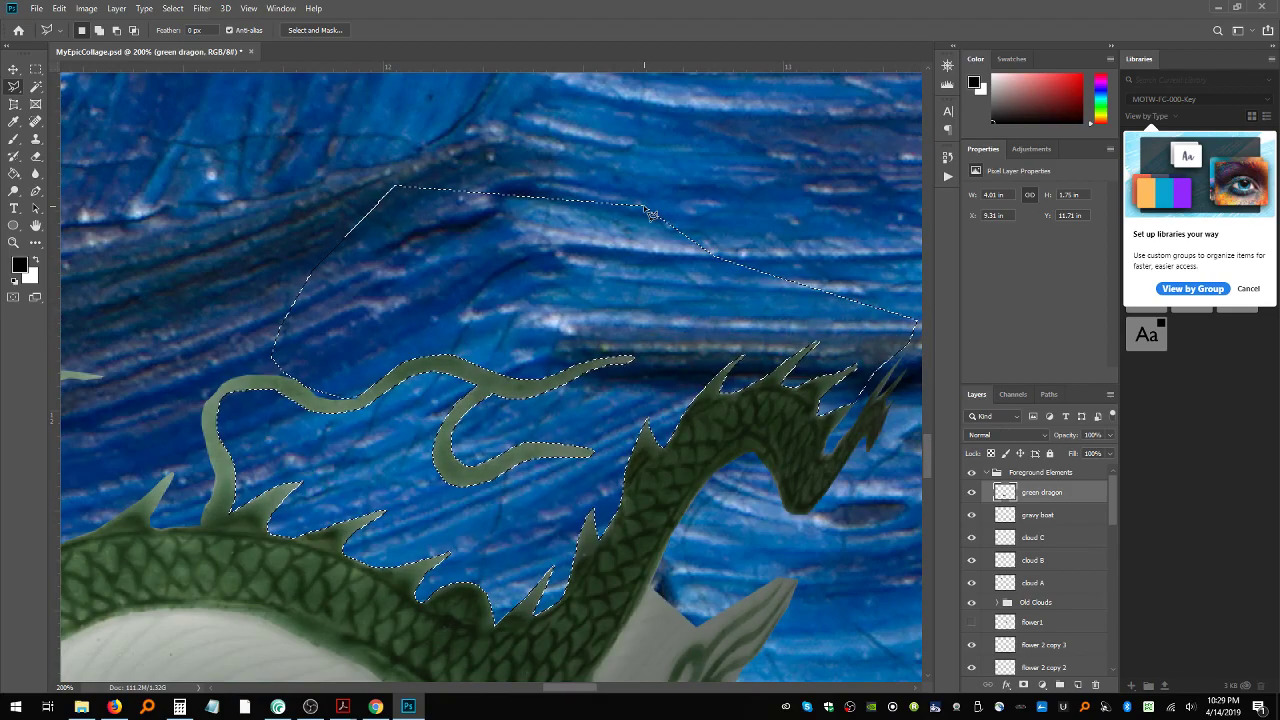
key(ctrl+f)
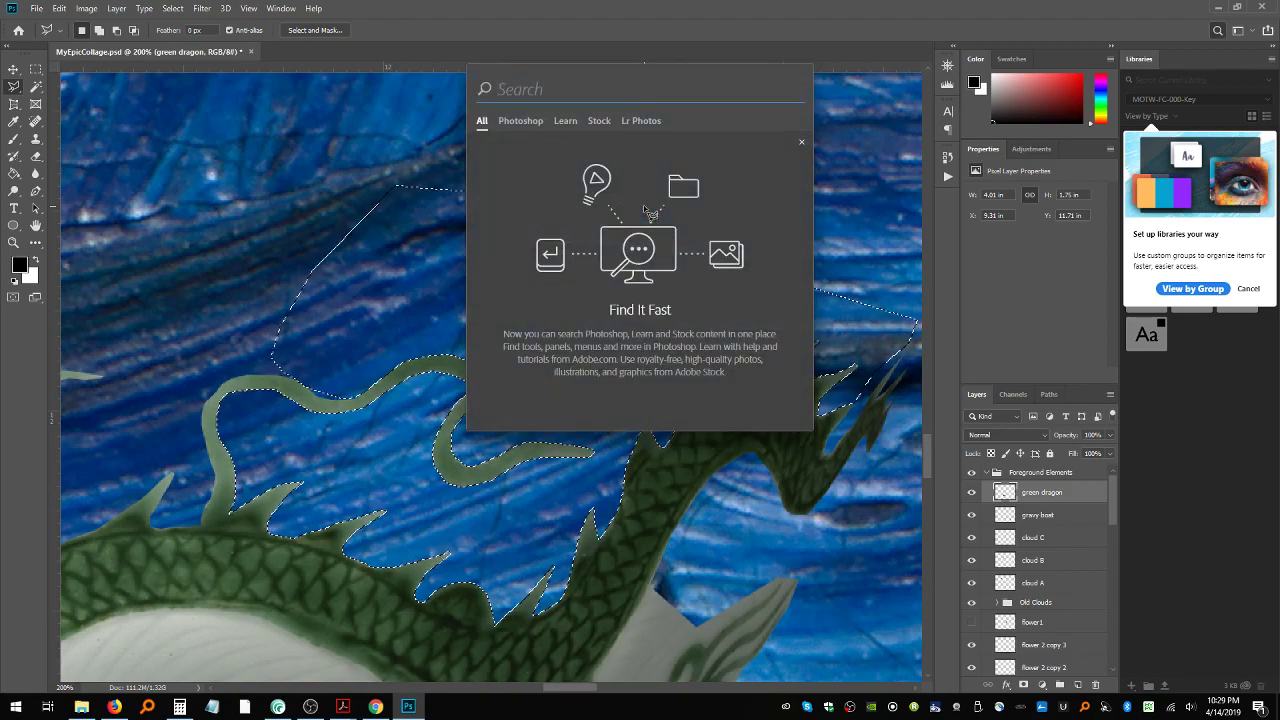
key(Escape)
key(ctrl+d)
Step: Lasso the pale background between the dragon's tail and hind leg, including the gaps in its flame-like wisps, and delete it
scroll(593, 264, down, 2)
scroll(593, 264, down, 3)
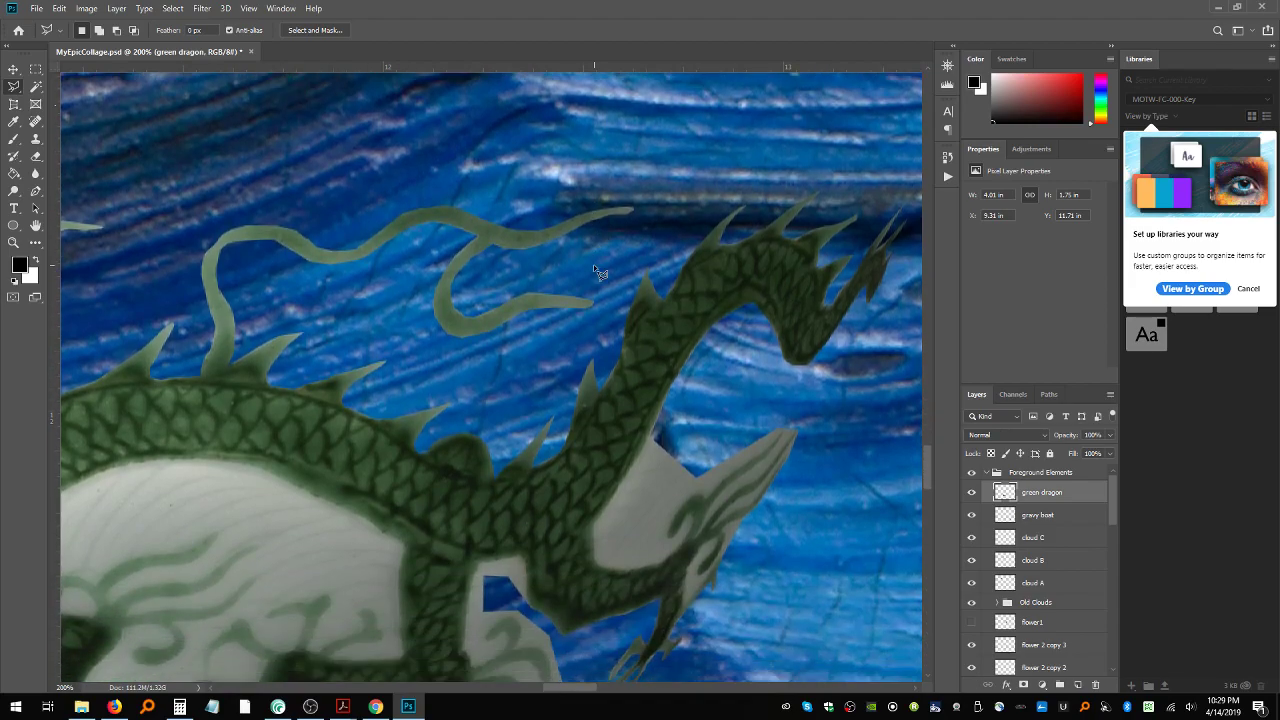
key(ctrl+minus)
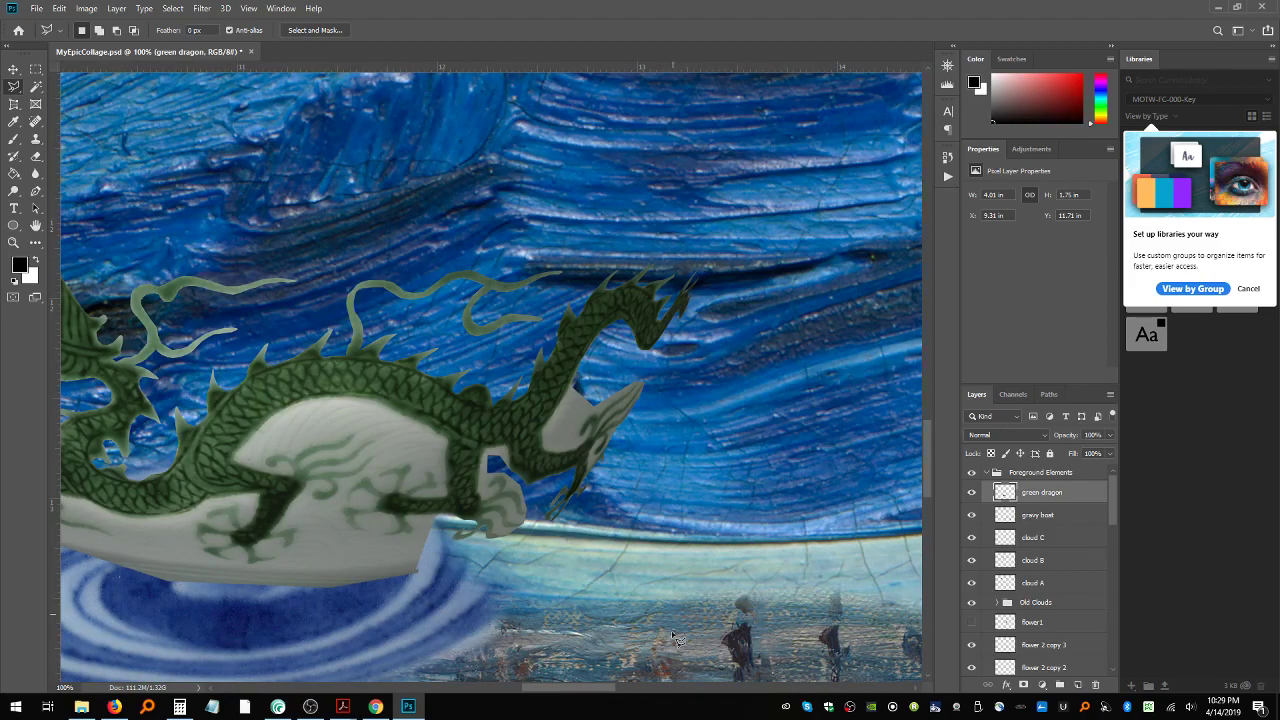
drag(584, 692, 542, 694)
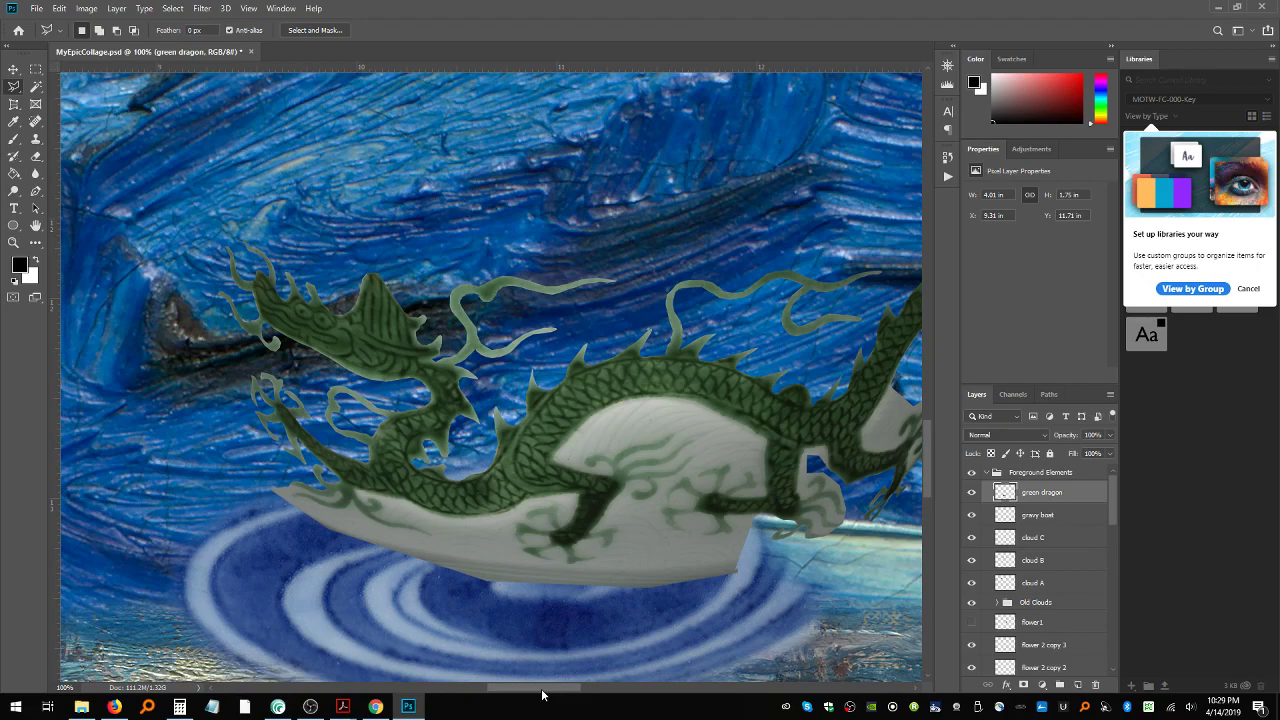
drag(513, 687, 545, 692)
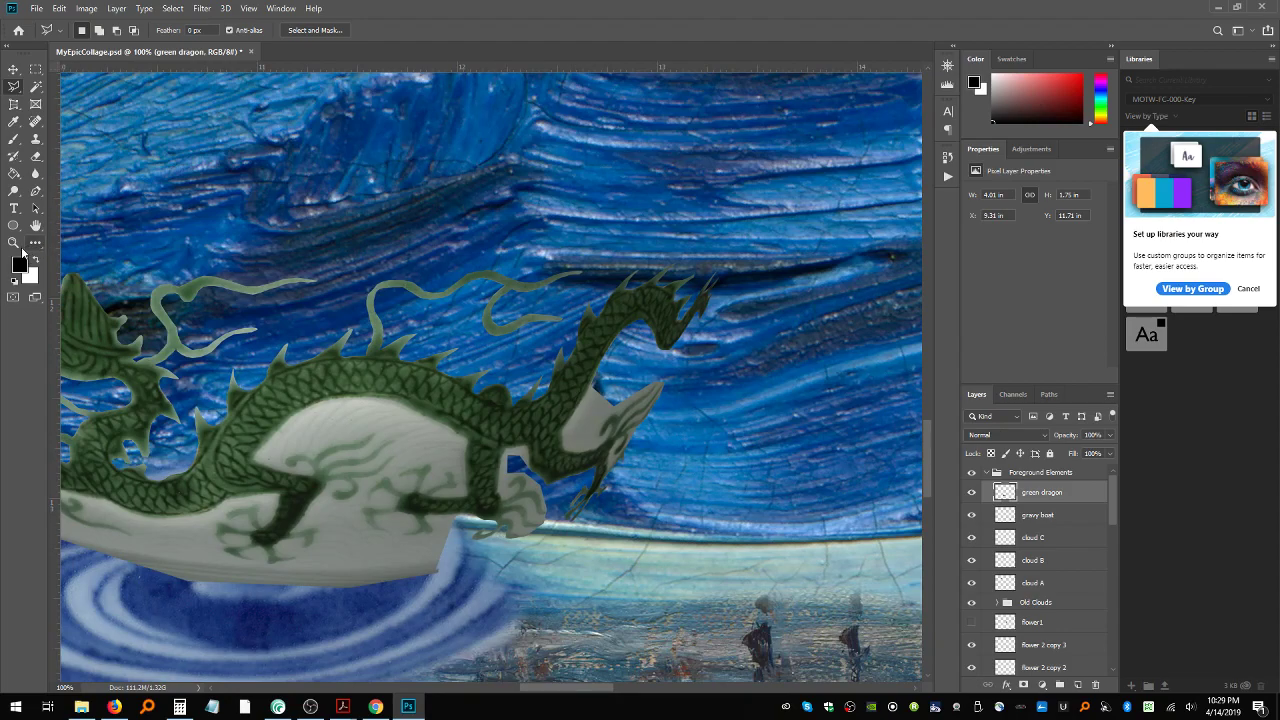
click(14, 242)
click(601, 445)
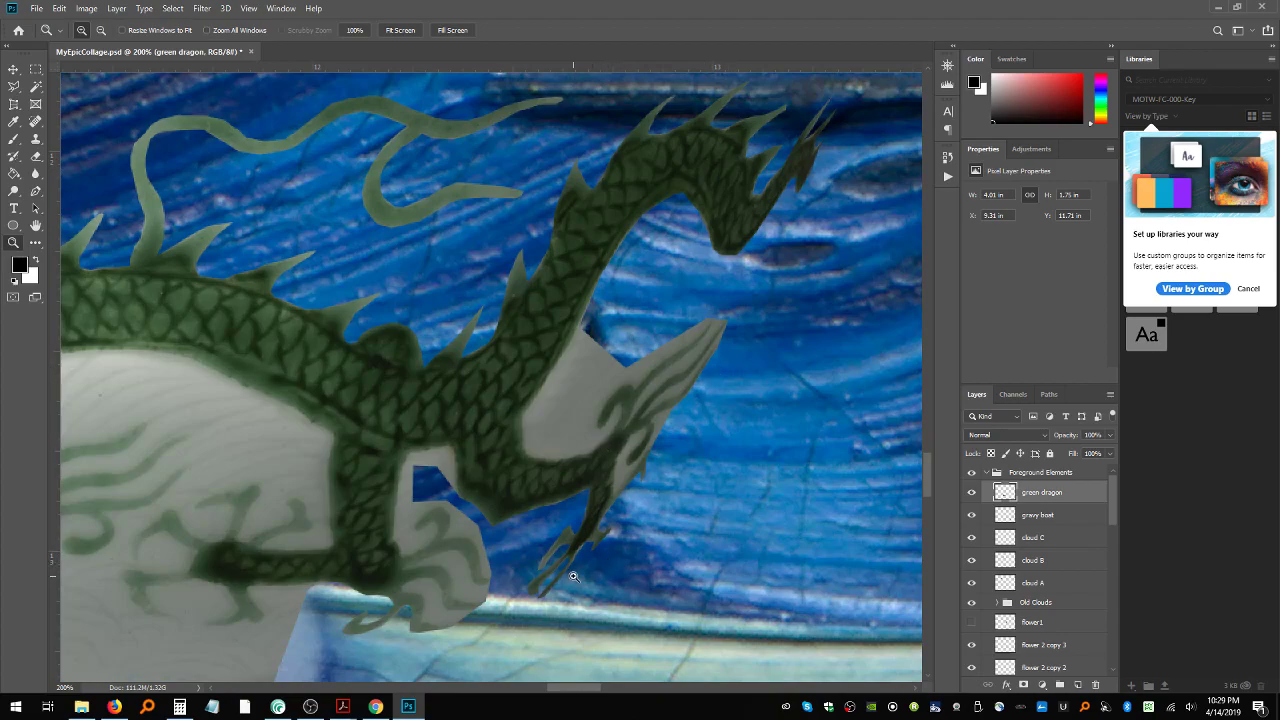
click(14, 87)
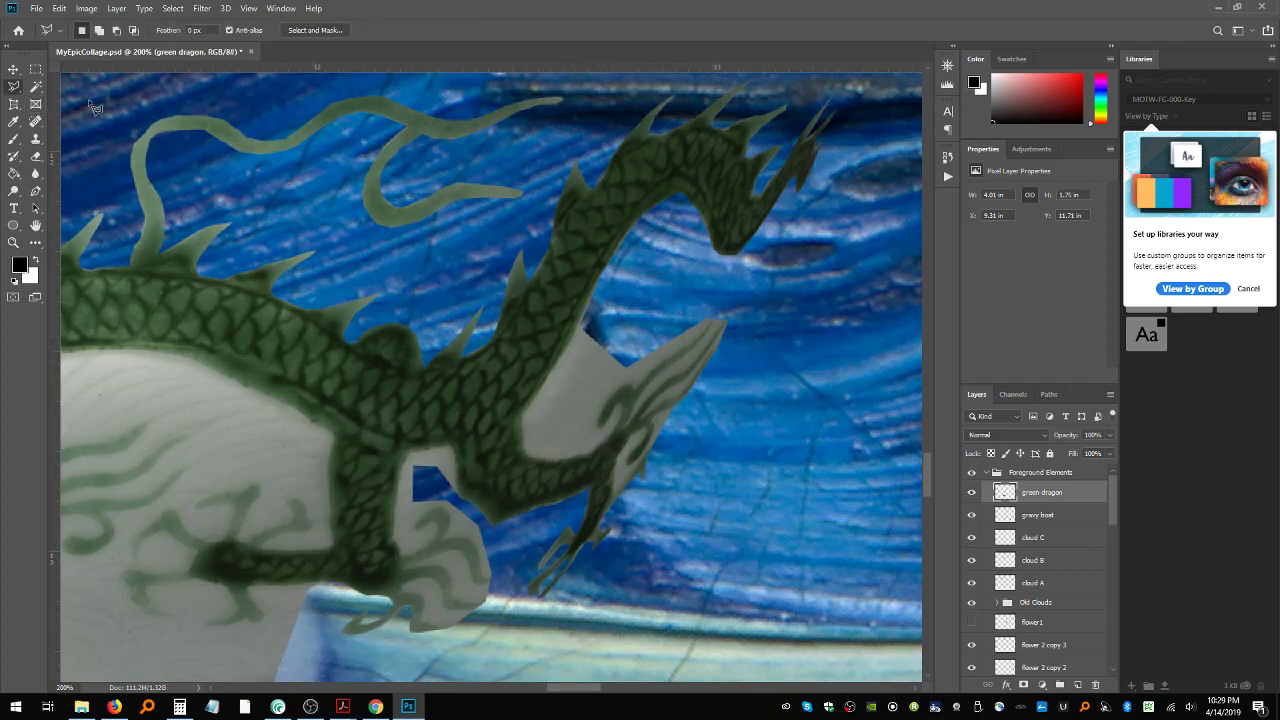
click(779, 290)
click(628, 258)
click(639, 219)
mouse_move(527, 420)
mouse_down()
mouse_move(538, 467)
mouse_move(586, 457)
mouse_move(614, 438)
mouse_move(619, 407)
mouse_move(603, 432)
mouse_move(626, 389)
mouse_move(639, 400)
mouse_up()
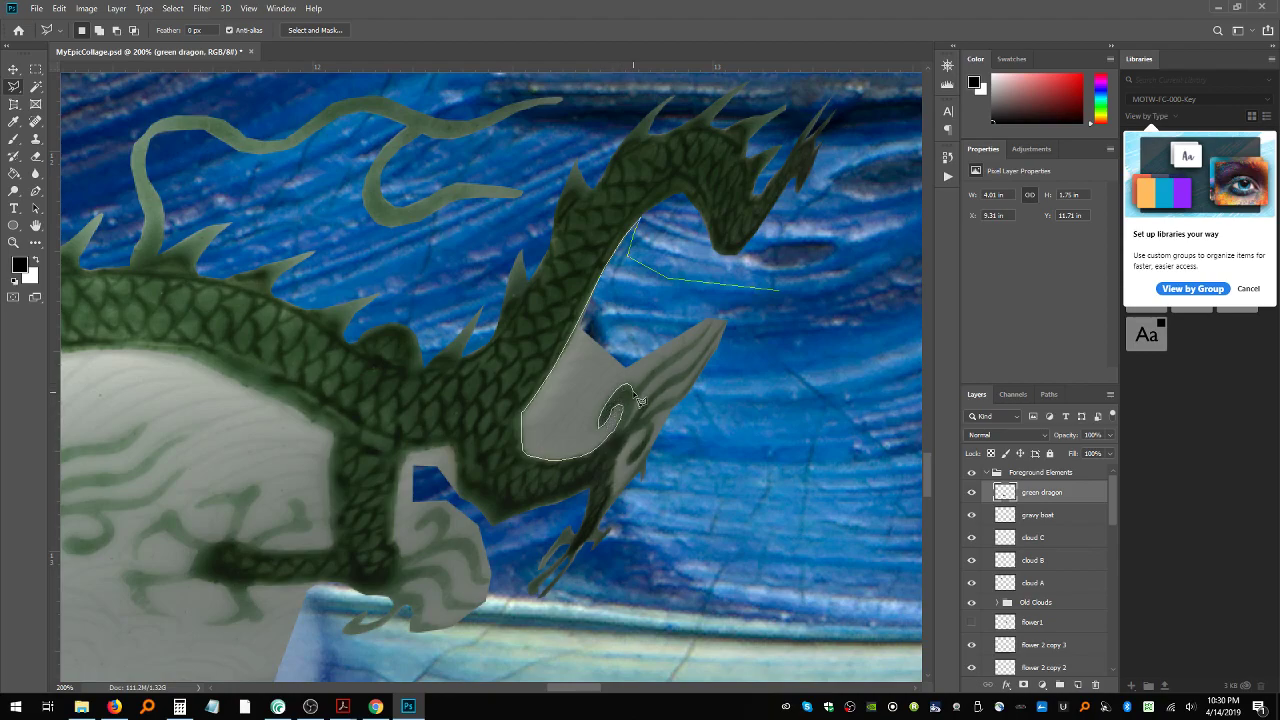
drag(659, 366, 665, 354)
mouse_move(666, 354)
mouse_down()
mouse_move(712, 321)
mouse_move(646, 392)
mouse_move(627, 437)
mouse_move(730, 332)
mouse_move(648, 418)
mouse_move(699, 385)
mouse_up()
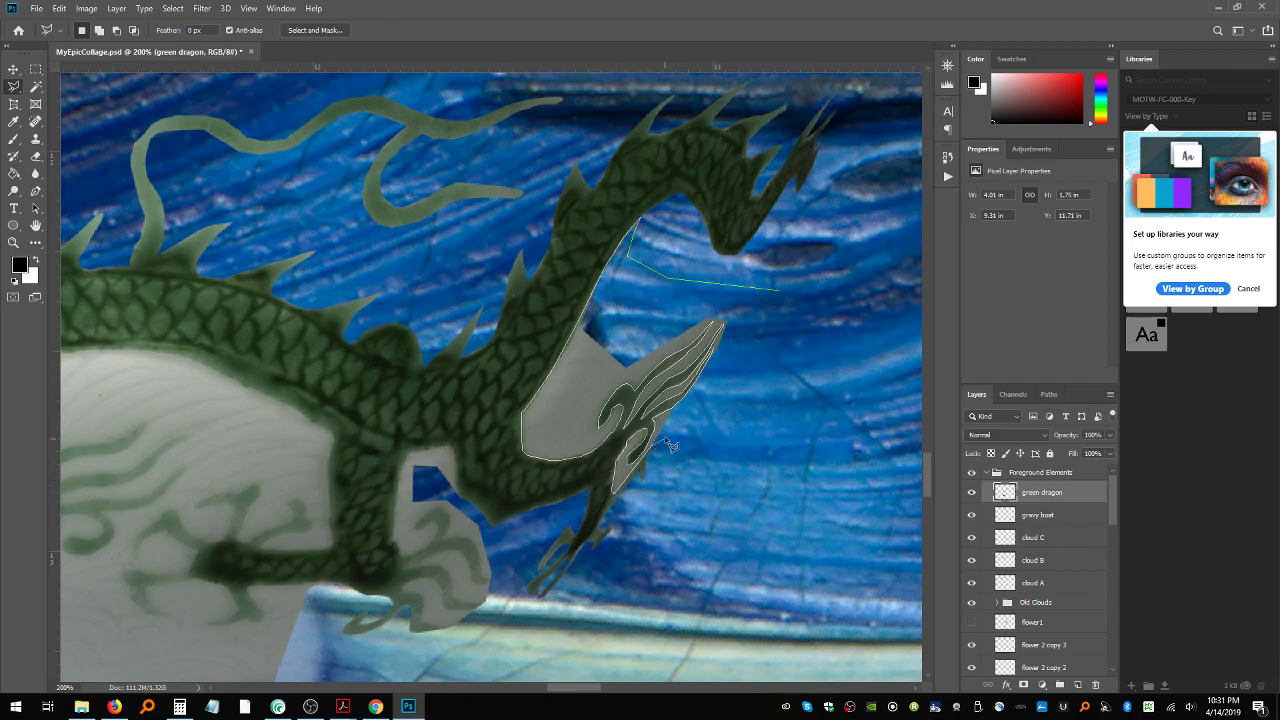
double_click(822, 347)
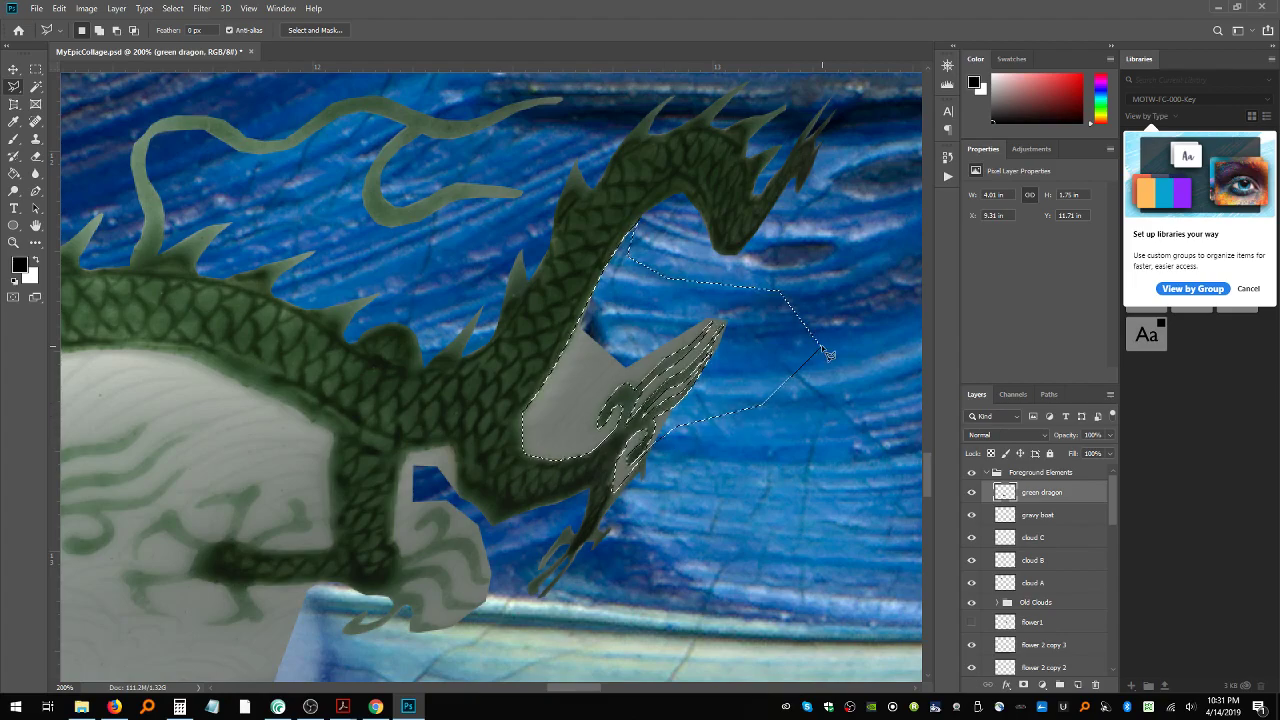
key(Delete)
key(ctrl+d)
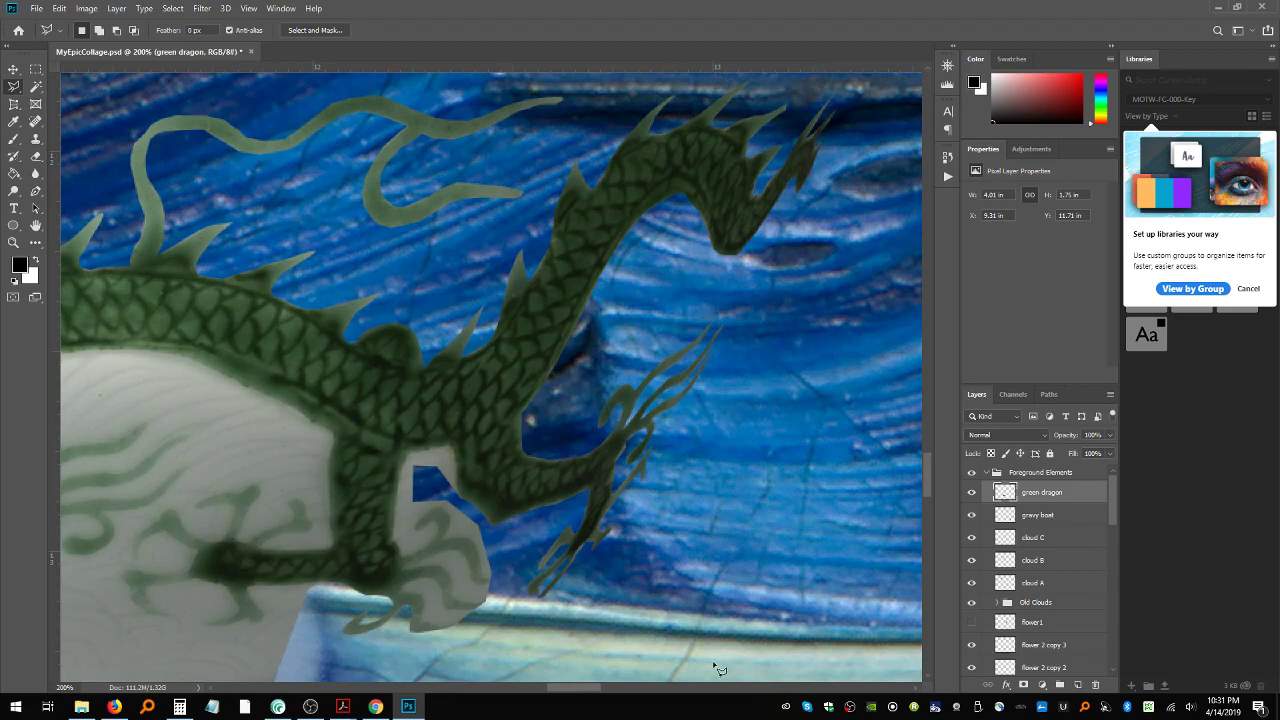
Step: Cut away the first pale patches around the lower claws of the dragon's rear foot
drag(589, 689, 576, 690)
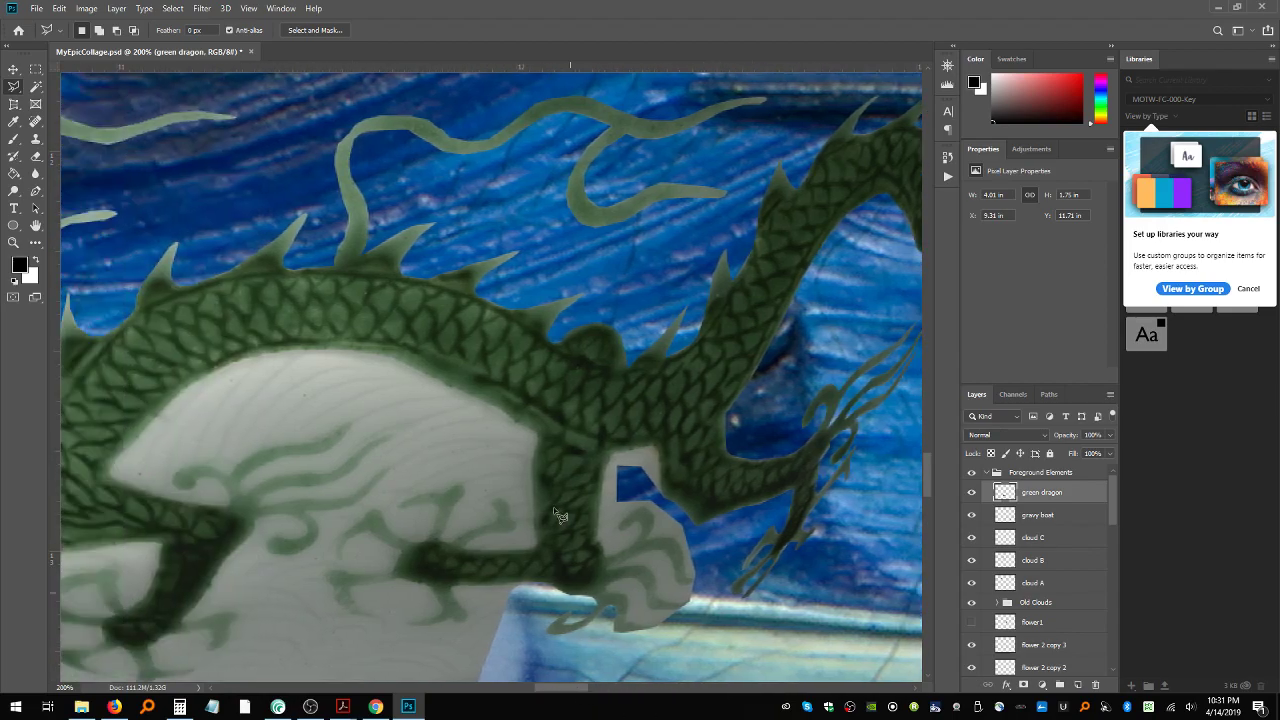
scroll(566, 500, down, 3)
scroll(572, 444, down, 1)
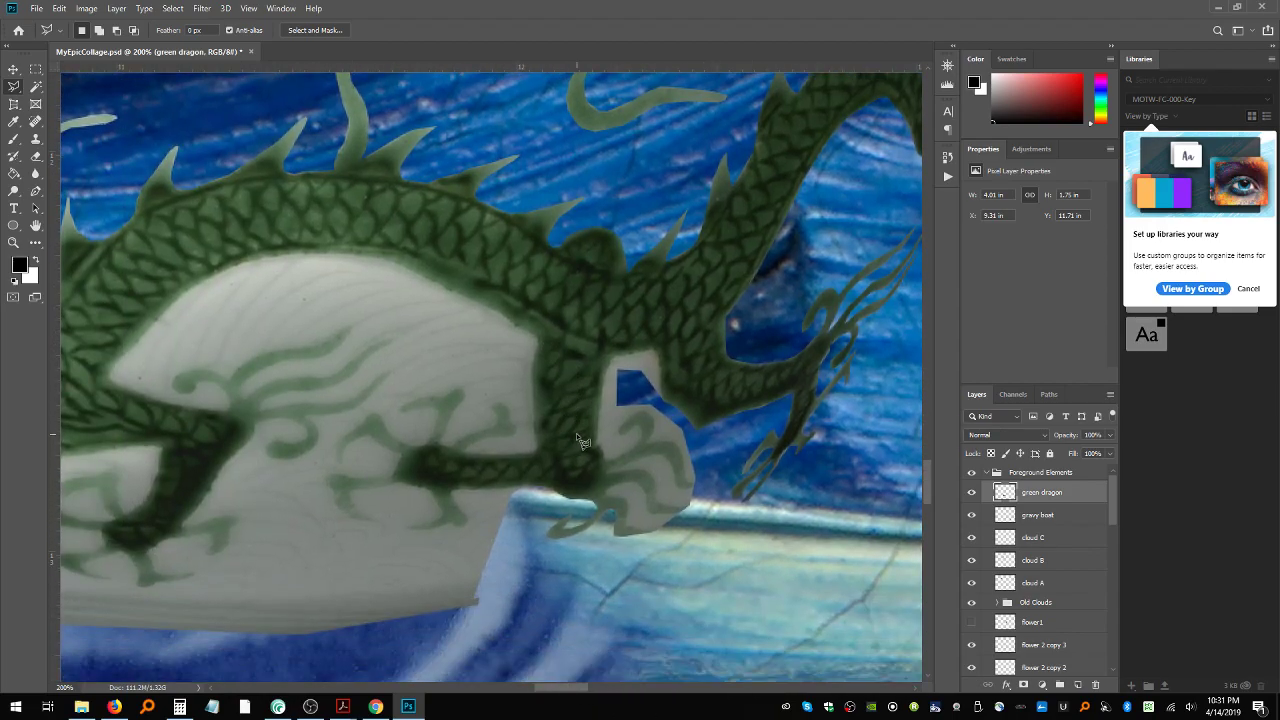
scroll(571, 434, down, 2)
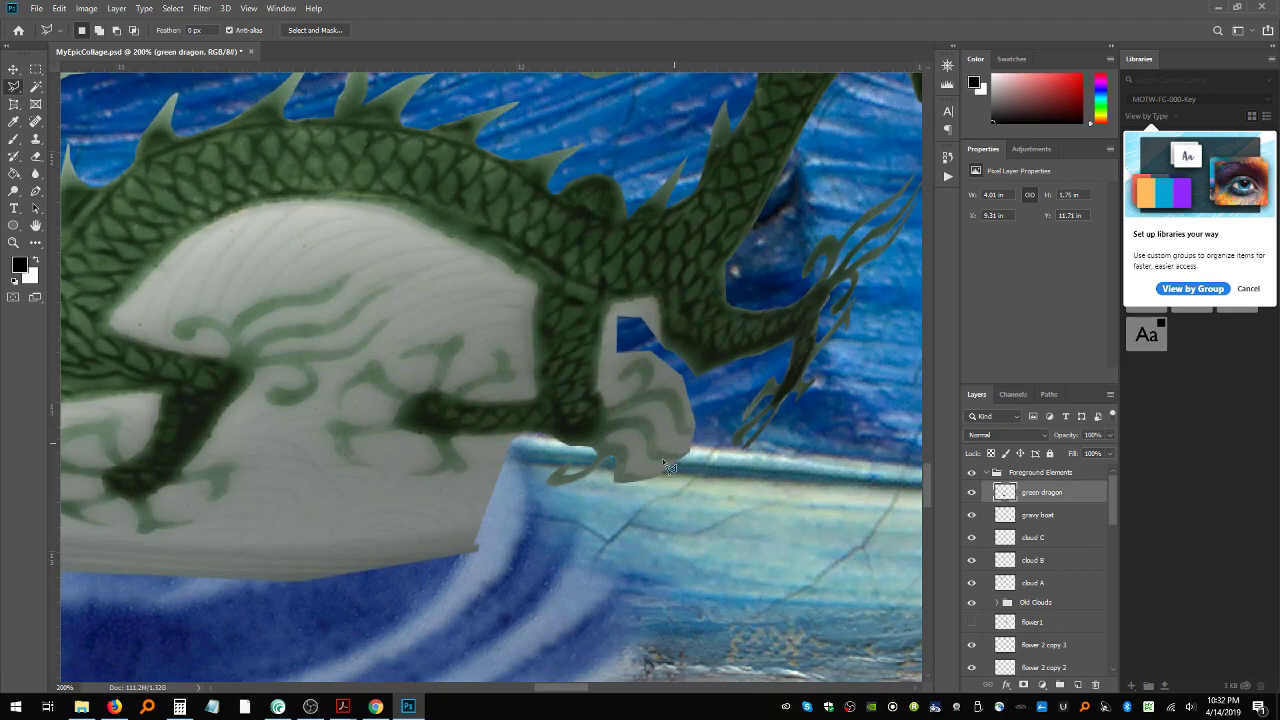
click(637, 498)
double_click(607, 437)
key(ctrl+d)
click(652, 493)
click(626, 471)
click(654, 395)
key(ctrl+d)
Step: Delete the pale background between the rear foot's lower claws and the upper curved claw
mouse_move(660, 512)
mouse_down()
mouse_move(655, 484)
mouse_move(627, 478)
mouse_move(618, 429)
mouse_move(645, 437)
mouse_move(655, 462)
mouse_move(697, 464)
mouse_move(705, 501)
mouse_up()
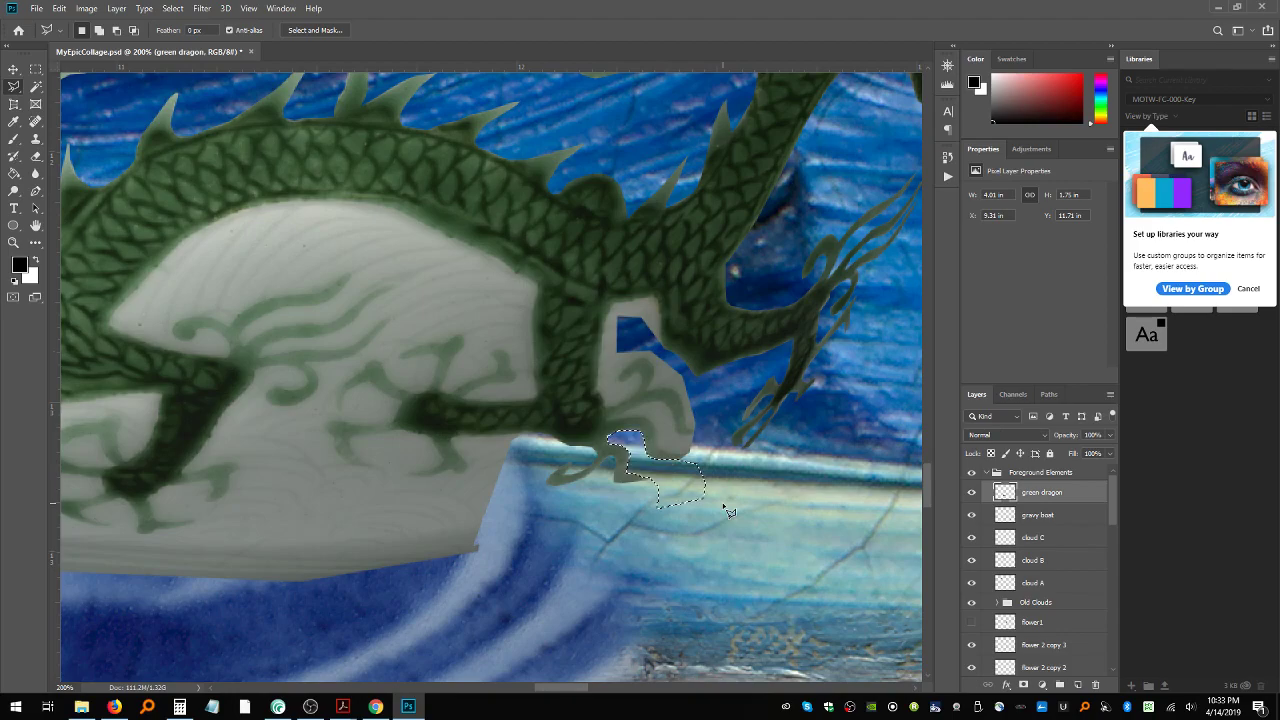
key(ctrl+x)
mouse_move(676, 458)
mouse_down()
mouse_move(641, 416)
mouse_move(607, 424)
mouse_move(665, 405)
mouse_move(677, 437)
mouse_move(726, 446)
mouse_up()
key(Delete)
key(ctrl+d)
Step: Trim the pale fringe along the outside of the curved claw and the underside of the hind leg
click(666, 356)
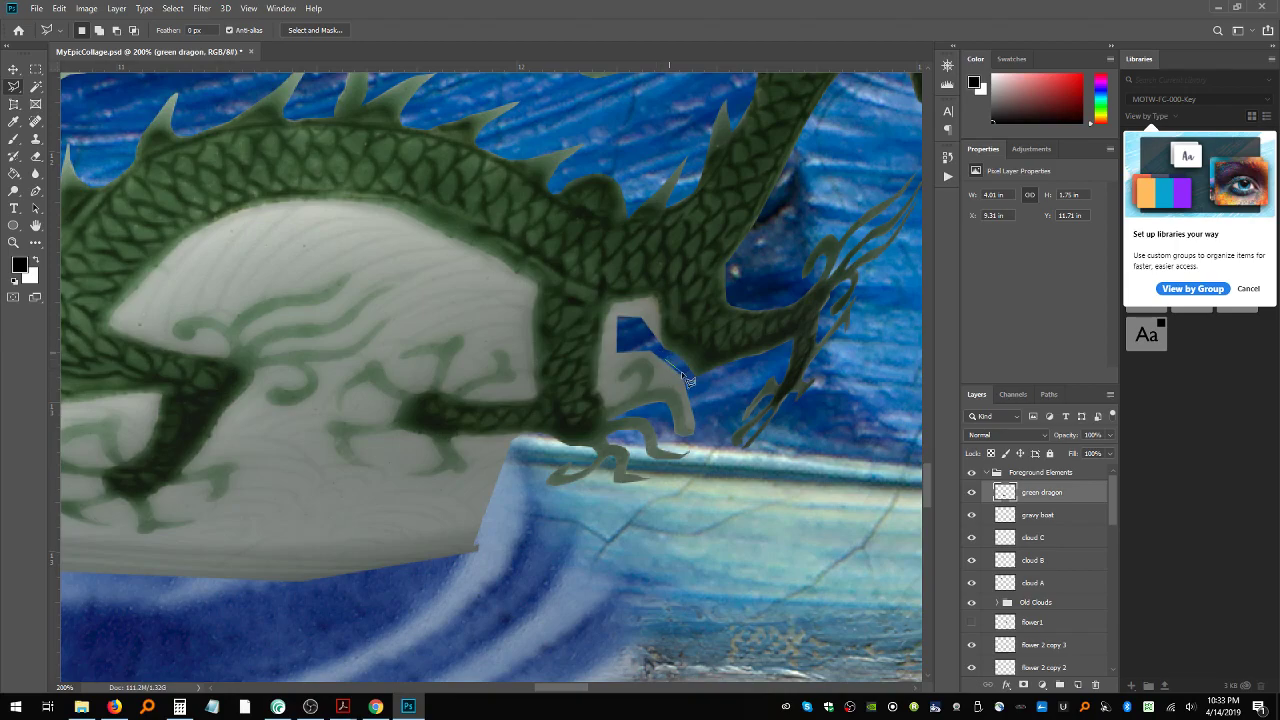
click(732, 385)
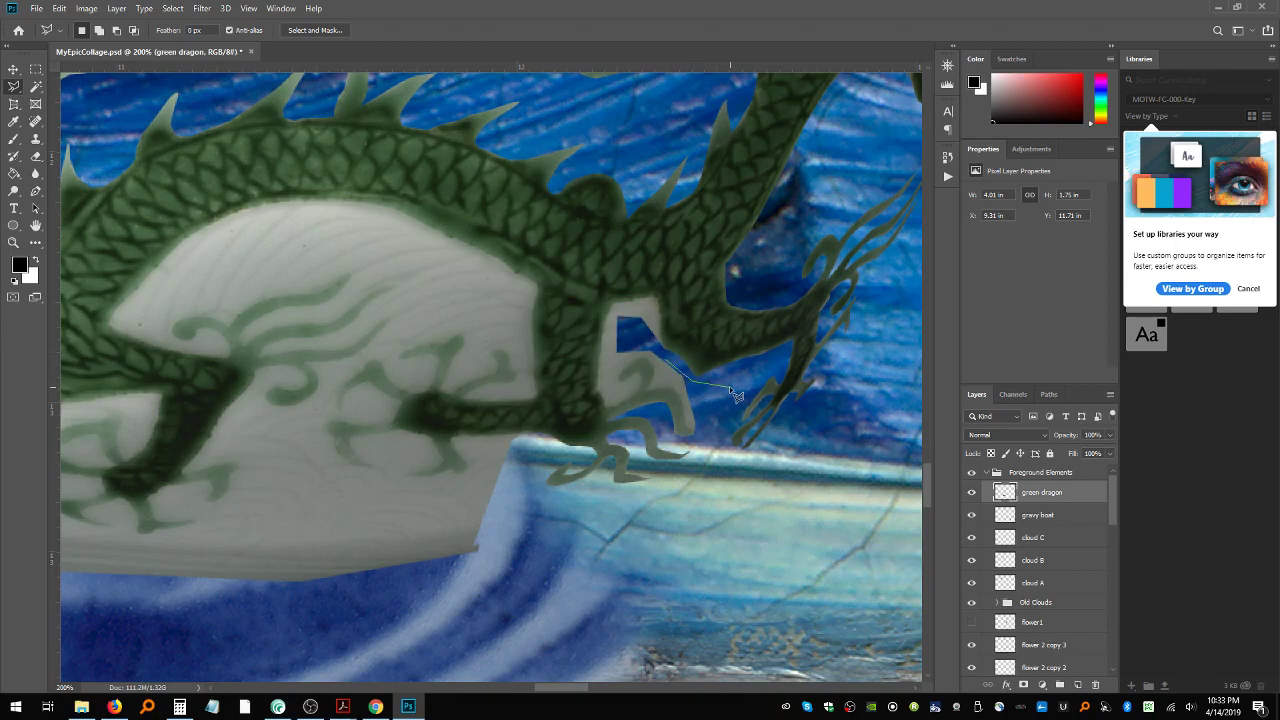
click(787, 345)
click(689, 381)
click(672, 363)
key(ctrl+d)
Step: Clear the pale gap between the two rear legs, subtracting the curled claw from the selection, and save the document
click(611, 304)
click(607, 310)
click(604, 321)
click(600, 343)
click(597, 388)
click(606, 405)
double_click(641, 378)
key(ctrl+d)
key(ctrl+z)
alt+click(651, 387)
click(622, 387)
click(609, 374)
click(619, 351)
click(641, 350)
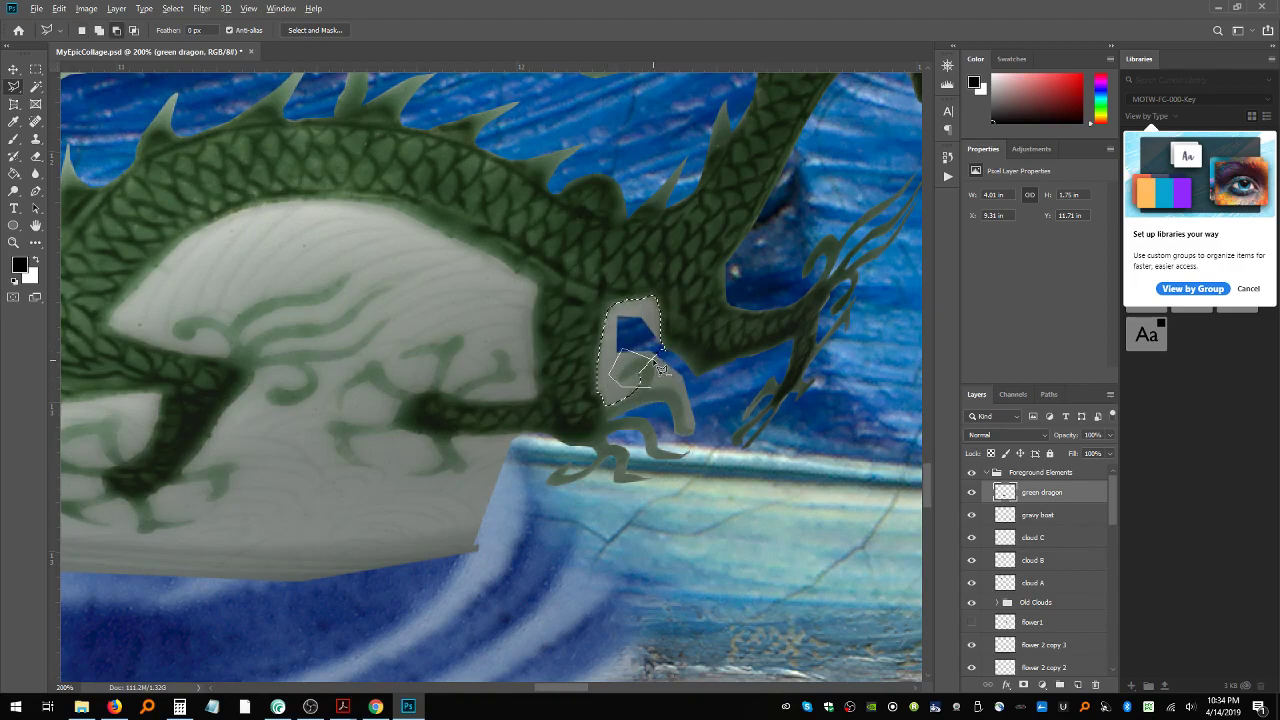
double_click(658, 356)
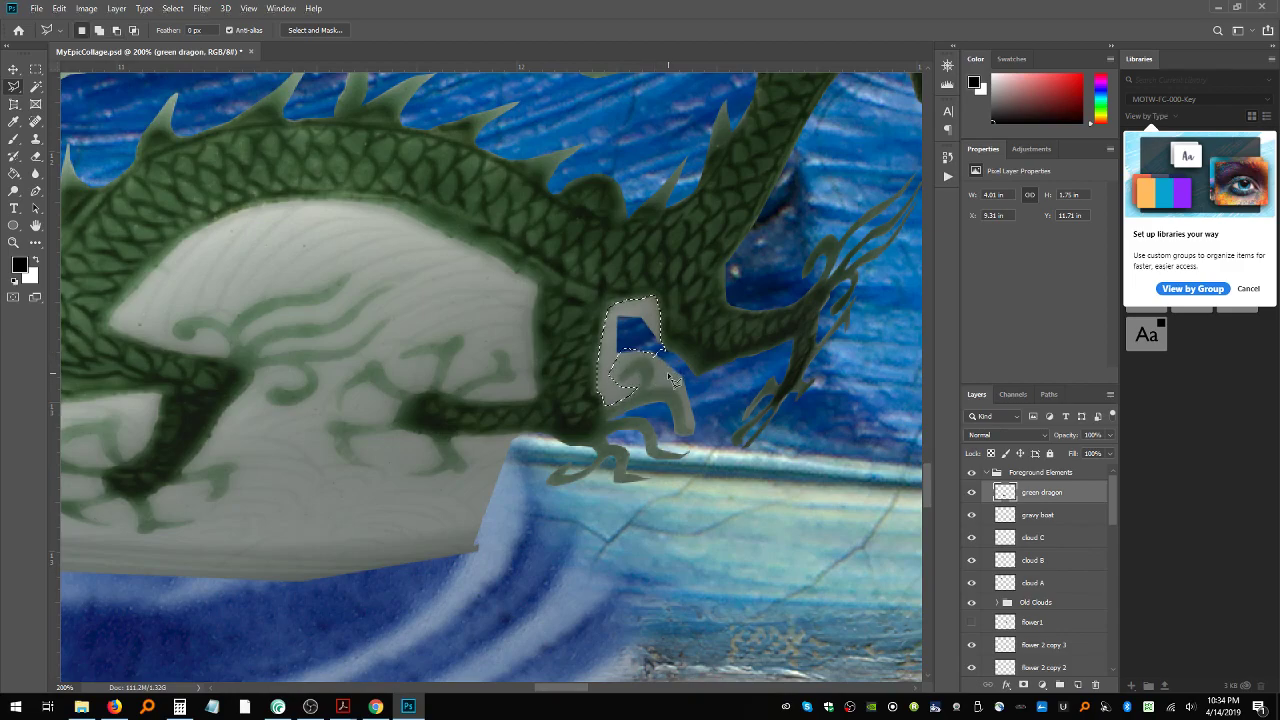
key(ctrl+s)
key(ctrl+d)
Step: Trim the pale edge on the inner side of the curled claw, next to the rear leg
click(616, 333)
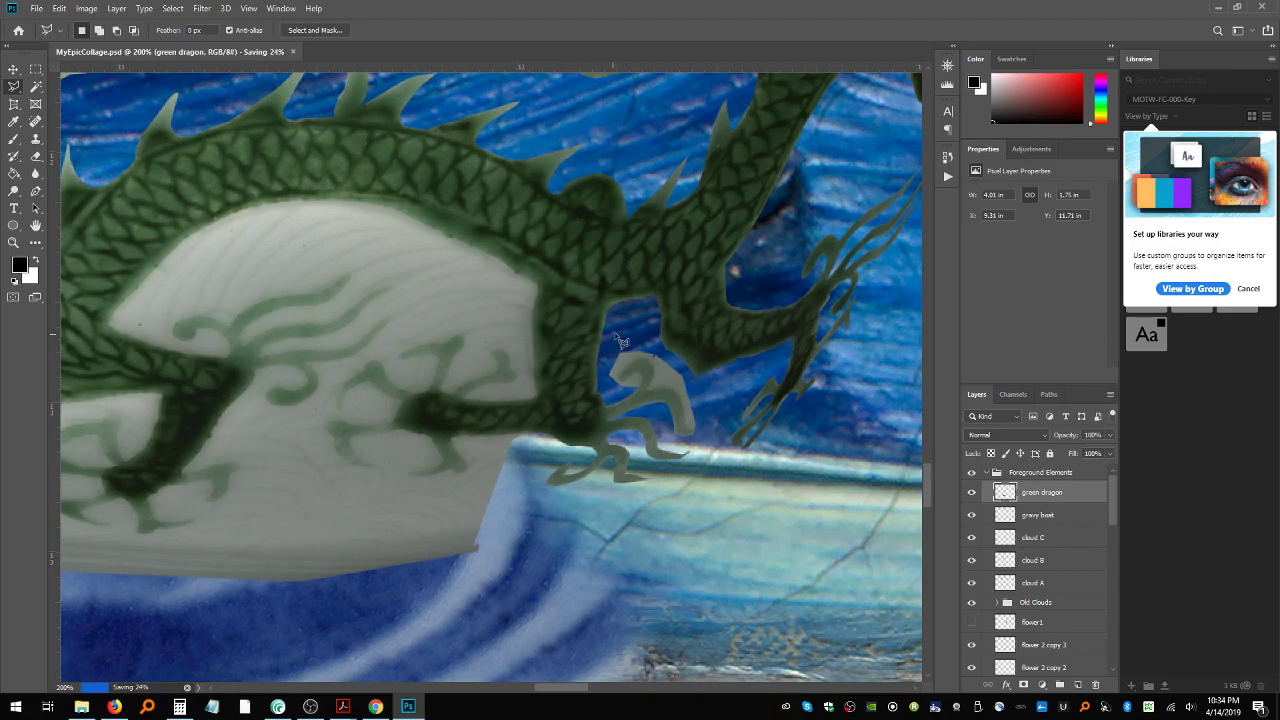
click(608, 392)
key(Escape)
mouse_move(616, 335)
mouse_down()
mouse_move(604, 392)
mouse_move(642, 398)
mouse_move(637, 382)
mouse_up()
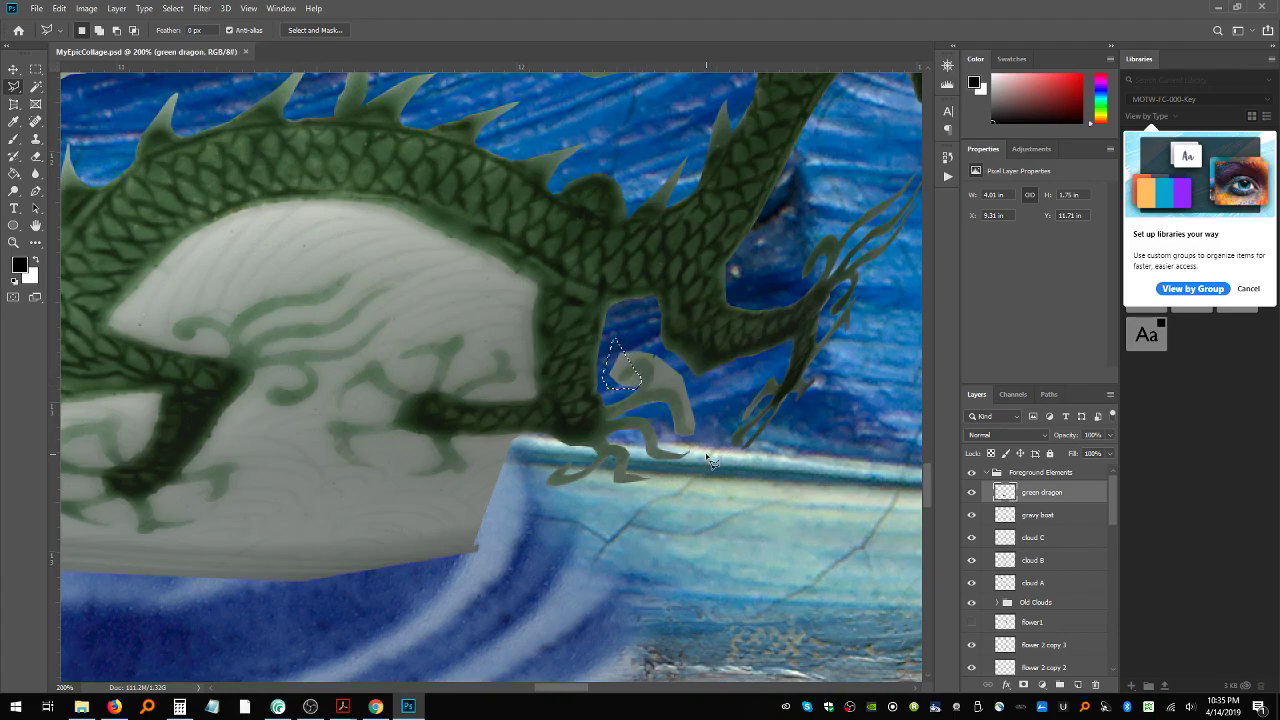
key(ctrl+d)
Step: Remove the pale background along the outer edge and above the curled claw
click(673, 392)
click(651, 383)
click(634, 339)
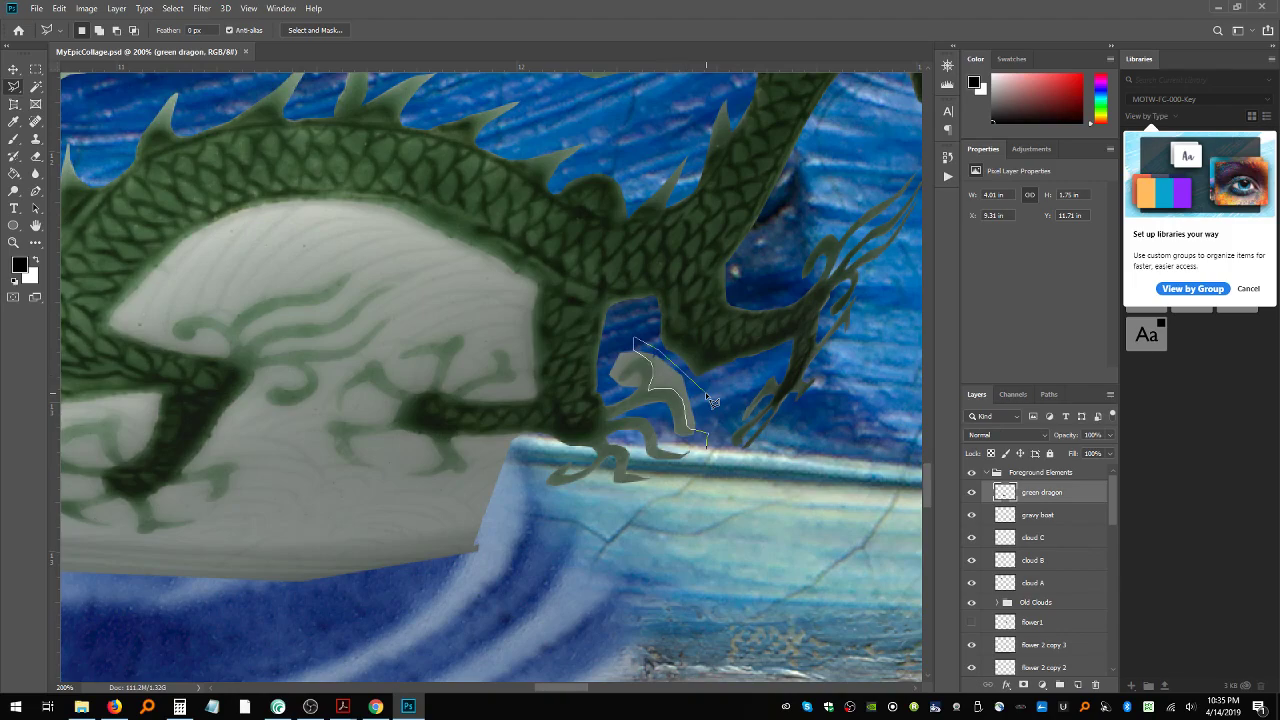
double_click(718, 406)
key(ctrl+d)
mouse_move(625, 330)
mouse_down()
mouse_move(605, 376)
mouse_move(619, 391)
mouse_move(627, 363)
mouse_move(653, 370)
mouse_move(626, 330)
mouse_up()
key(Delete)
key(ctrl+d)
Step: Clean up the remaining pale bits inside and around the tip of the curled claw
click(614, 383)
mouse_move(614, 382)
mouse_down()
mouse_move(650, 387)
mouse_move(624, 394)
mouse_move(615, 378)
mouse_move(627, 388)
mouse_move(639, 376)
mouse_move(649, 390)
mouse_up()
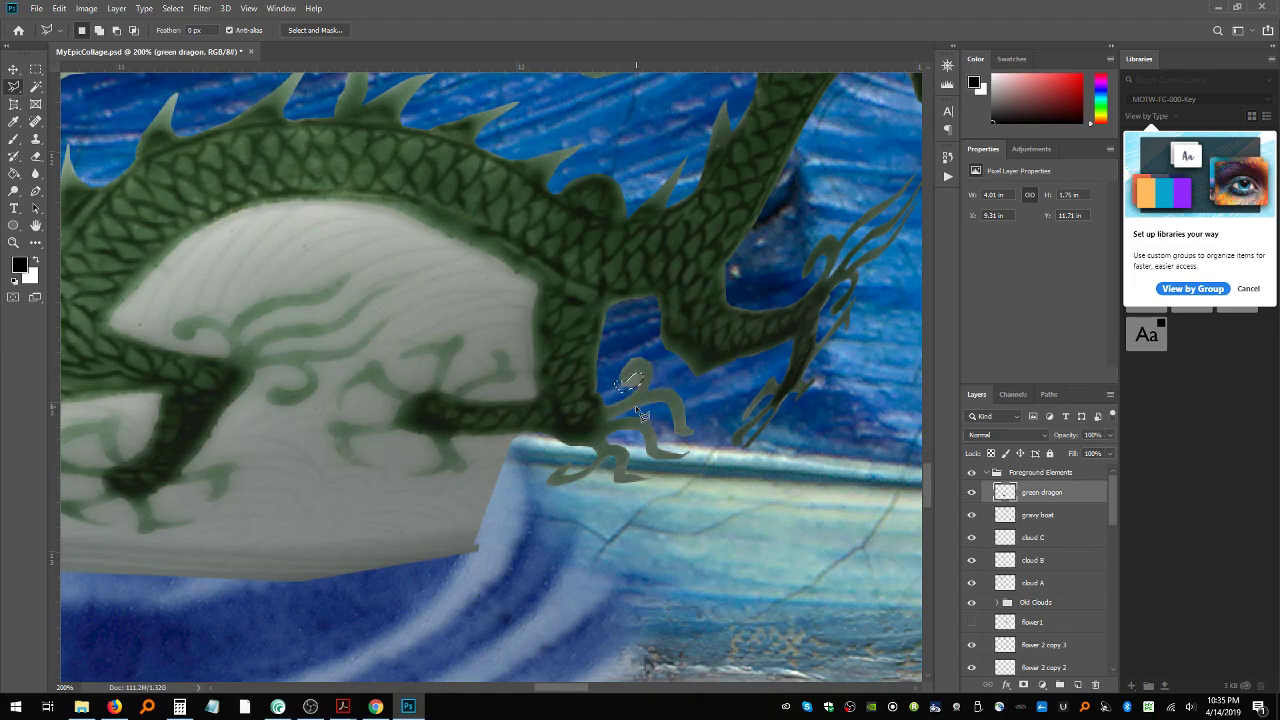
drag(638, 418, 638, 396)
drag(645, 389, 641, 386)
key(ctrl+d)
double_click(648, 349)
key(ctrl+d)
Step: Lasso and delete the pale area under the dragon's arched back, following the small curl and the upper toes of the neighbouring claw
drag(580, 687, 550, 697)
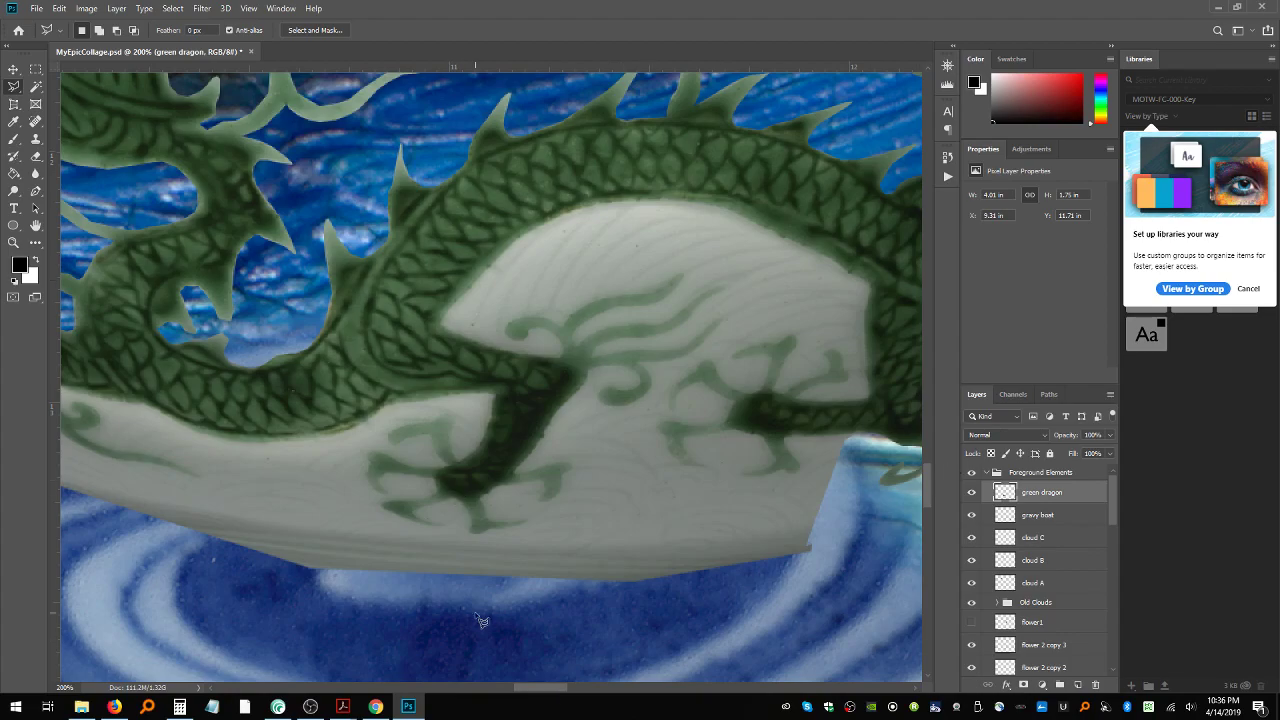
mouse_move(546, 687)
mouse_down()
mouse_move(528, 690)
mouse_move(570, 692)
mouse_move(547, 694)
mouse_up()
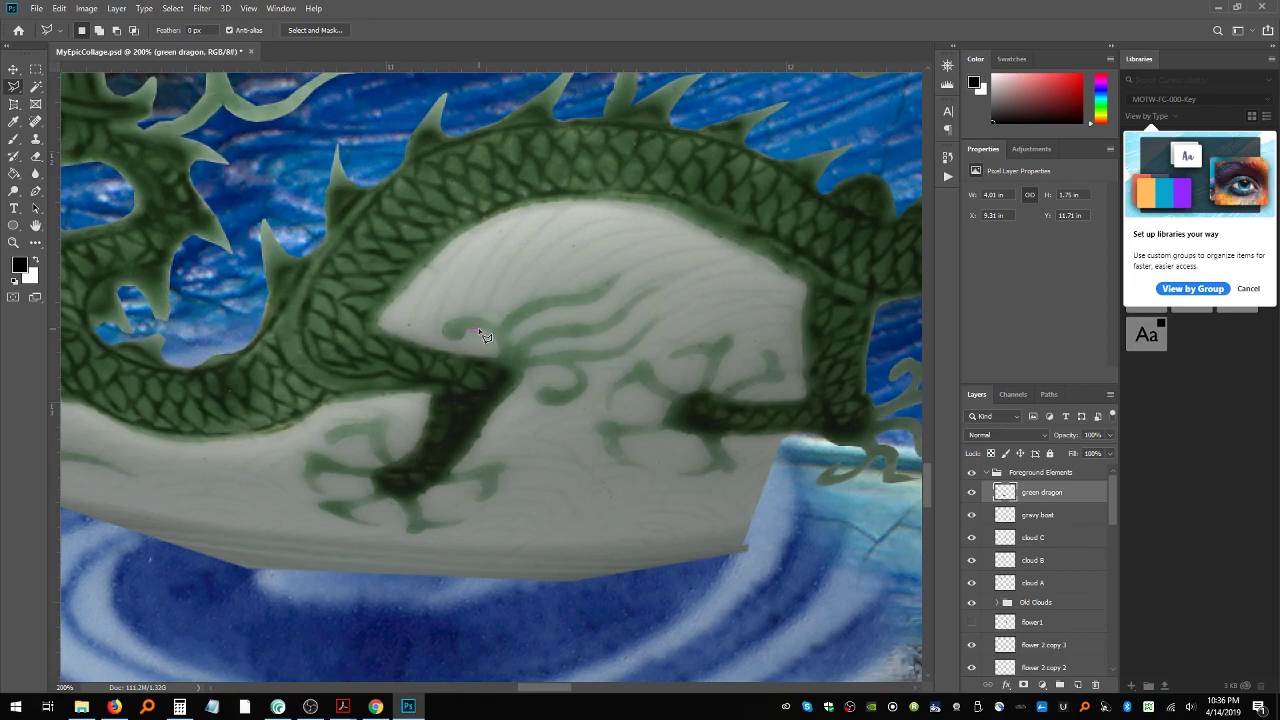
mouse_move(484, 330)
mouse_down()
mouse_move(494, 364)
mouse_move(457, 357)
mouse_move(378, 323)
mouse_move(450, 239)
mouse_move(492, 214)
mouse_move(603, 205)
mouse_up()
drag(696, 230, 726, 242)
drag(755, 248, 788, 273)
mouse_move(810, 318)
mouse_down()
mouse_move(795, 402)
mouse_move(821, 393)
mouse_move(810, 408)
mouse_move(737, 406)
mouse_move(743, 392)
mouse_move(787, 384)
mouse_move(763, 350)
mouse_move(779, 379)
mouse_move(714, 393)
mouse_move(737, 346)
mouse_move(726, 336)
mouse_move(674, 360)
mouse_move(712, 370)
mouse_move(694, 401)
mouse_move(650, 356)
mouse_move(680, 288)
mouse_move(664, 251)
mouse_move(579, 231)
mouse_move(478, 251)
mouse_move(462, 276)
mouse_move(531, 302)
mouse_move(501, 331)
mouse_move(446, 324)
mouse_move(447, 342)
mouse_move(453, 327)
mouse_up()
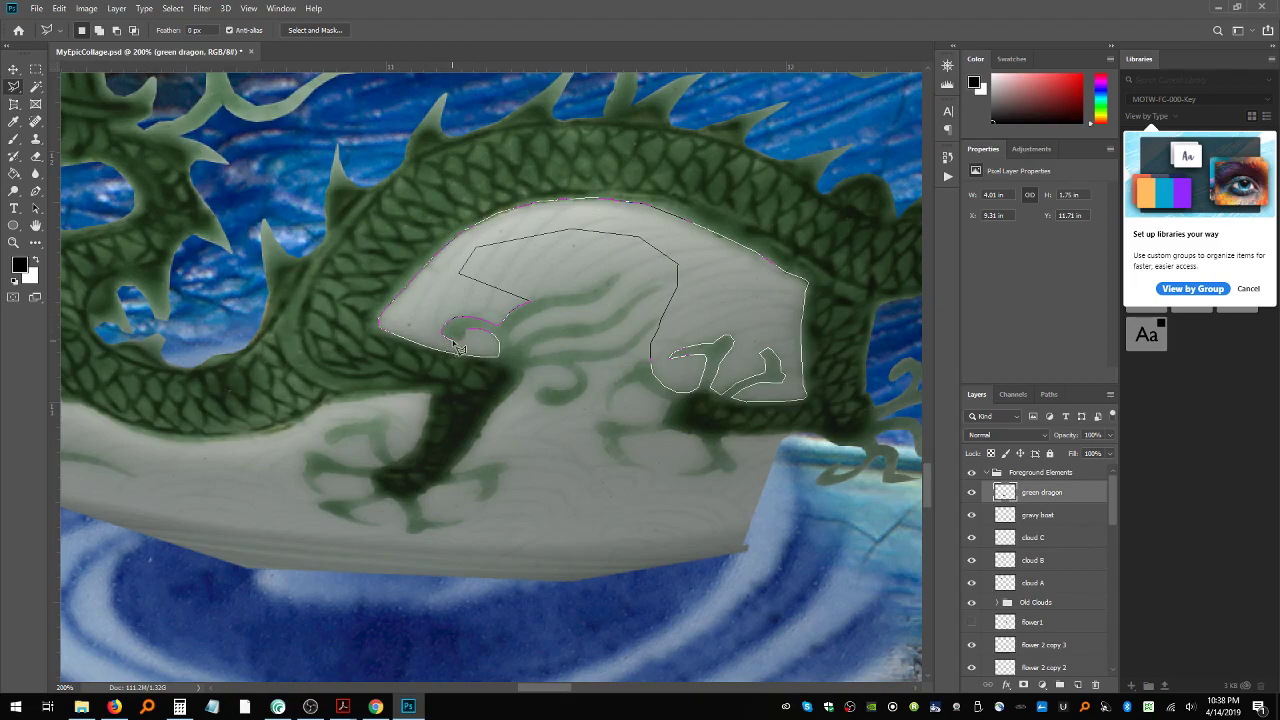
drag(466, 334, 468, 336)
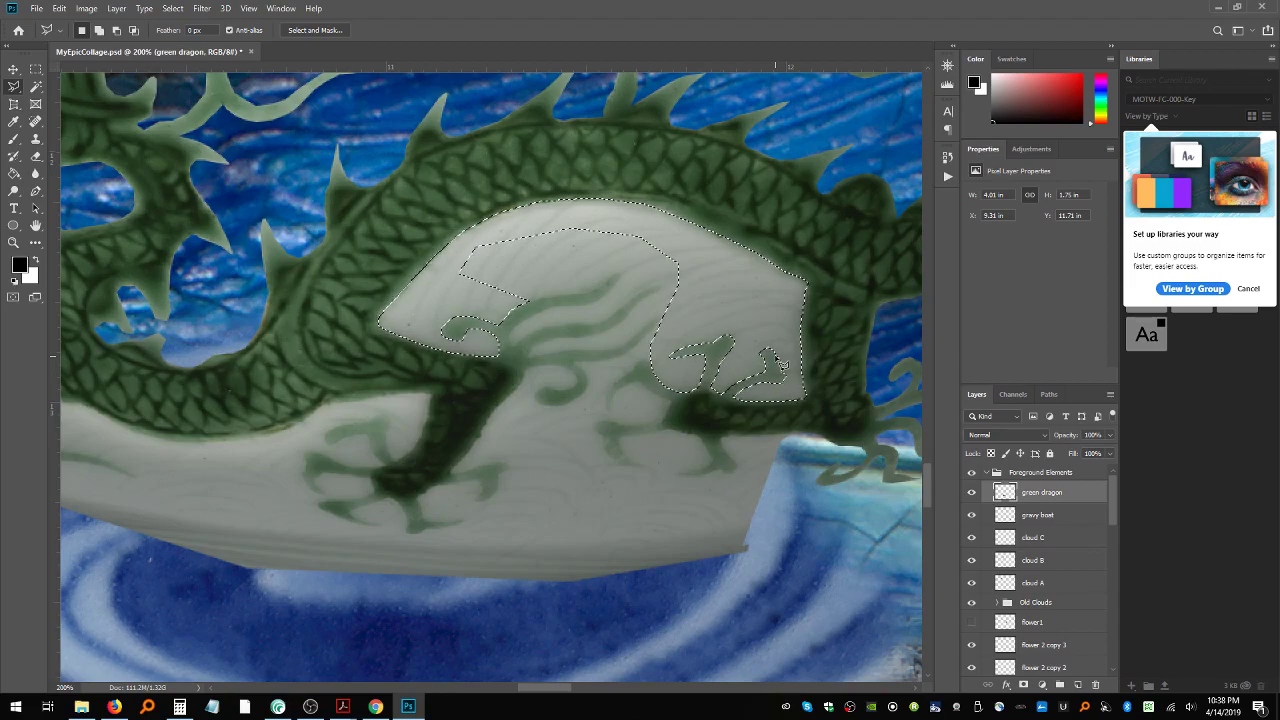
key(Delete)
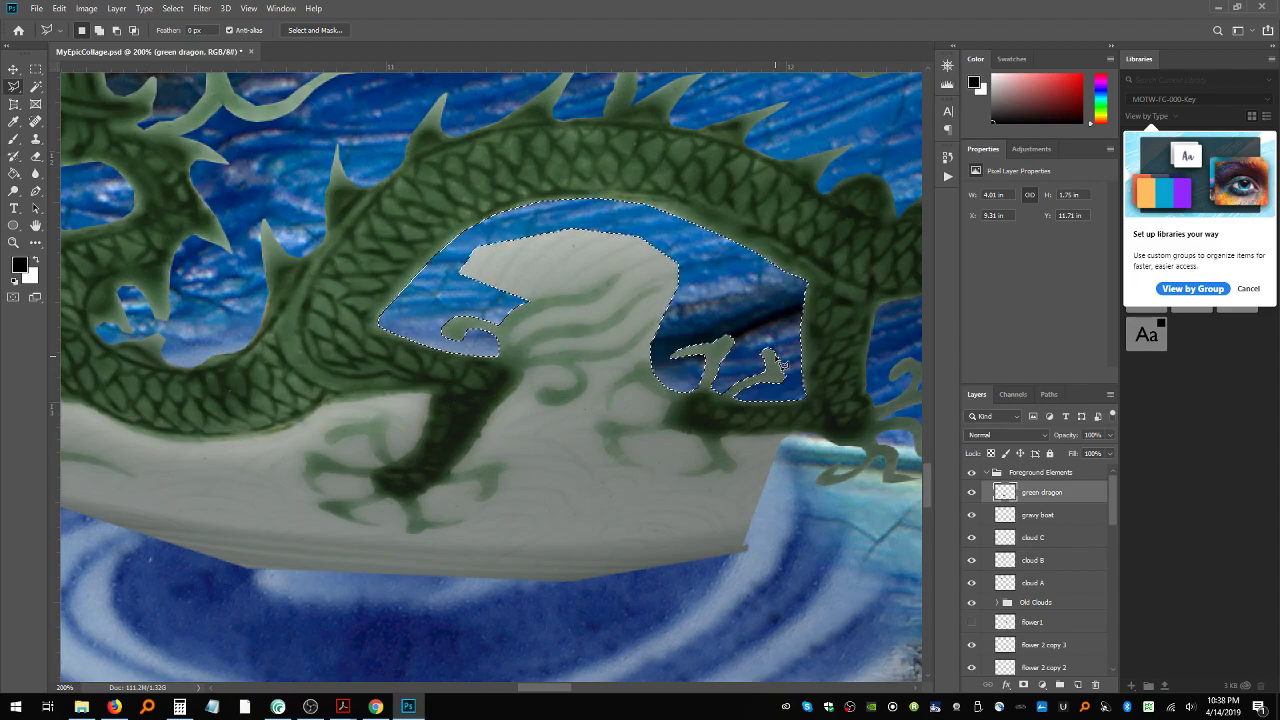
key(ctrl+d)
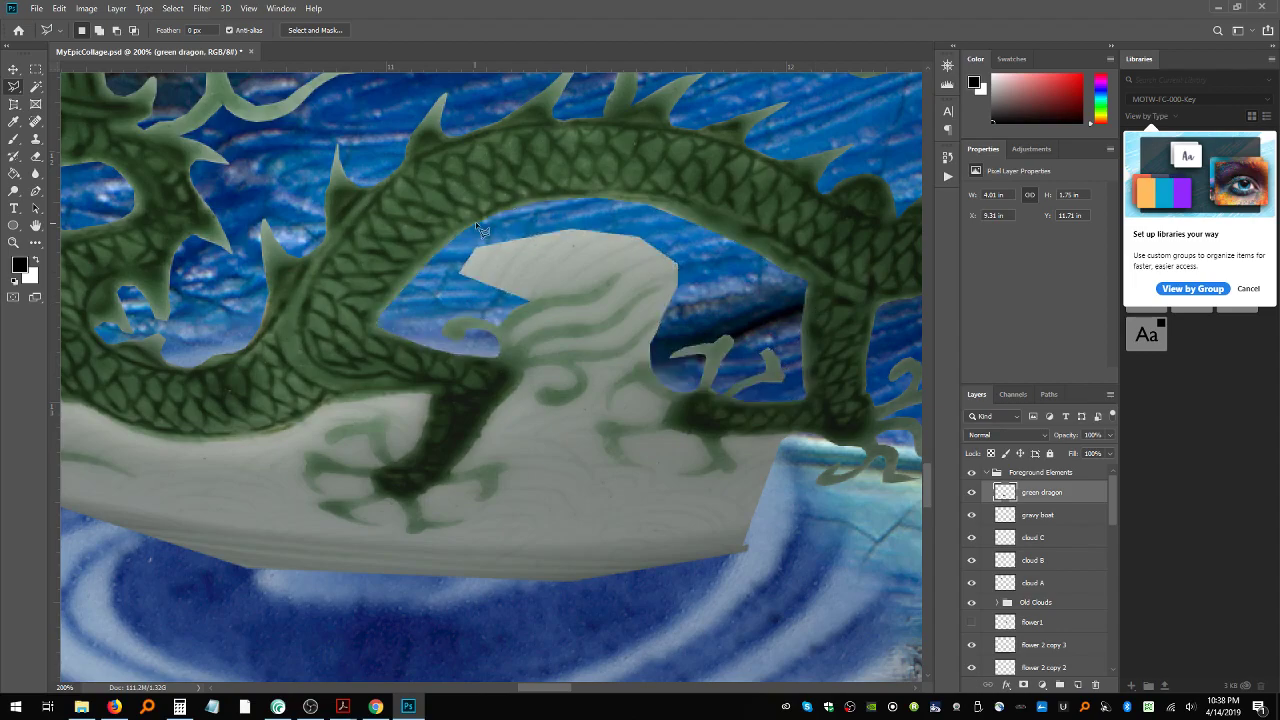
Step: Remove the remaining pale patch above and between the upper flame-like tufts under the arched back
drag(610, 205, 706, 232)
mouse_move(767, 260)
mouse_down()
mouse_move(757, 282)
mouse_move(676, 334)
mouse_move(652, 327)
mouse_move(614, 349)
mouse_move(530, 357)
mouse_move(595, 344)
mouse_move(668, 295)
mouse_move(657, 291)
mouse_move(590, 331)
mouse_move(539, 330)
mouse_up()
mouse_move(545, 333)
mouse_down()
mouse_move(516, 327)
mouse_move(595, 306)
mouse_move(621, 277)
mouse_move(514, 313)
mouse_move(438, 278)
mouse_move(491, 231)
mouse_move(535, 228)
mouse_move(491, 230)
mouse_move(539, 234)
mouse_up()
click(537, 234)
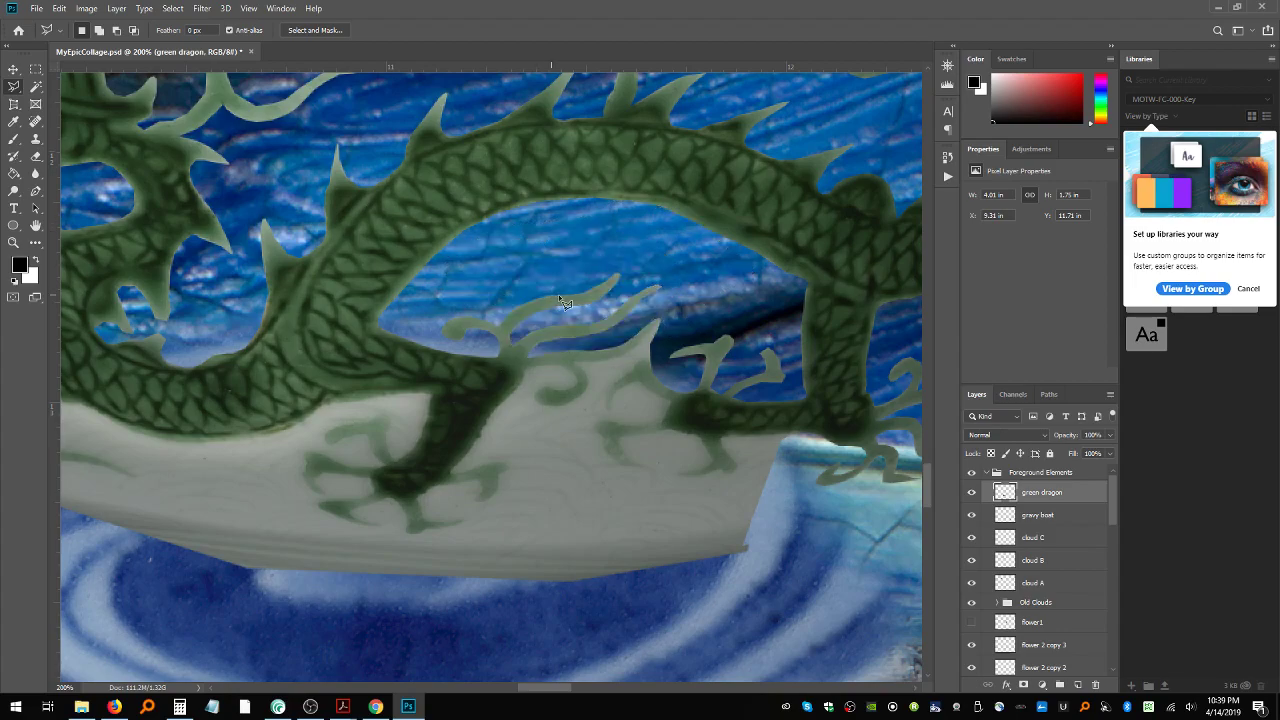
Step: Lasso and delete the pale background below the flame-like tufts, tracing the lower curl, the claw's lower toes and the edge of the bent leg
scroll(556, 294, down, 2)
scroll(559, 294, down, 2)
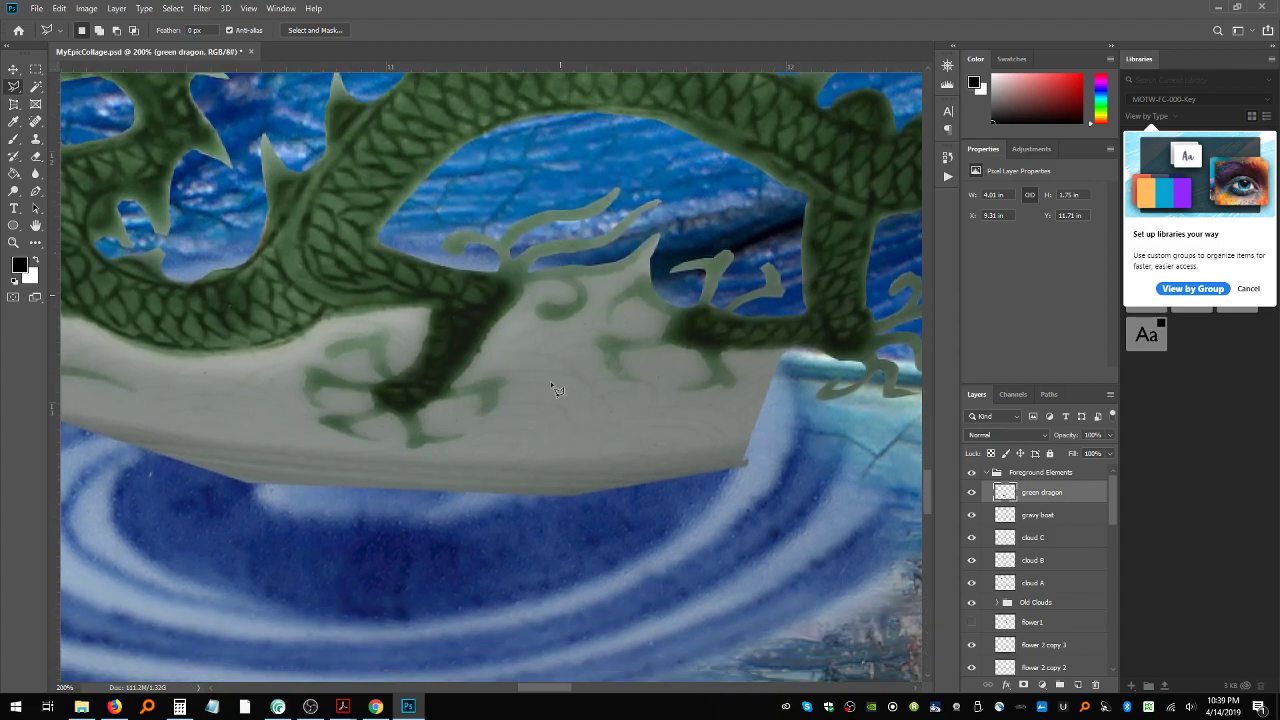
click(450, 387)
mouse_move(509, 381)
mouse_down()
mouse_move(505, 419)
mouse_move(604, 426)
mouse_up()
click(530, 536)
click(713, 535)
click(820, 494)
click(806, 392)
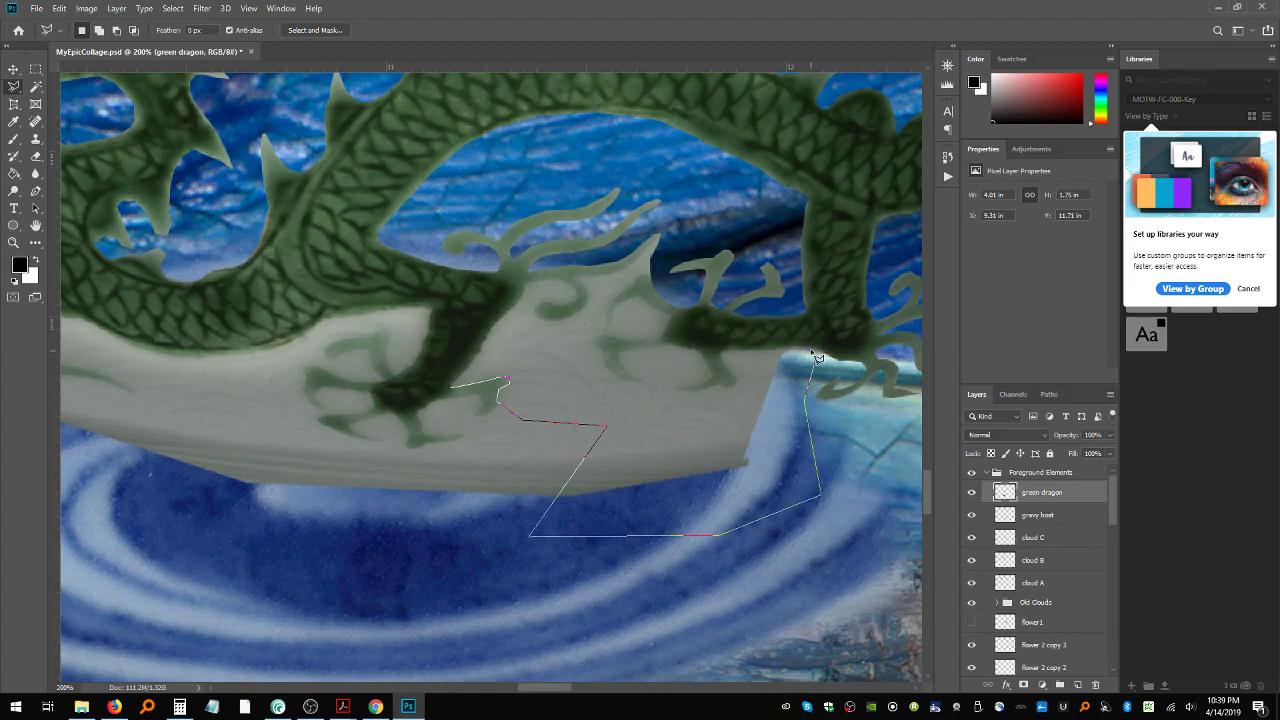
mouse_move(816, 355)
mouse_down()
mouse_move(716, 351)
mouse_move(743, 386)
mouse_move(691, 400)
mouse_move(678, 387)
mouse_move(716, 379)
mouse_move(704, 359)
mouse_move(626, 348)
mouse_move(616, 357)
mouse_move(637, 377)
mouse_up()
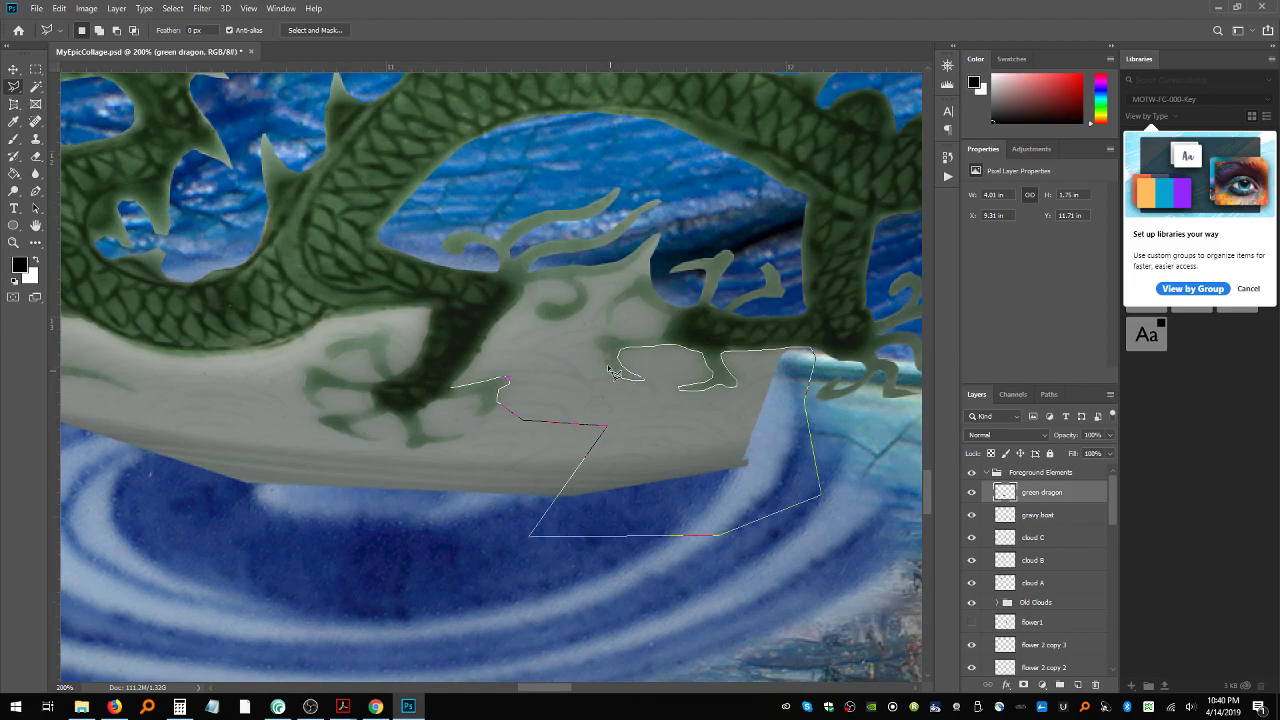
mouse_move(603, 352)
mouse_down()
mouse_move(602, 336)
mouse_move(652, 347)
mouse_move(676, 330)
mouse_move(639, 294)
mouse_move(610, 322)
mouse_move(639, 281)
mouse_move(662, 276)
mouse_move(673, 231)
mouse_move(622, 277)
mouse_move(581, 281)
mouse_move(589, 300)
mouse_up()
click(537, 317)
click(535, 309)
click(540, 303)
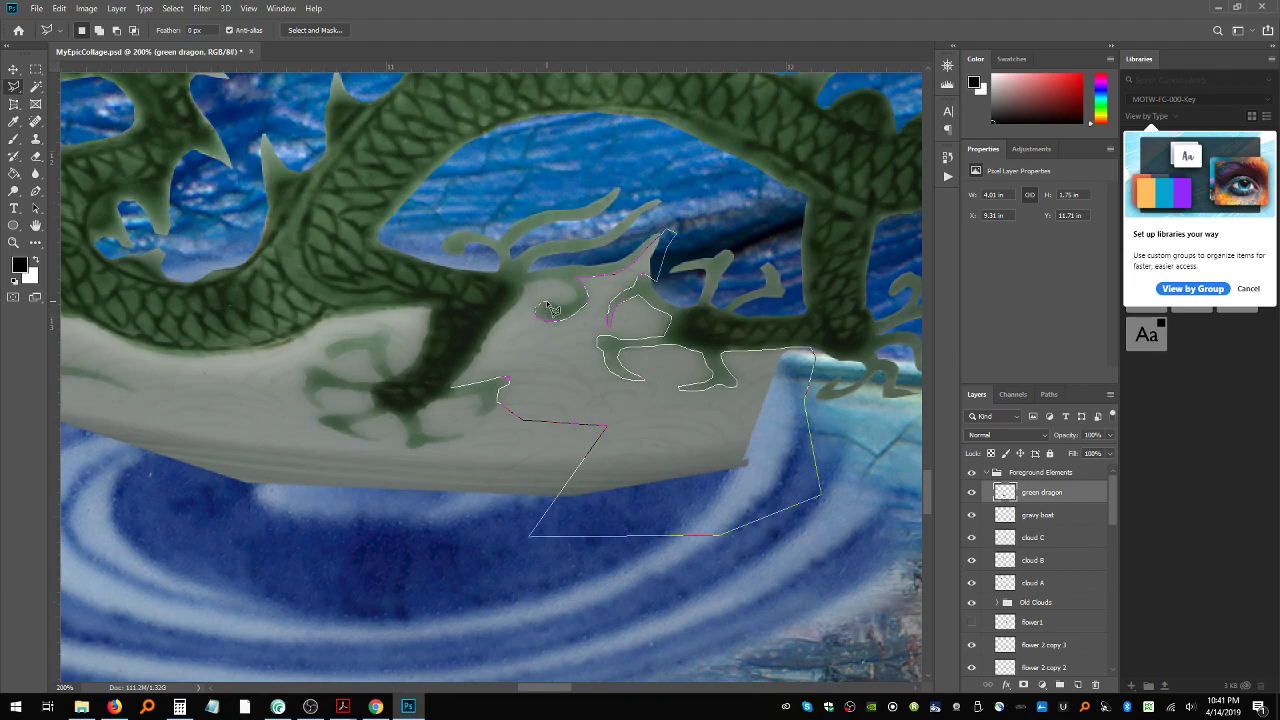
click(555, 305)
click(451, 393)
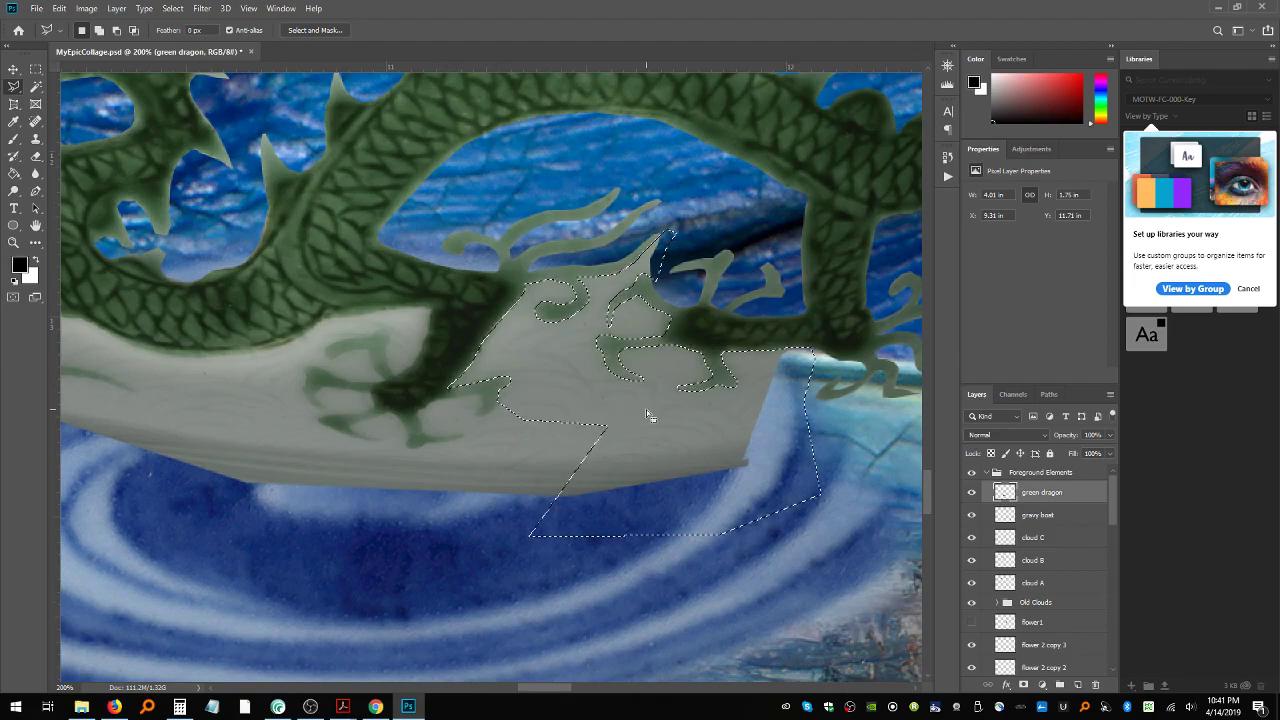
key(Delete)
key(ctrl+d)
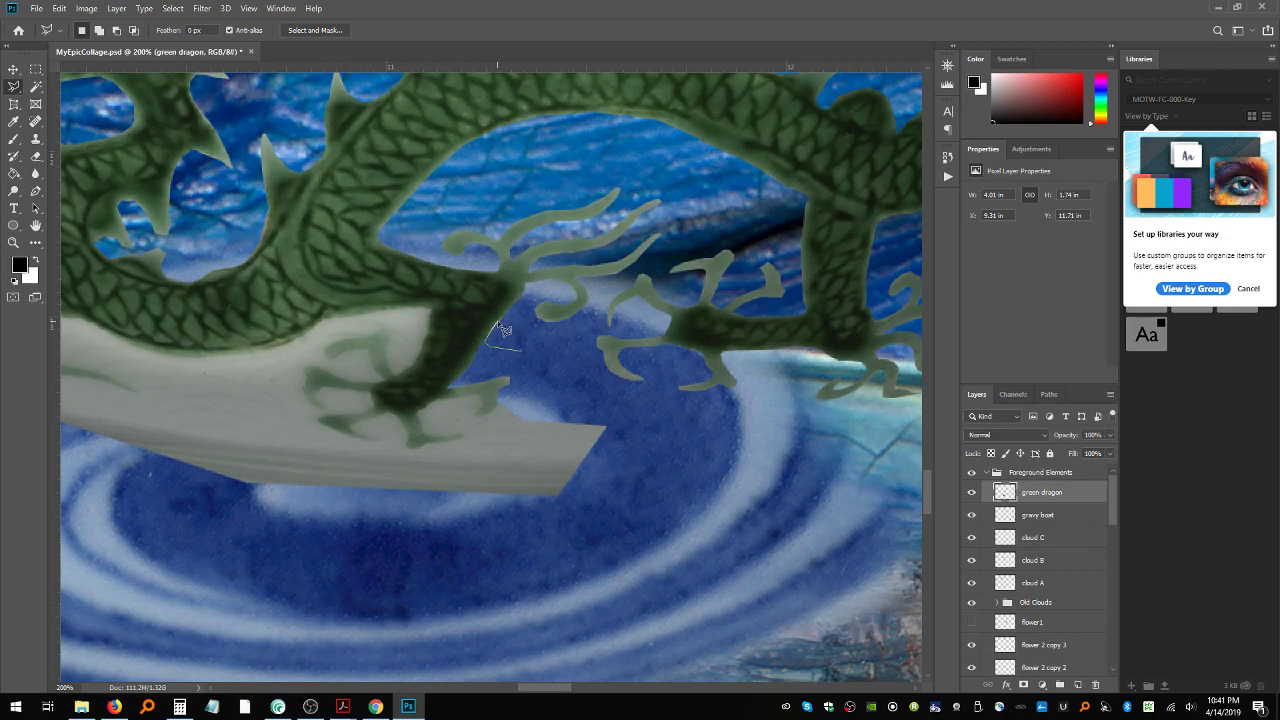
double_click(525, 347)
key(ctrl+d)
Step: Lasso the pale area beneath the belly, along the inner side of the bent leg and around its claw's uppermost toe
drag(563, 689, 547, 693)
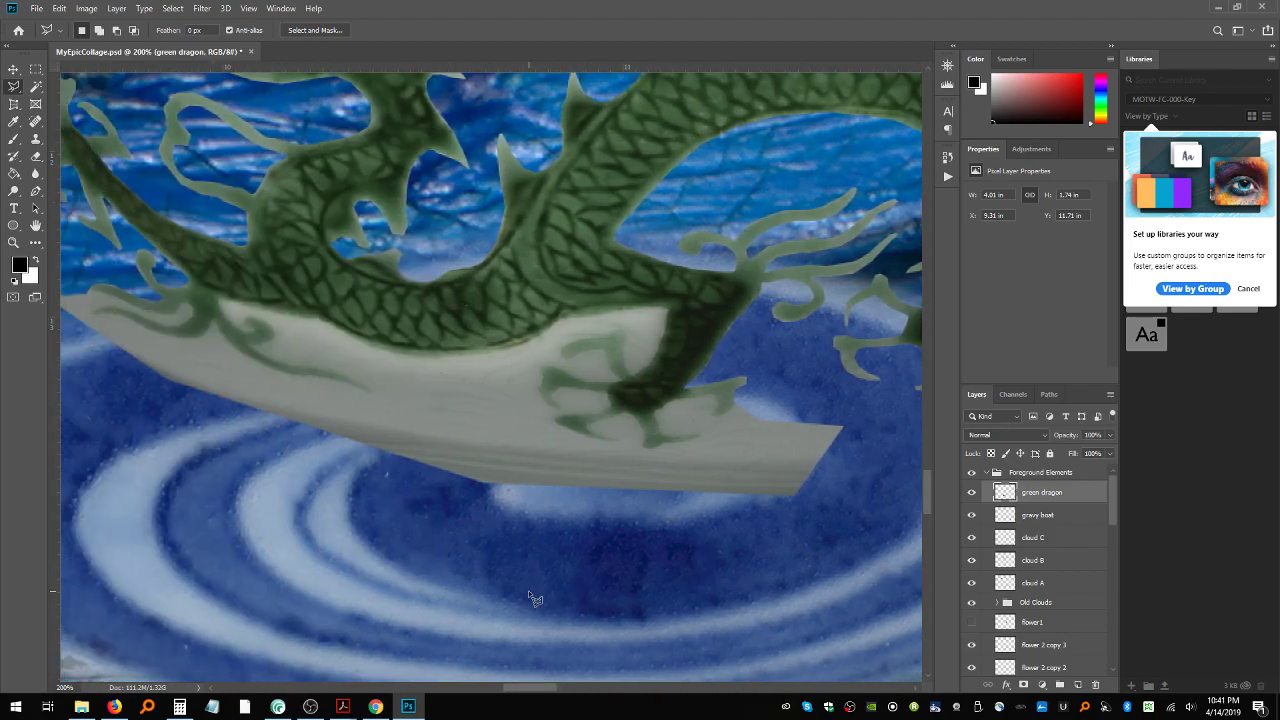
click(398, 514)
click(421, 358)
mouse_move(558, 322)
mouse_down()
mouse_move(652, 307)
mouse_move(666, 318)
mouse_move(664, 358)
mouse_move(640, 381)
mouse_move(616, 328)
mouse_move(564, 360)
mouse_up()
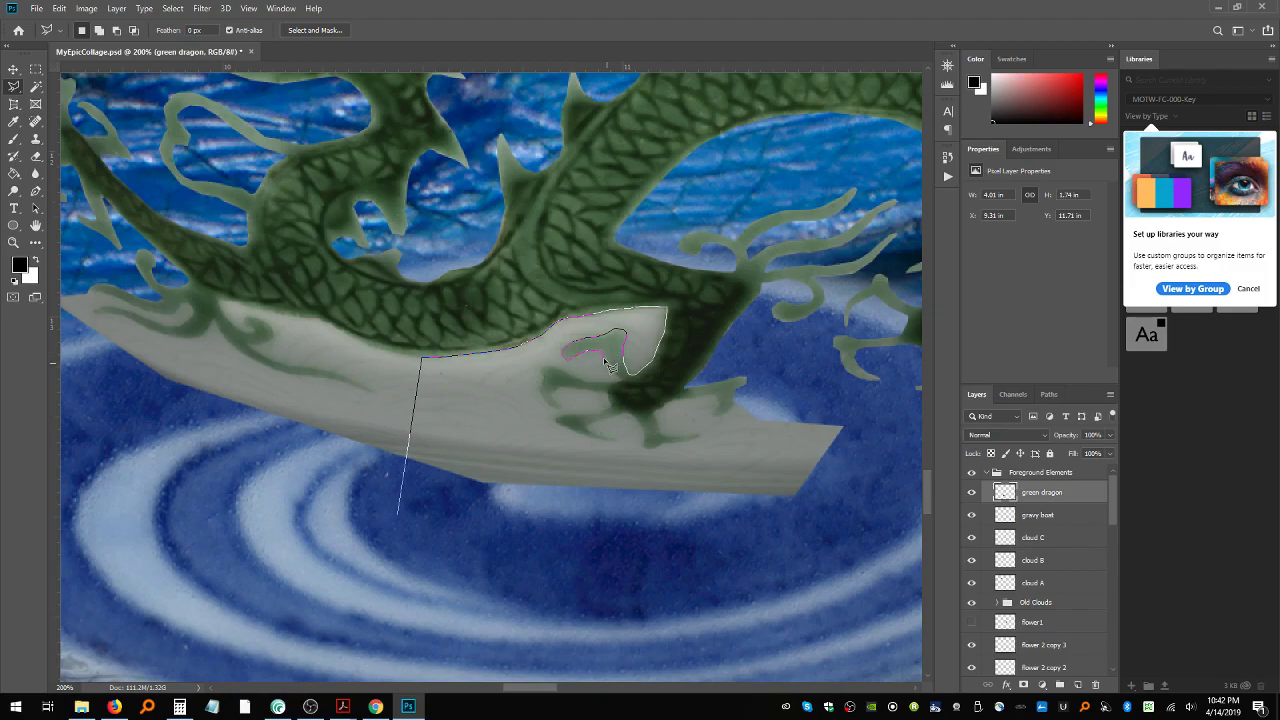
drag(609, 358, 585, 362)
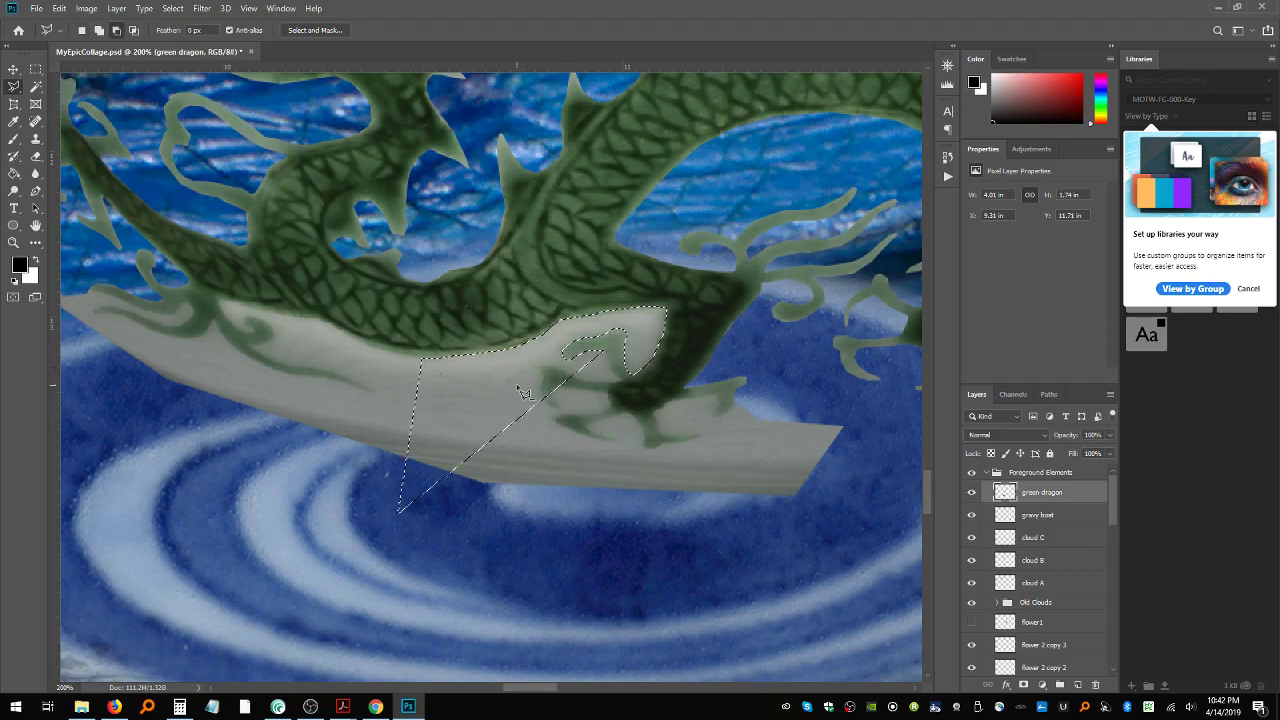
Step: Refine the selection around the bent leg's claw, adding the gaps between its toes and subtracting the parts that overlap the toes
mouse_move(533, 441)
mouse_down()
mouse_move(529, 365)
mouse_move(584, 405)
mouse_move(535, 438)
mouse_up()
click(622, 380)
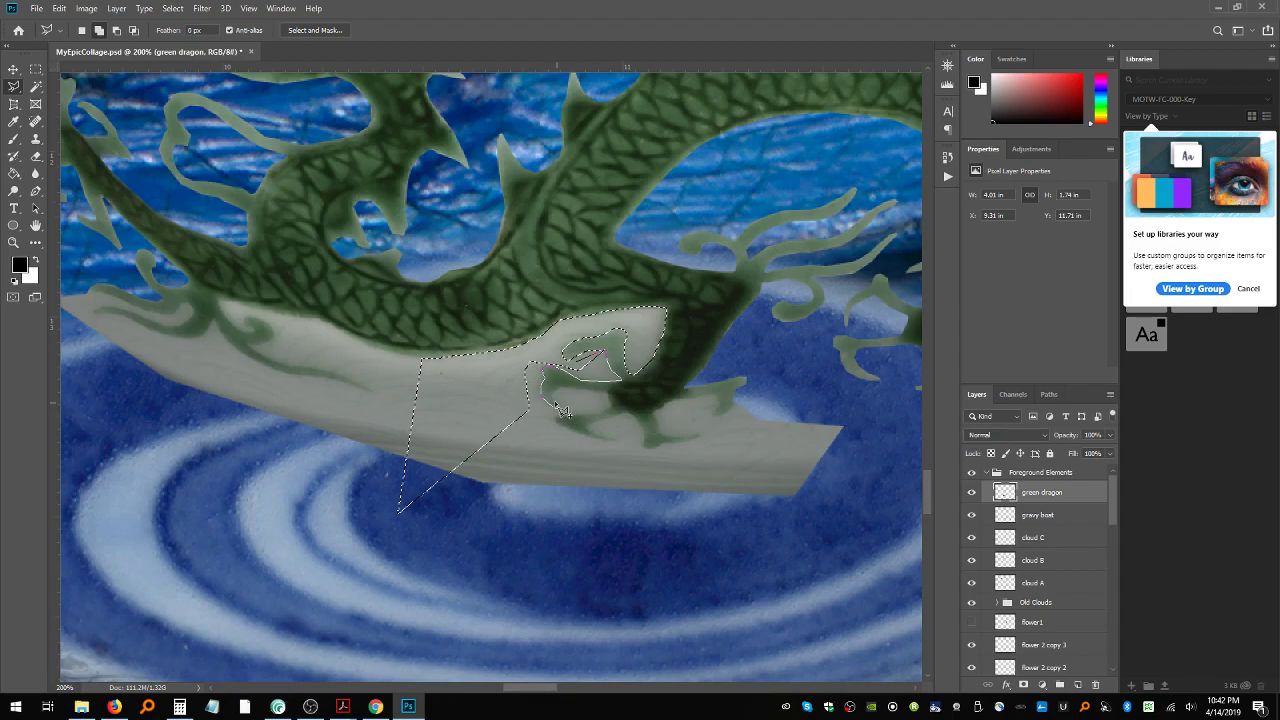
click(556, 389)
click(580, 388)
double_click(591, 430)
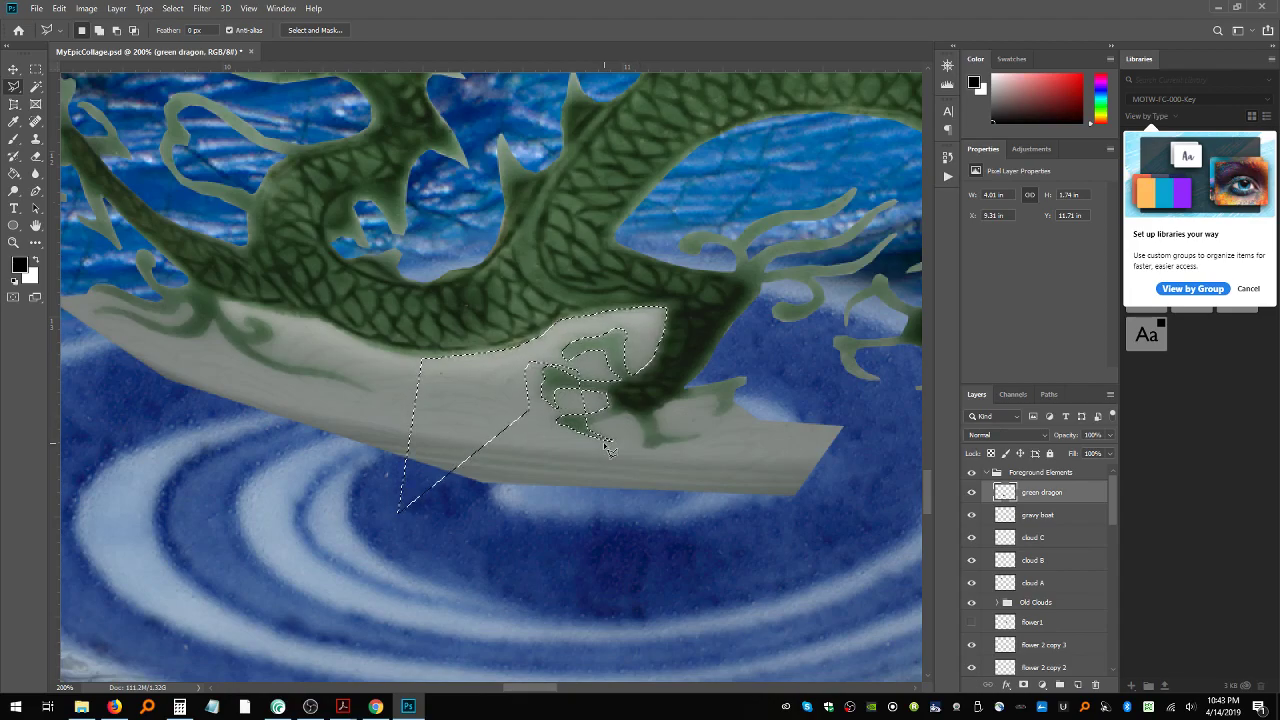
click(615, 460)
click(530, 428)
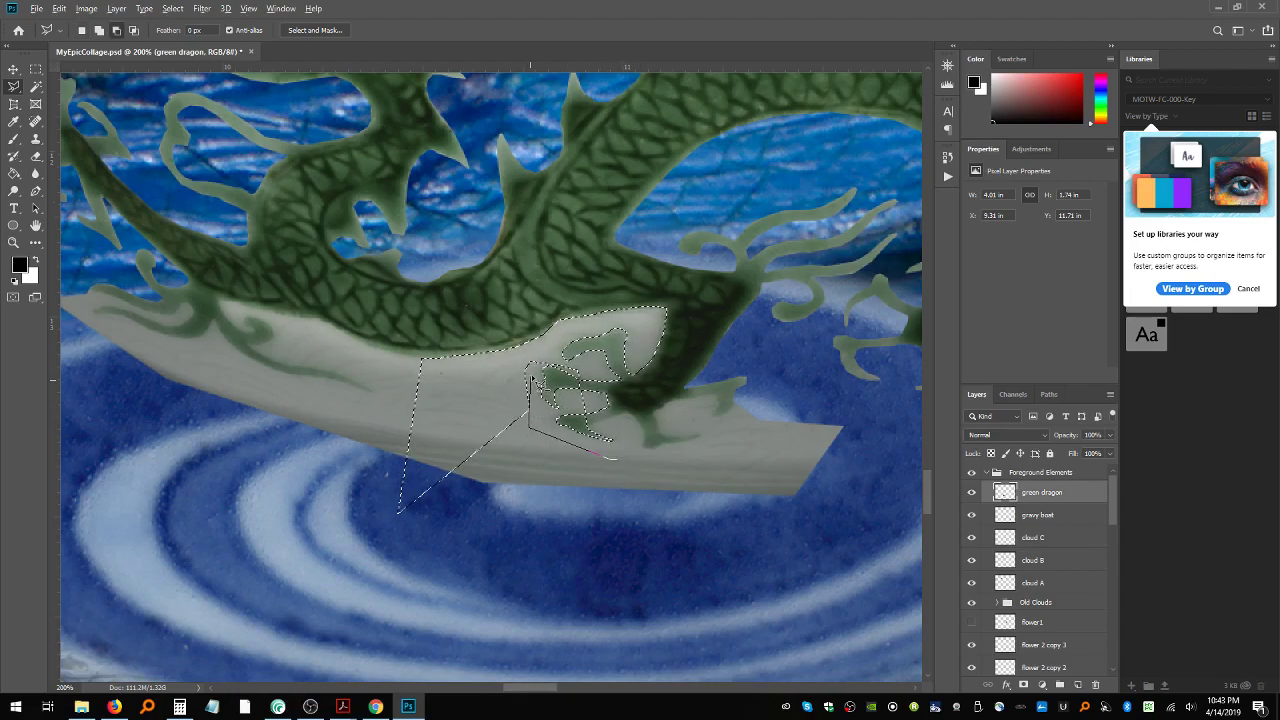
click(539, 360)
click(616, 458)
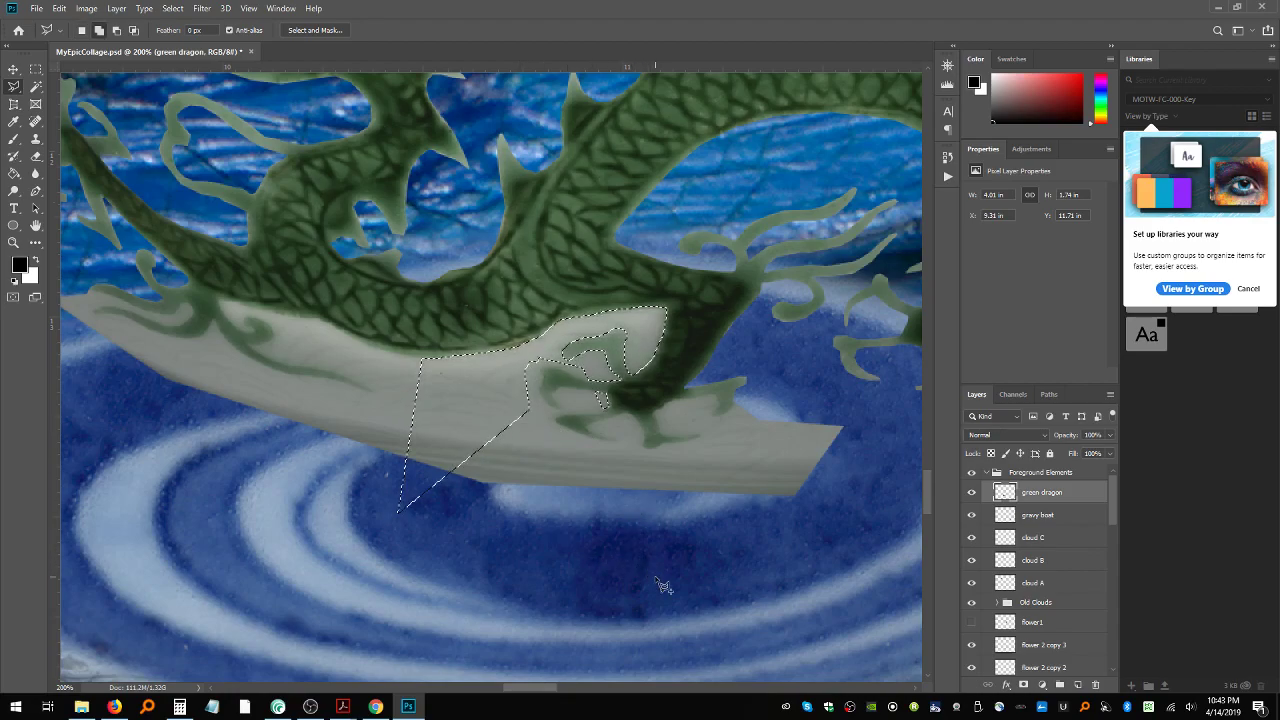
Step: Add the pale area beyond the claw's outer toe to the selection, then delete all the selected background
click(864, 440)
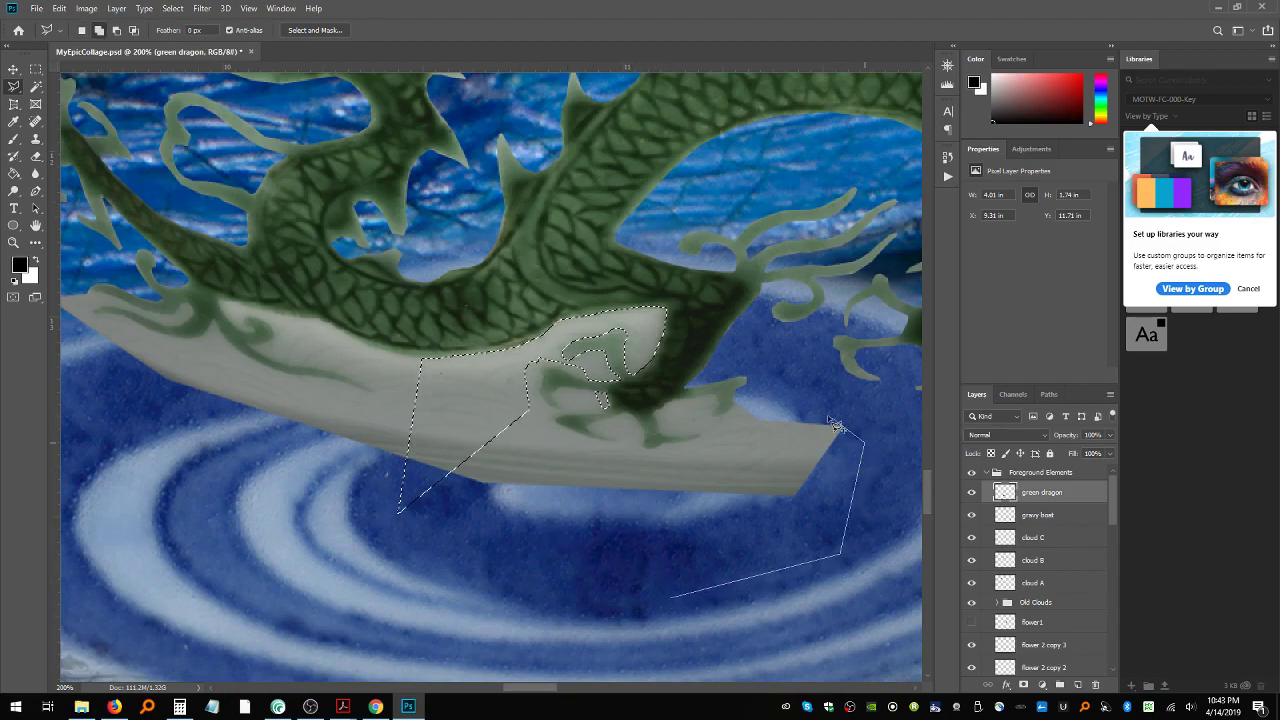
key(Escape)
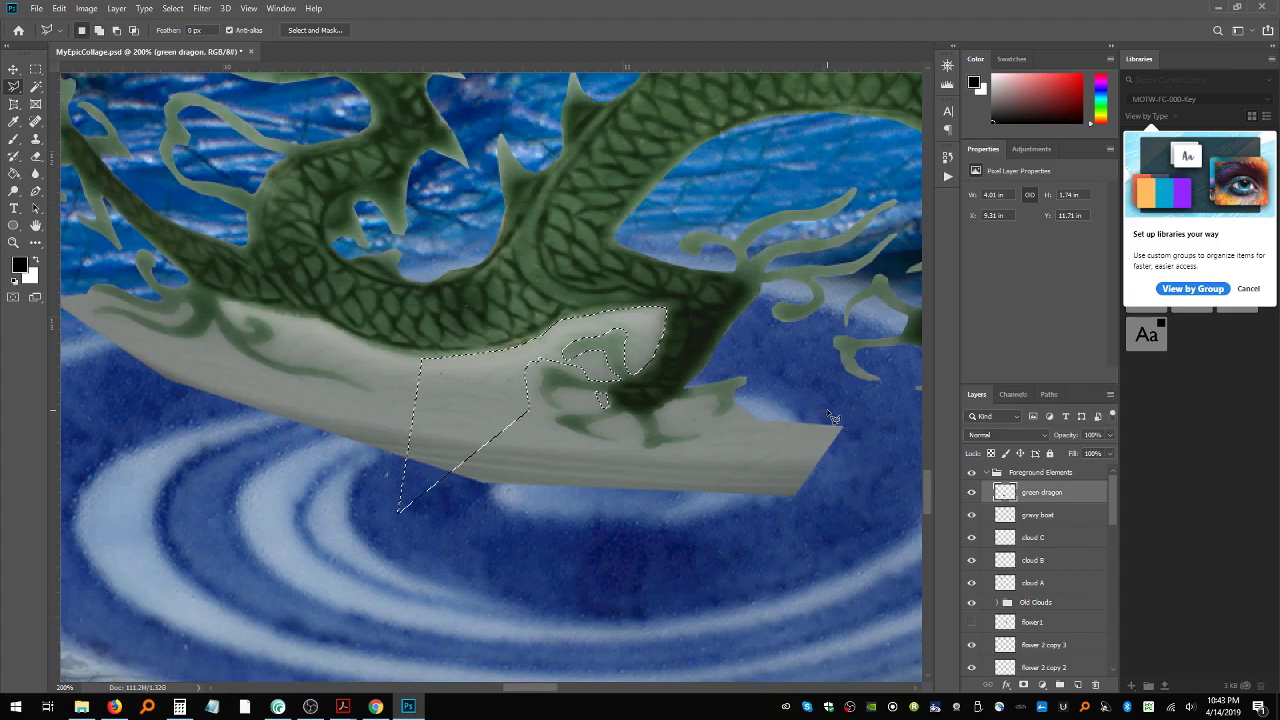
shift+click(685, 577)
click(813, 549)
click(861, 423)
click(748, 390)
click(722, 363)
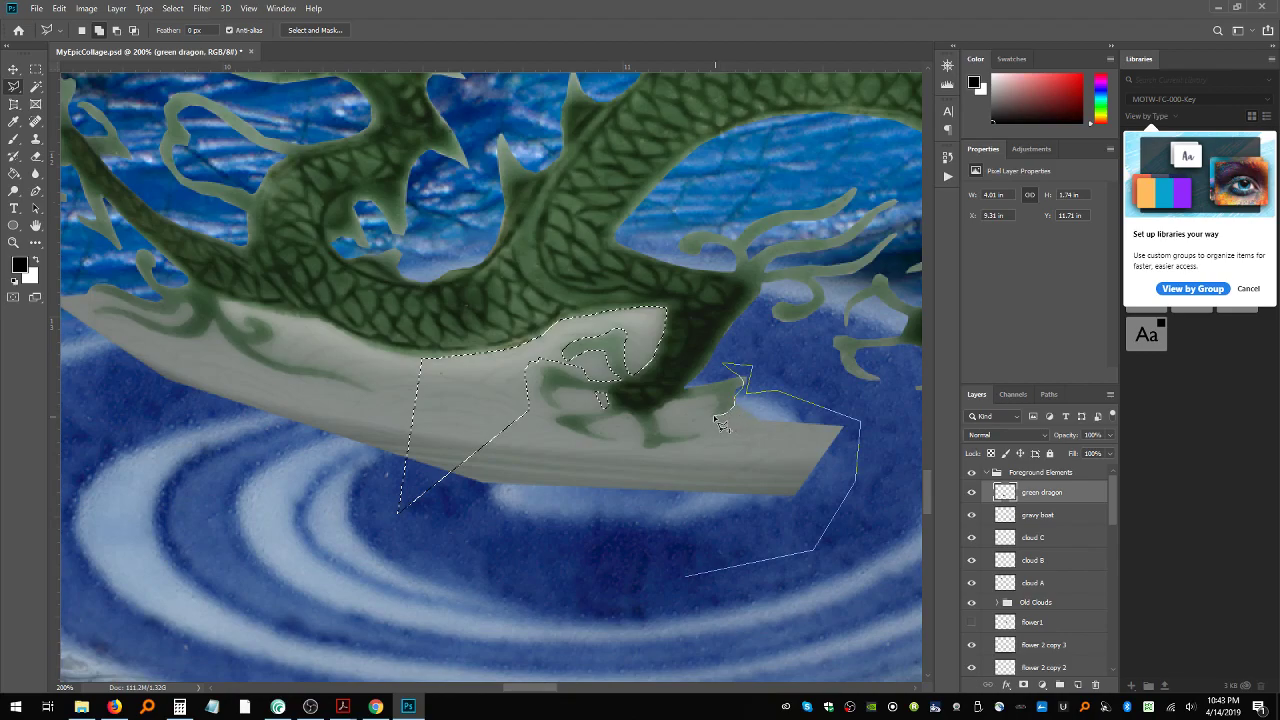
click(720, 412)
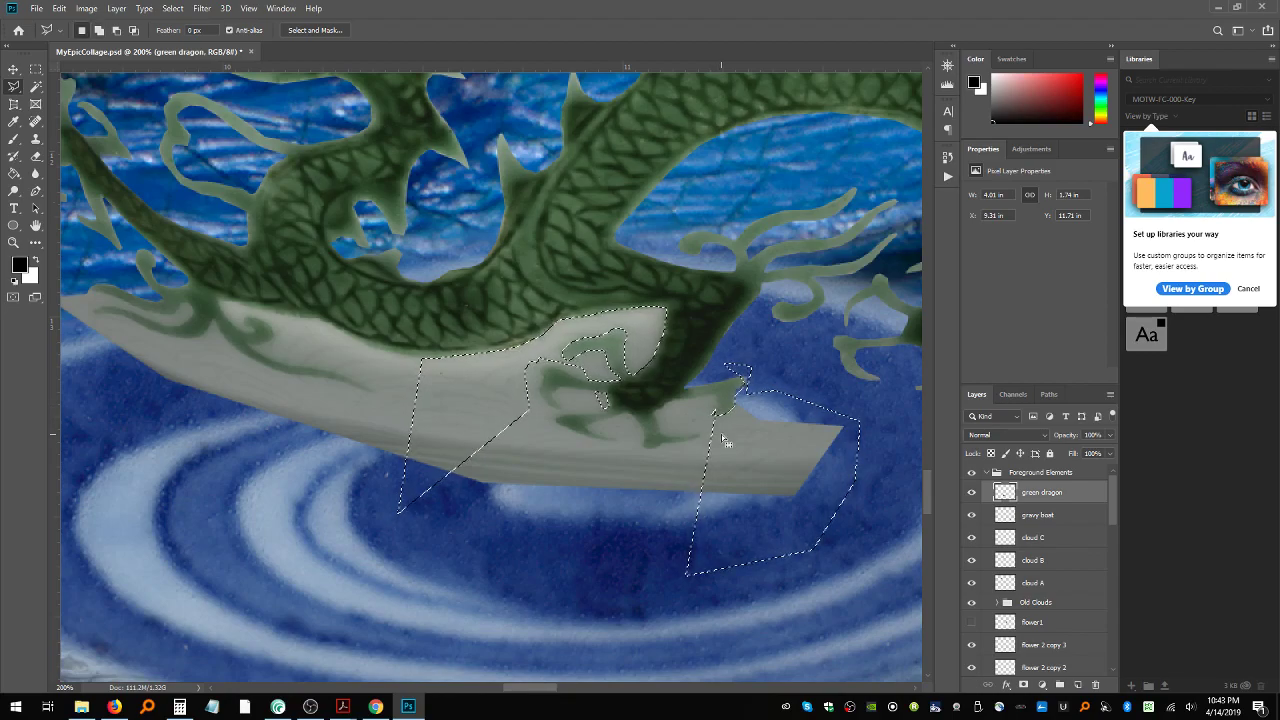
key(Delete)
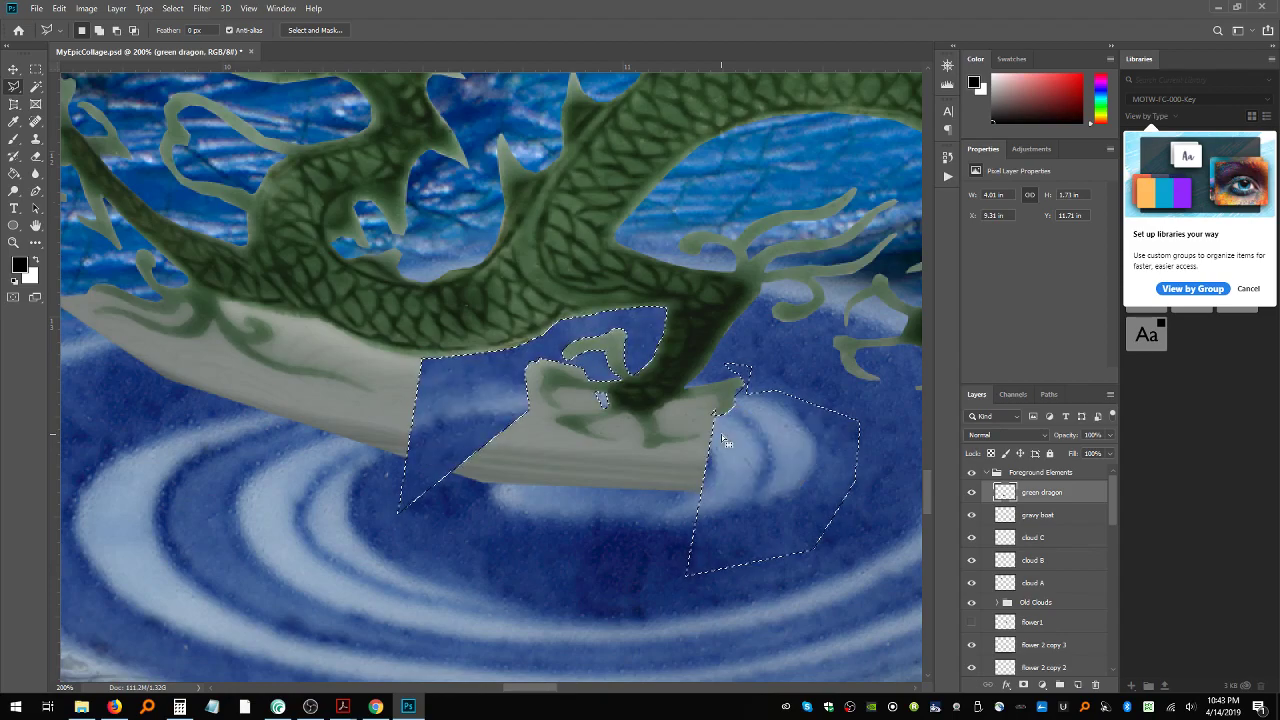
key(ctrl+d)
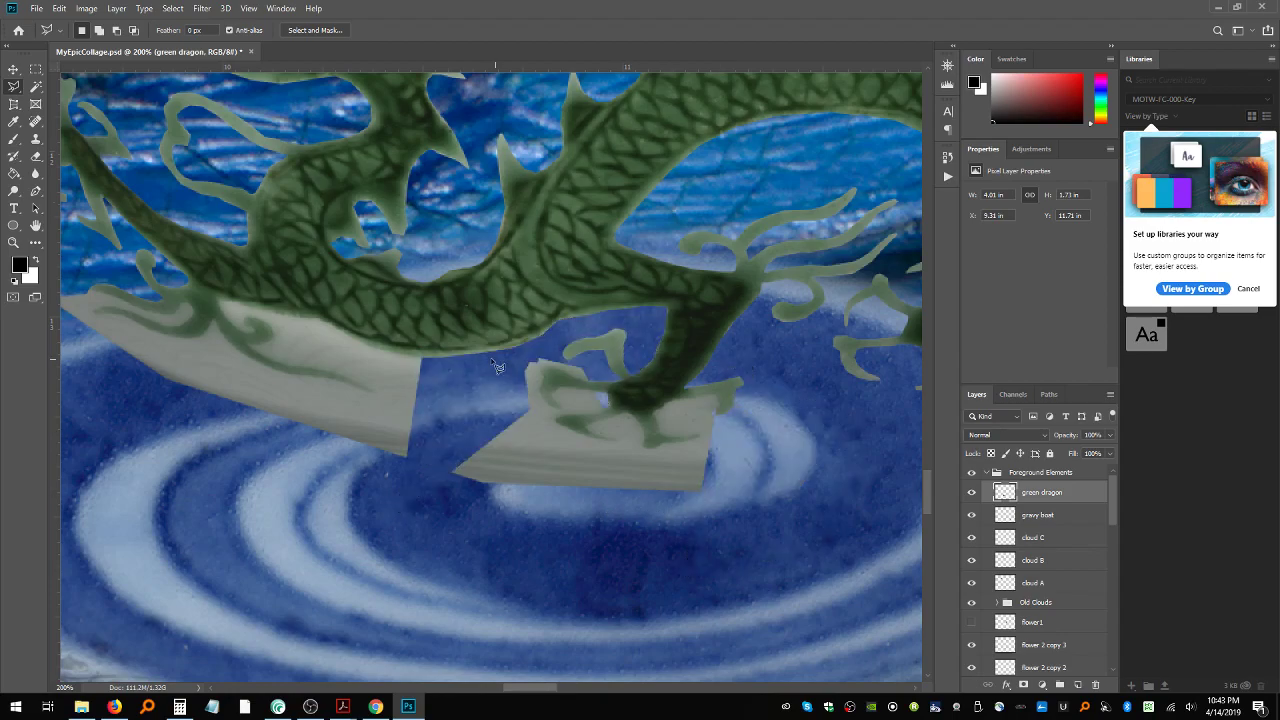
mouse_move(523, 356)
mouse_down()
mouse_move(594, 368)
mouse_move(593, 385)
mouse_move(534, 367)
mouse_move(555, 412)
mouse_move(558, 391)
mouse_move(603, 400)
mouse_move(613, 416)
mouse_move(561, 417)
mouse_up()
drag(560, 424, 585, 437)
drag(574, 436, 618, 450)
click(613, 441)
click(588, 429)
click(597, 424)
click(606, 420)
click(613, 417)
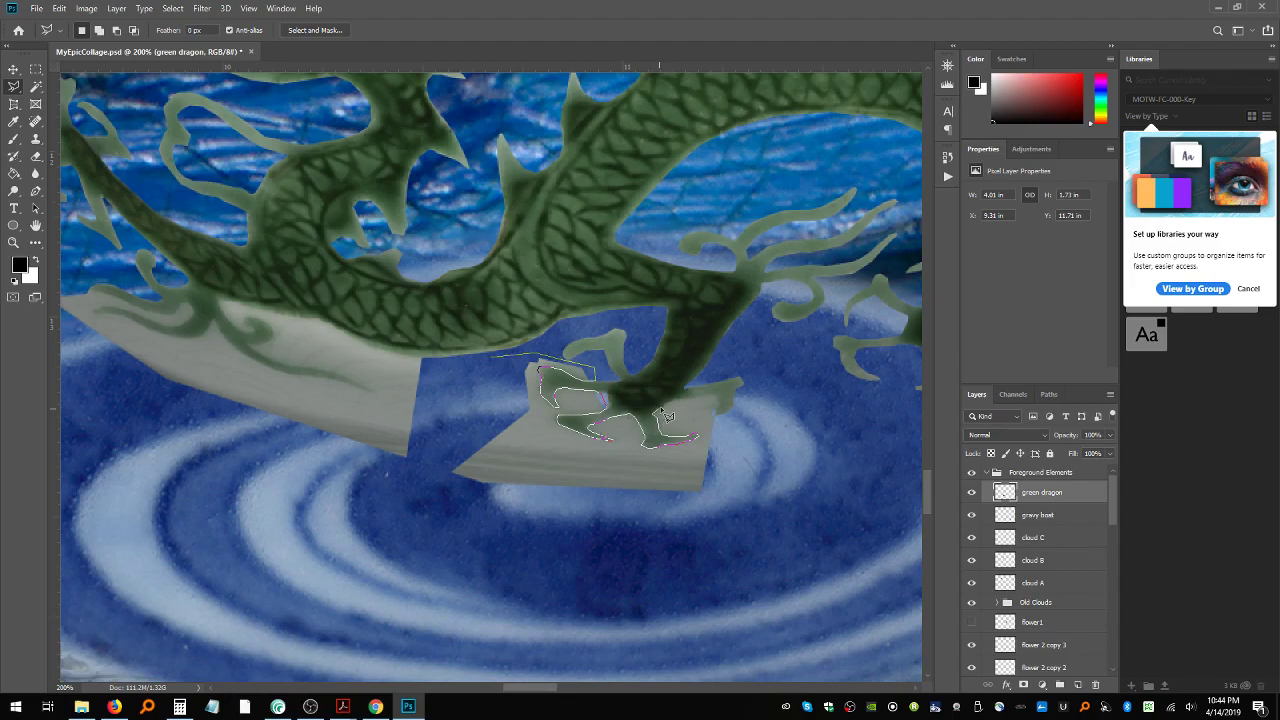
double_click(676, 408)
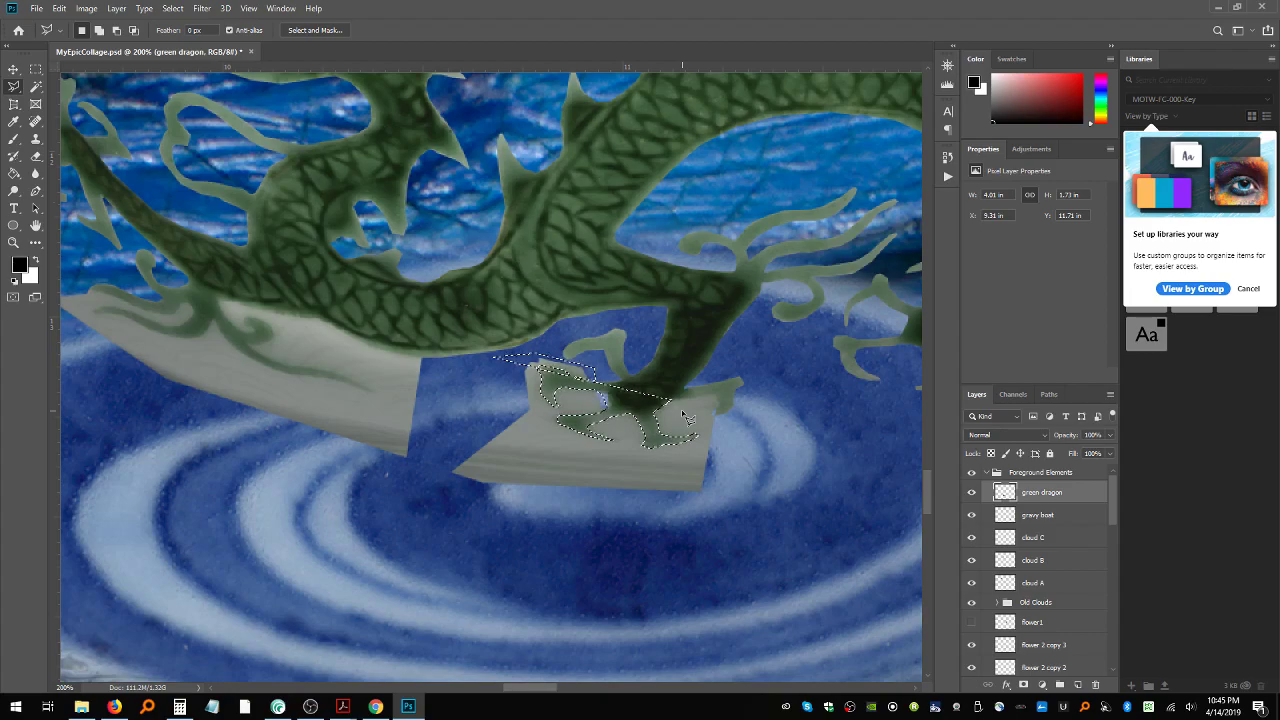
Step: Lasso and delete the pale background between the claw's outer toe and its bottom toe
click(745, 465)
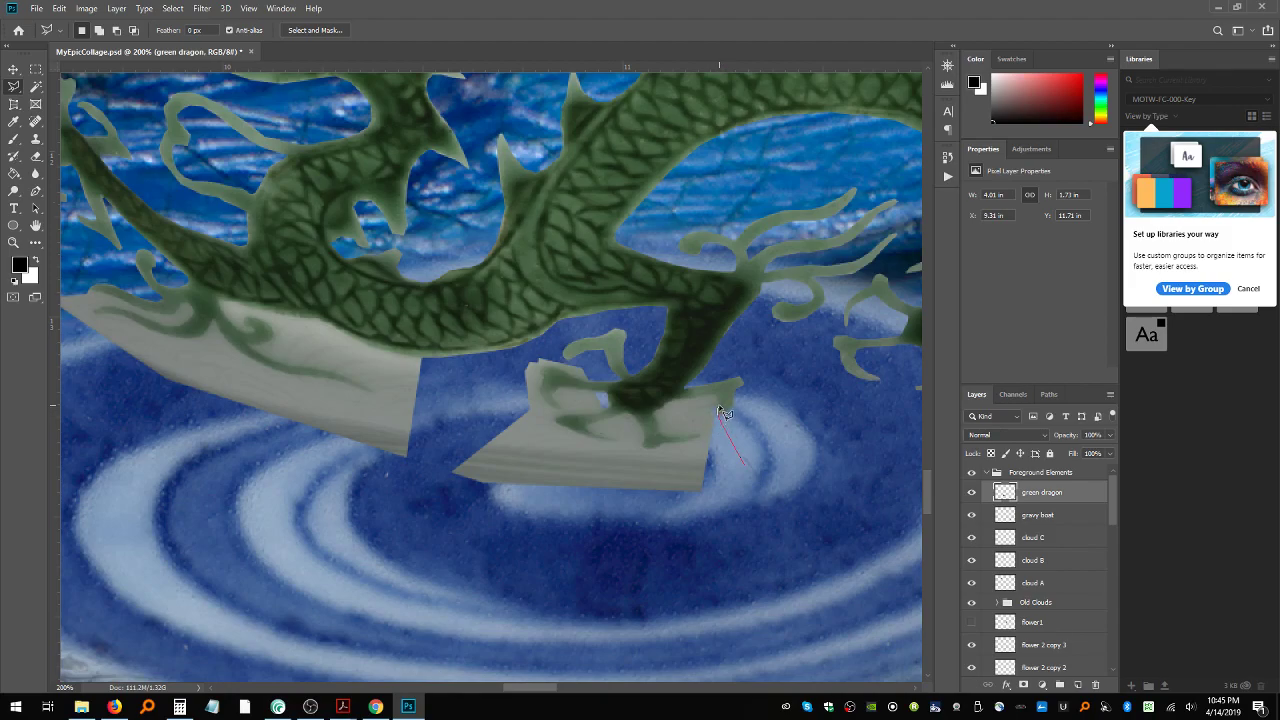
drag(715, 400, 680, 401)
mouse_move(678, 404)
mouse_down()
mouse_move(657, 424)
mouse_move(662, 438)
mouse_move(701, 438)
mouse_up()
mouse_move(702, 441)
mouse_down()
mouse_move(658, 449)
mouse_move(656, 513)
mouse_move(747, 546)
mouse_up()
key(ctrl+f)
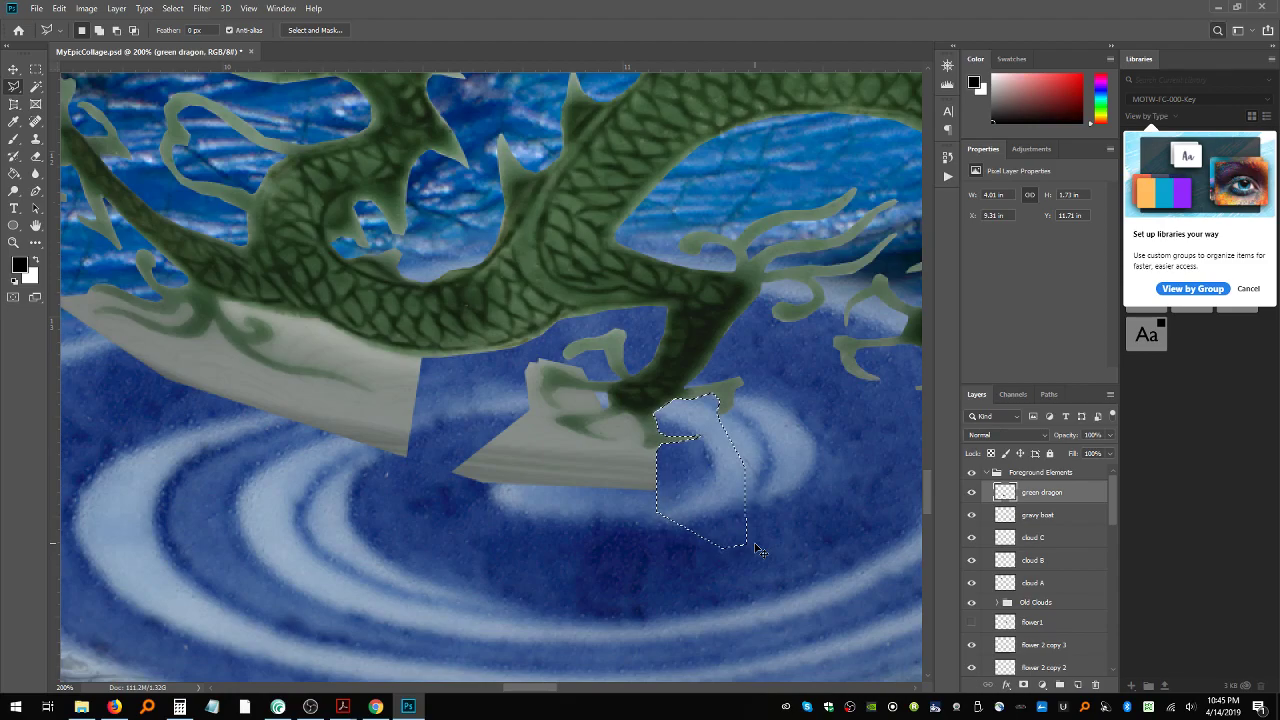
key(Escape)
key(Delete)
key(ctrl+d)
Step: Lasso and delete the pale area beneath and between the claw's lower toes, continuing with the current account when asked to confirm it
mouse_move(416, 512)
mouse_down()
mouse_move(585, 517)
mouse_move(660, 494)
mouse_move(670, 458)
mouse_move(648, 455)
mouse_move(637, 423)
mouse_move(587, 427)
mouse_move(617, 441)
mouse_move(558, 428)
mouse_move(606, 416)
mouse_up()
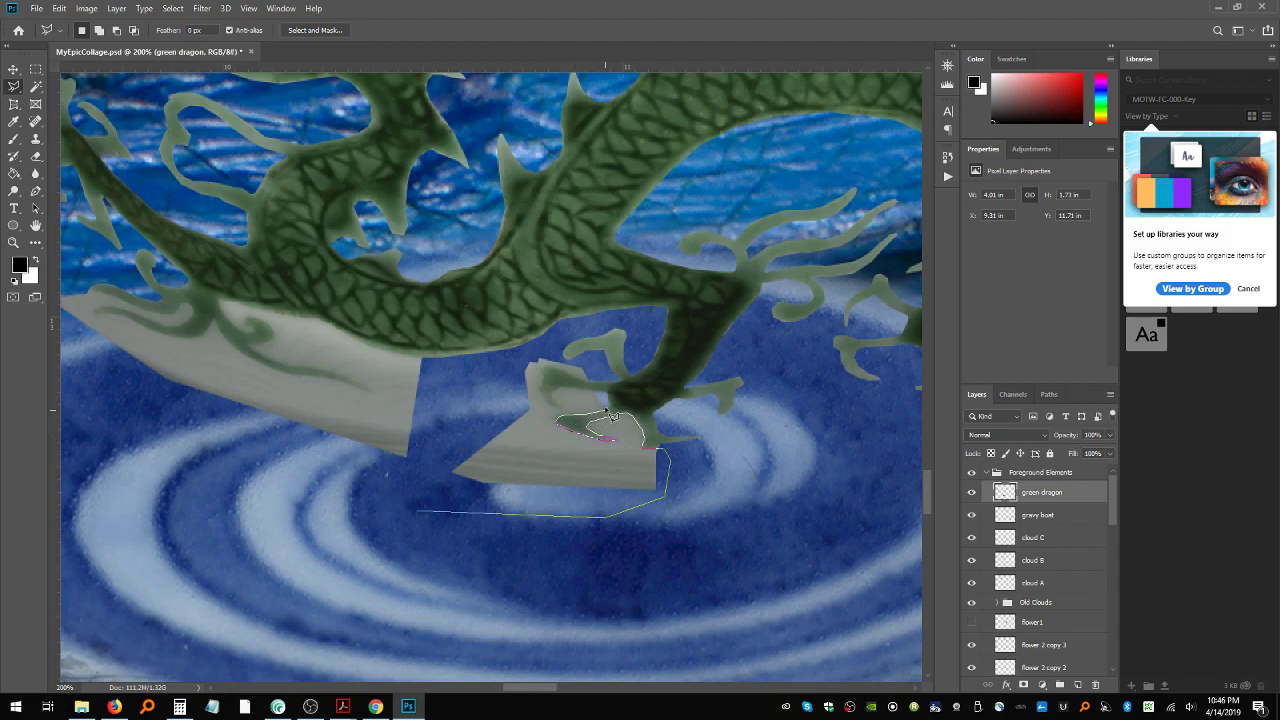
click(600, 392)
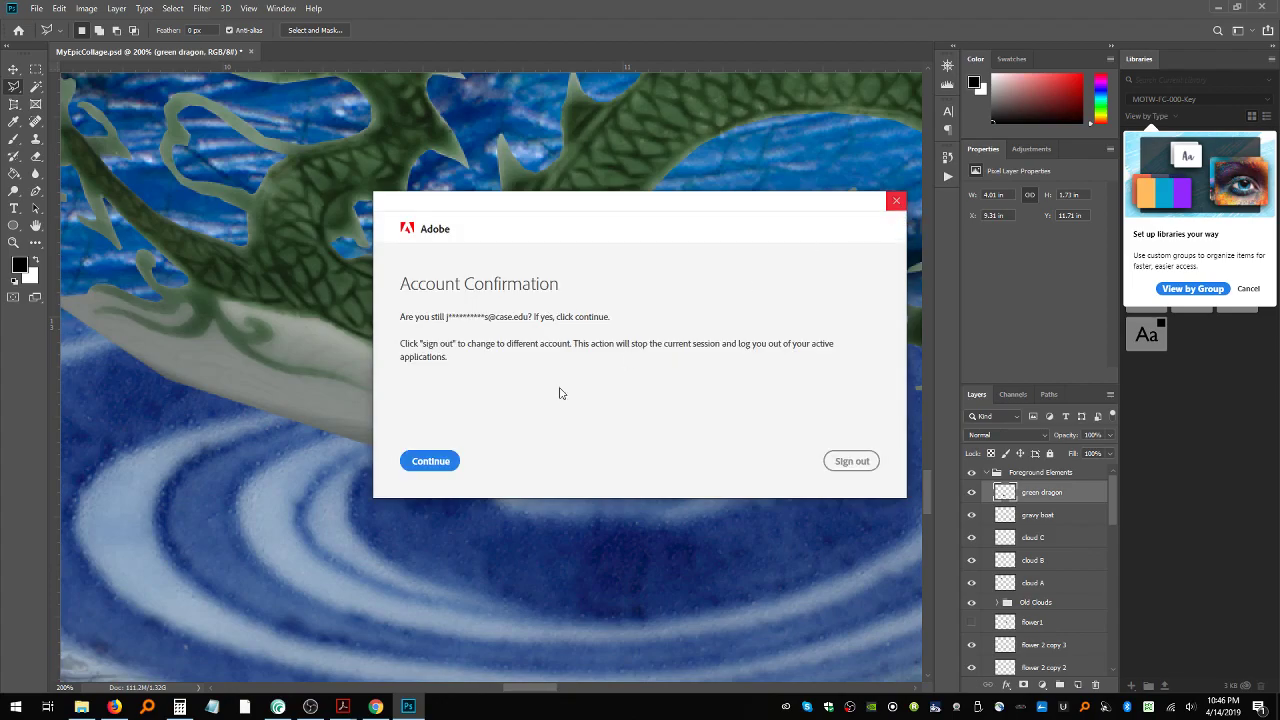
click(431, 463)
double_click(441, 466)
key(Delete)
key(ctrl+d)
Step: Lasso and delete the last pale sliver around the claw's upper inner toe, facing the belly
click(490, 369)
click(505, 405)
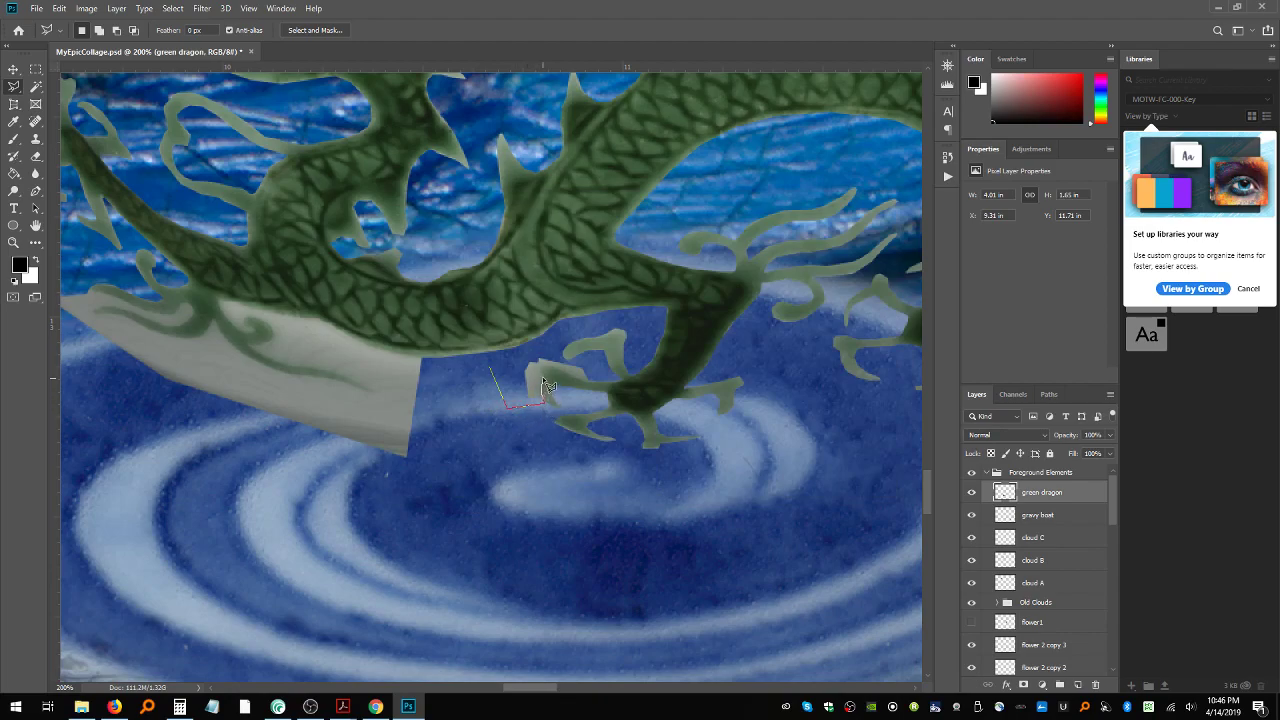
click(544, 369)
click(584, 380)
click(597, 381)
click(599, 349)
click(499, 362)
key(Delete)
key(ctrl+d)
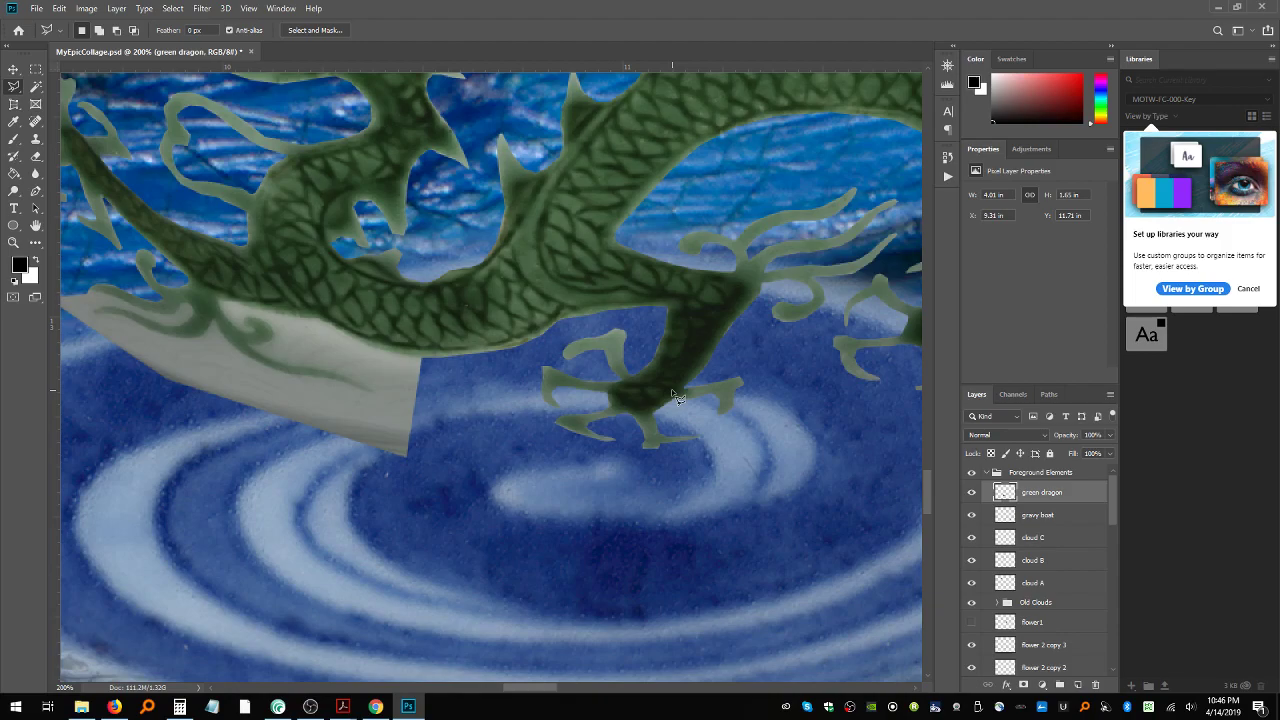
drag(551, 689, 531, 697)
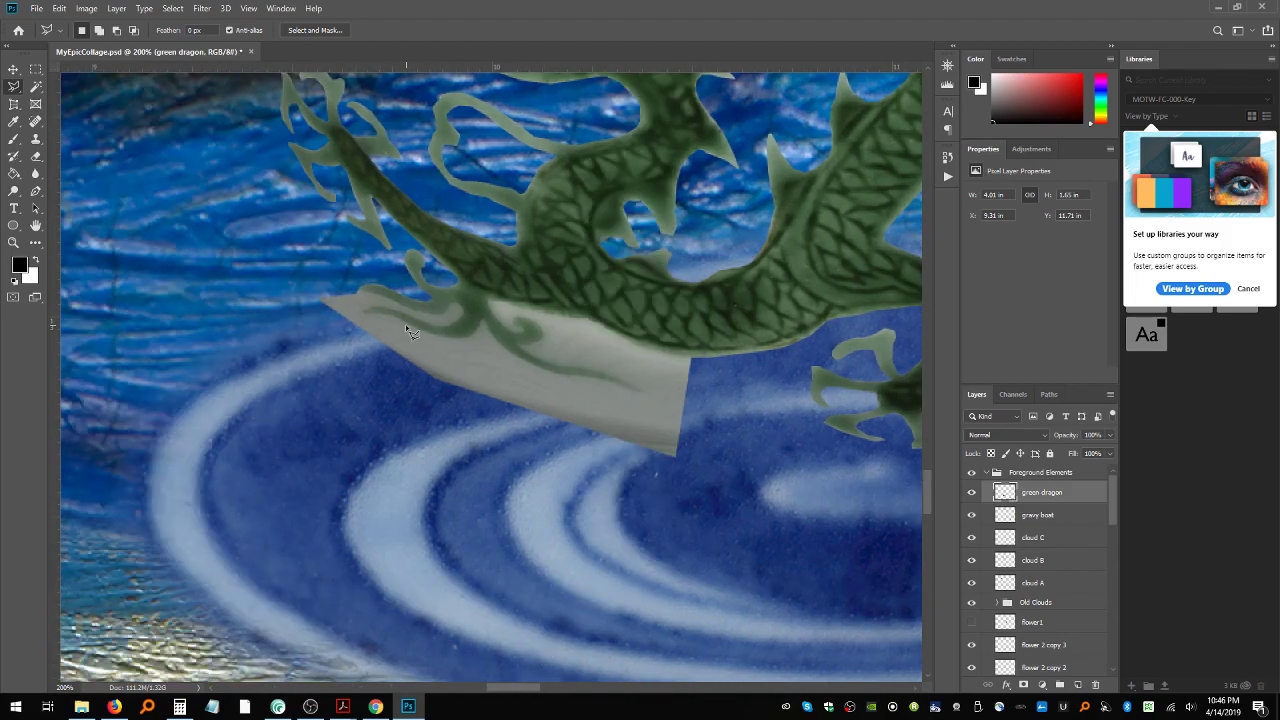
Step: Lasso the remaining pale background patch around the curling tendrils beneath the dragon's body, delete it and deselect
click(269, 294)
drag(377, 300, 447, 321)
drag(448, 306, 457, 303)
mouse_move(463, 312)
mouse_down()
mouse_move(362, 315)
mouse_move(457, 345)
mouse_move(484, 322)
mouse_move(556, 377)
mouse_move(640, 392)
mouse_move(538, 348)
mouse_up()
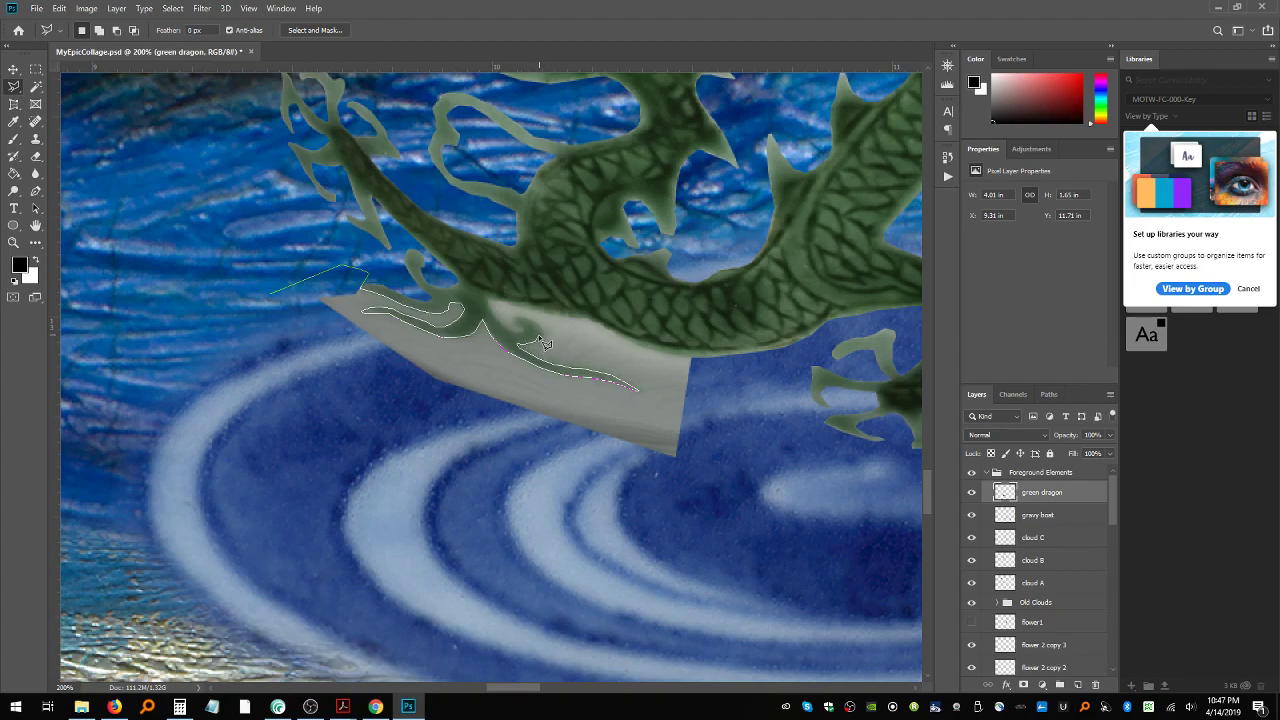
mouse_move(537, 352)
mouse_down()
mouse_move(543, 334)
mouse_move(530, 321)
mouse_move(519, 339)
mouse_move(488, 301)
mouse_move(720, 364)
mouse_move(764, 421)
mouse_move(553, 545)
mouse_move(257, 428)
mouse_move(255, 393)
mouse_up()
key(Delete)
key(ctrl+d)
Step: Move the green dragon up into the sky, clear of the blue swirl
key(ctrl+minus)
key(ctrl+minus)
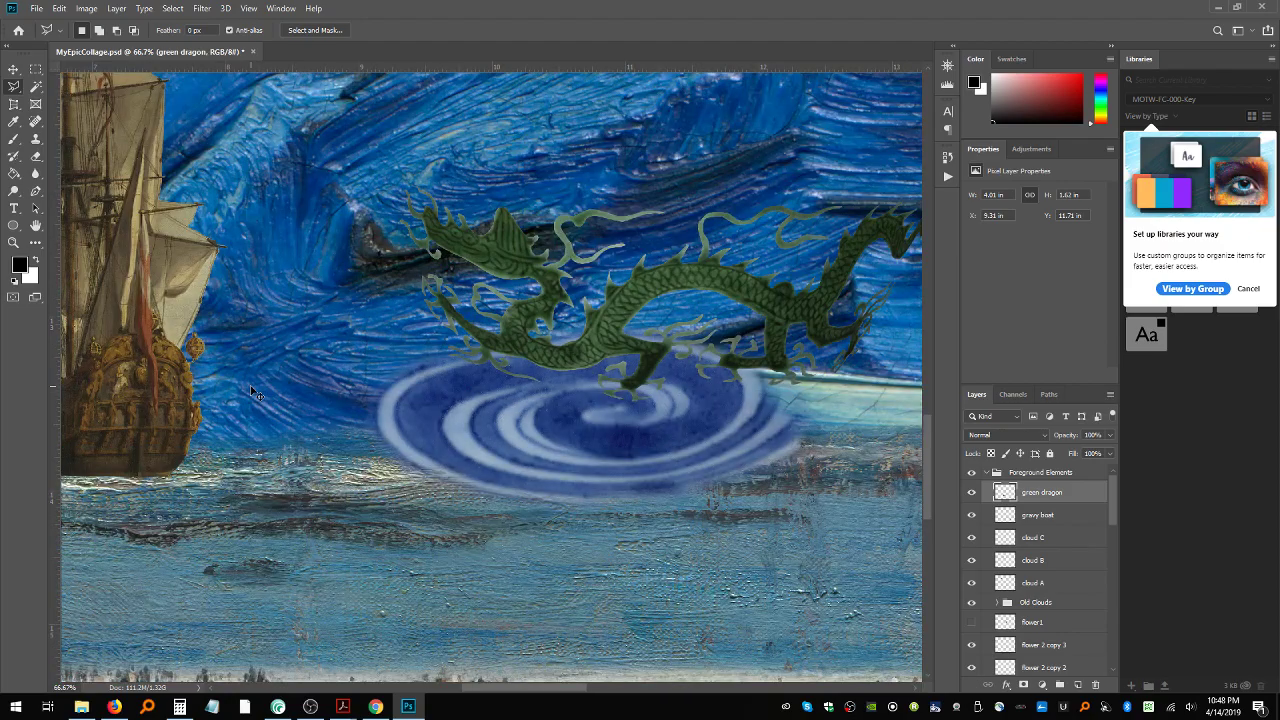
key(ctrl+minus)
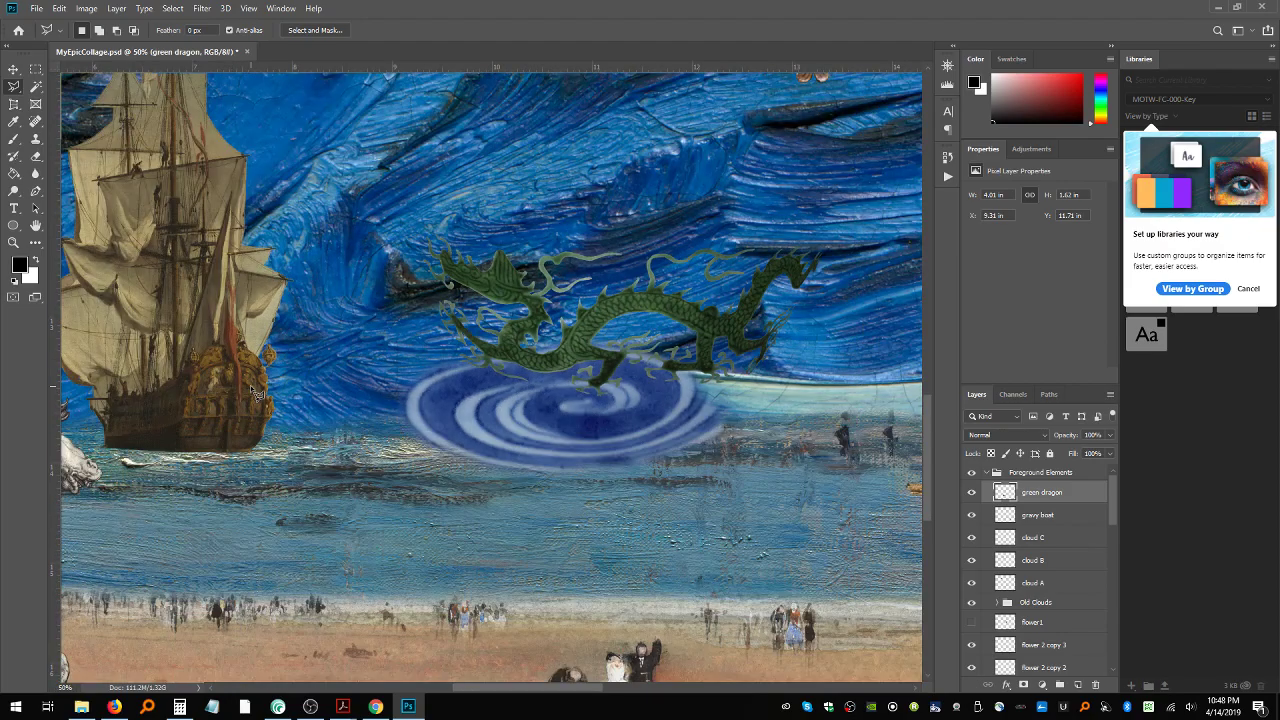
click(14, 69)
drag(505, 283, 465, 218)
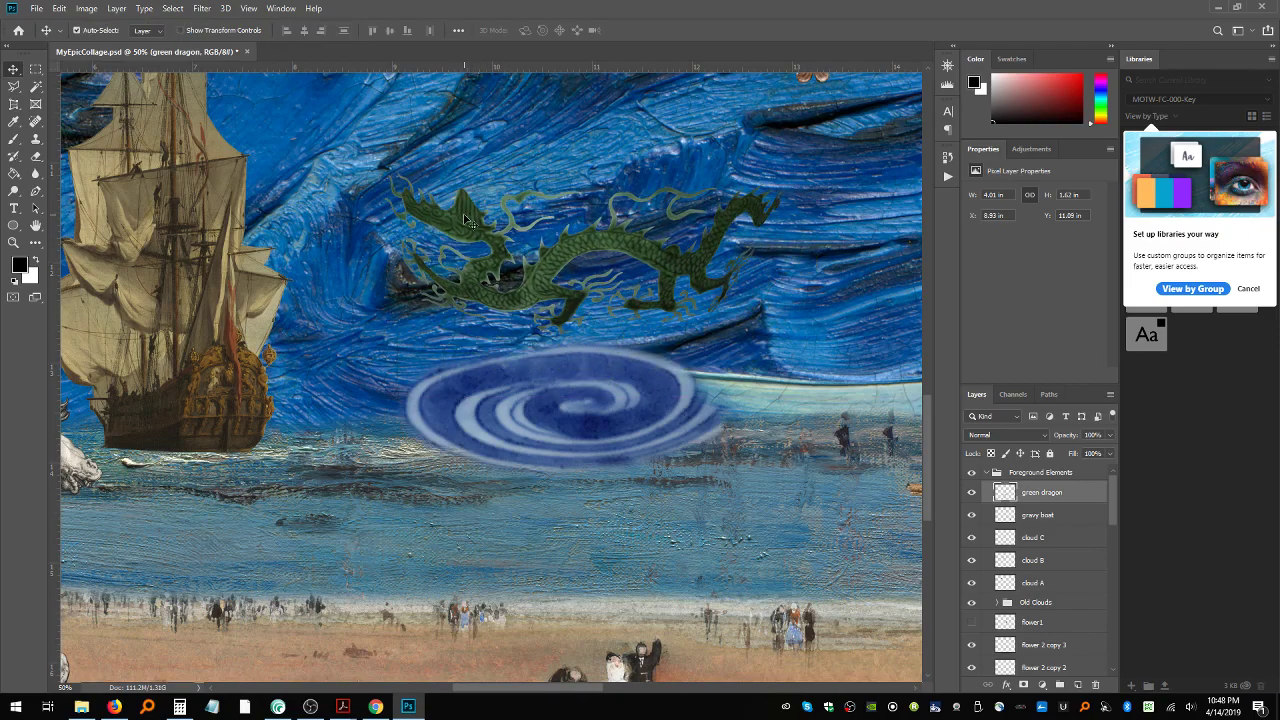
Step: Preview a Stroke effect on the green dragon layer to inspect its cutout for stray pixels, then discard the effect
double_click(1104, 495)
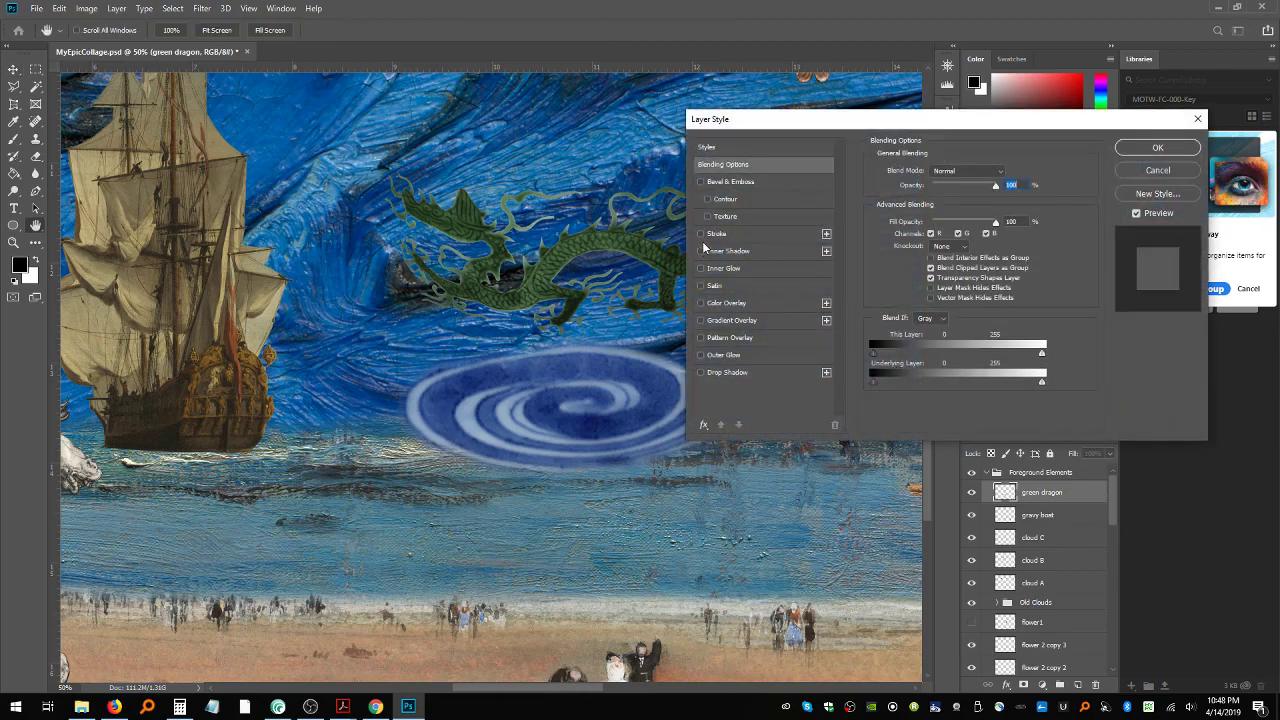
click(701, 234)
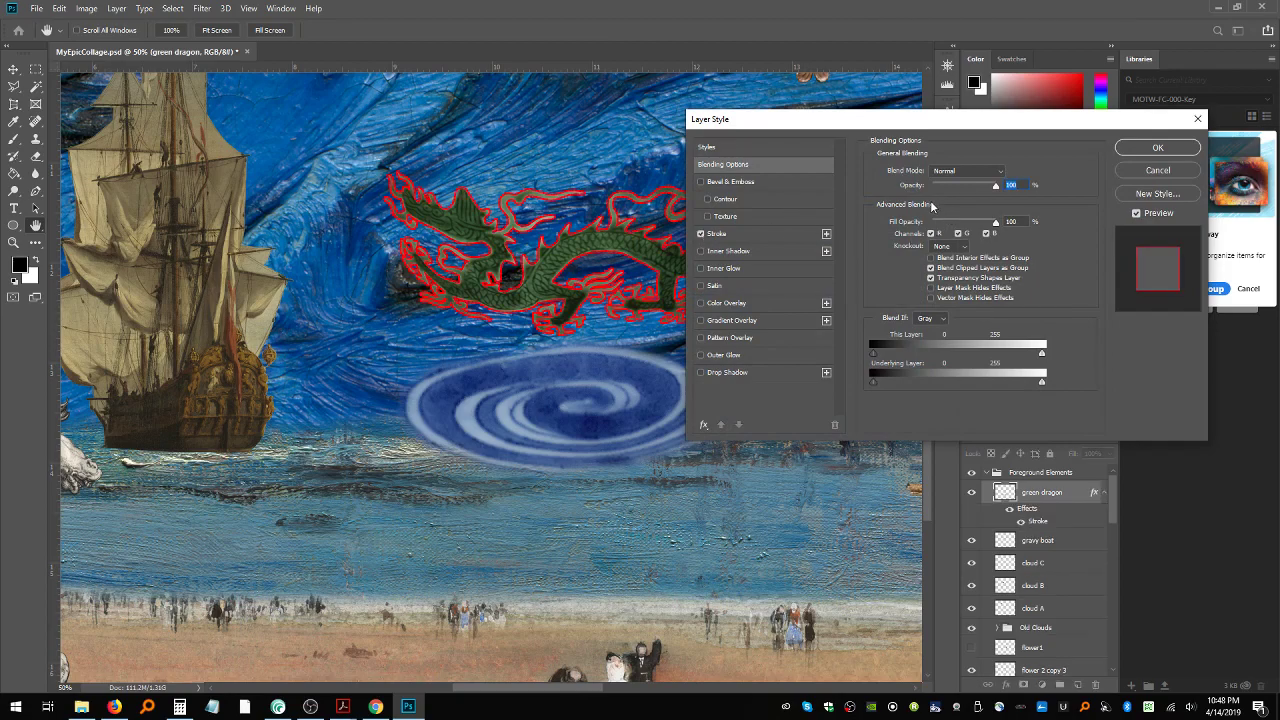
click(806, 231)
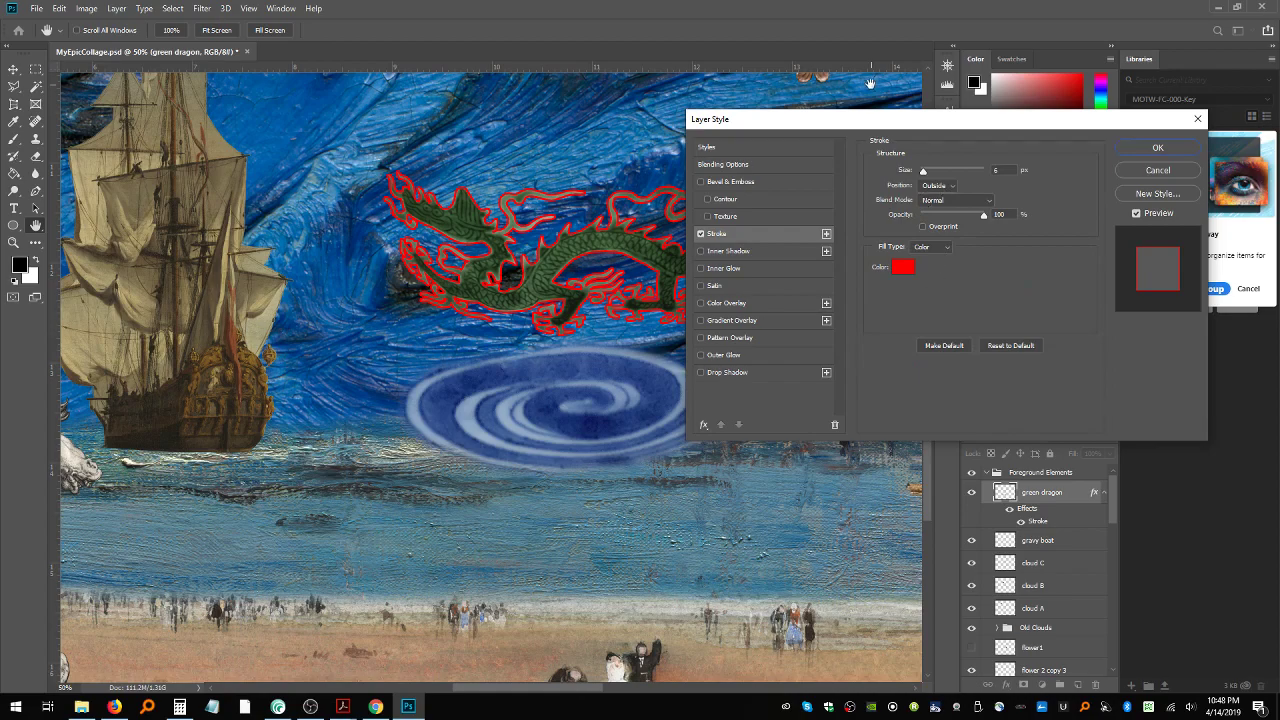
drag(848, 125, 1001, 131)
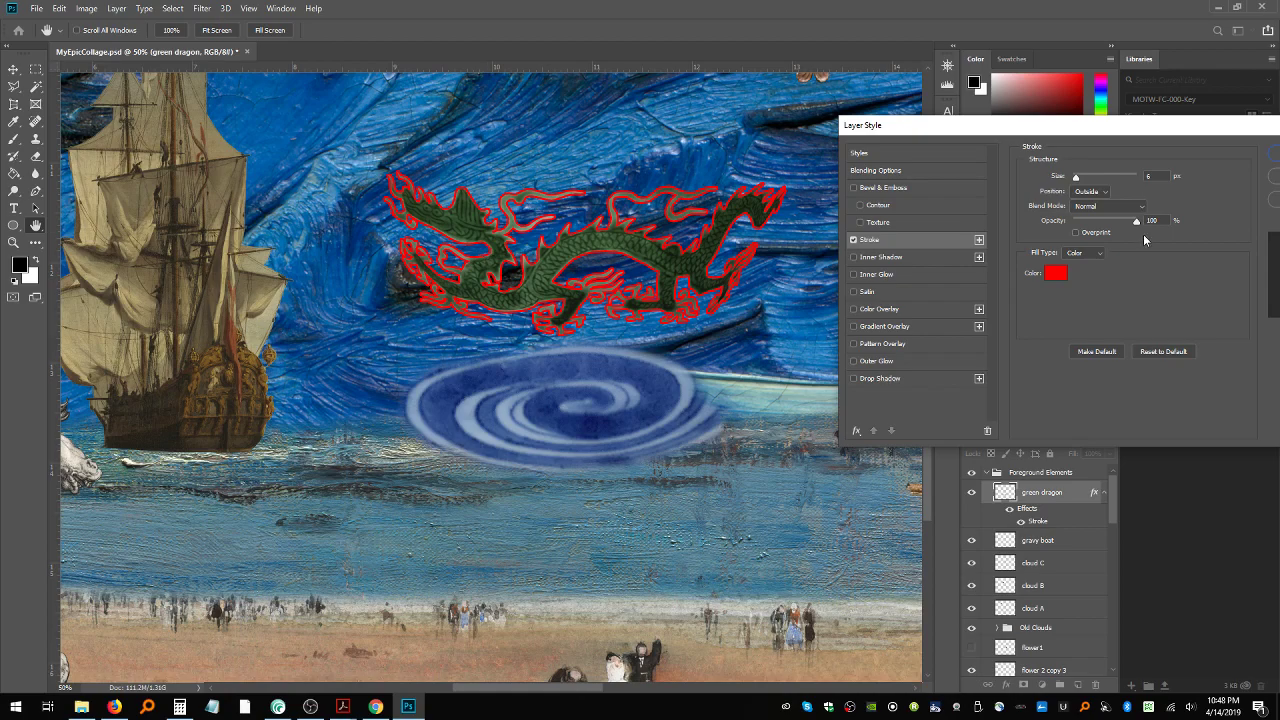
click(854, 240)
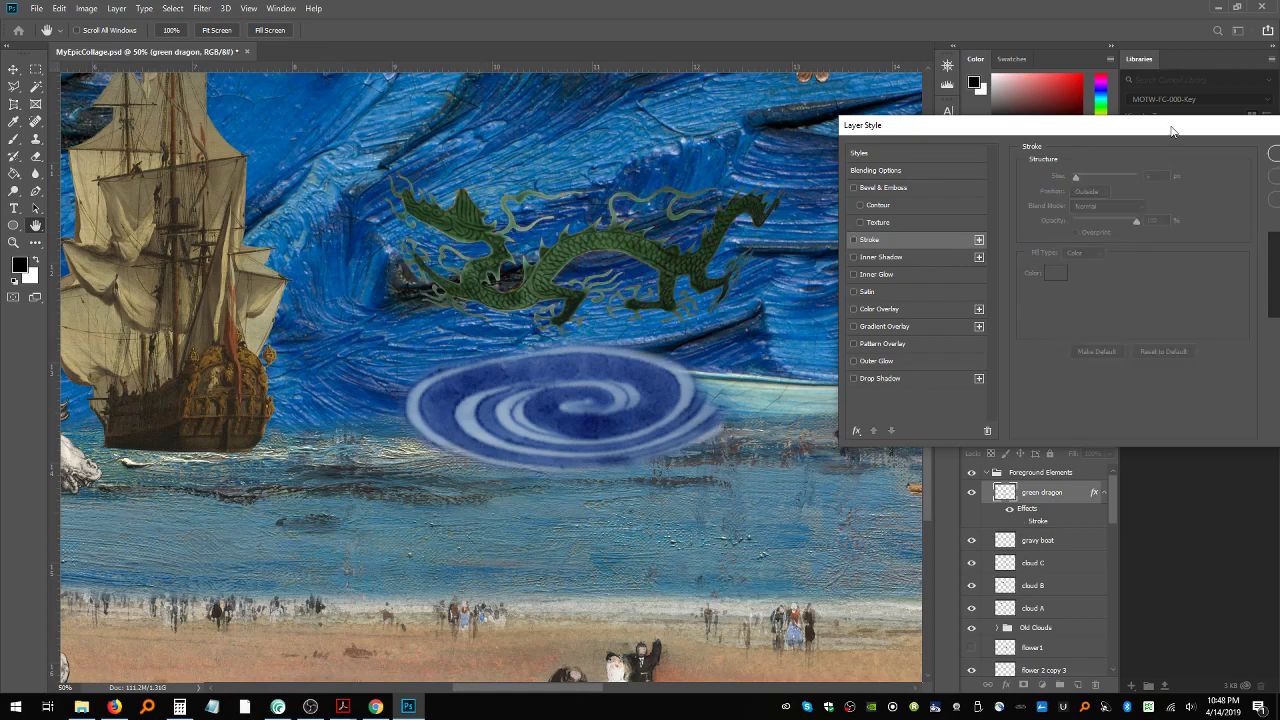
drag(1172, 131, 988, 121)
click(1127, 167)
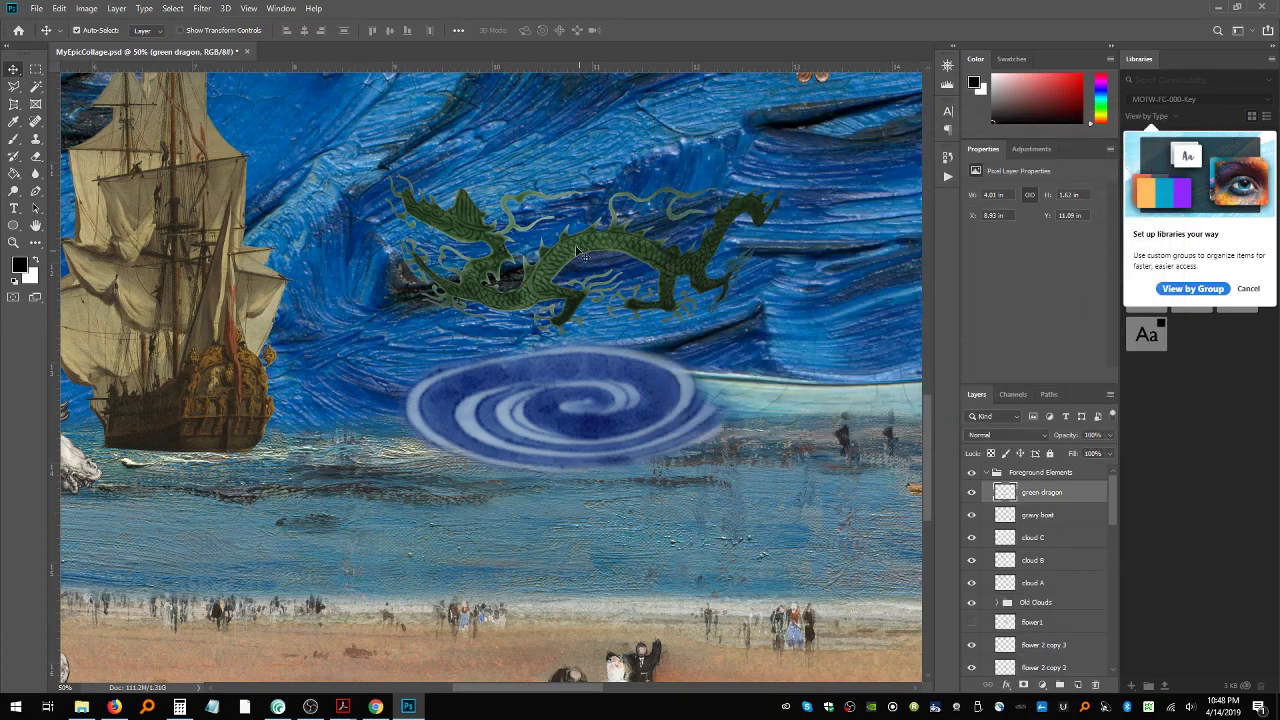
Step: Nudge the green dragon slightly up and apply a Stroke effect to the Blue Swirl layer to expose stray pixels
drag(577, 247, 589, 233)
click(592, 366)
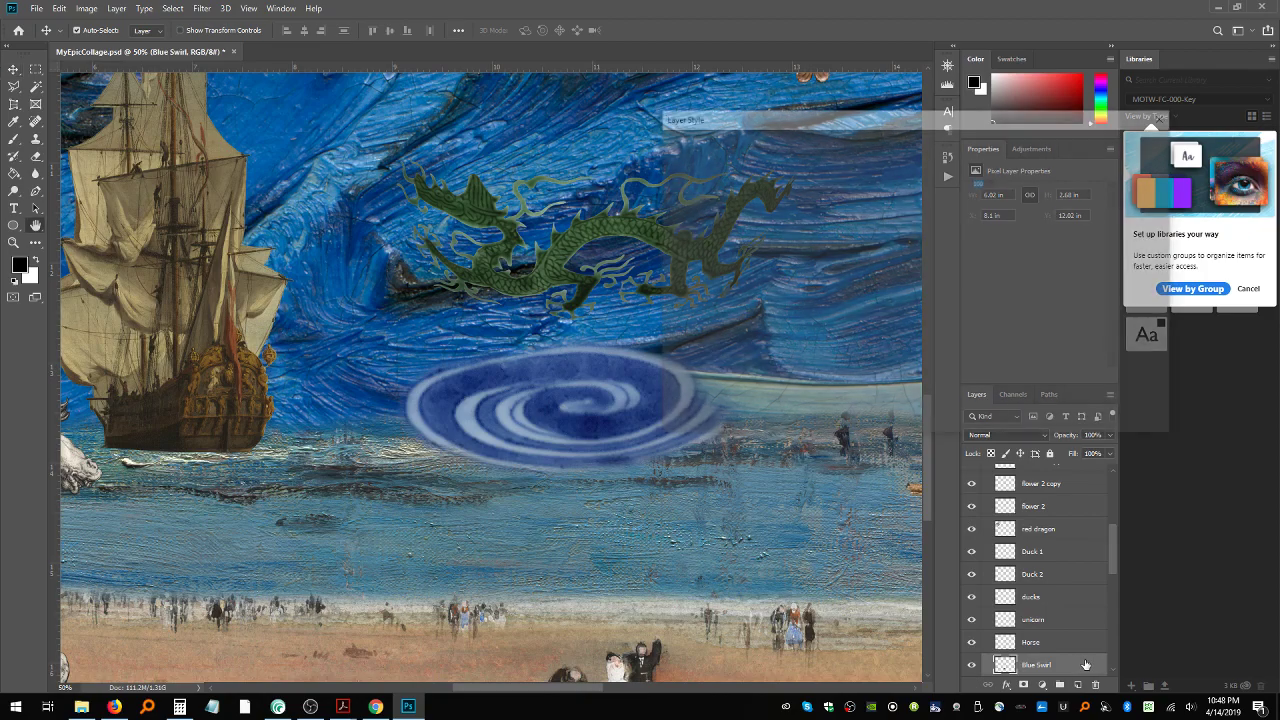
double_click(1085, 660)
click(671, 231)
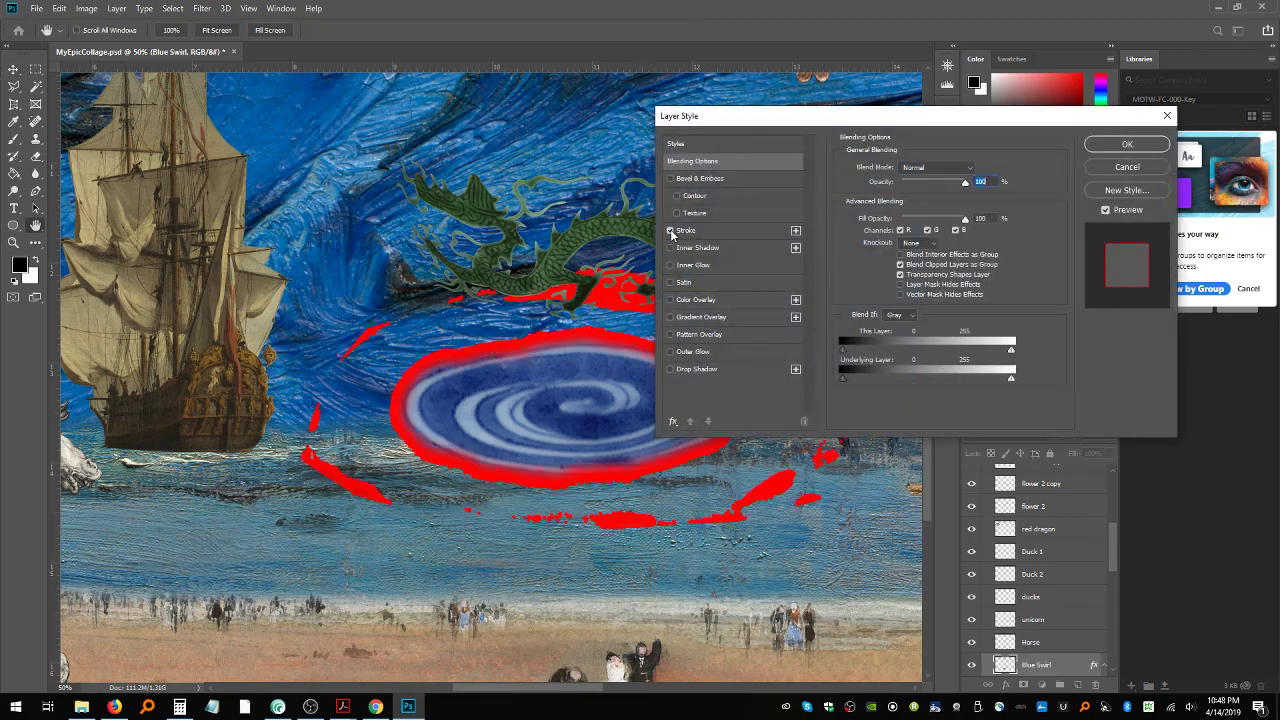
click(1127, 144)
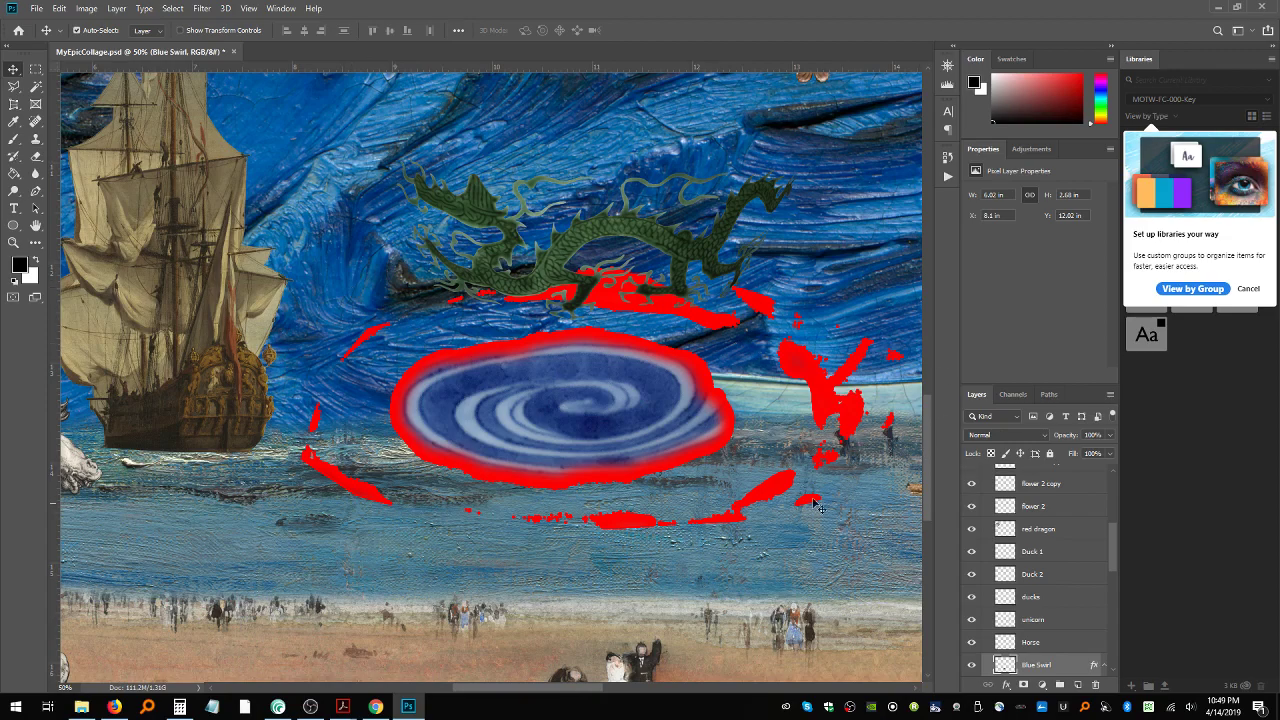
Step: Erase all the red-outlined stray pixels surrounding the blue swirl with a 133 px Eraser brush
click(36, 157)
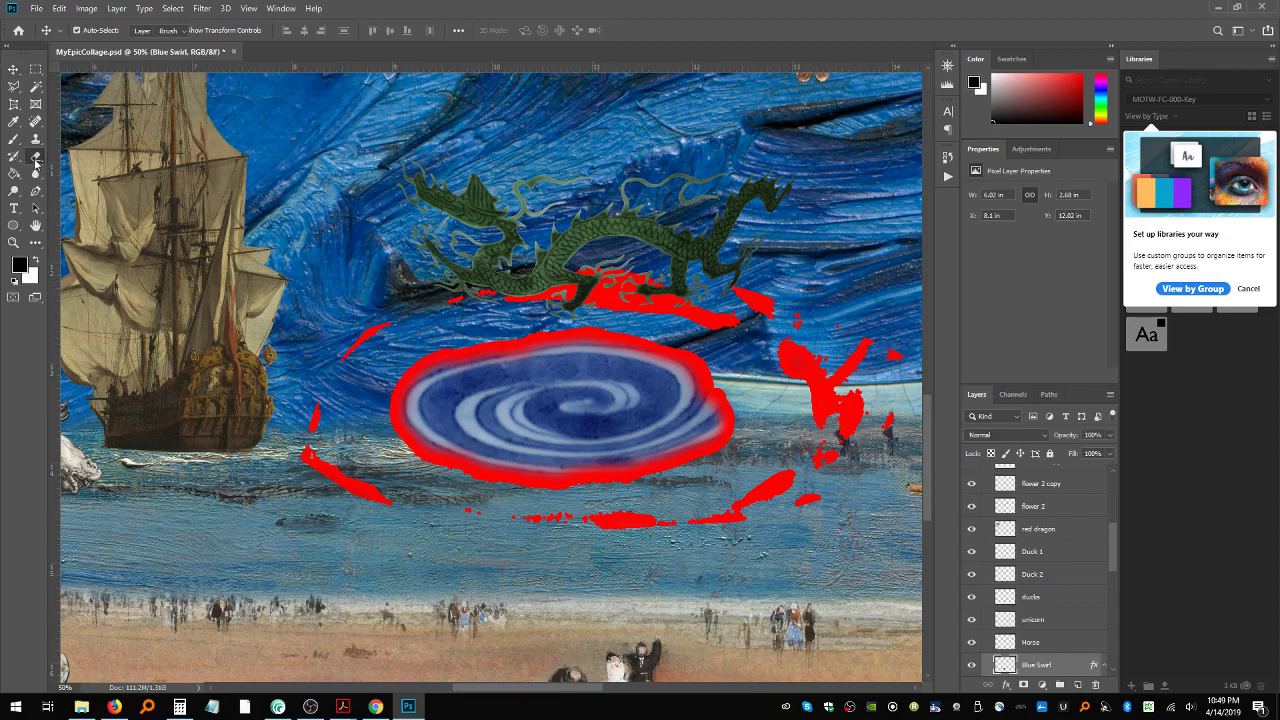
click(97, 30)
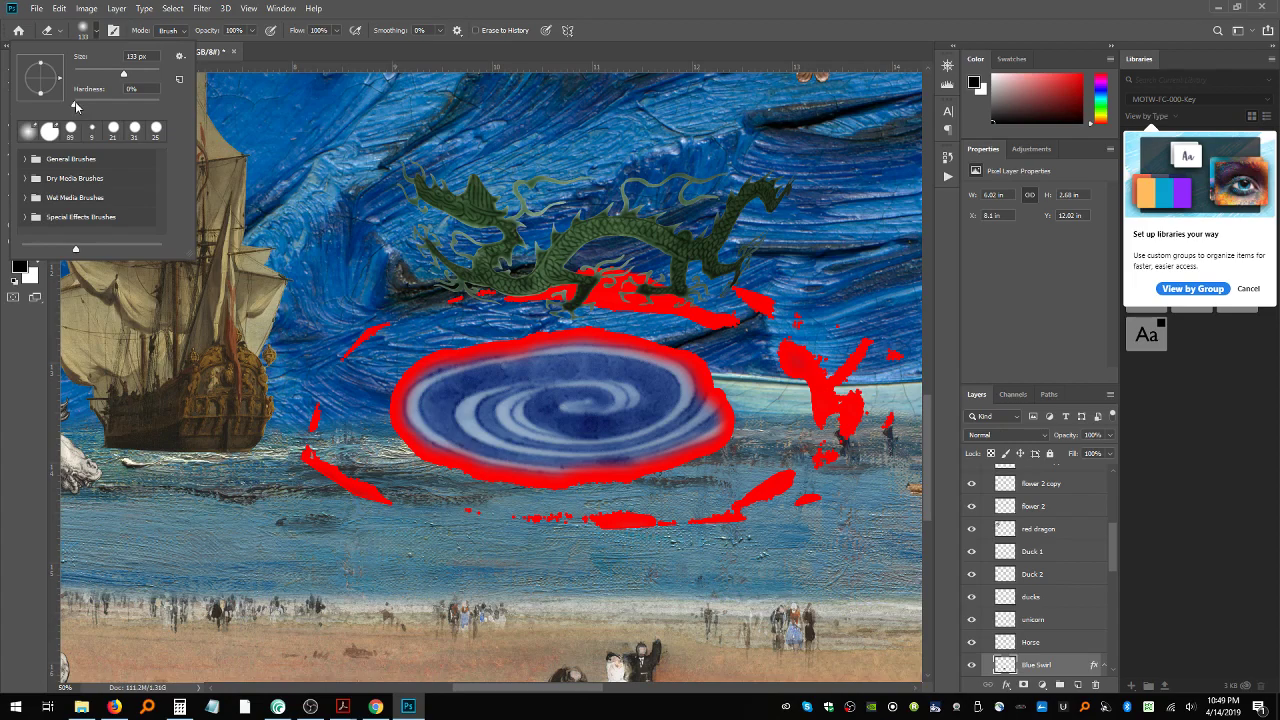
click(315, 415)
mouse_move(409, 508)
mouse_down()
mouse_move(620, 533)
mouse_move(702, 522)
mouse_move(780, 490)
mouse_up()
mouse_move(621, 530)
mouse_down()
mouse_move(822, 503)
mouse_move(834, 428)
mouse_move(779, 345)
mouse_move(786, 291)
mouse_move(826, 327)
mouse_move(819, 380)
mouse_move(872, 341)
mouse_move(904, 364)
mouse_move(896, 445)
mouse_move(848, 428)
mouse_move(725, 309)
mouse_move(731, 293)
mouse_move(742, 315)
mouse_move(517, 278)
mouse_move(527, 288)
mouse_move(410, 305)
mouse_move(328, 380)
mouse_up()
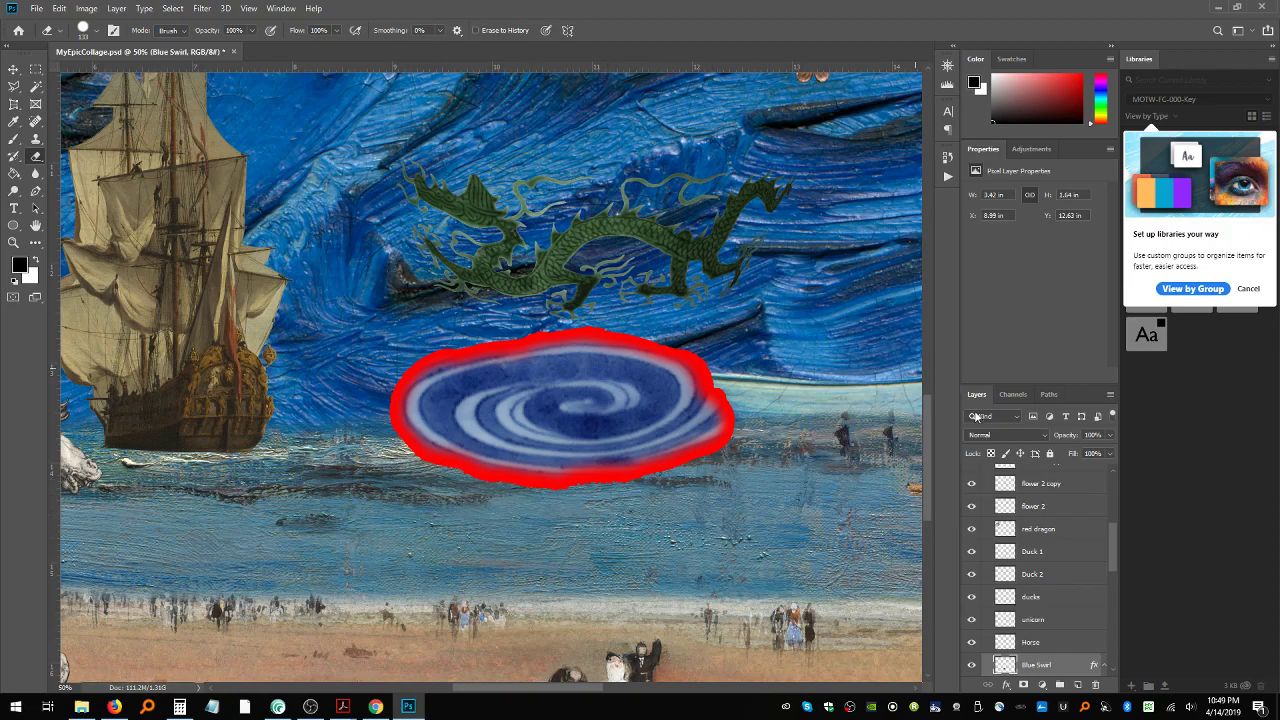
Step: Clear the layer style from the Blue Swirl layer and move the green dragon back down over the swirl's upper edge
double_click(1071, 665)
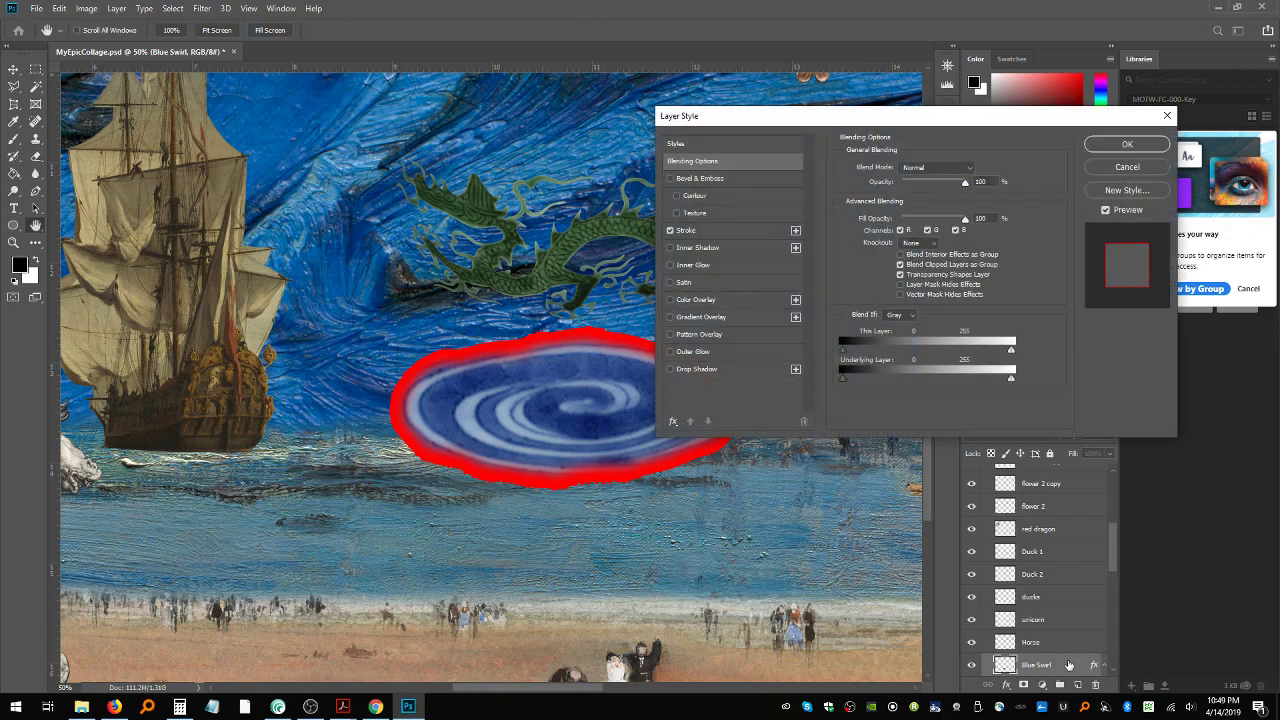
click(1127, 166)
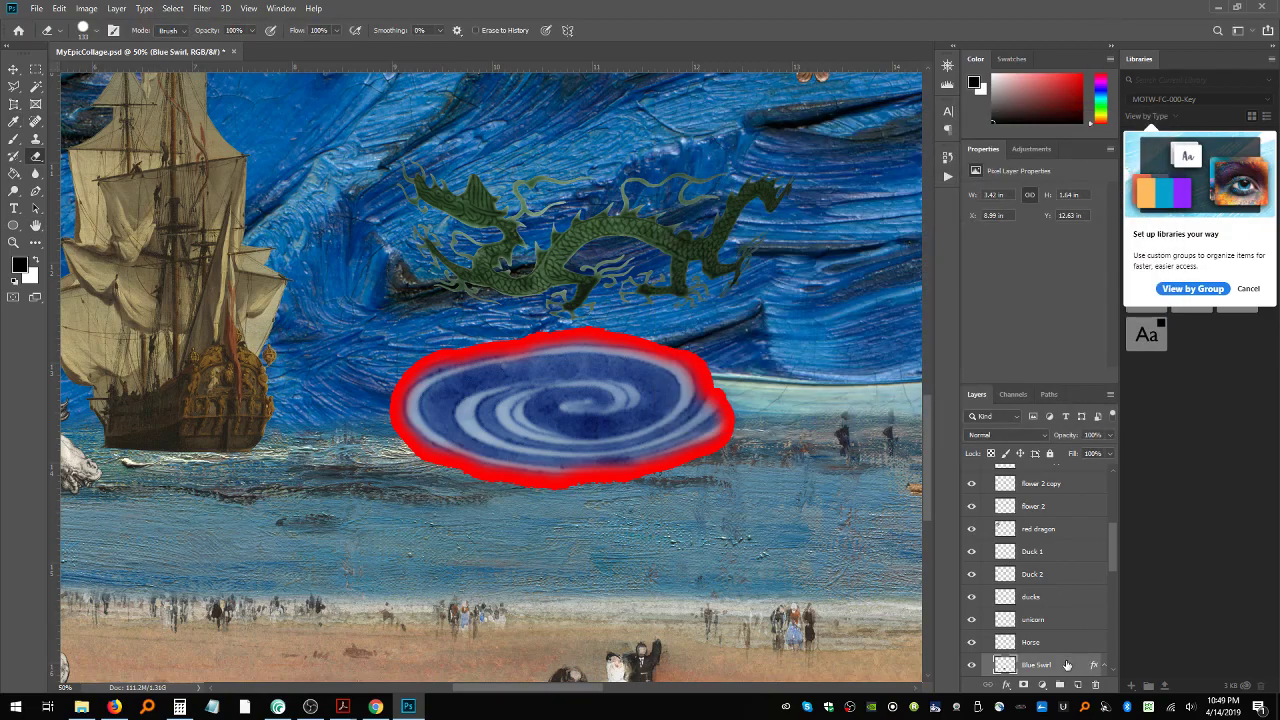
right_click(1068, 665)
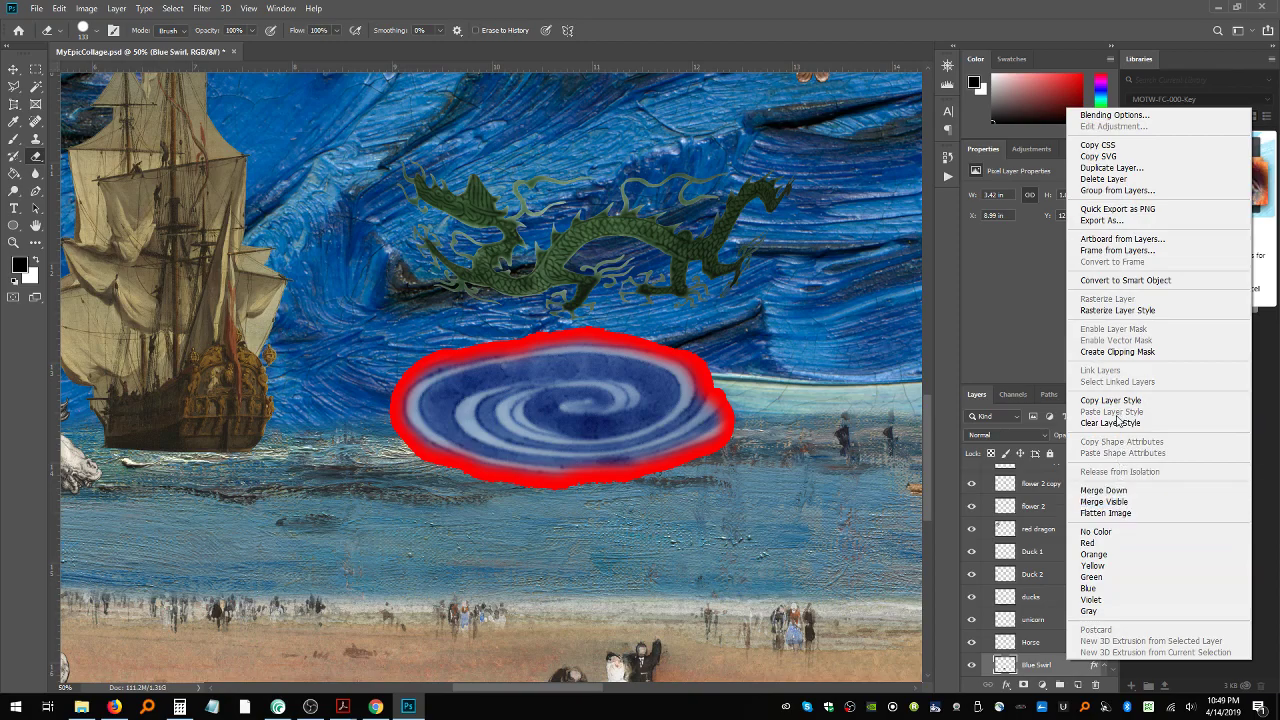
click(1114, 423)
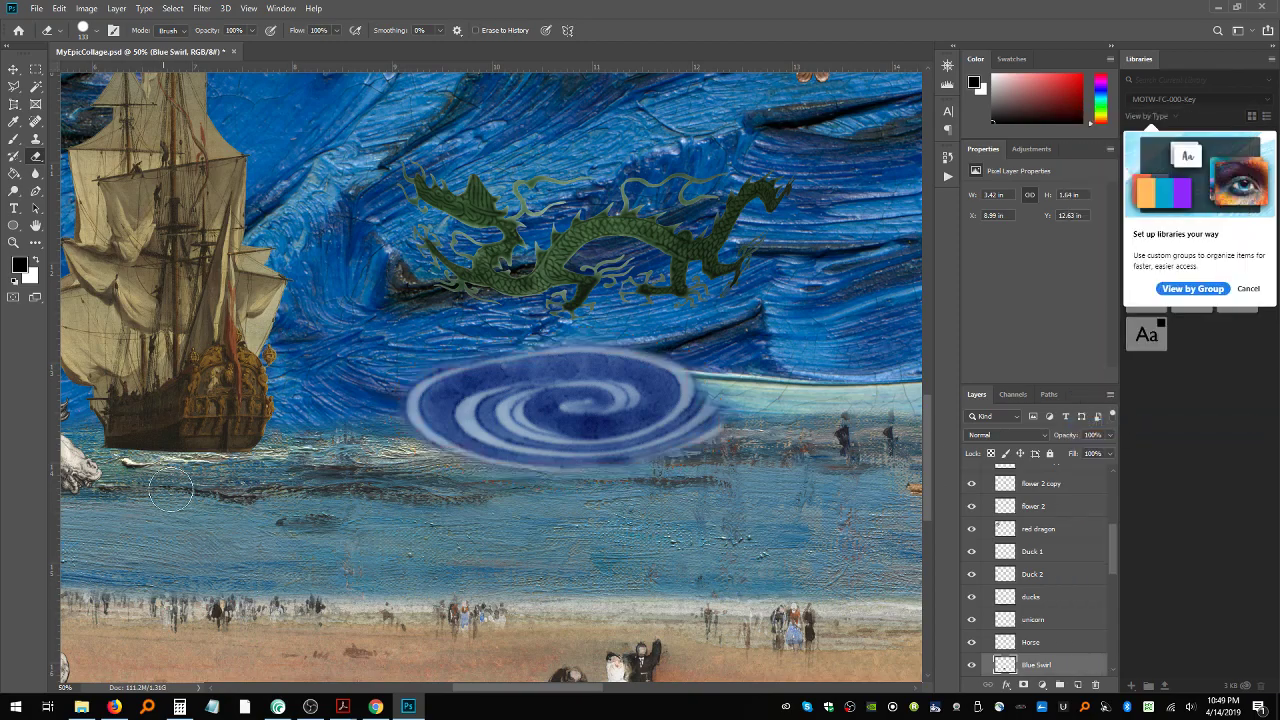
click(13, 69)
drag(577, 253, 592, 328)
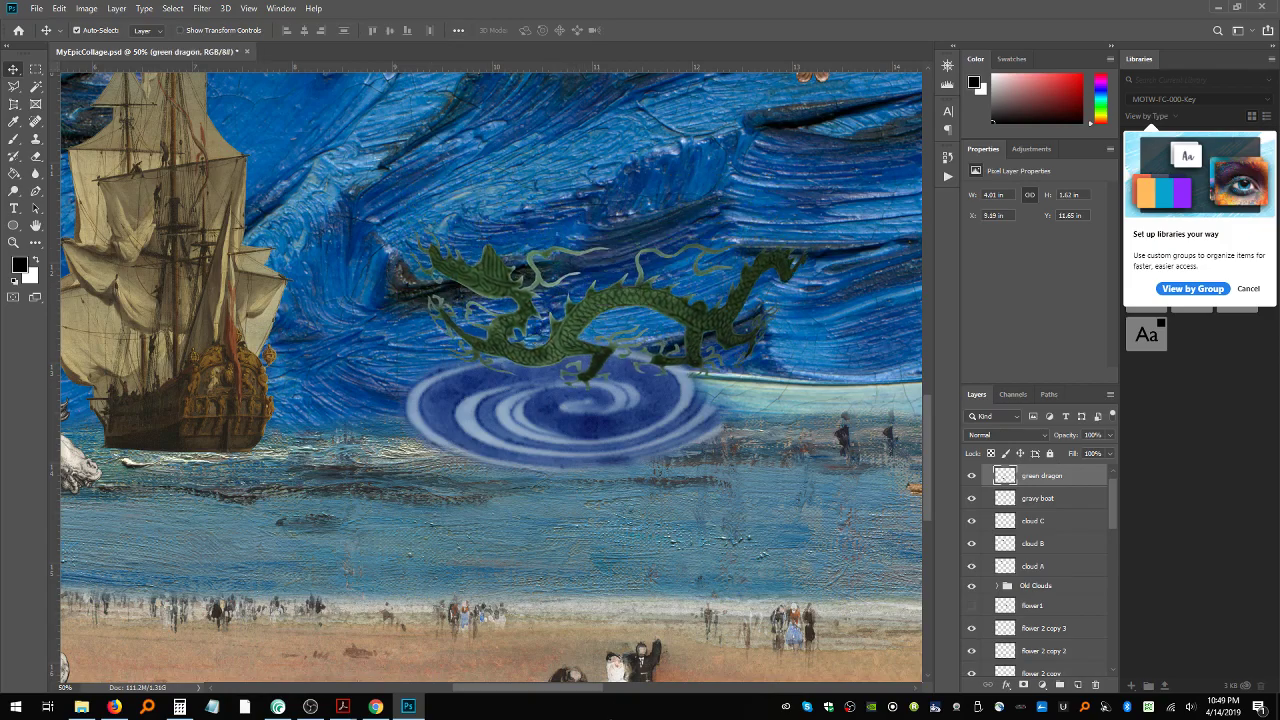
Step: Find the leftover background beneath the ship's stern sails and make the ship layer active
drag(587, 690, 532, 688)
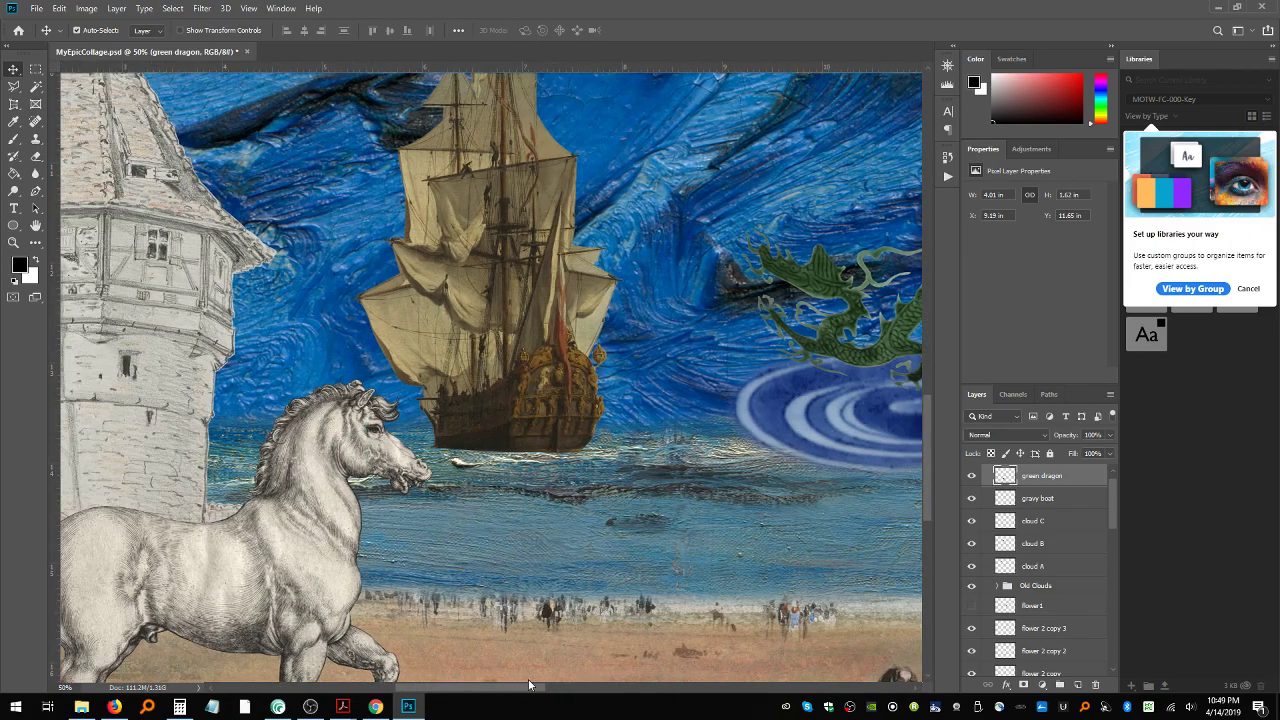
scroll(444, 391, up, 5)
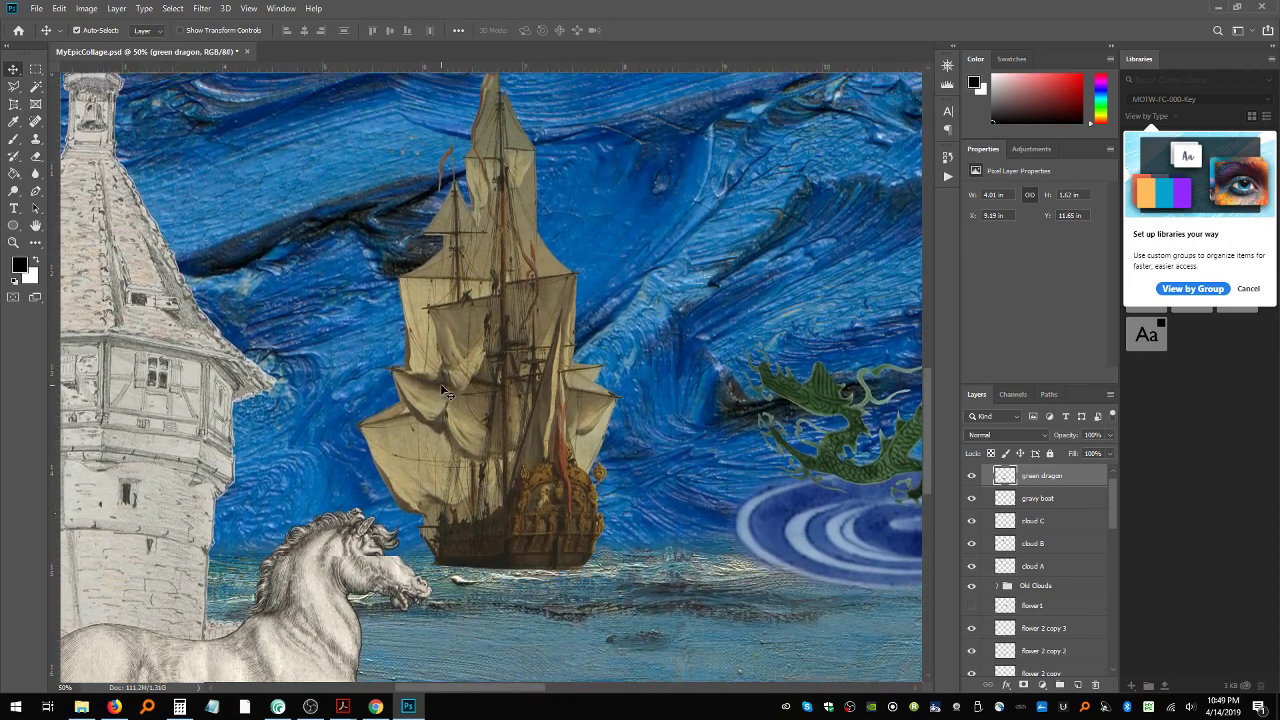
scroll(444, 391, up, 2)
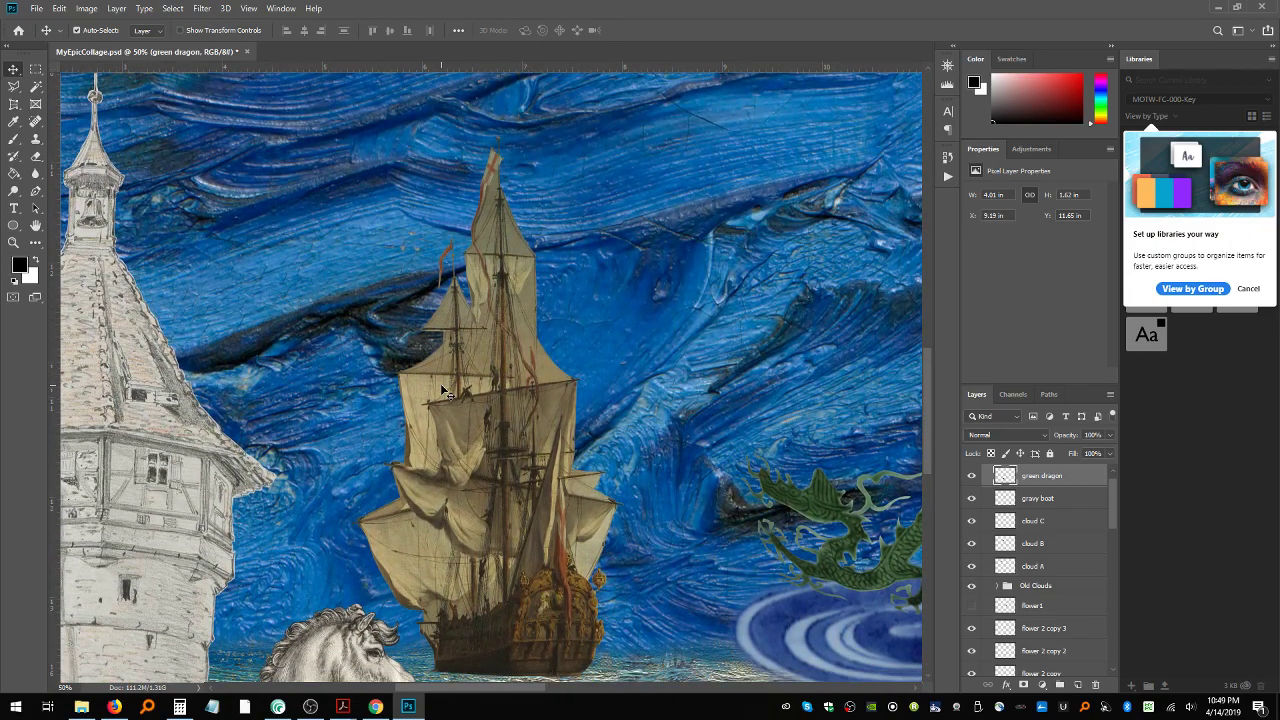
scroll(444, 391, down, 1)
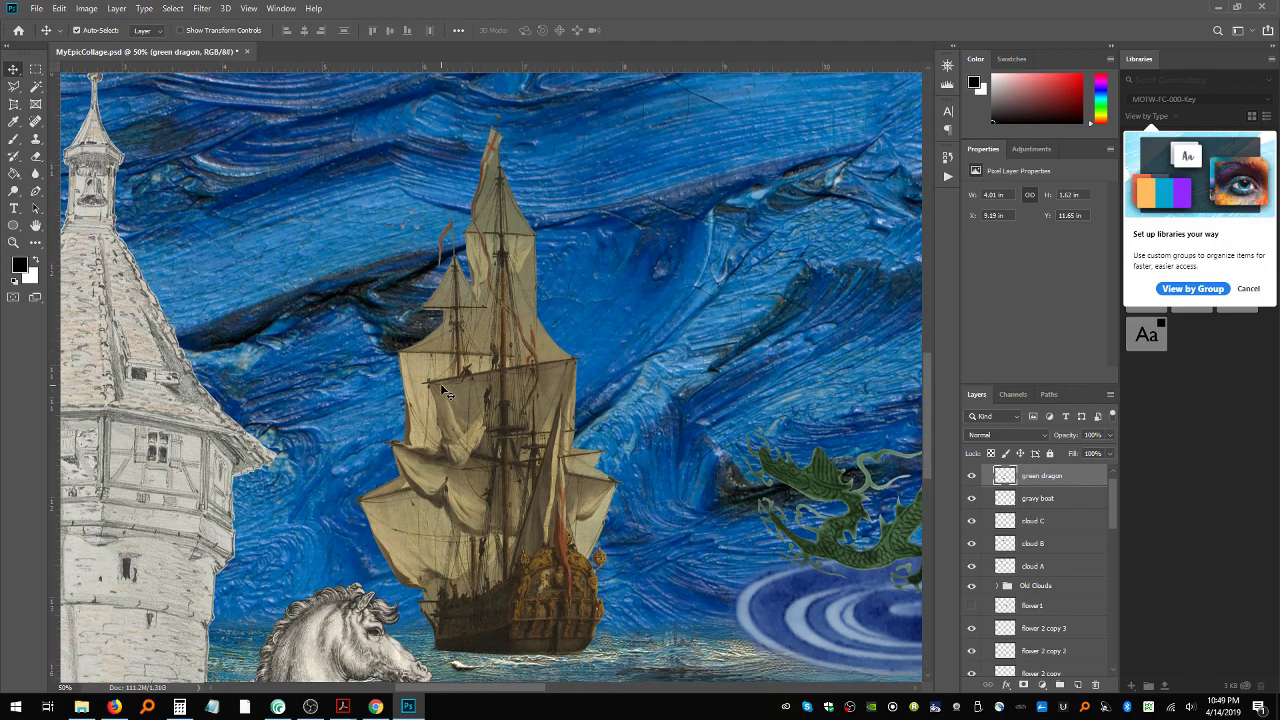
click(13, 242)
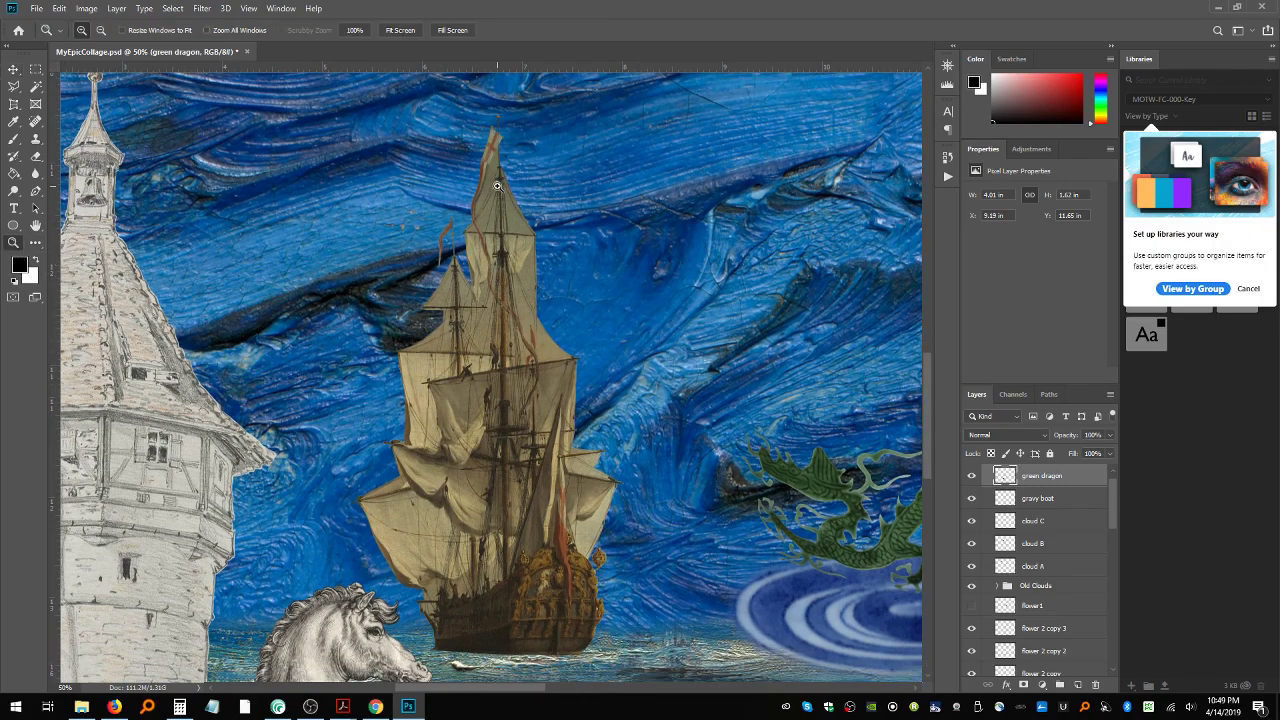
click(580, 548)
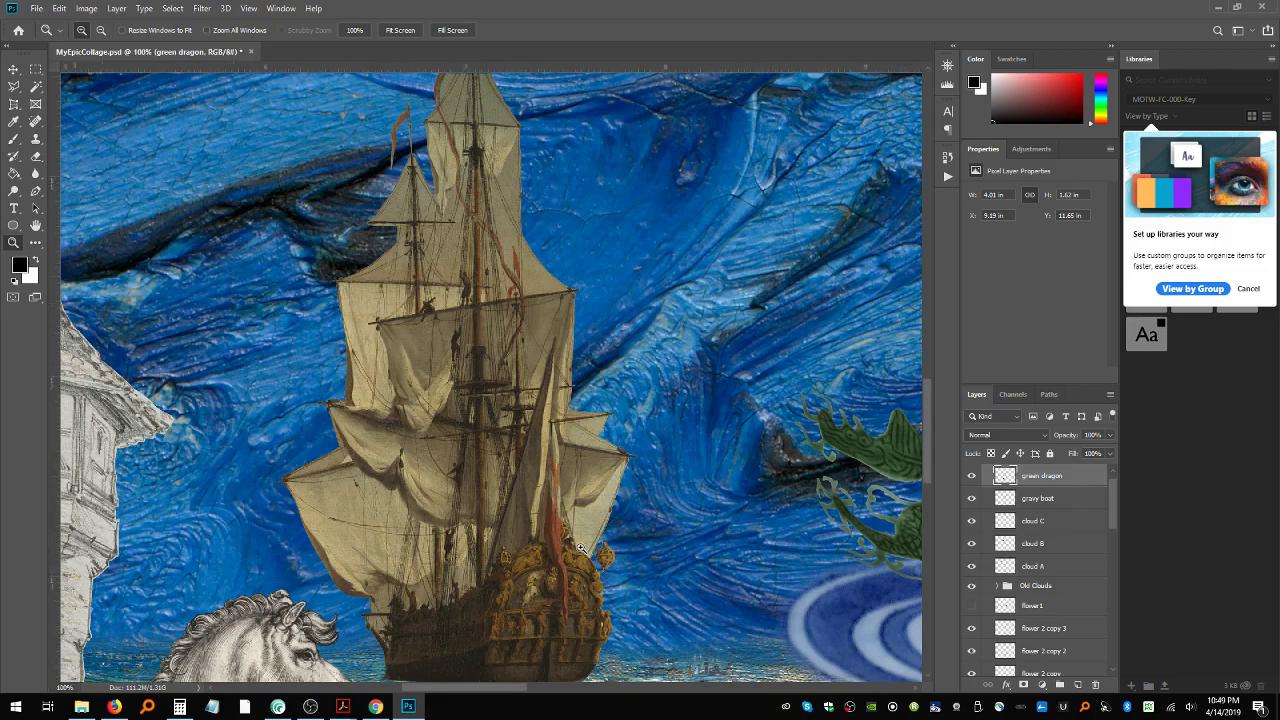
click(580, 548)
click(597, 494)
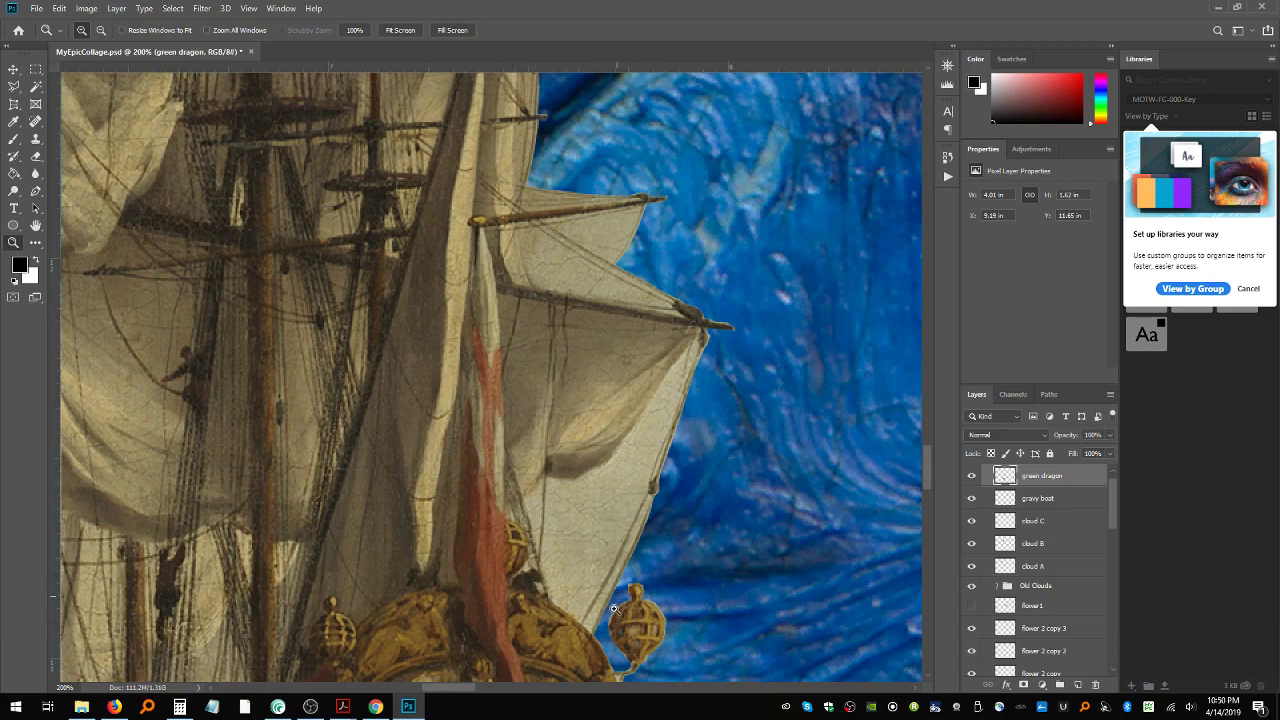
click(14, 86)
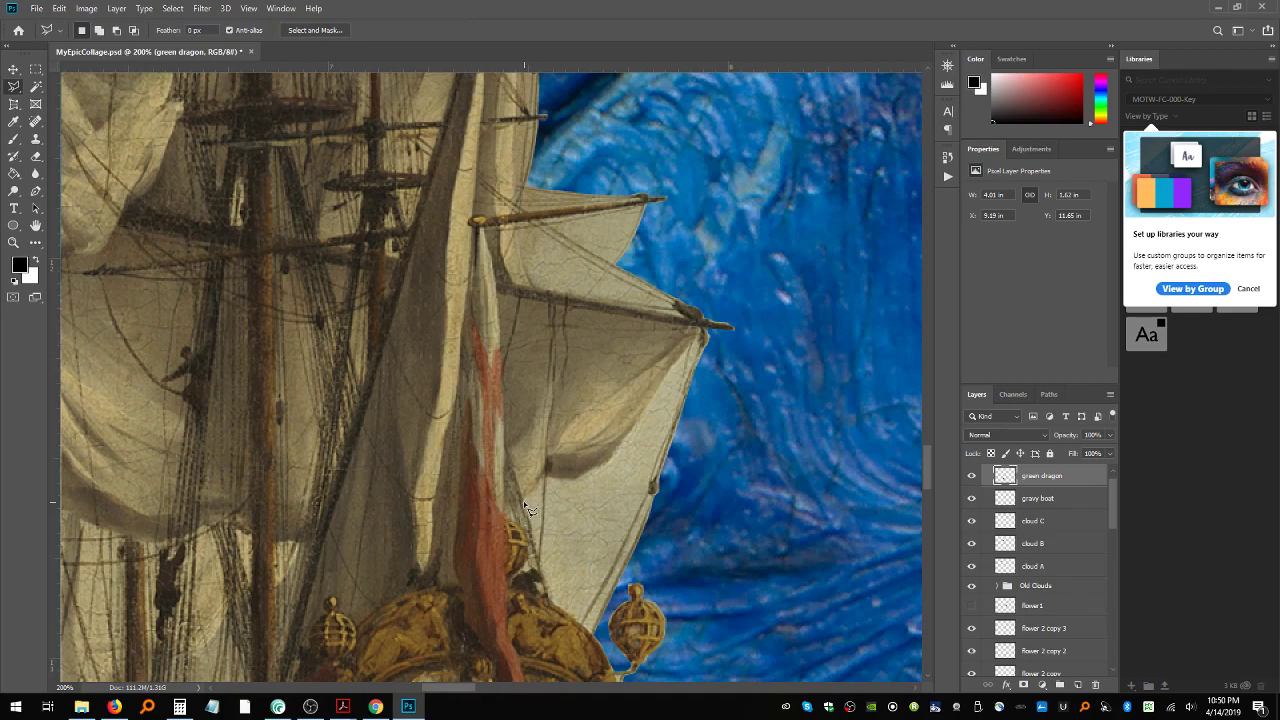
click(14, 68)
click(658, 406)
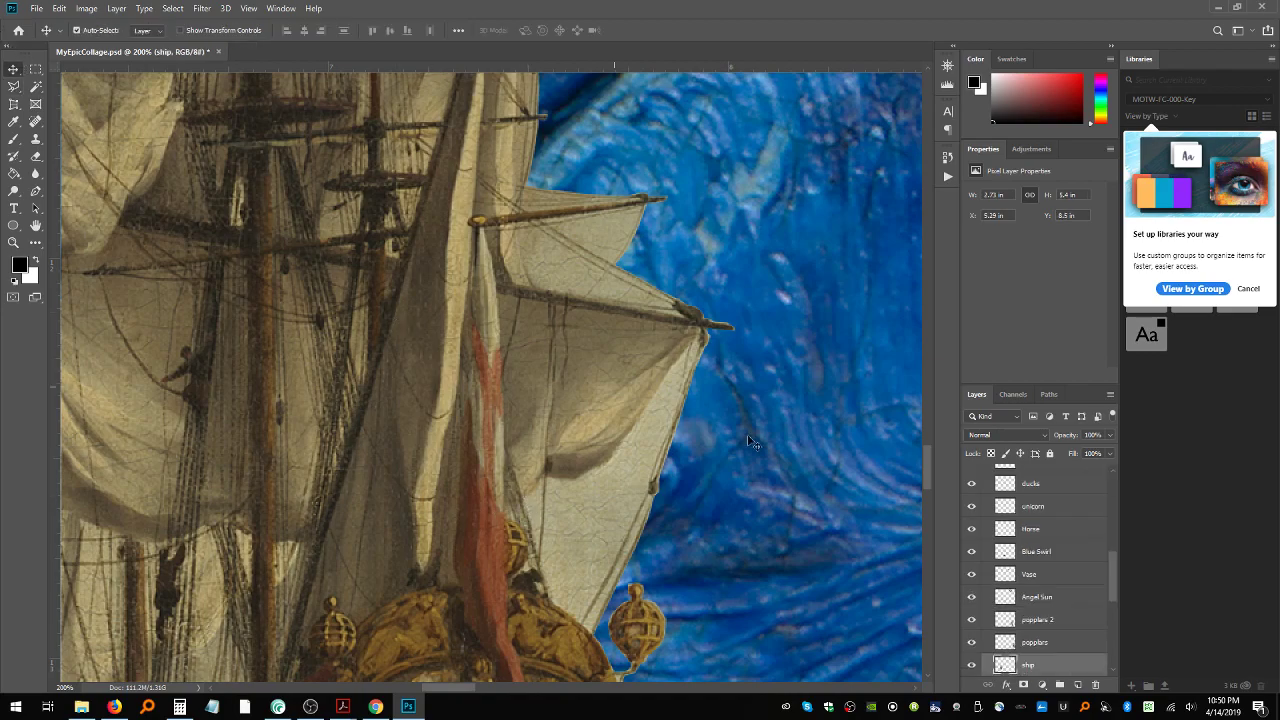
Step: Lasso and delete the small background sliver between the ship's red flag and the thin rope below the stern sail
click(14, 86)
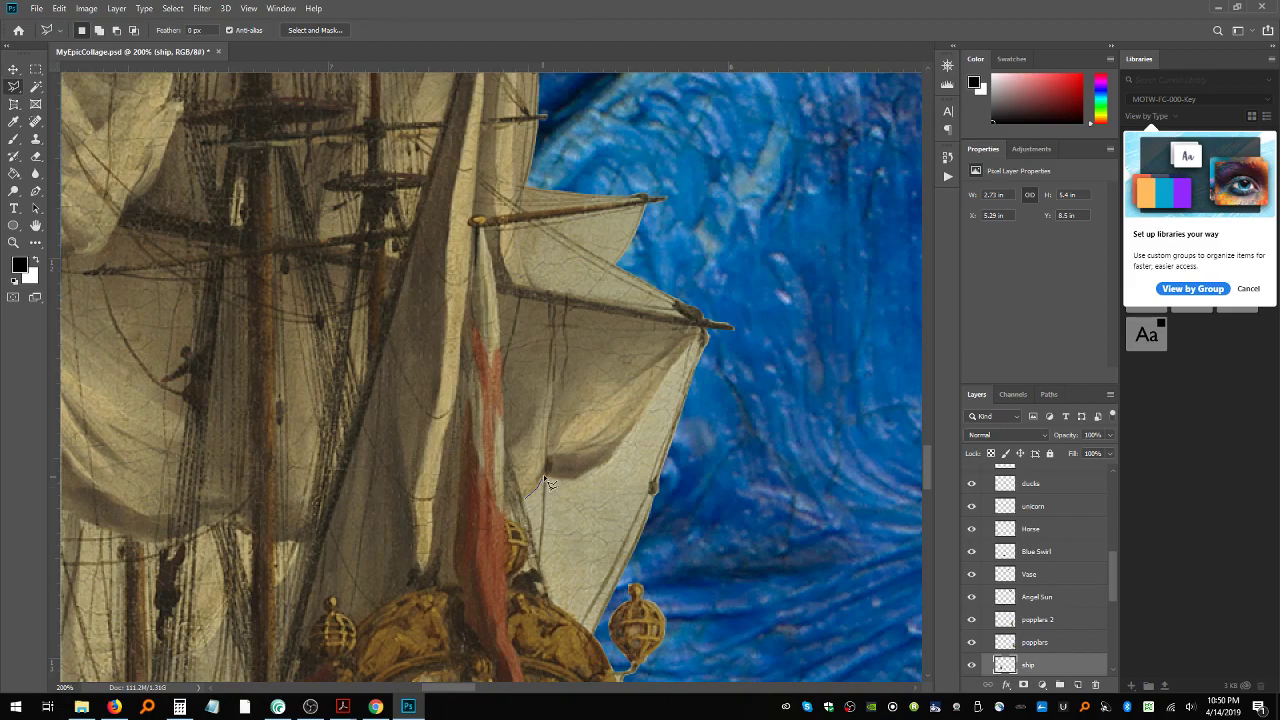
click(541, 512)
click(524, 500)
key(Delete)
key(ctrl+d)
Step: Lasso and delete the larger background area enclosed by the stern sail's lower edge, the thin rope and the outer rigging line
click(548, 478)
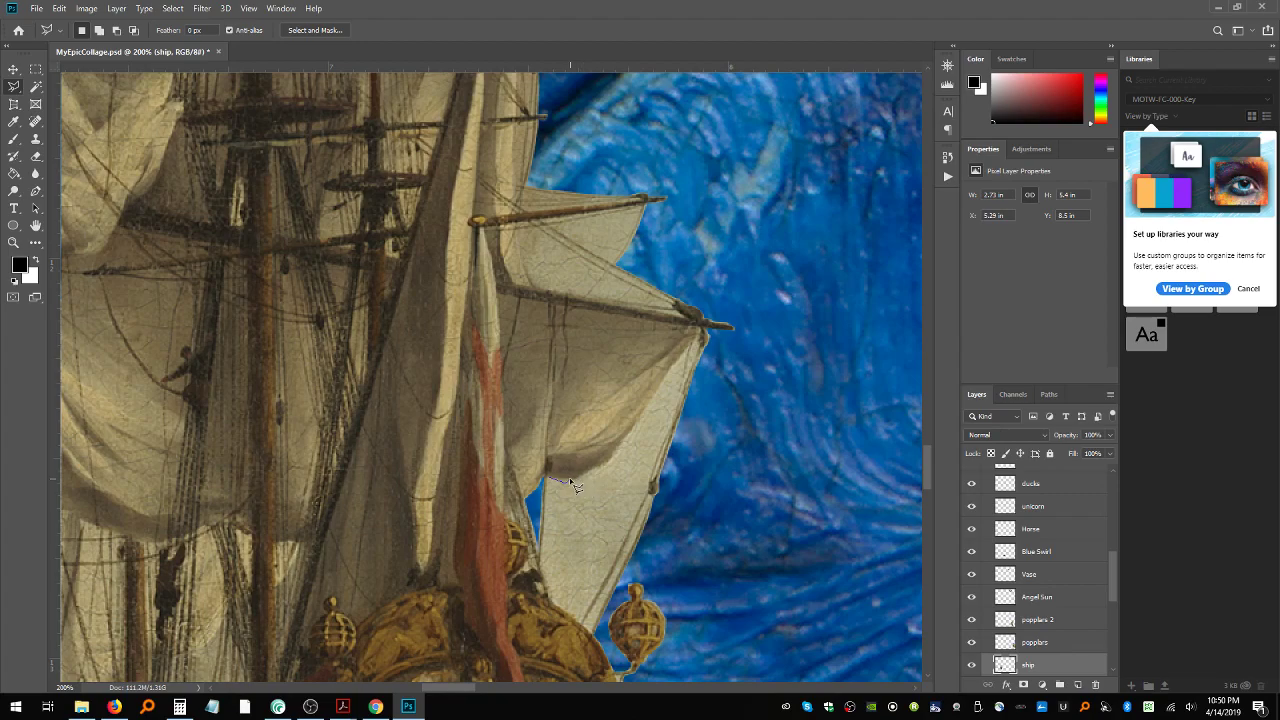
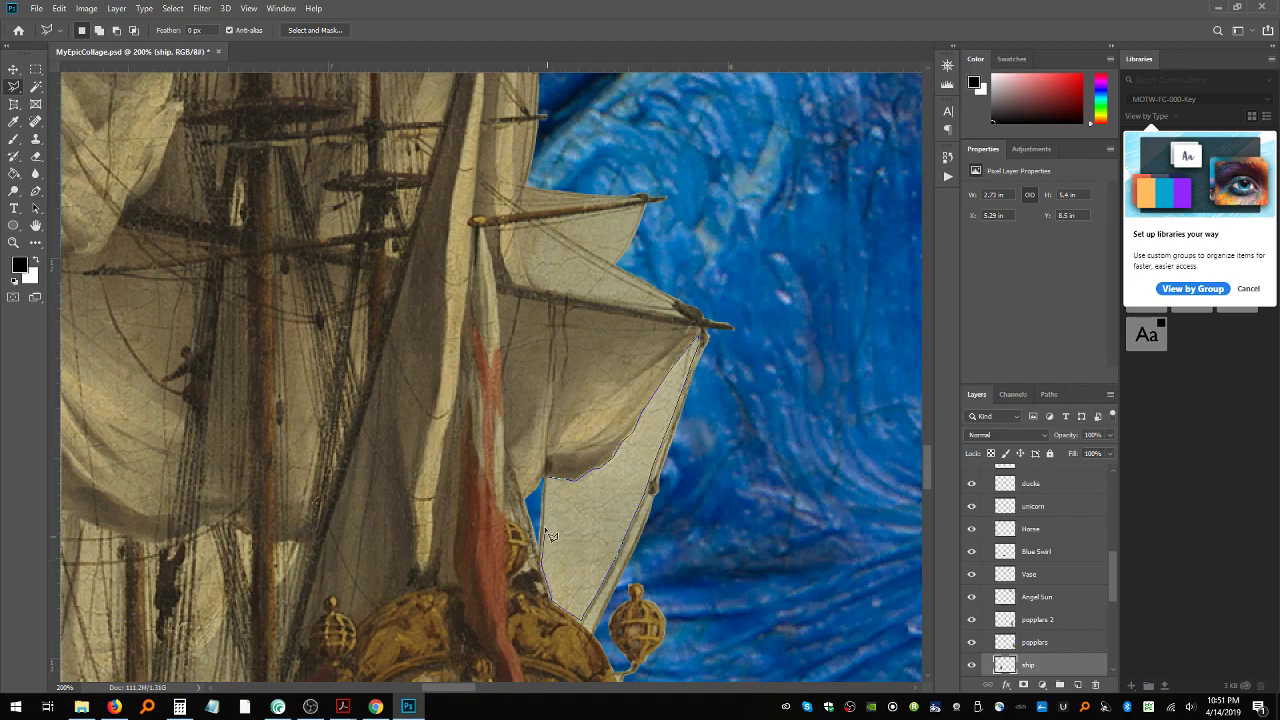
click(546, 476)
key(ctrl+d)
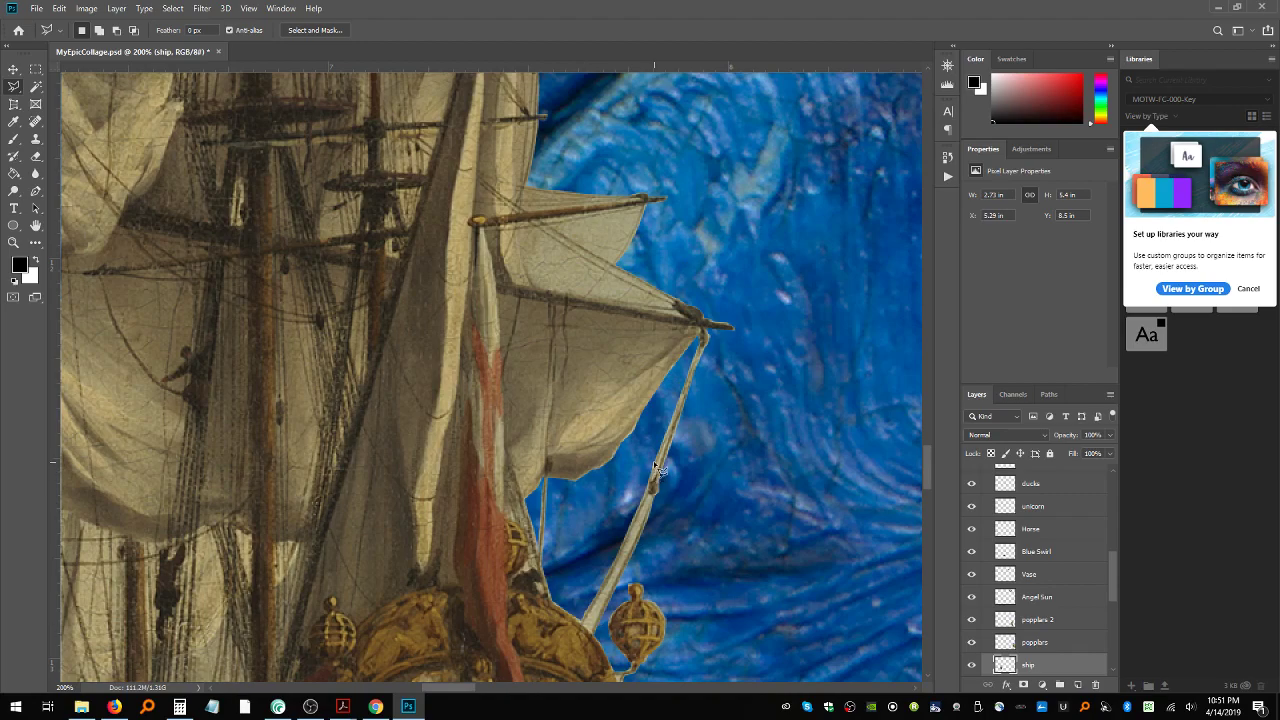
click(594, 634)
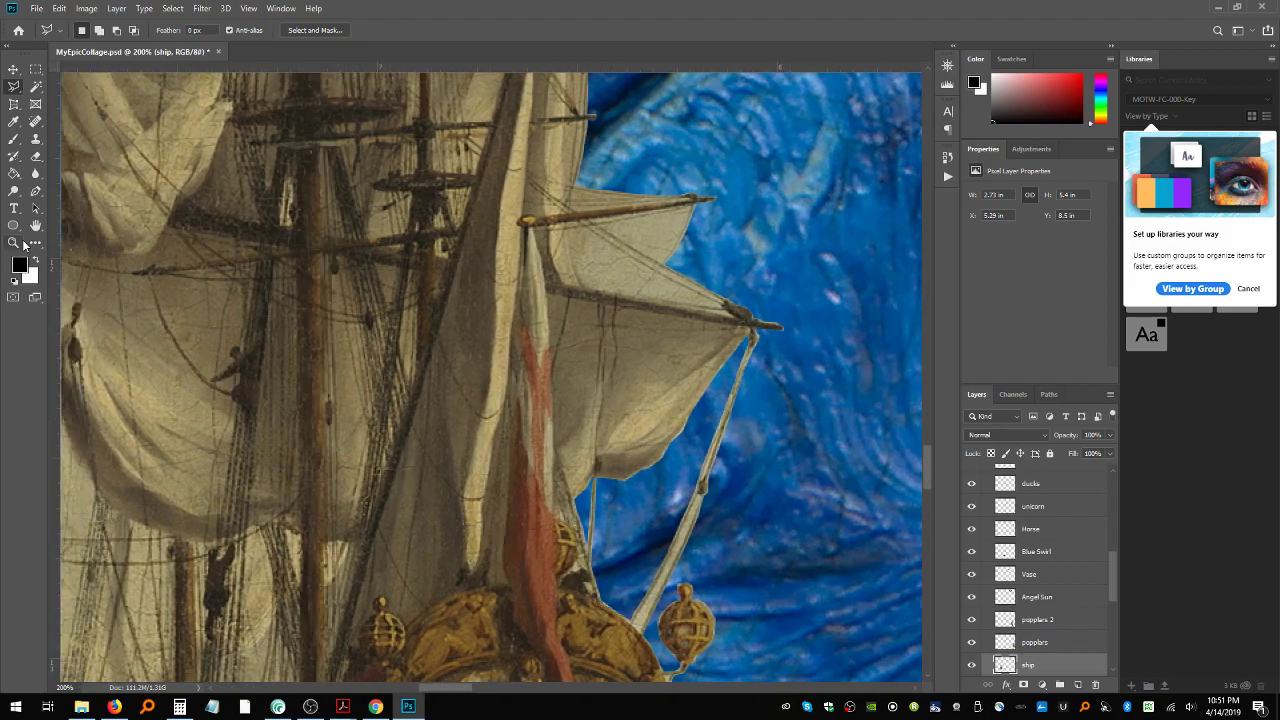
Step: Lasso and delete the background strips enclosed between the paired rigging lines running from the stern sail's tip down to the hull
click(18, 244)
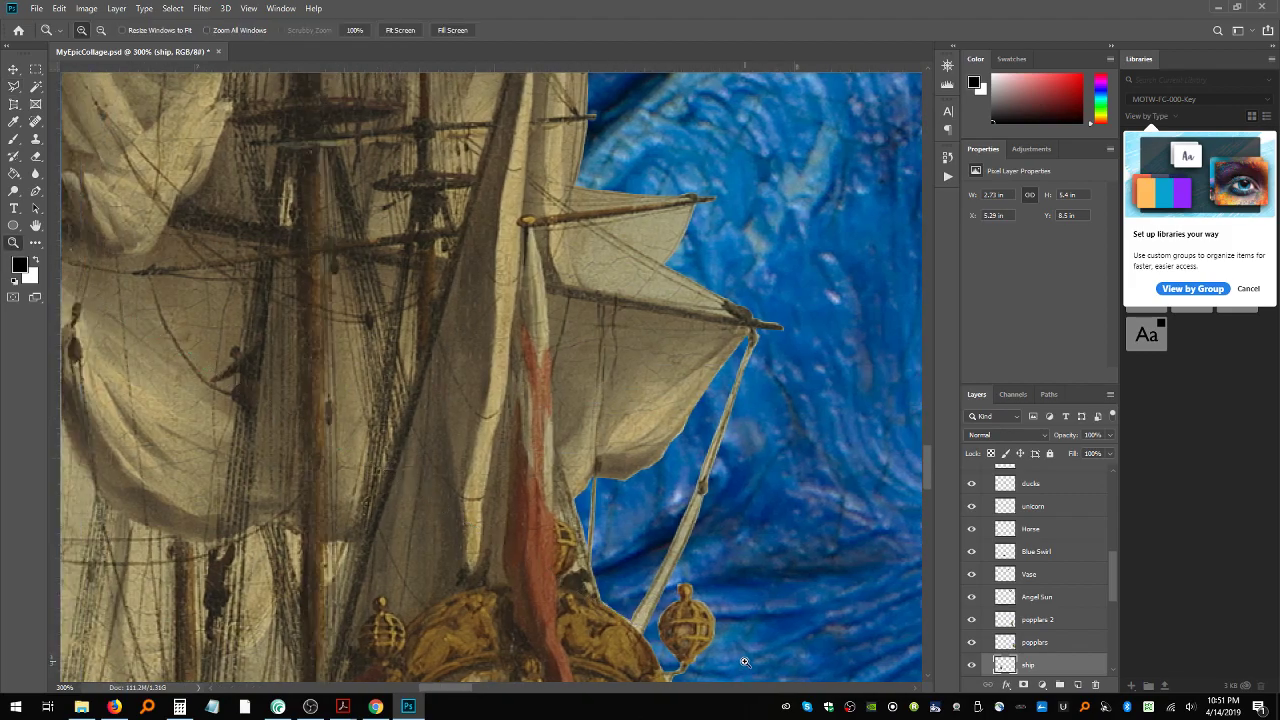
click(744, 662)
click(14, 86)
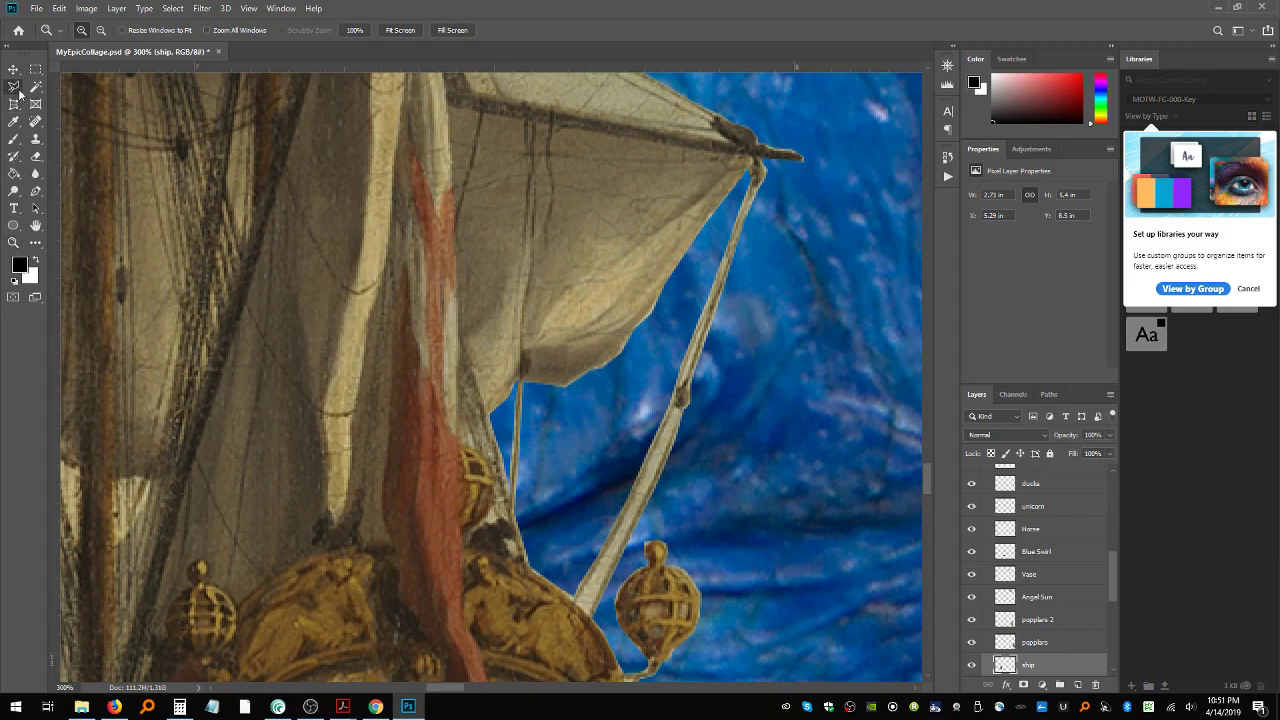
click(589, 614)
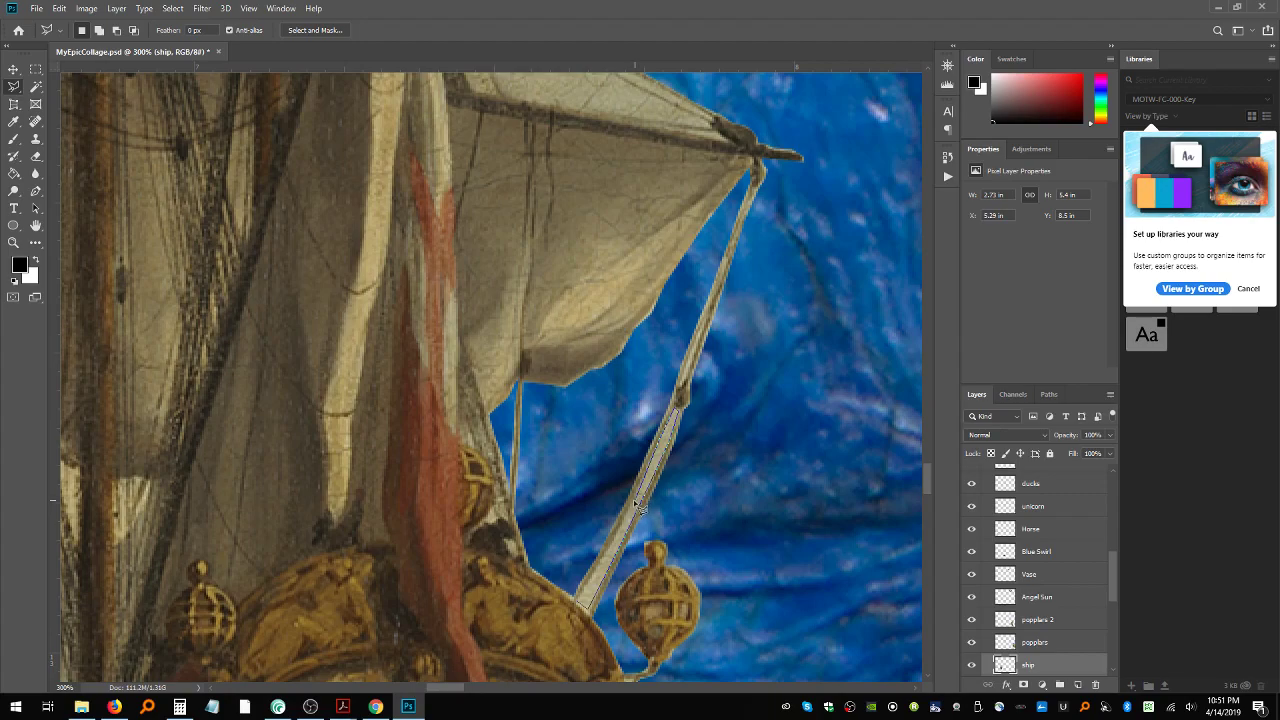
click(583, 608)
key(Delete)
key(ctrl+d)
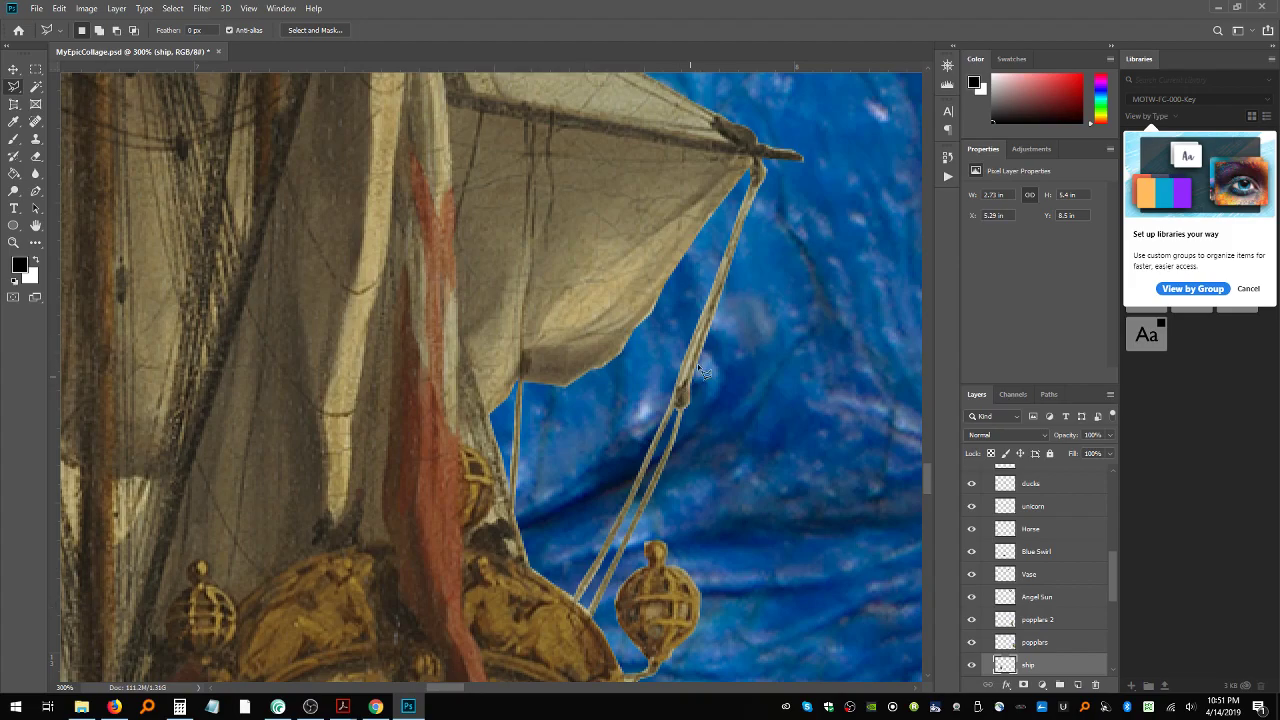
Step: Examine the ship's hull, deck rigging and the outer edges of its lower sails for leftover background
key(ctrl+minus)
key(ctrl+minus)
key(ctrl+minus)
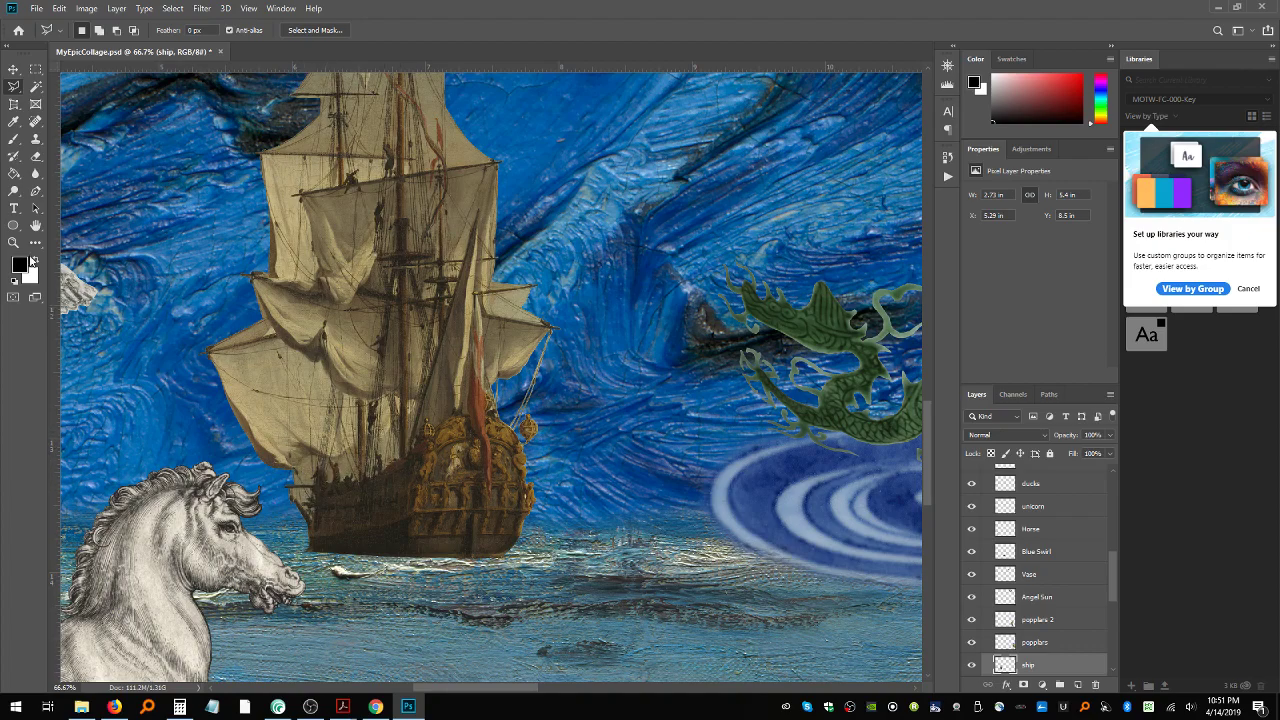
click(14, 242)
click(306, 477)
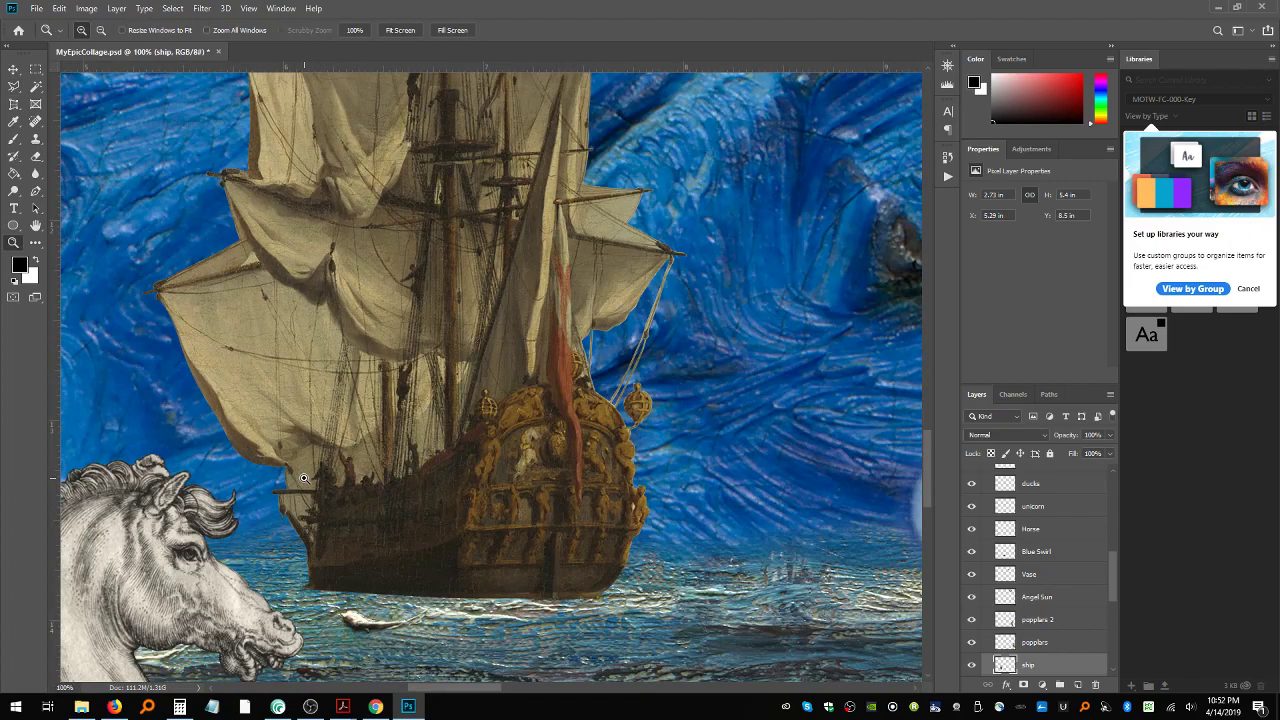
click(303, 479)
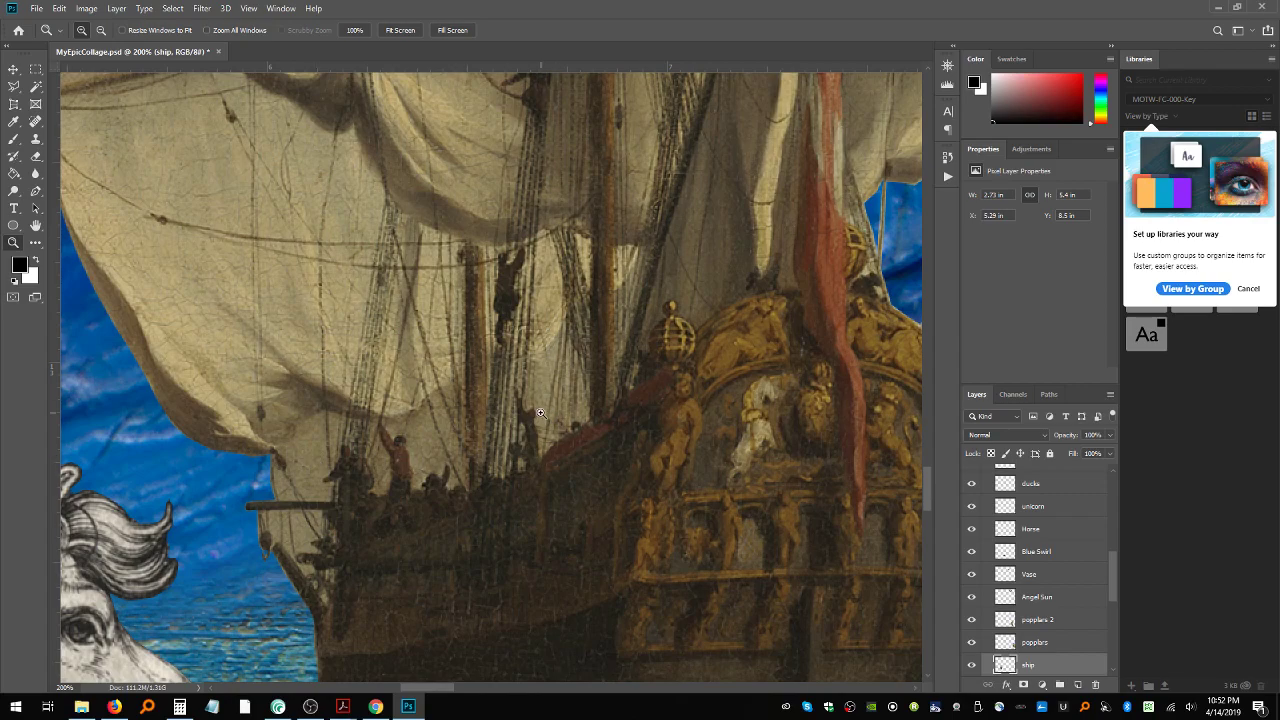
key(ctrl+minus)
key(ctrl+minus)
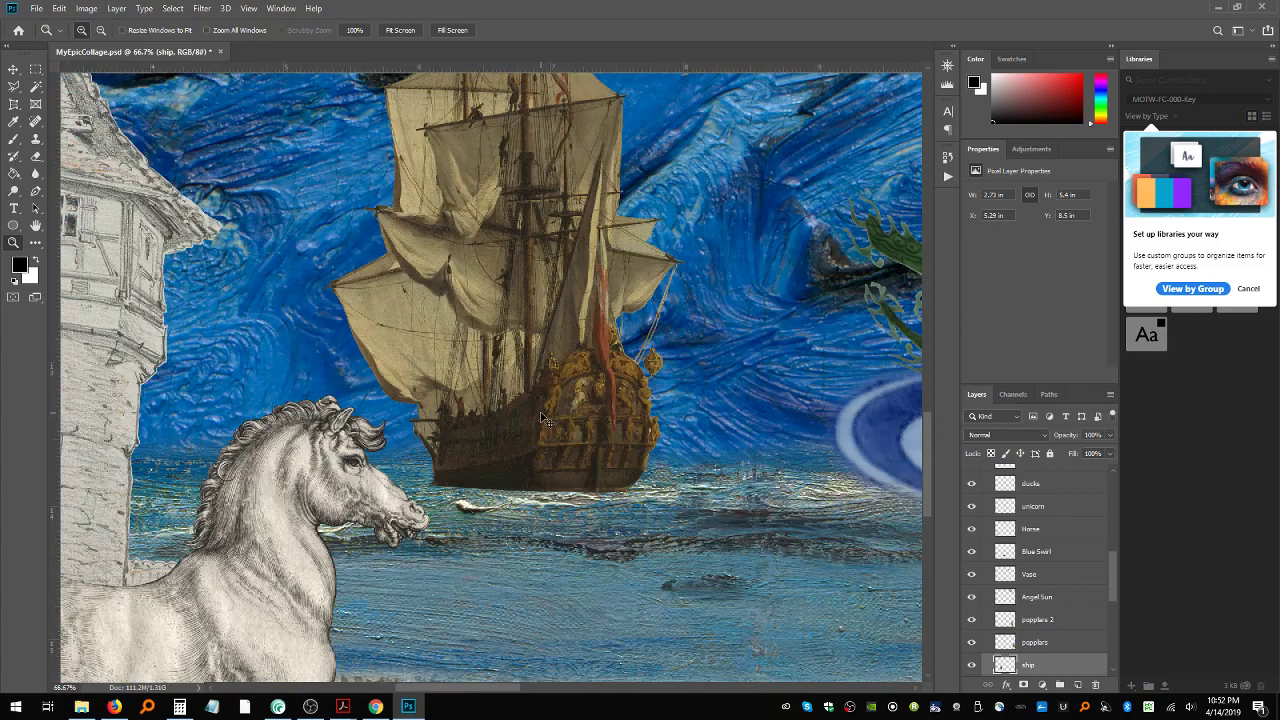
scroll(540, 413, up, 5)
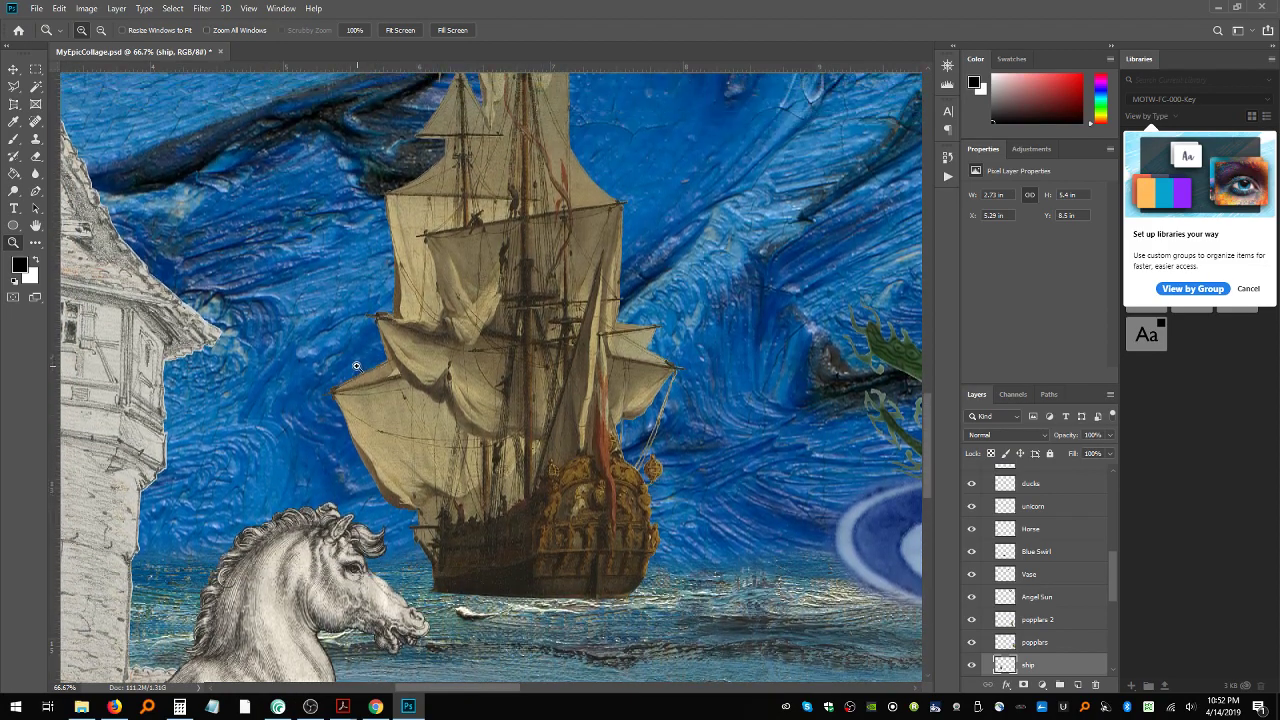
click(356, 366)
click(357, 368)
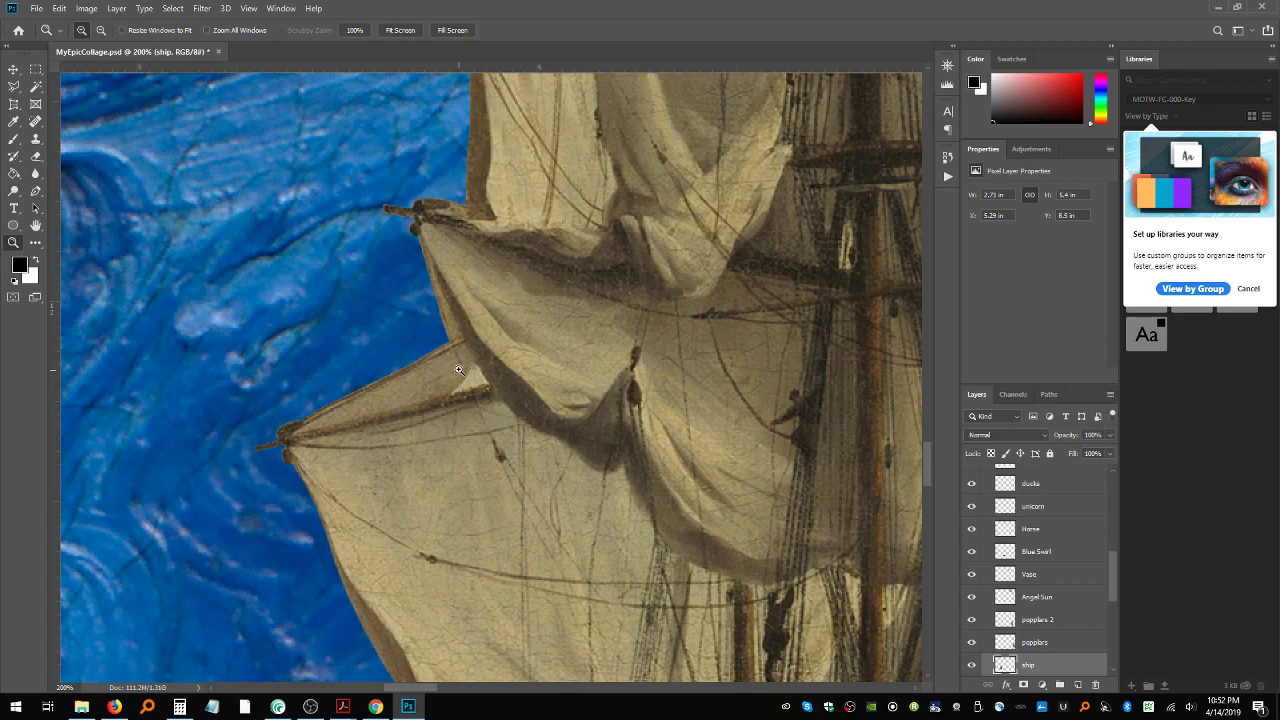
scroll(504, 397, up, 2)
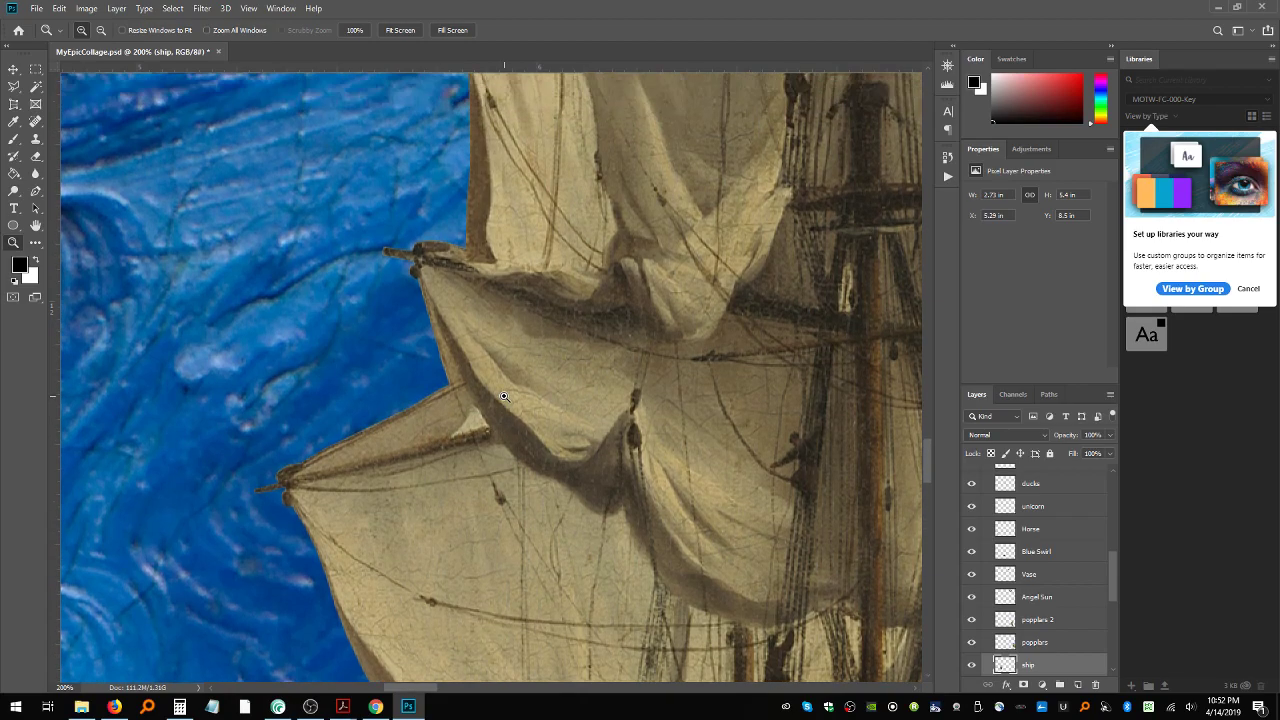
alt+click(505, 399)
Step: Examine the ship's upper sails, masts and the red-cross flag at the masthead for leftover background
scroll(855, 359, up, 8)
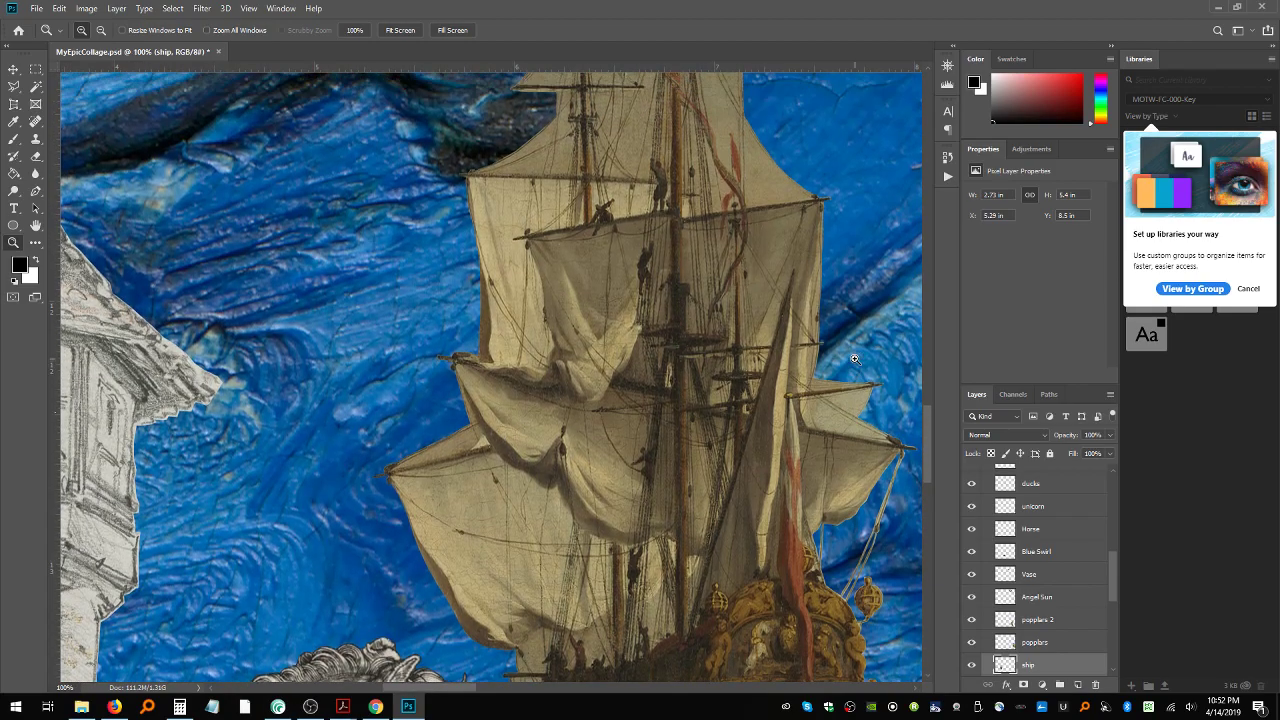
scroll(855, 359, up, 7)
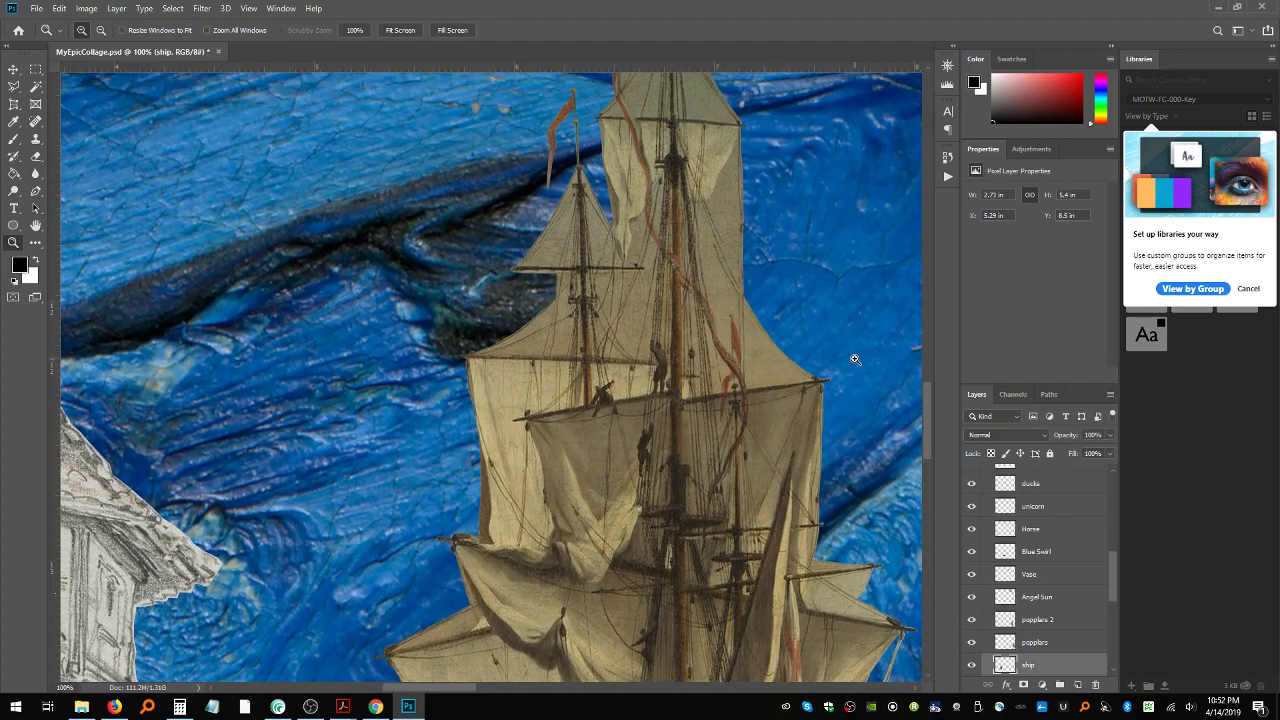
scroll(855, 359, up, 7)
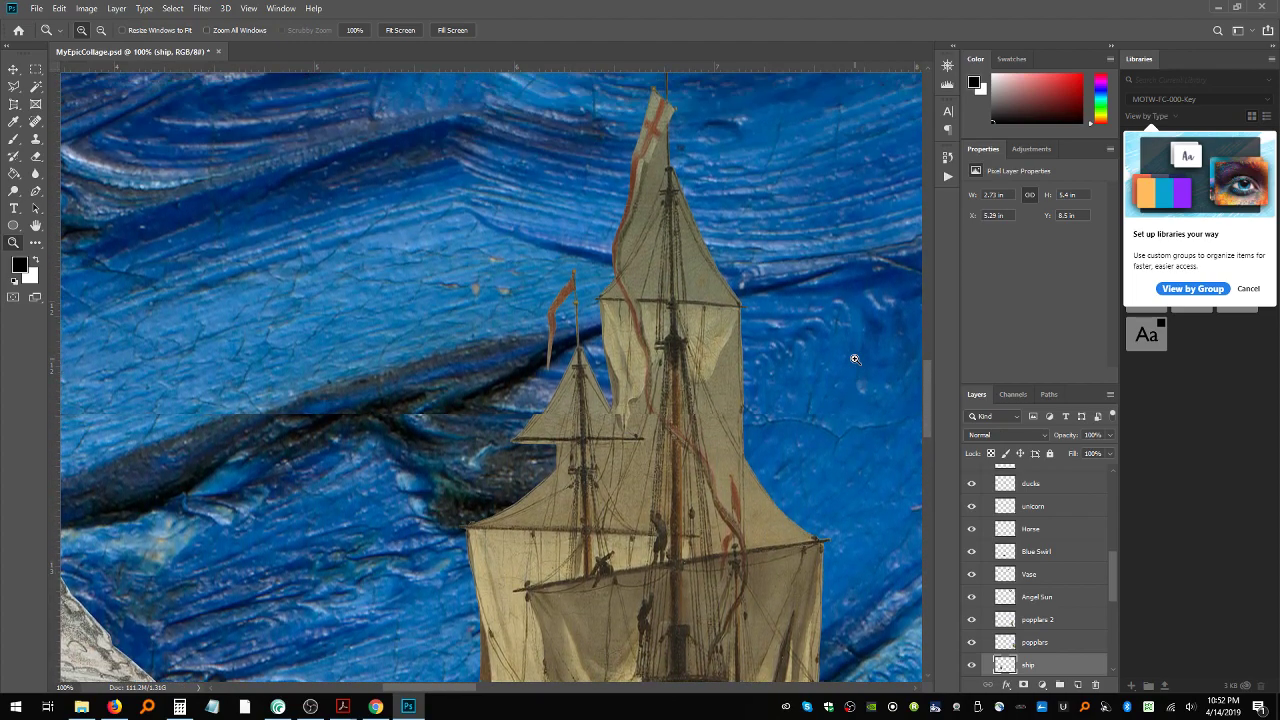
scroll(664, 272, up, 7)
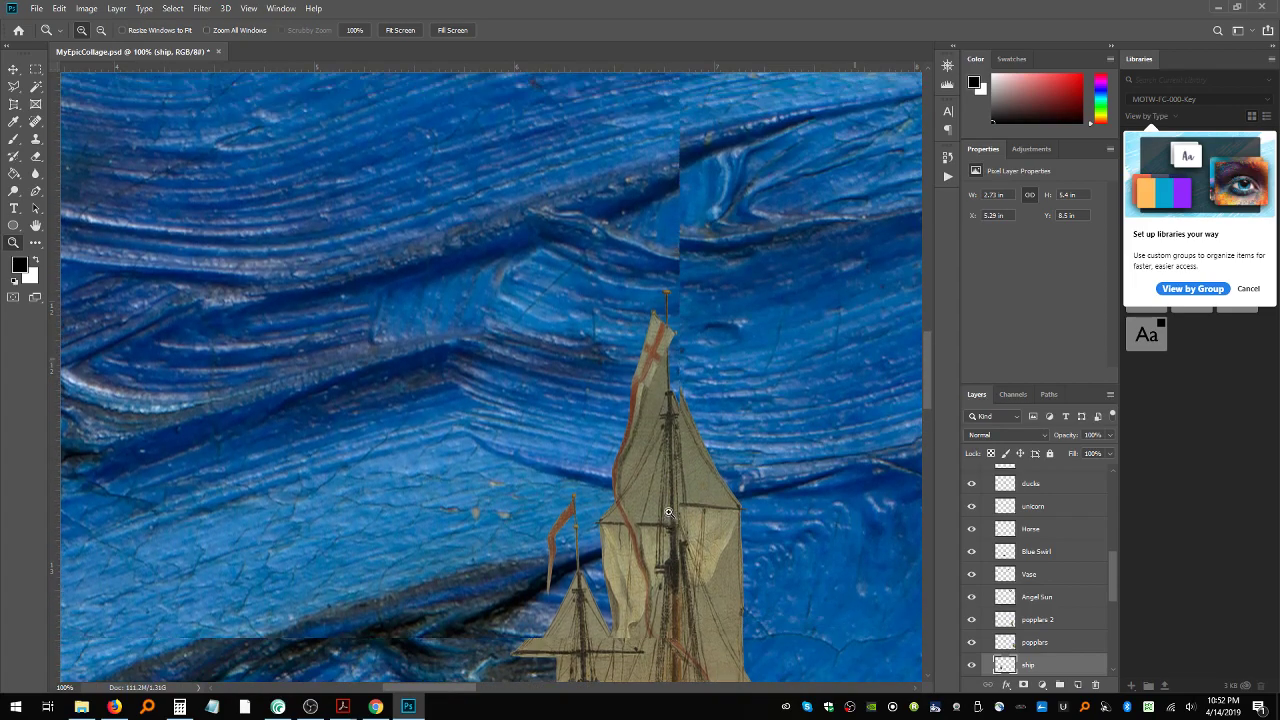
click(664, 280)
click(659, 500)
scroll(657, 557, down, 5)
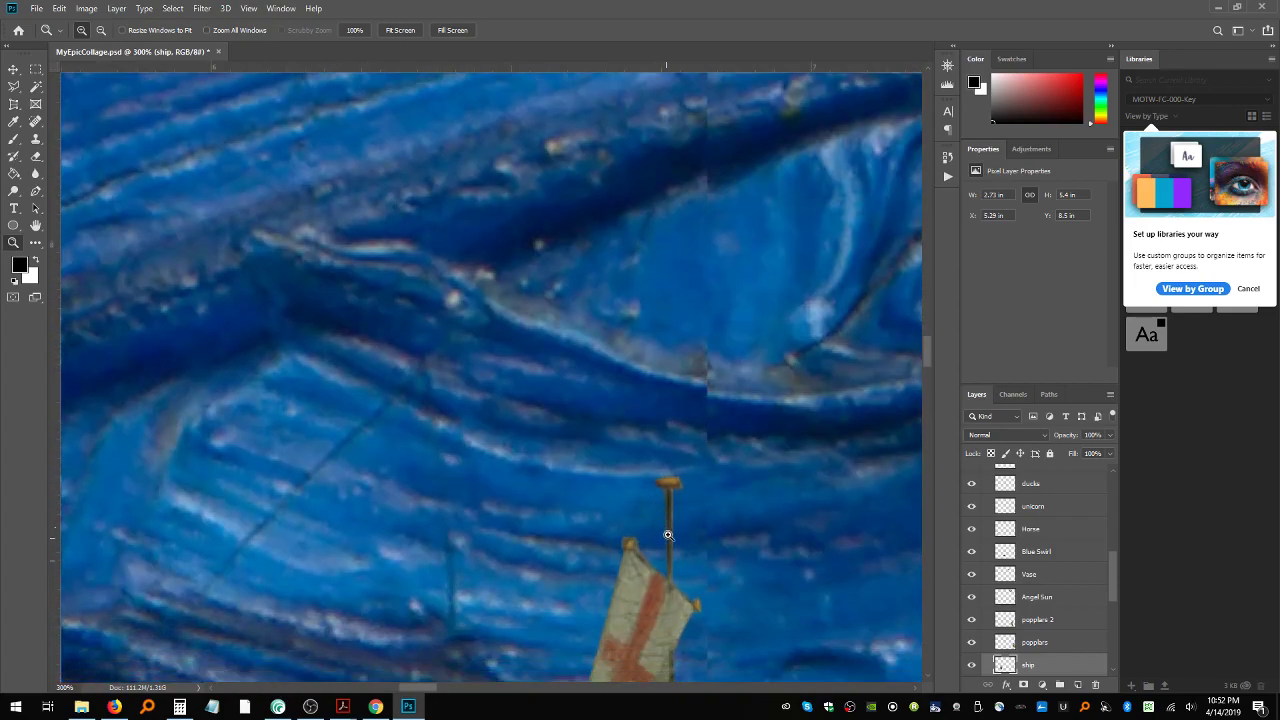
scroll(668, 535, down, 5)
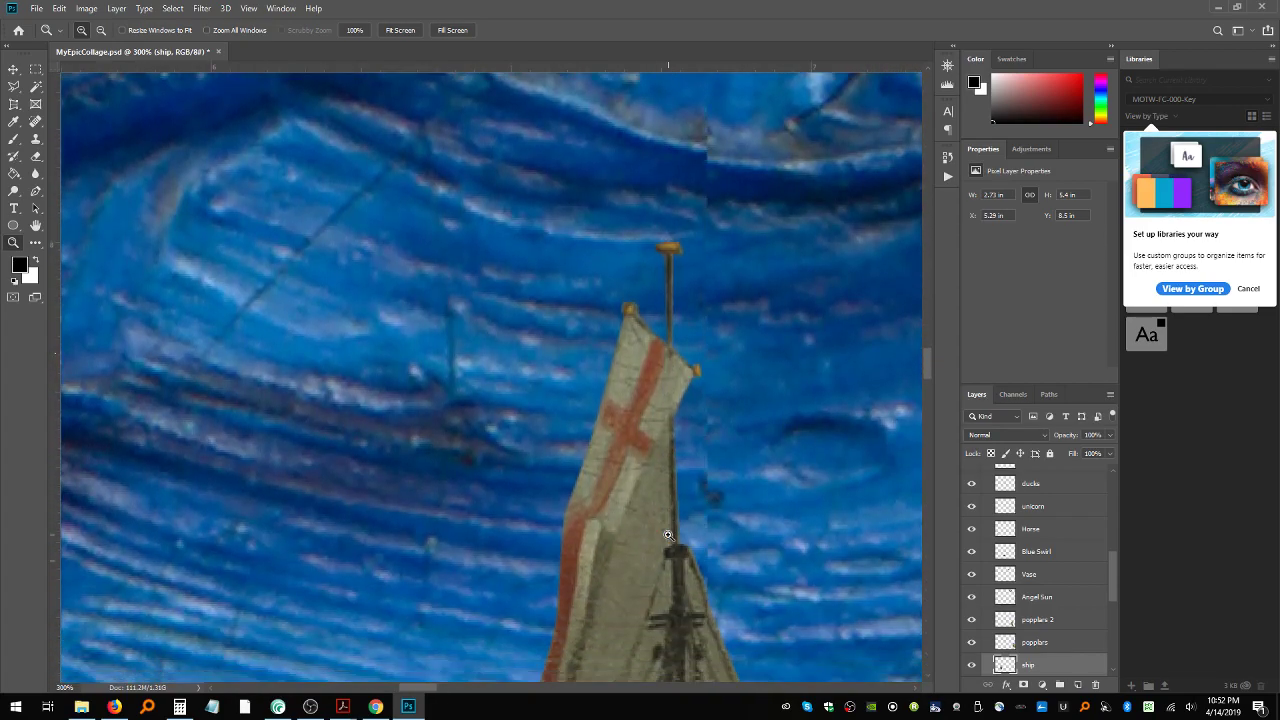
scroll(668, 535, down, 5)
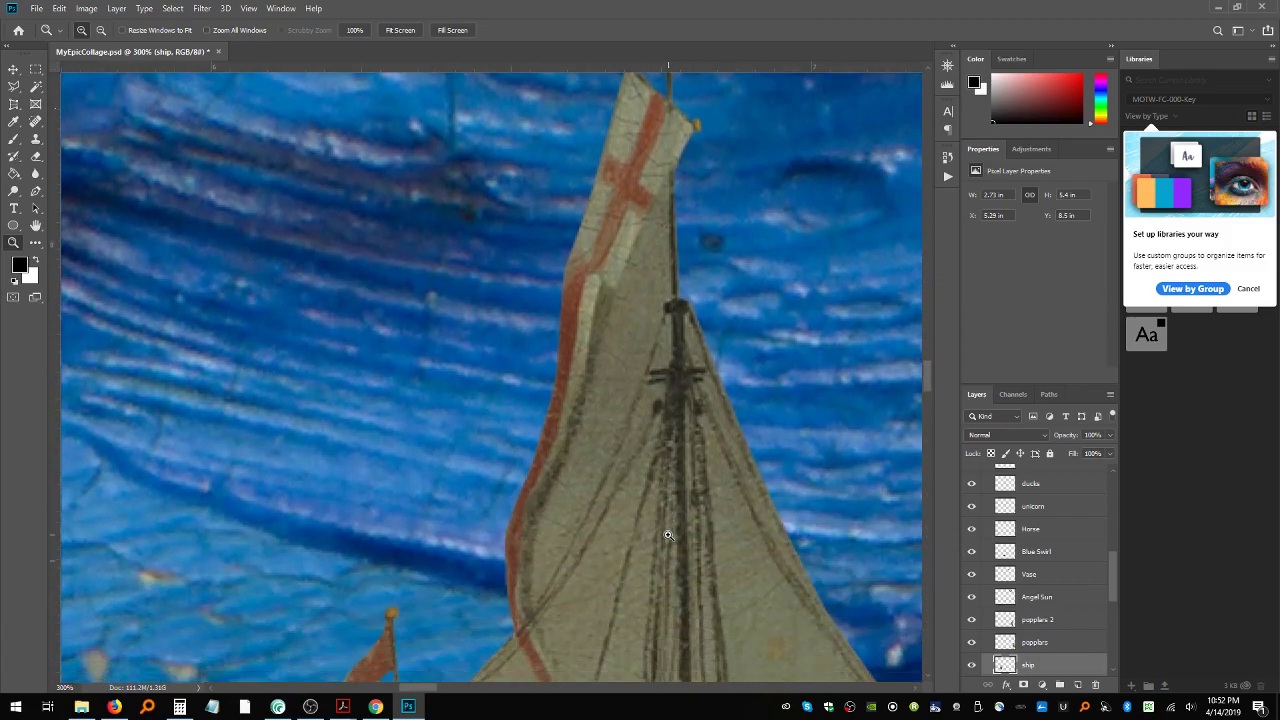
Step: Lasso and delete the background area between the long red-cross pennant and the outer rigging line of the main topmast
key(ctrl+minus)
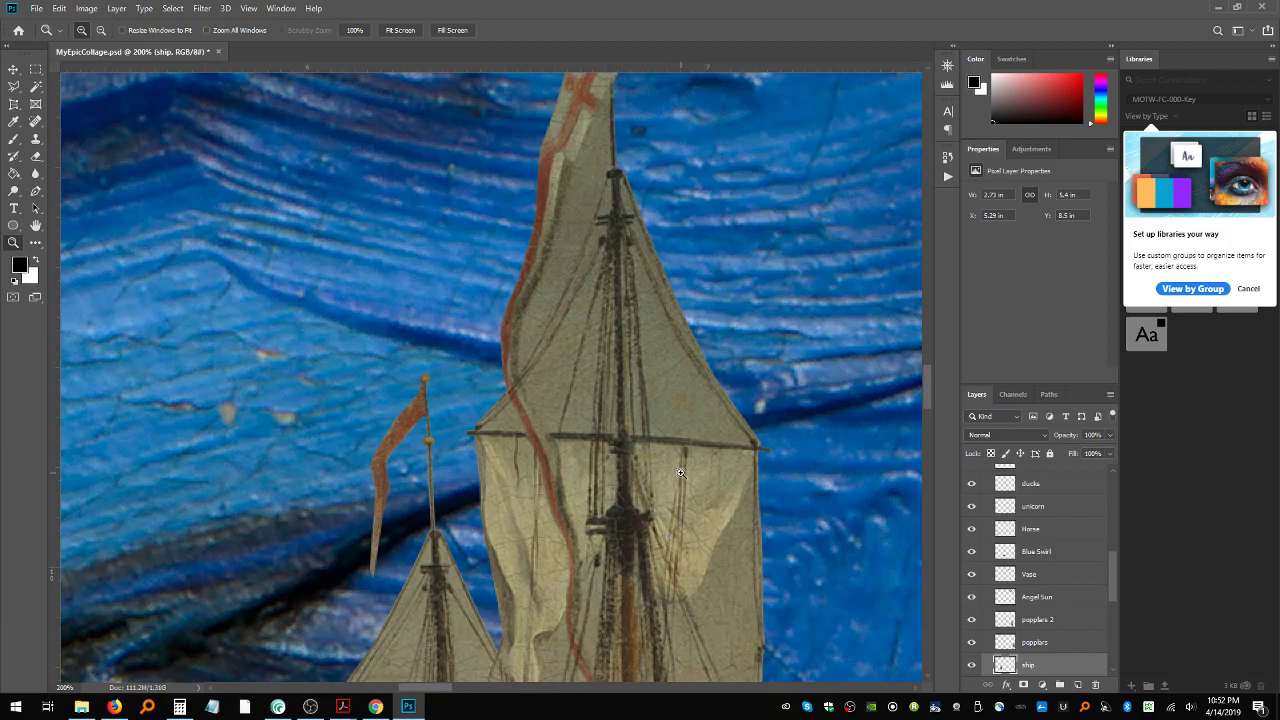
scroll(680, 472, up, 1)
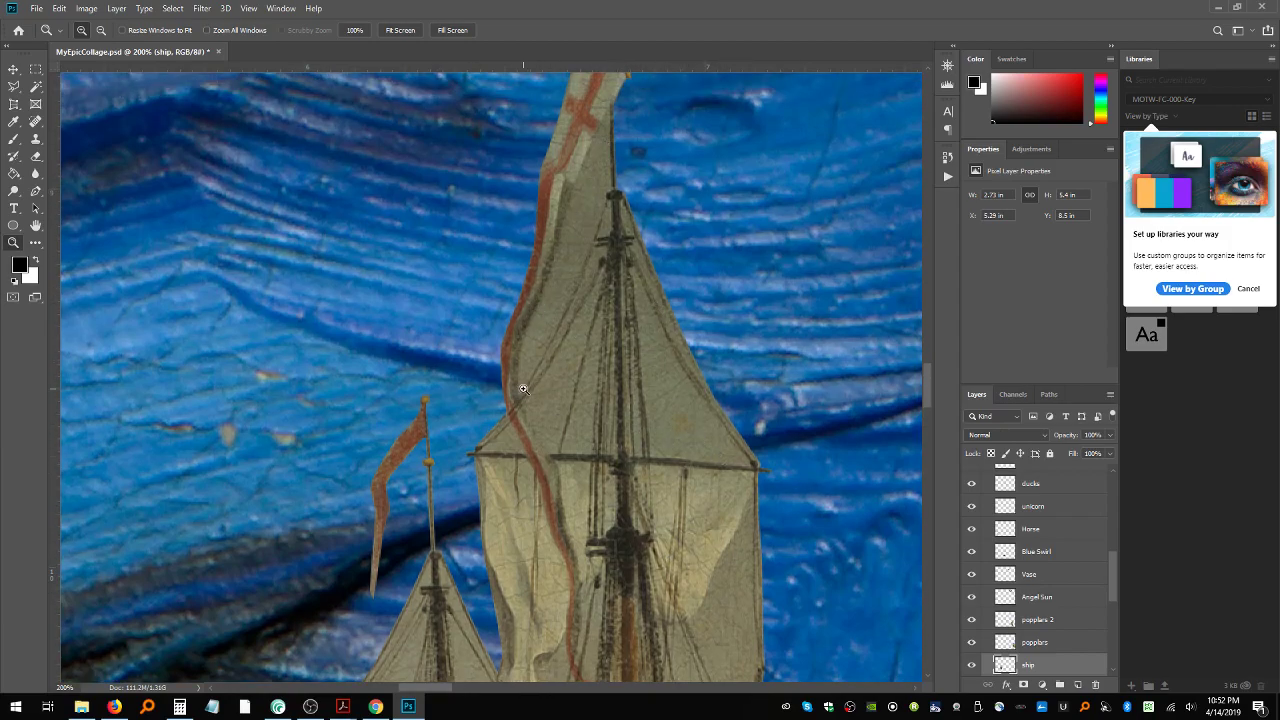
click(16, 87)
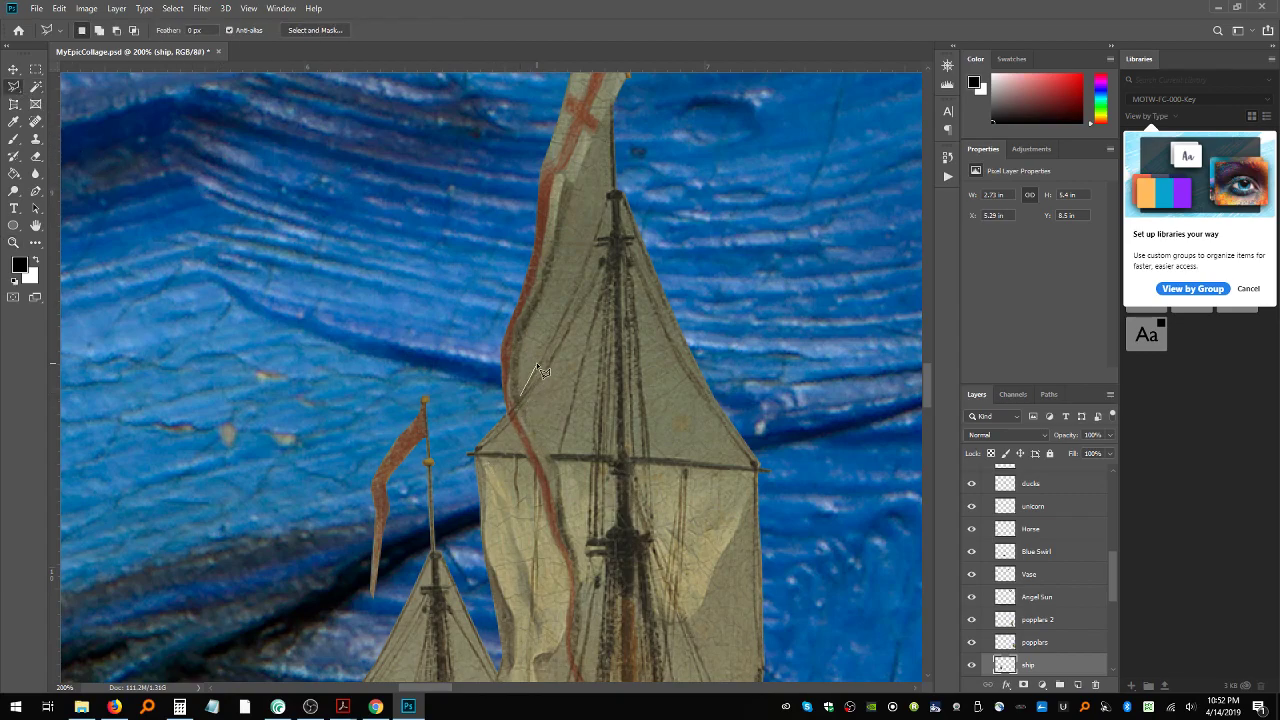
mouse_move(562, 315)
mouse_down()
mouse_move(589, 221)
mouse_move(614, 196)
mouse_move(609, 116)
mouse_move(570, 185)
mouse_move(521, 396)
mouse_up()
key(ctrl+d)
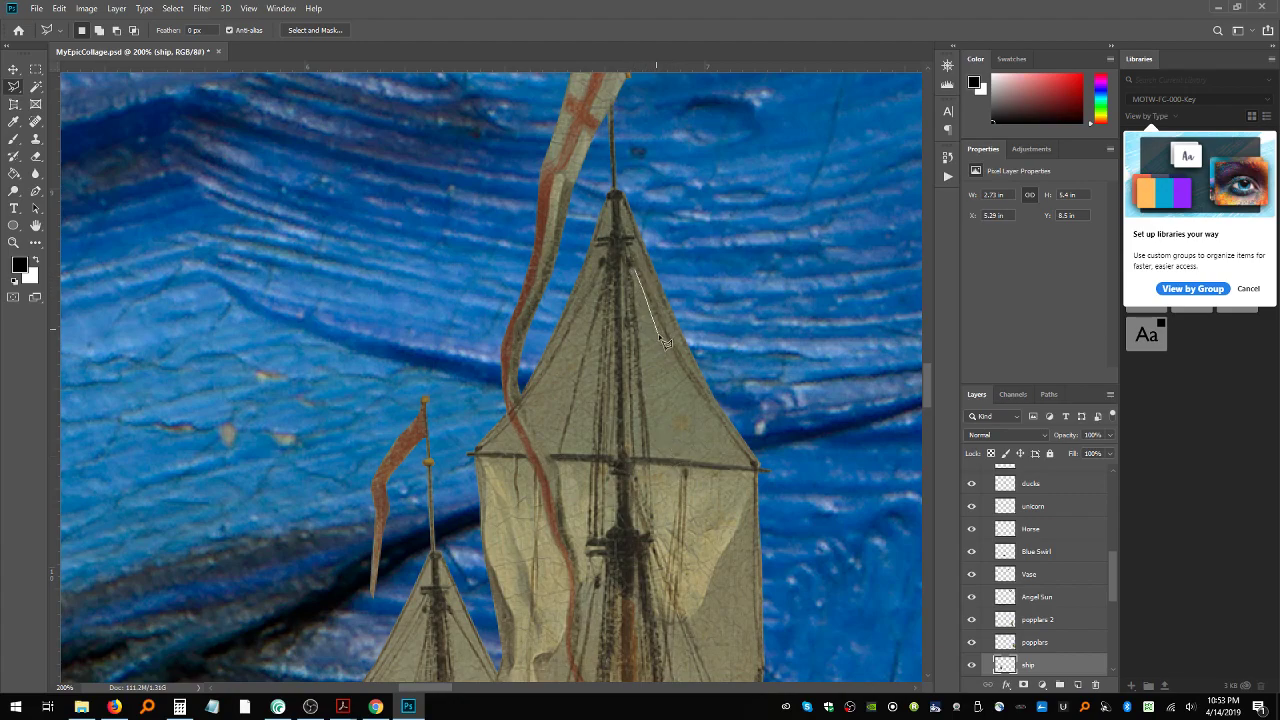
Step: Lasso and delete the triangle between the topmast shrouds and right stay, plus the small triangle between the pennant and the yard's left end
mouse_move(681, 372)
mouse_down()
mouse_move(753, 467)
mouse_move(654, 459)
mouse_move(634, 278)
mouse_up()
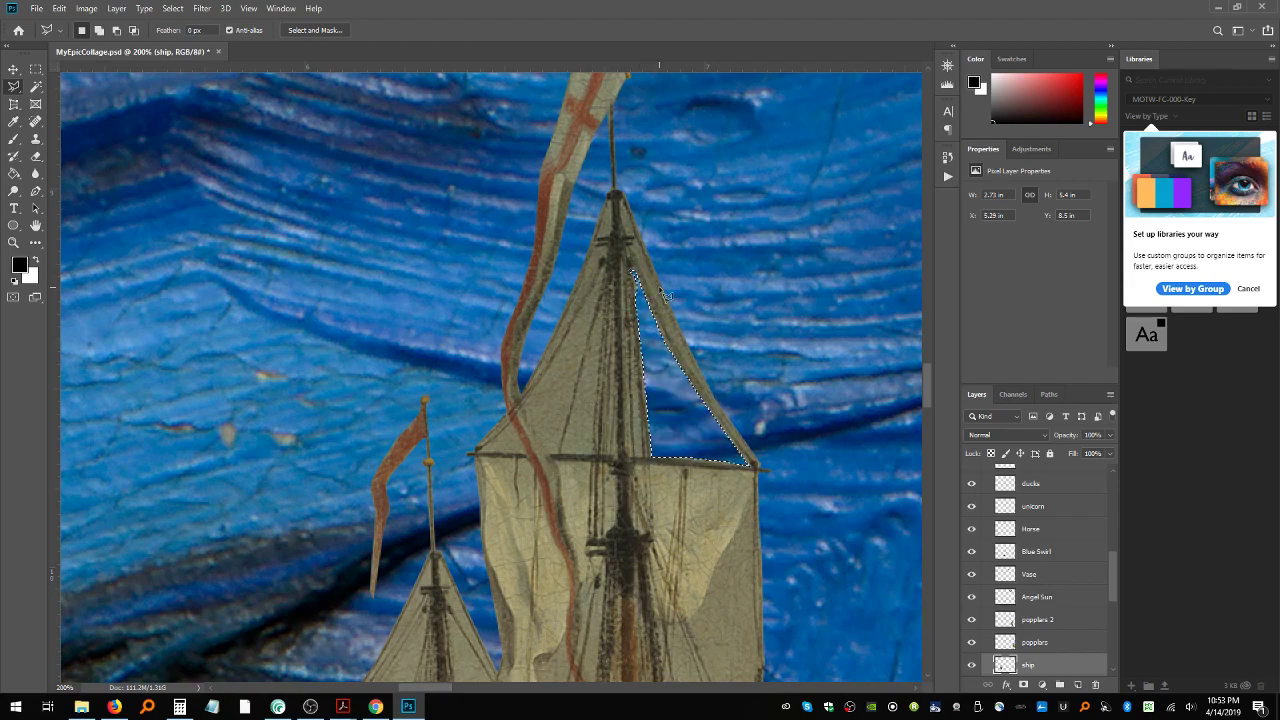
key(ctrl+d)
mouse_move(479, 452)
mouse_down()
mouse_move(528, 458)
mouse_move(511, 424)
mouse_move(482, 453)
mouse_up()
key(ctrl+d)
Step: Lasso and delete the background areas on both sides of the thin rope between the topmast's left stay and its shrouds
mouse_move(531, 412)
mouse_down()
mouse_move(605, 269)
mouse_move(558, 458)
mouse_up()
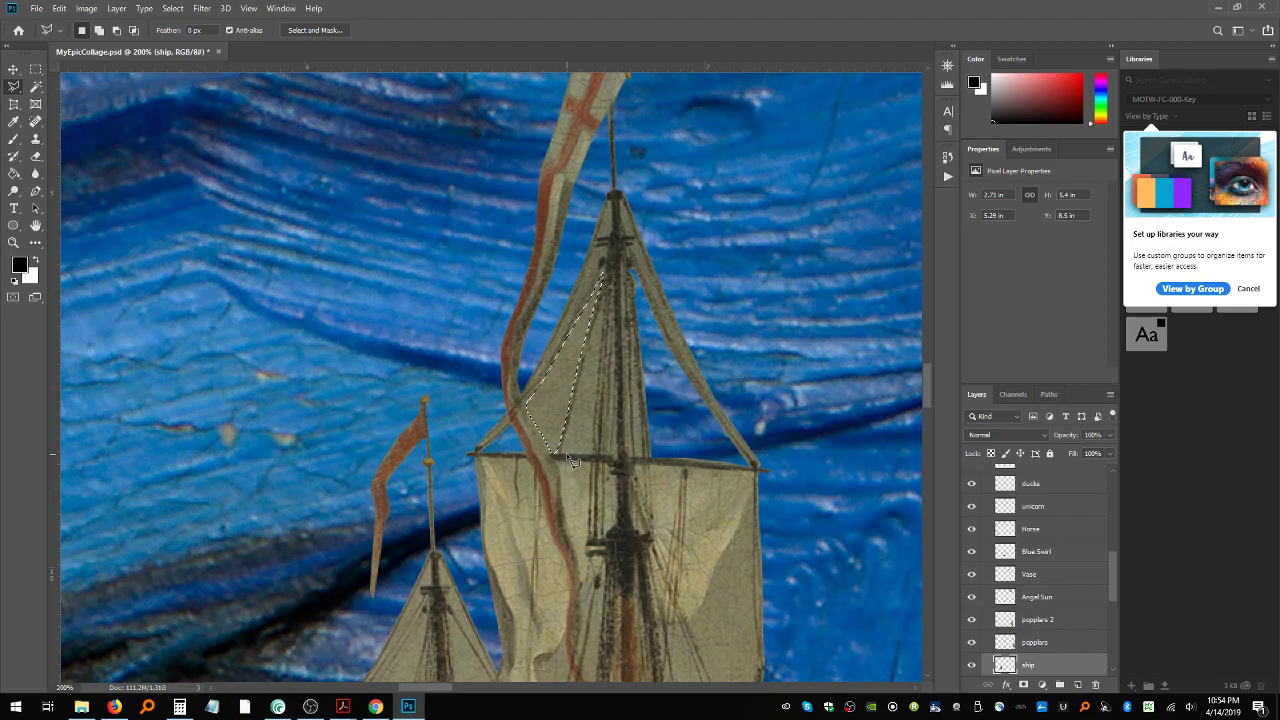
key(Delete)
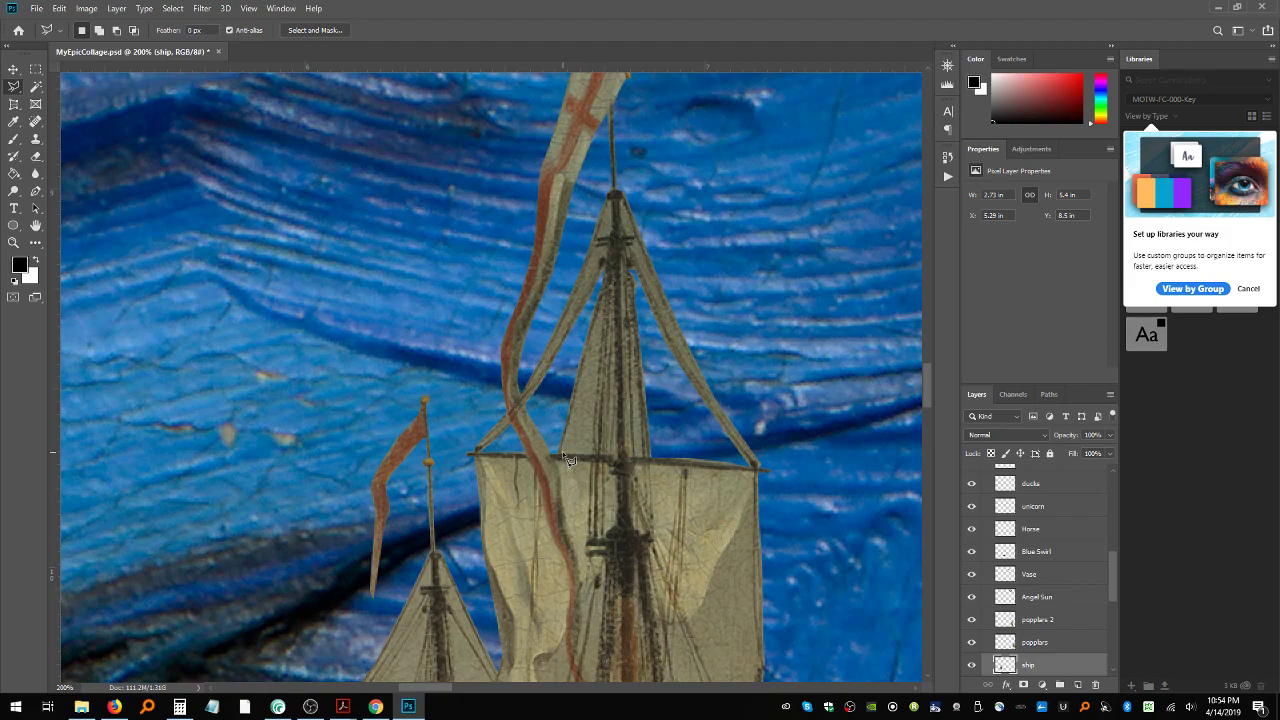
click(565, 458)
click(592, 455)
click(603, 295)
click(563, 452)
click(593, 451)
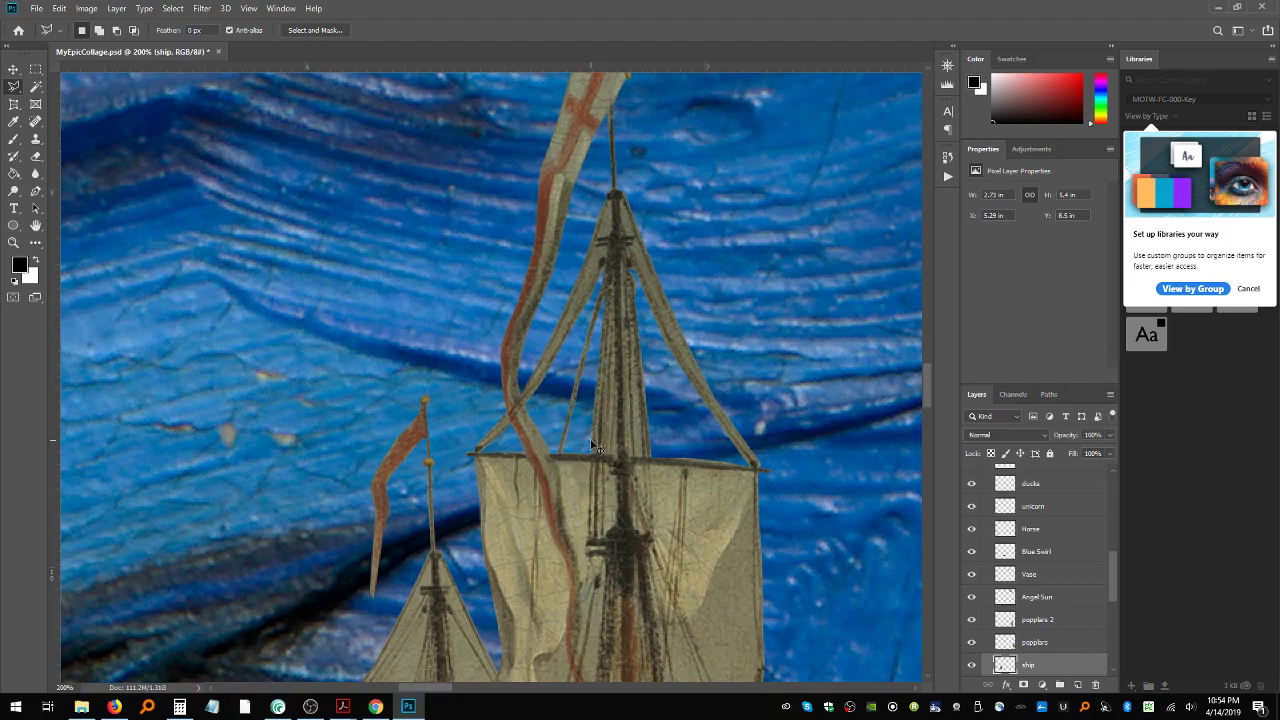
Step: Review the cleaned topmast and examine the sails and rigging below the upper yard for remaining background
key(ctrl+minus)
key(ctrl+minus)
key(ctrl+minus)
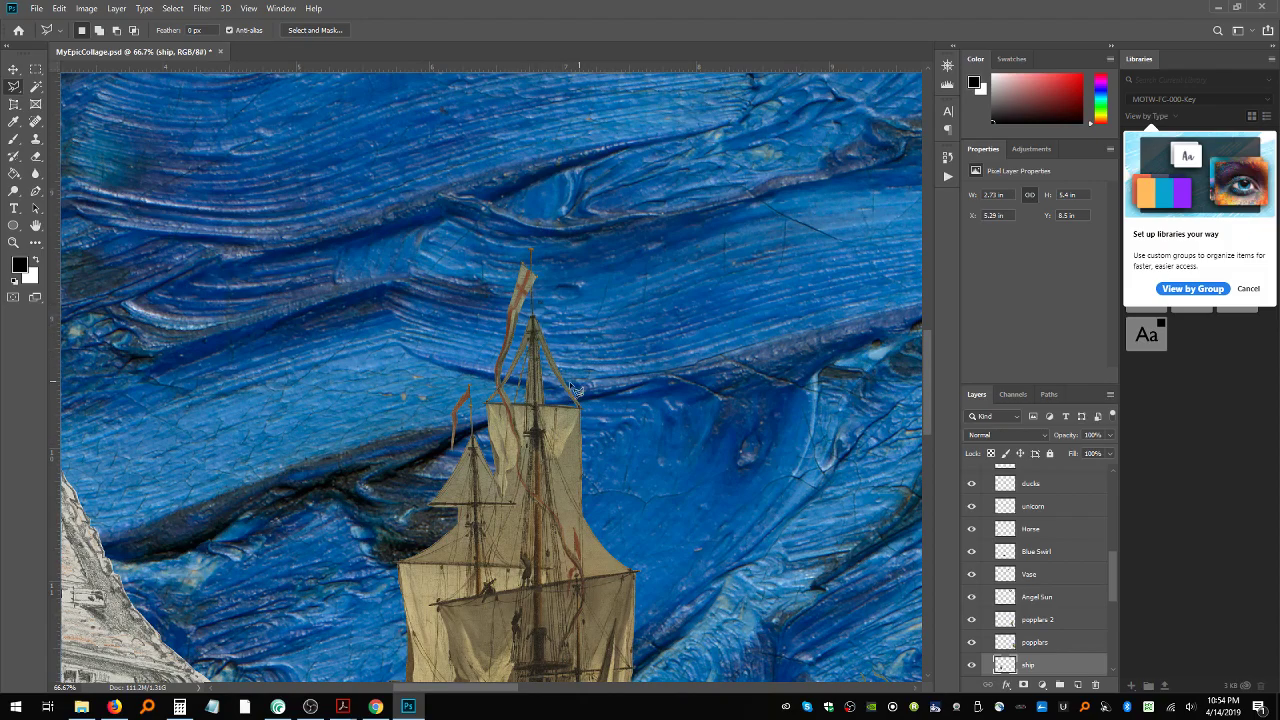
scroll(540, 453, down, 3)
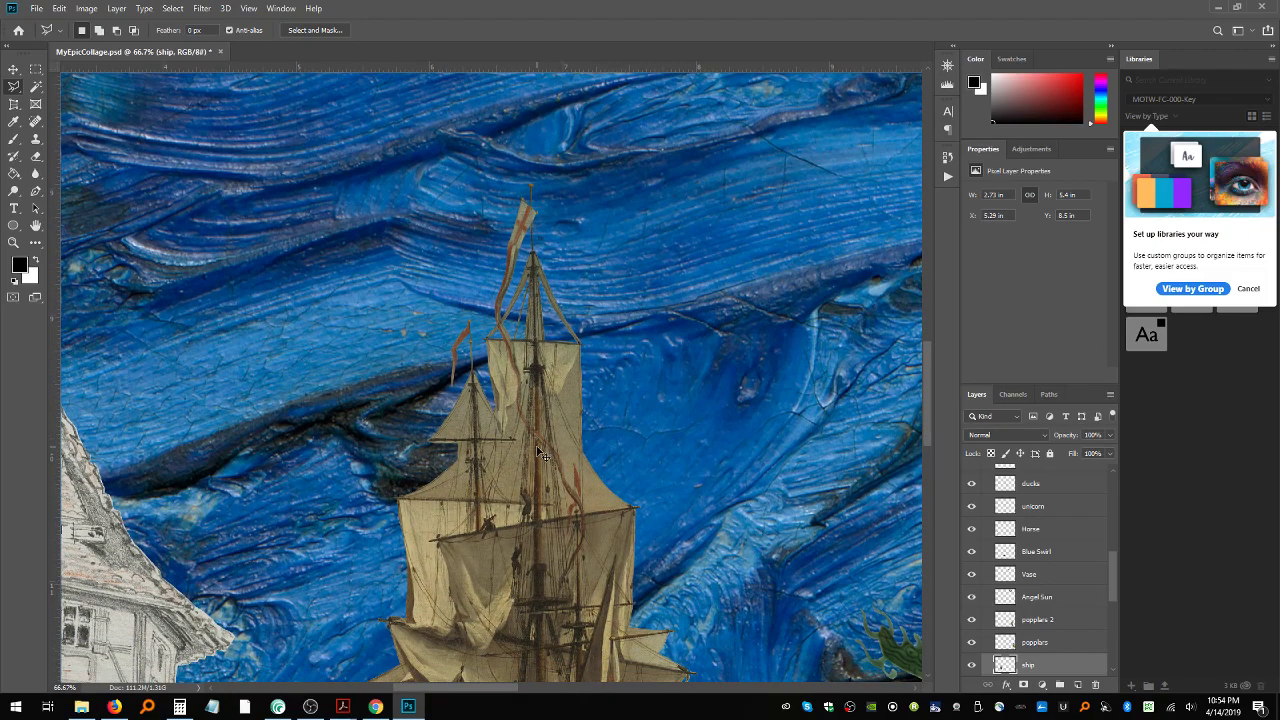
scroll(540, 453, up, 3)
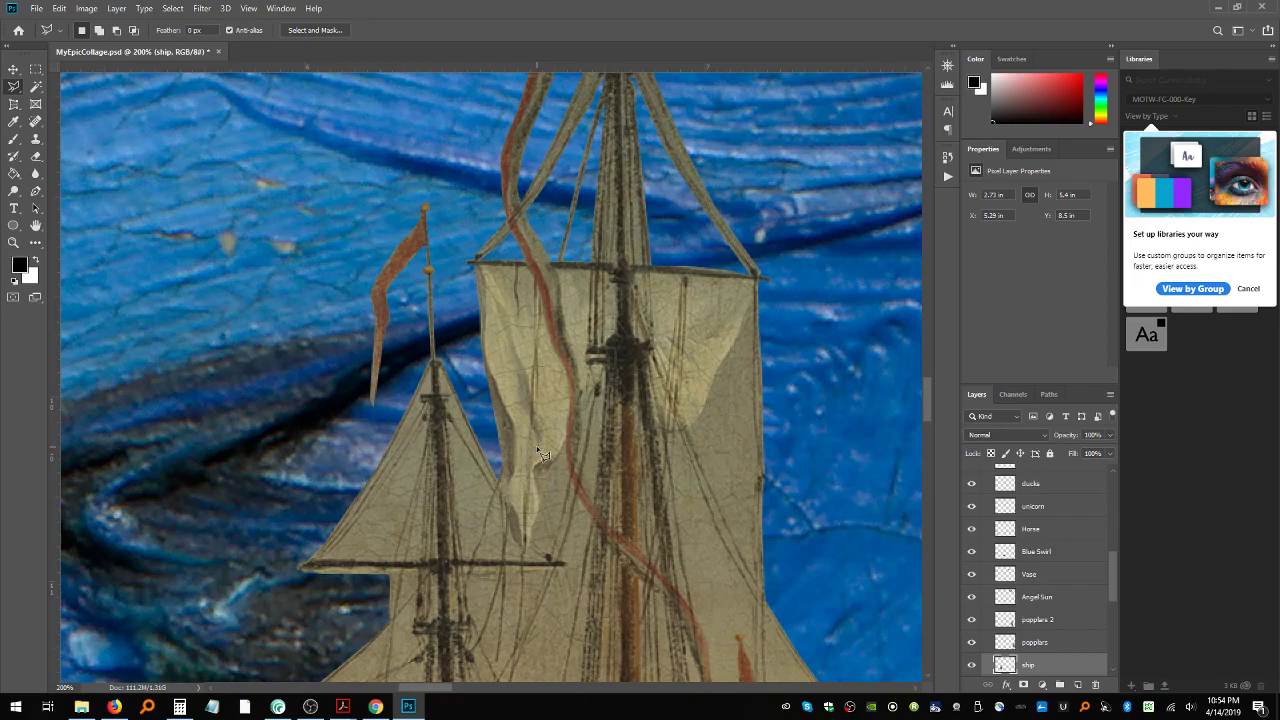
scroll(598, 470, down, 6)
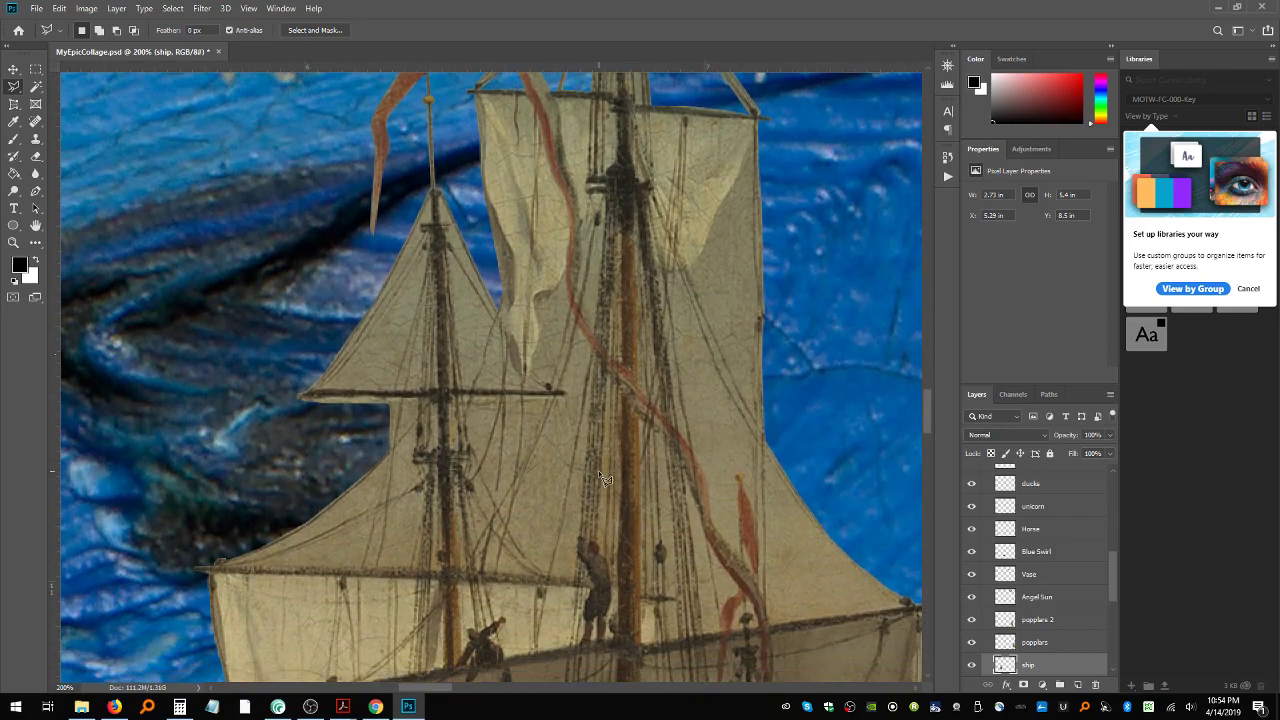
scroll(600, 474, down, 2)
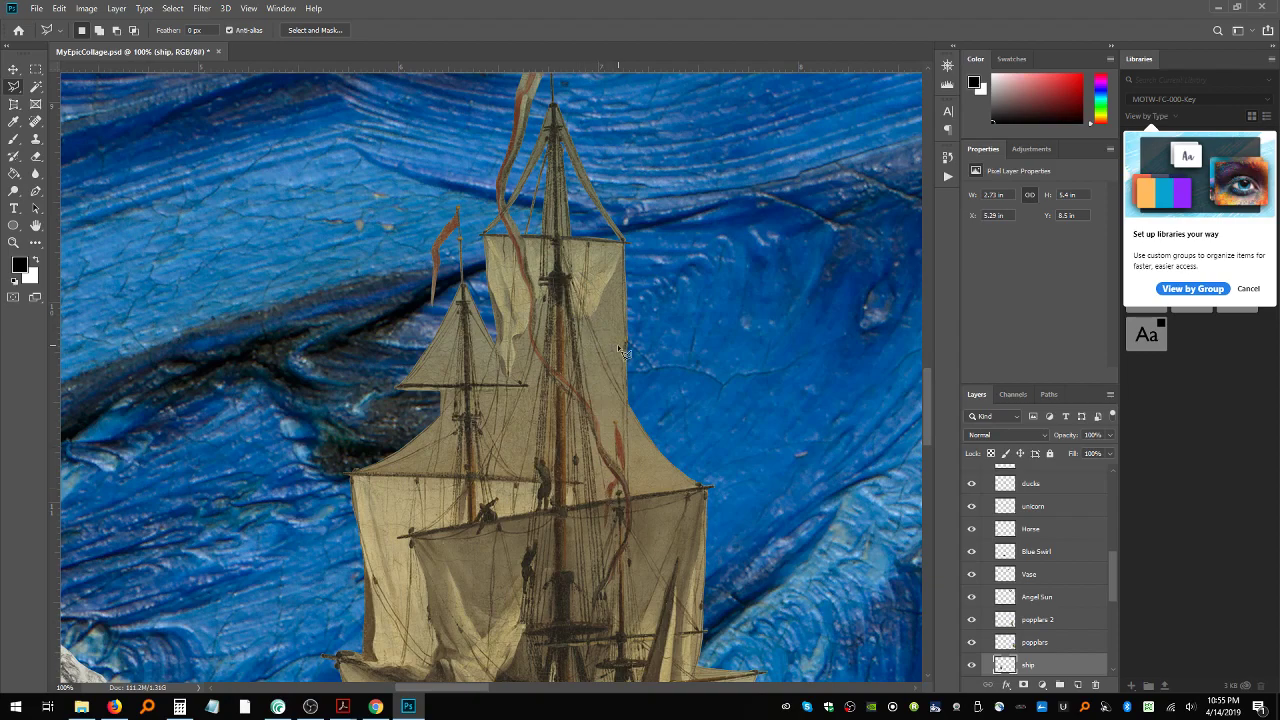
key(ctrl+plus)
key(ctrl+minus)
key(ctrl+plus)
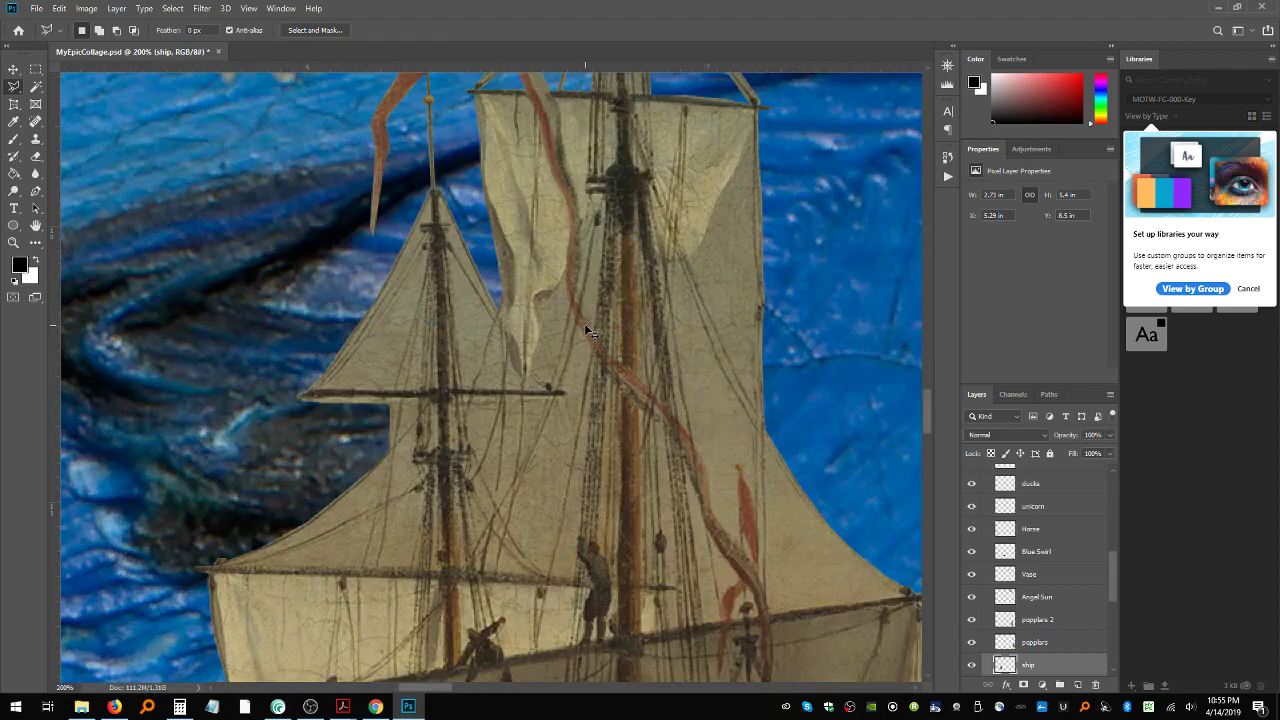
Step: Lasso and delete the background area between the upper sail's right edge, the outer vertical rope and the diagonal rigging line
click(690, 262)
click(755, 408)
click(753, 138)
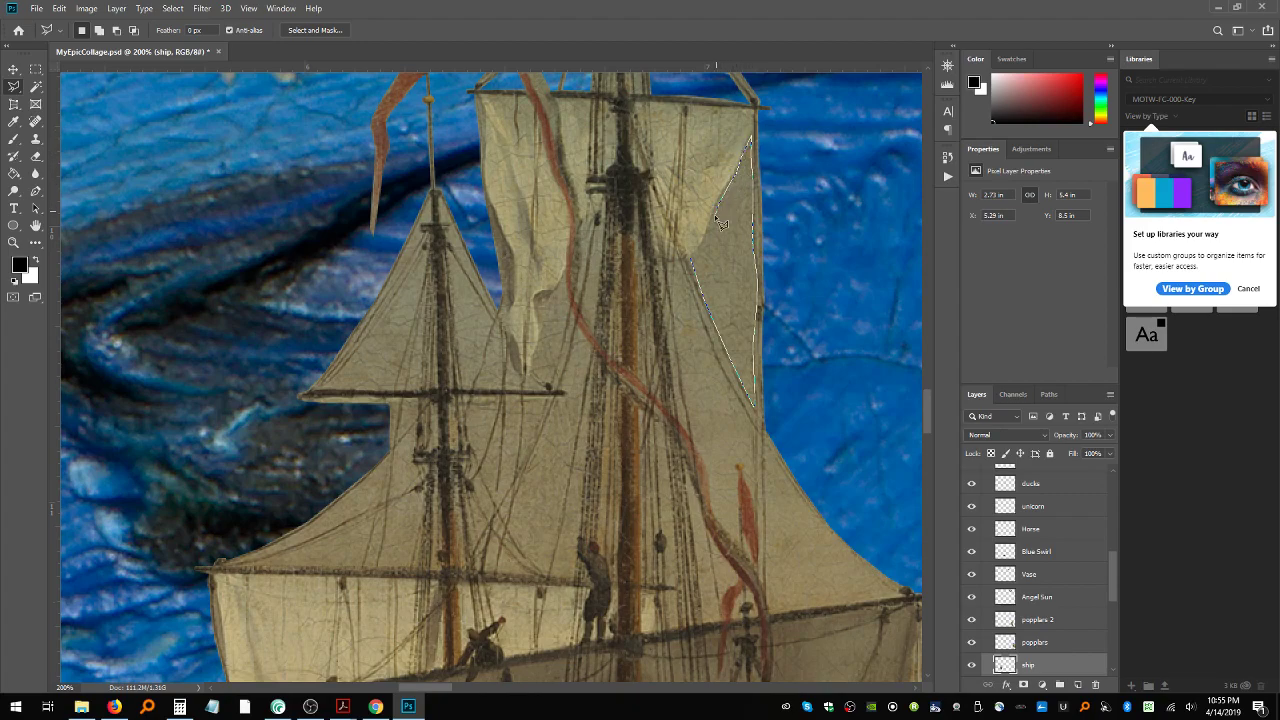
double_click(697, 263)
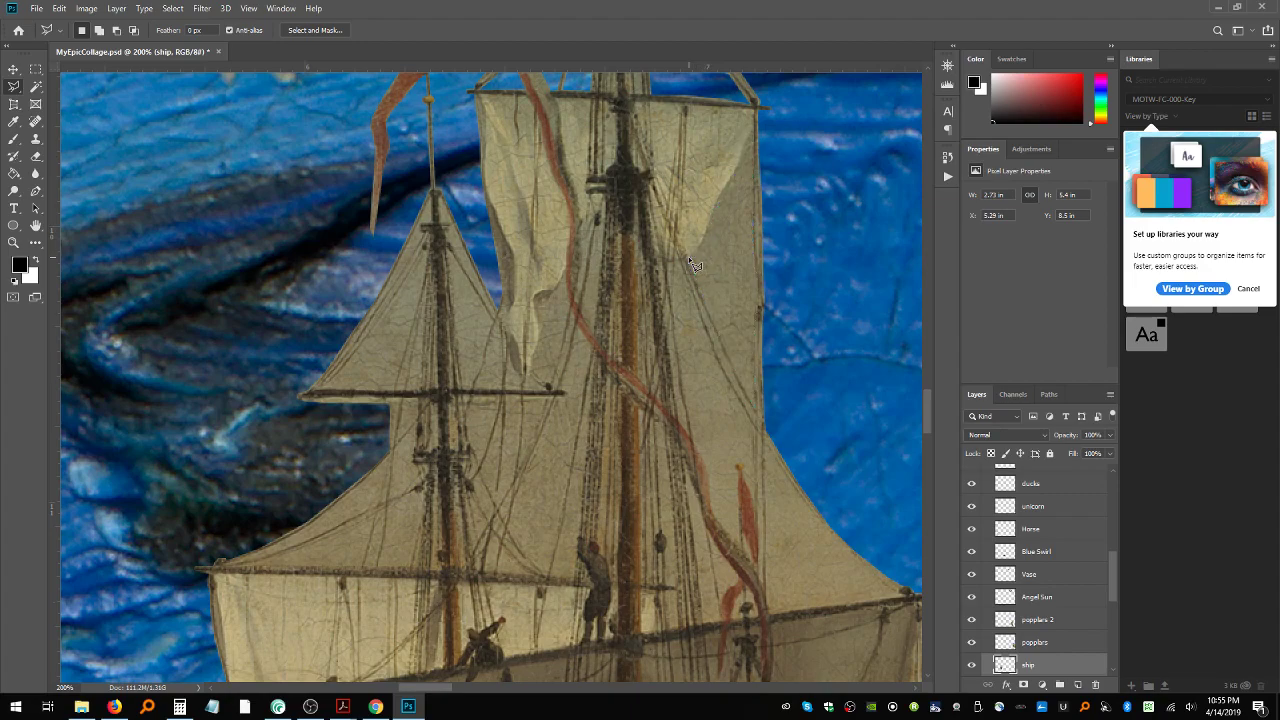
key(Delete)
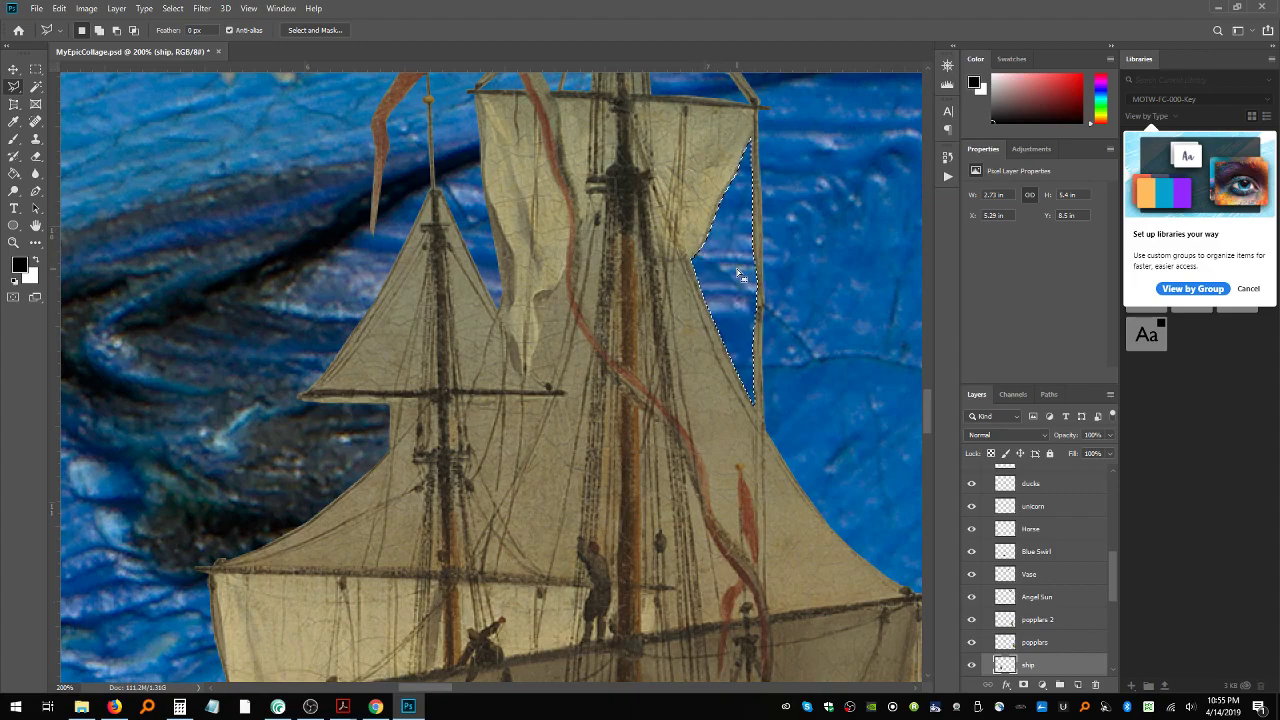
Step: Lasso and delete the background area below the upper sail between the main mast's right shrouds, the diagonal stay and the red pennants
key(ctrl+z)
key(ctrl+z)
click(691, 299)
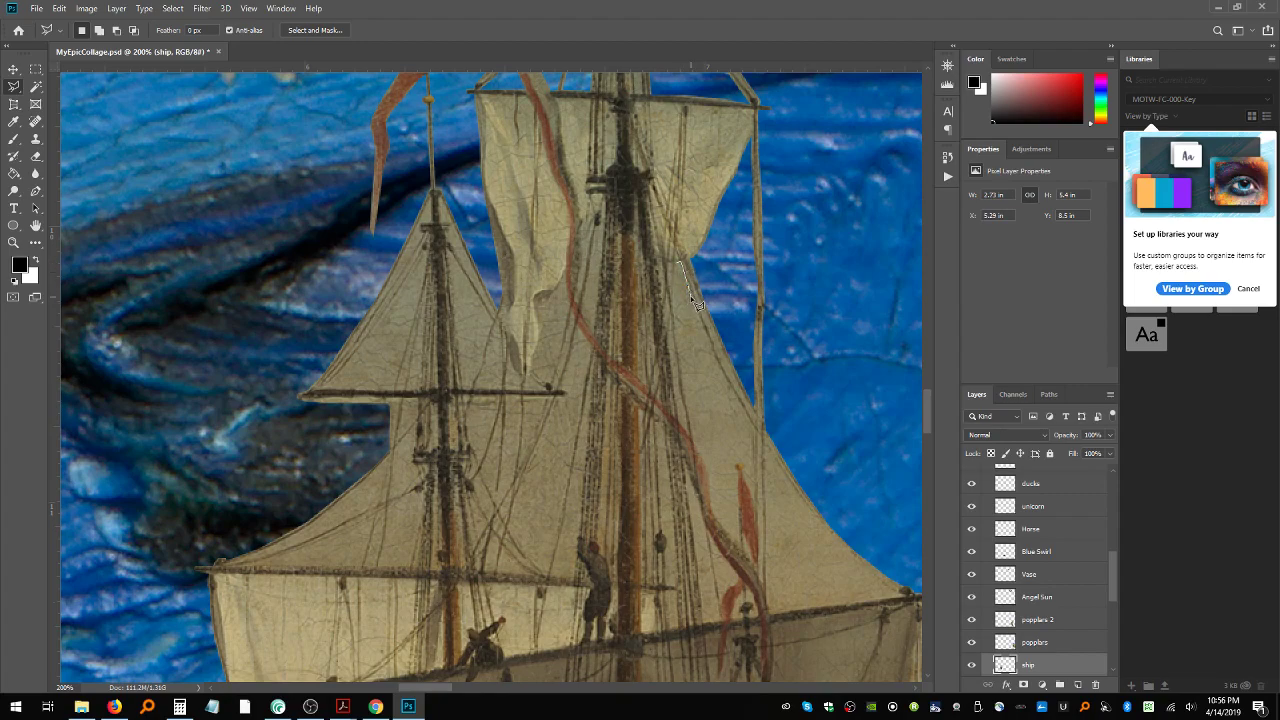
click(751, 424)
click(744, 465)
click(738, 465)
click(716, 518)
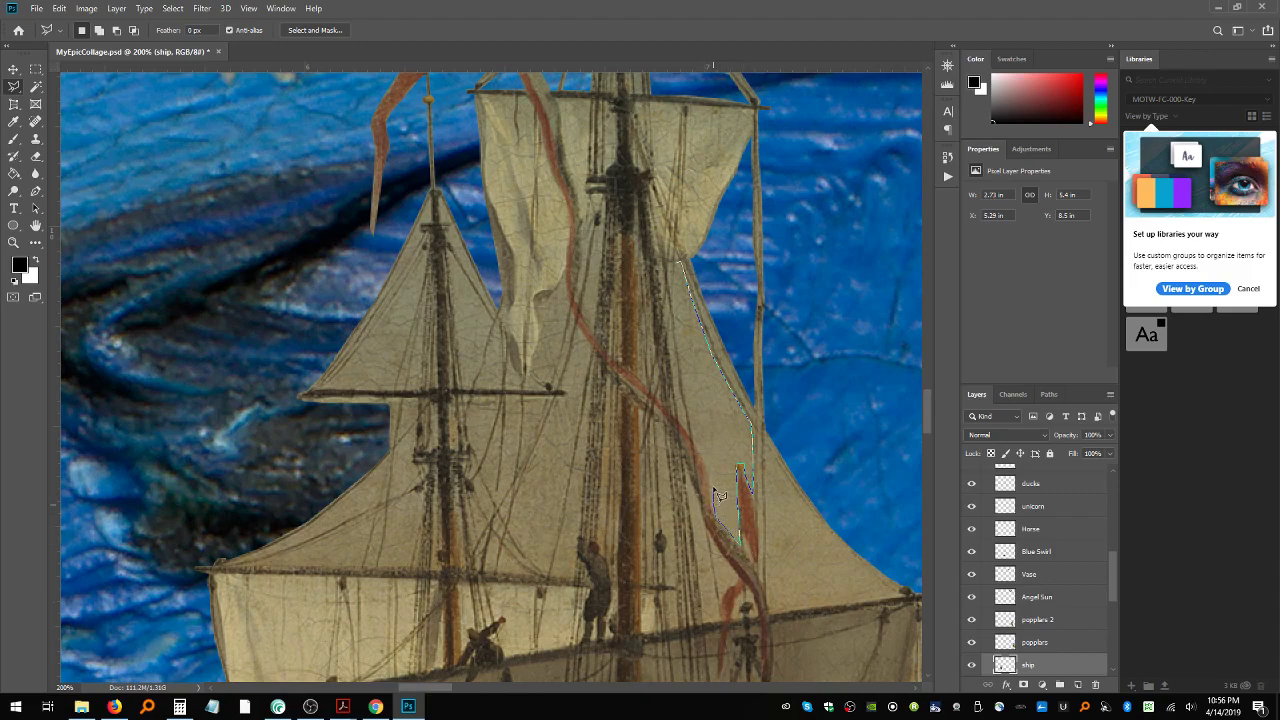
click(694, 434)
click(676, 268)
key(Delete)
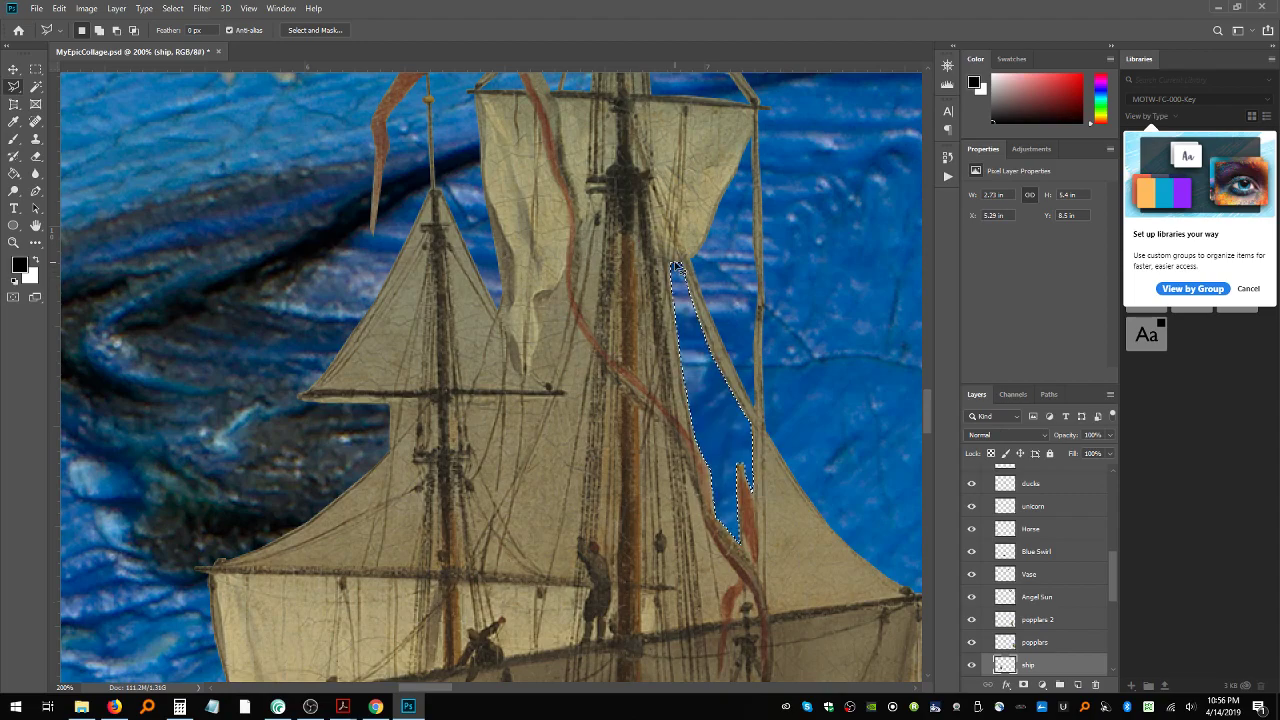
Step: Lasso and delete the background triangle above the large yard's right arm, between the vertical rope and the outer curved stay
key(ctrl+d)
click(773, 612)
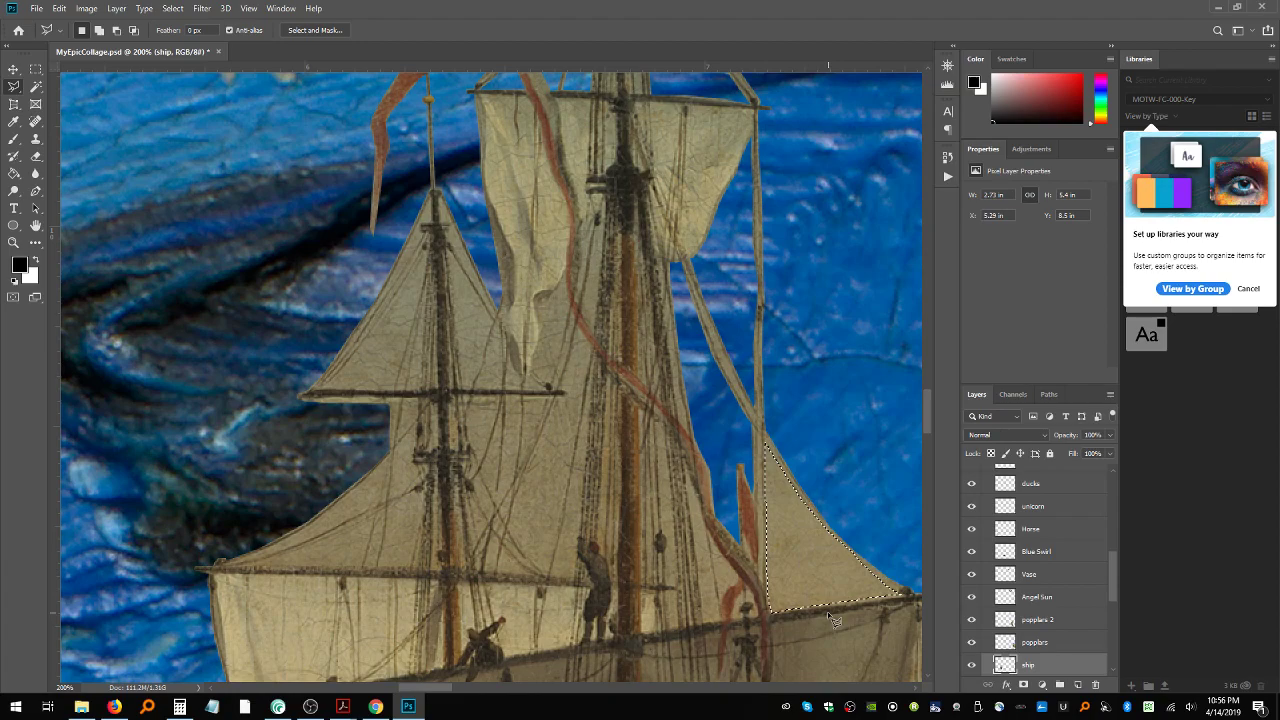
key(ctrl+minus)
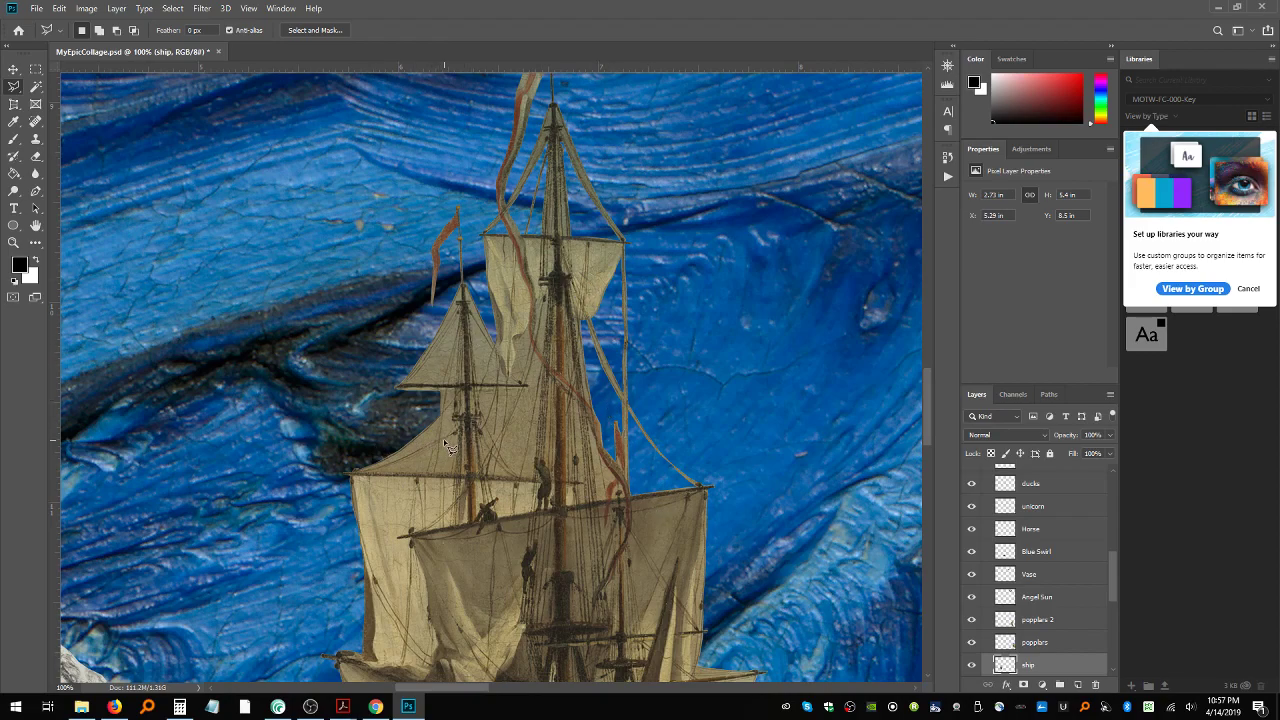
Step: Lasso and delete the background triangles between the smaller mast's shrouds and its left and right stays, above the upper yard
click(13, 243)
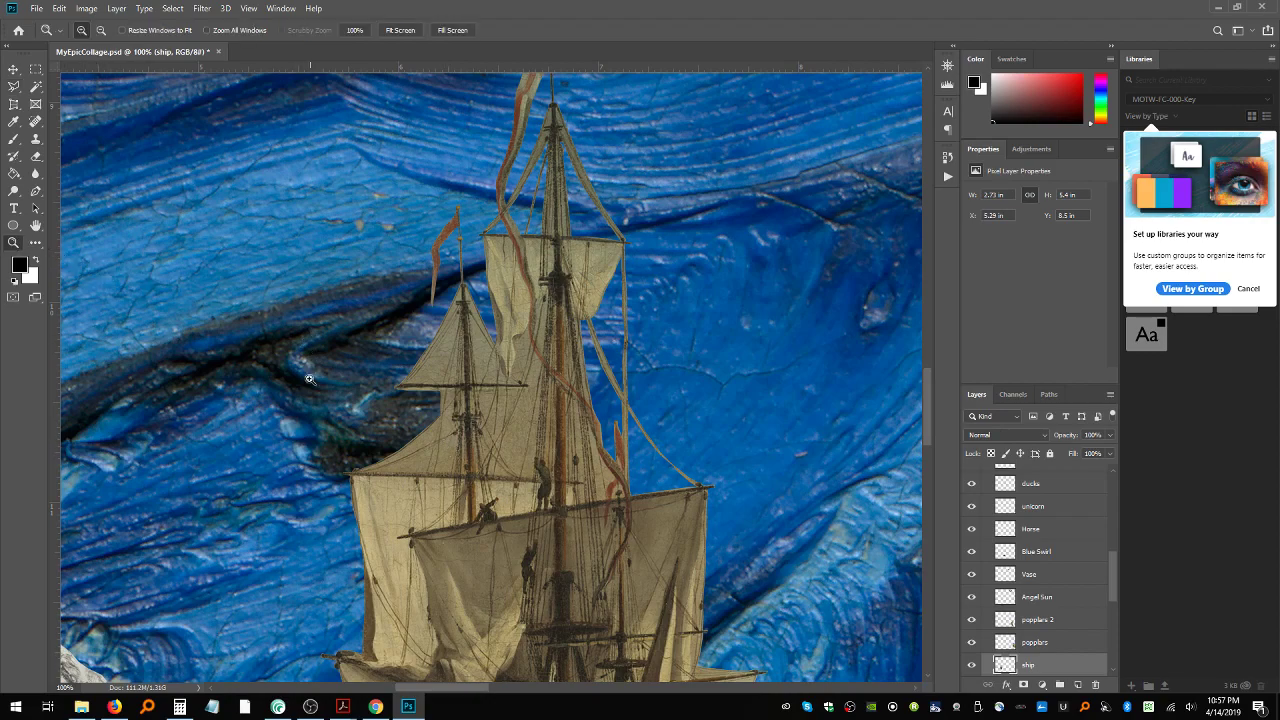
click(362, 401)
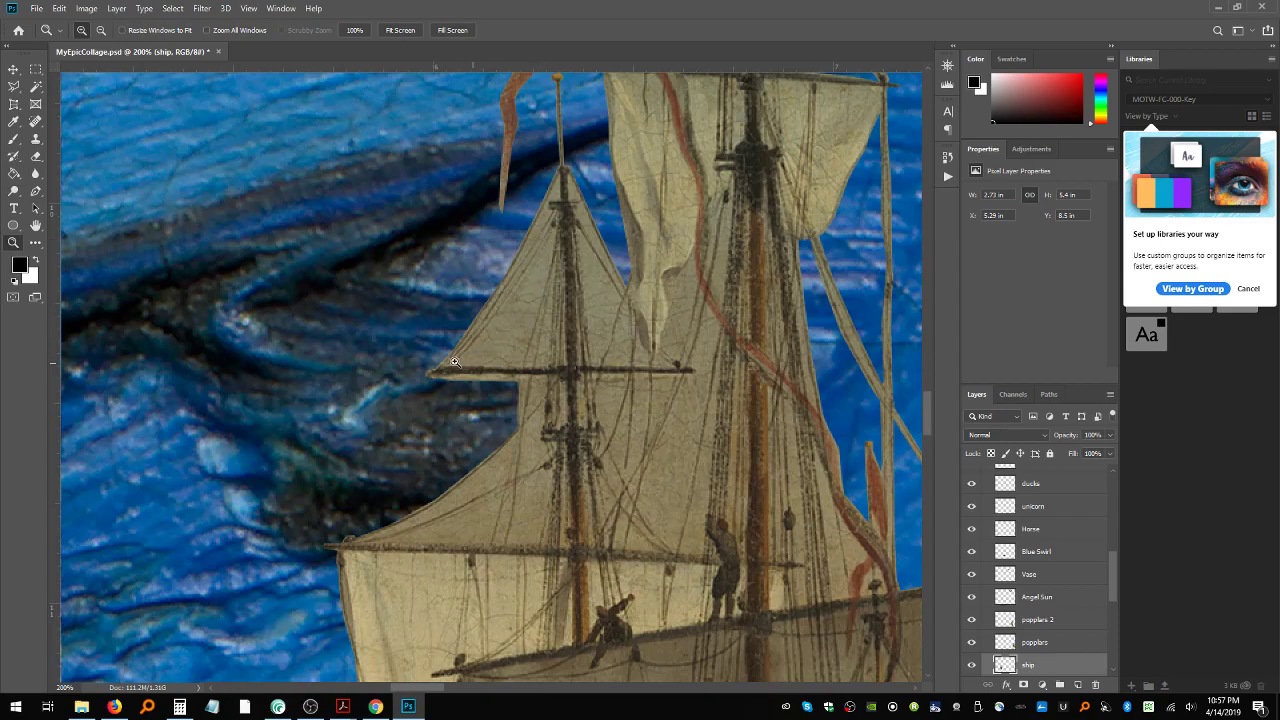
click(14, 86)
mouse_move(477, 371)
mouse_down()
mouse_move(522, 369)
mouse_move(555, 230)
mouse_move(546, 260)
mouse_move(459, 371)
mouse_up()
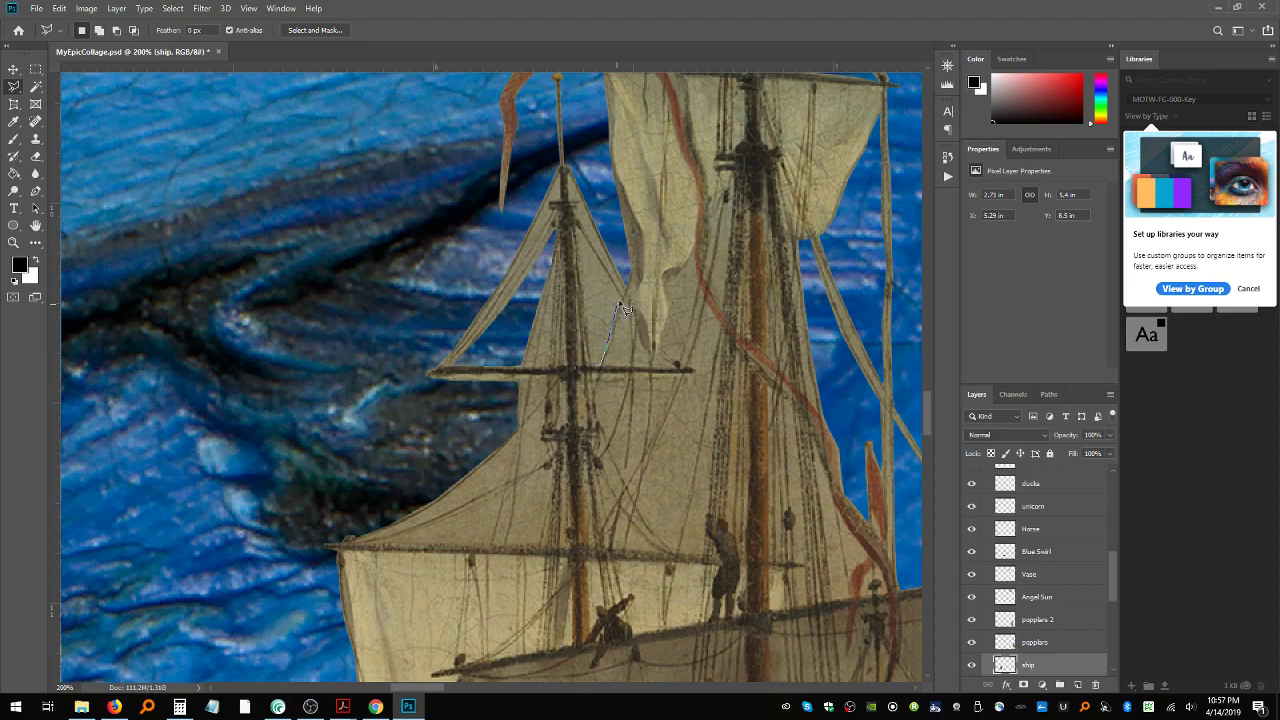
click(577, 231)
click(598, 372)
key(ctrl+d)
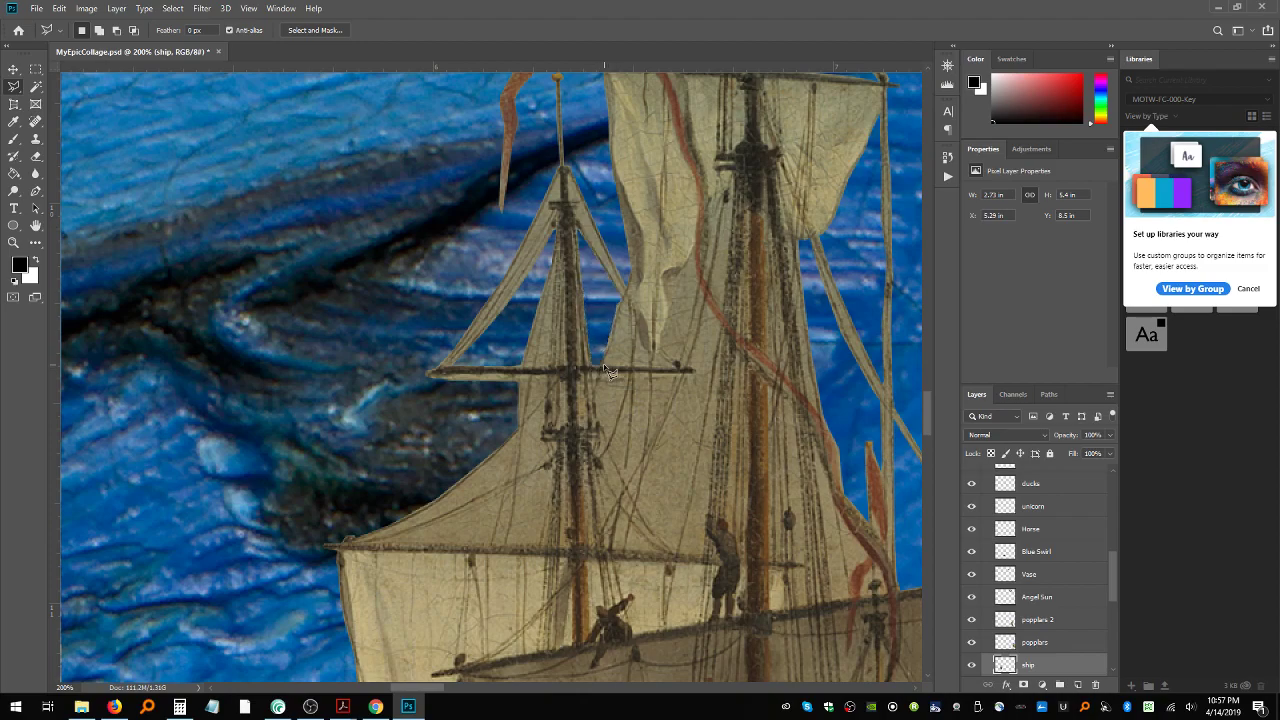
Step: Lasso and delete the small background slivers between the thin ropes just above the smaller mast's upper yard, beside the hanging sail
click(629, 367)
click(626, 302)
click(621, 311)
click(607, 364)
key(Delete)
key(ctrl+d)
click(638, 333)
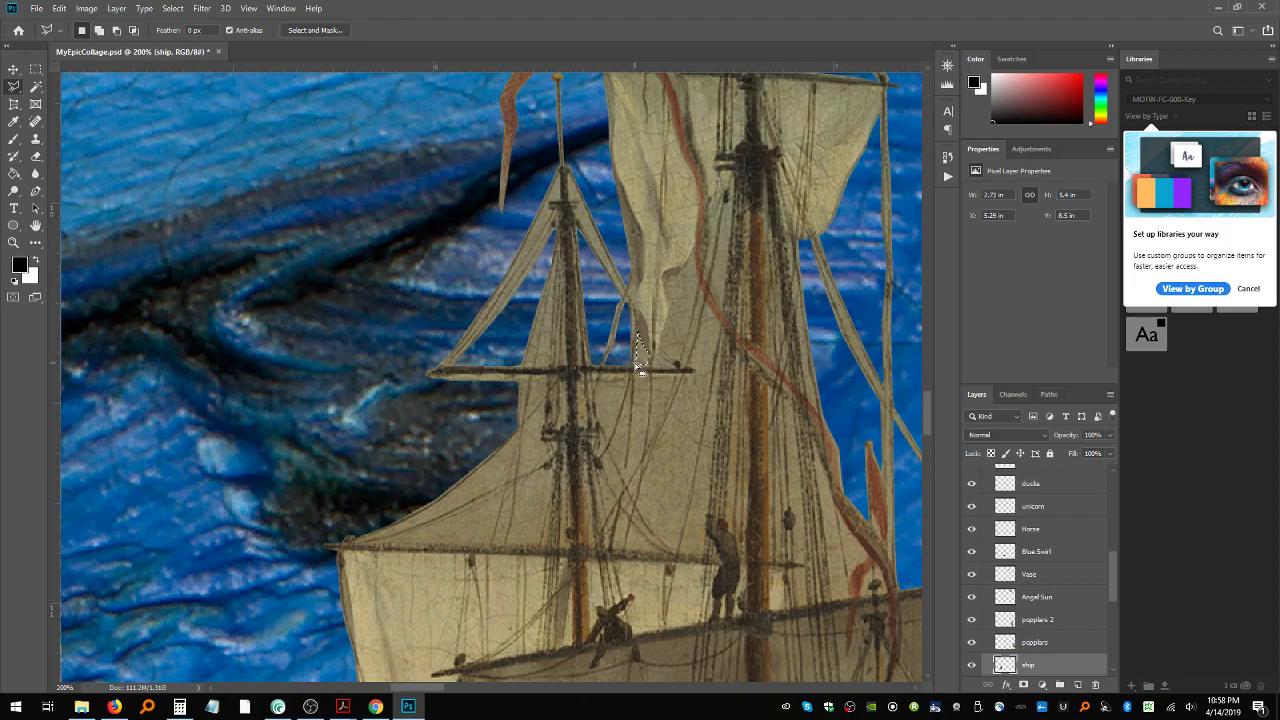
key(Escape)
Step: Lasso and delete the background patch between the hanging sail's lower edge, the red pennant and the upper yard's right end
click(659, 370)
click(679, 366)
click(692, 248)
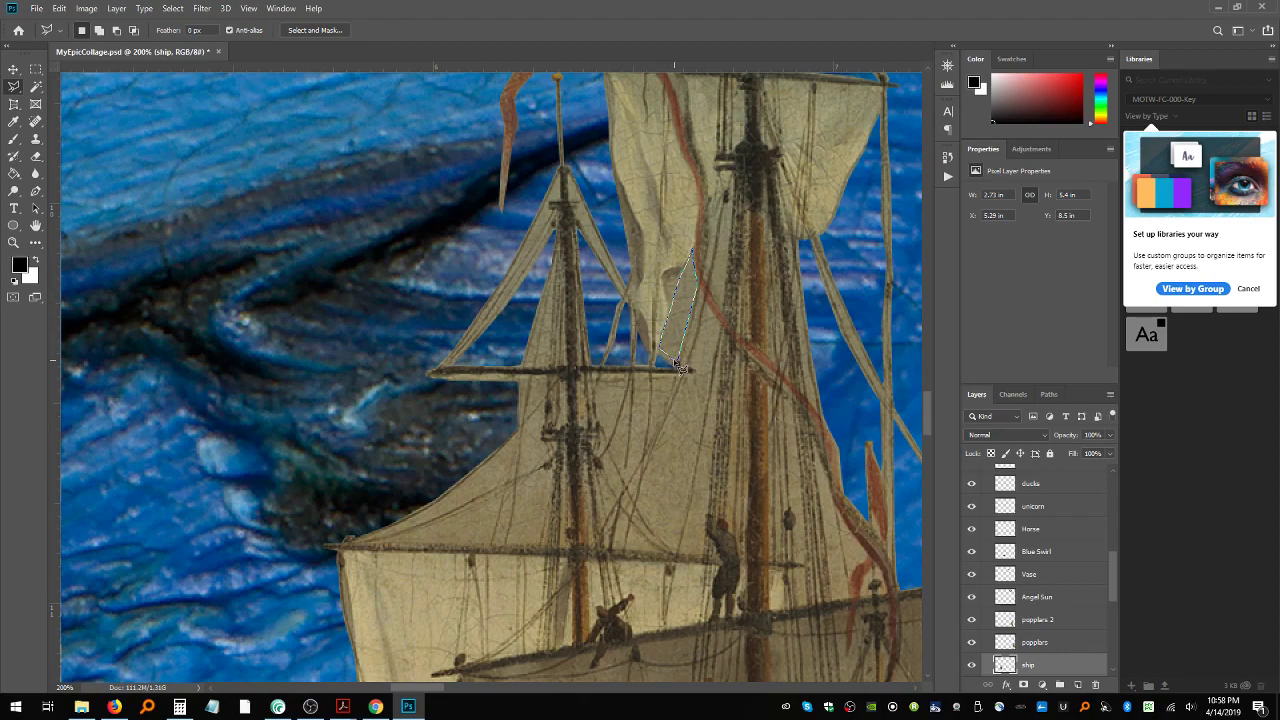
click(678, 367)
key(Delete)
key(ctrl+d)
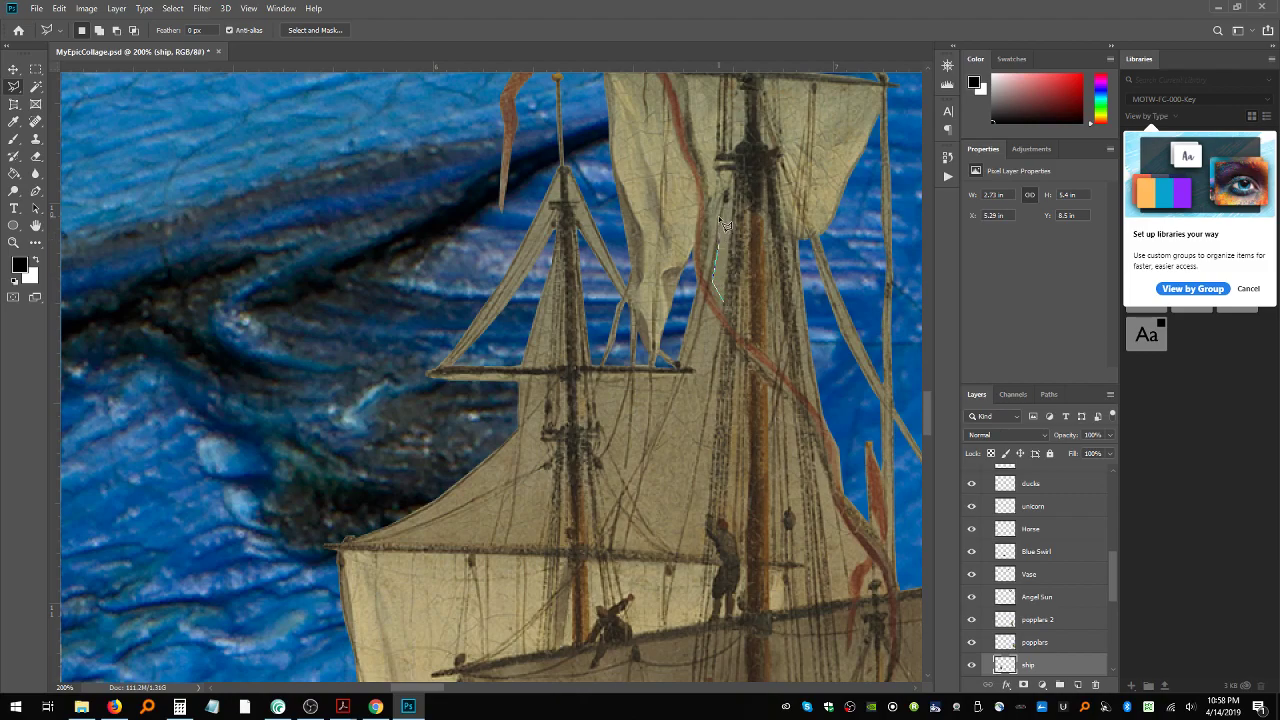
Step: Lasso and delete the background between the red pennant and main shrouds, and down both sides of the thin rope beside the smaller mast's sail
drag(726, 205, 731, 309)
key(Delete)
key(ctrl+d)
mouse_move(706, 304)
mouse_down()
mouse_move(718, 392)
mouse_move(678, 560)
mouse_move(640, 512)
mouse_move(645, 479)
mouse_up()
mouse_move(658, 433)
mouse_down()
mouse_move(702, 378)
mouse_move(705, 303)
mouse_up()
key(Delete)
key(ctrl+d)
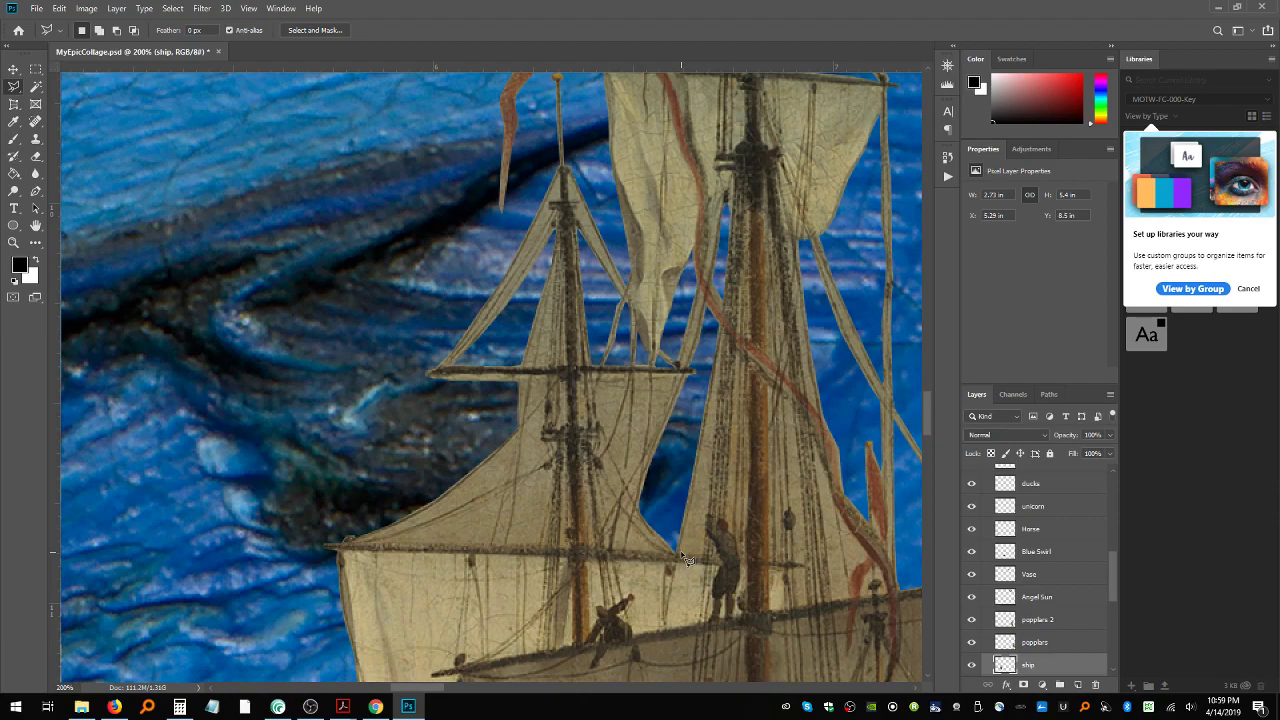
mouse_move(703, 562)
mouse_down()
mouse_move(720, 363)
mouse_move(690, 557)
mouse_up()
key(Delete)
key(ctrl+d)
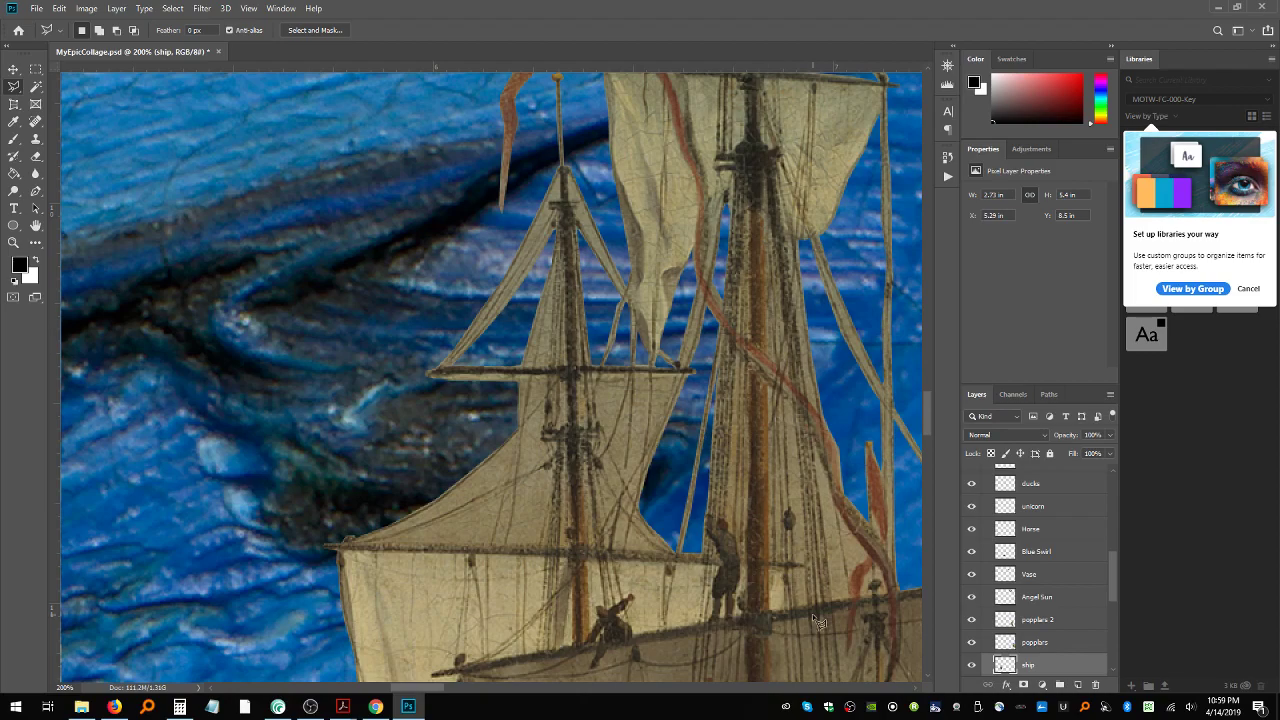
Step: Review the whole ship cutout against the collage and check its sails and rigging for remaining background
key(ctrl+minus)
key(ctrl+minus)
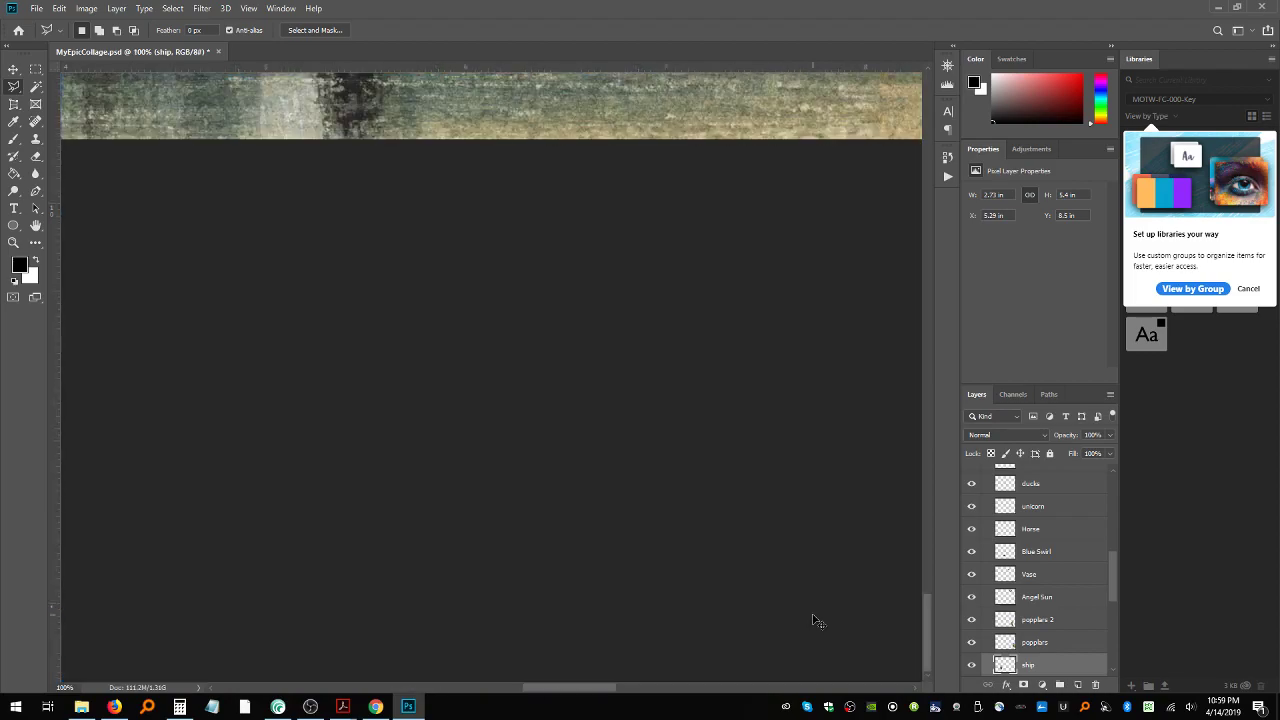
key(ctrl+minus)
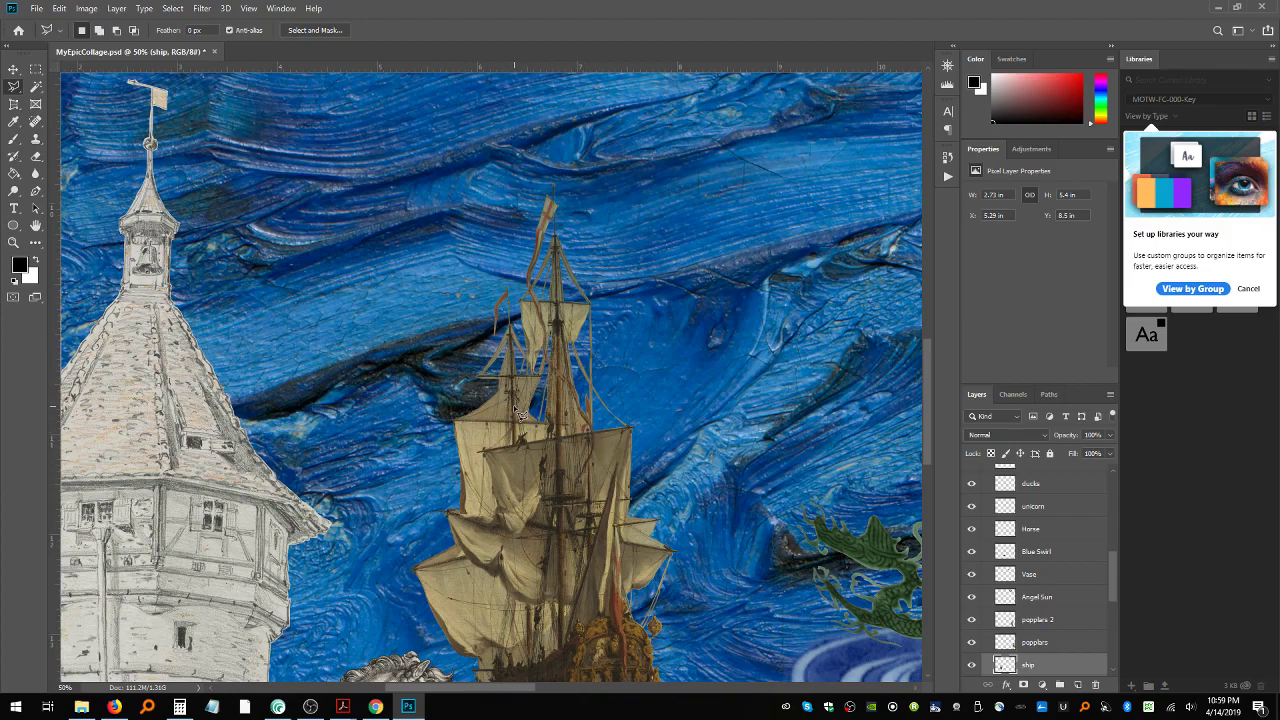
scroll(518, 412, down, 1)
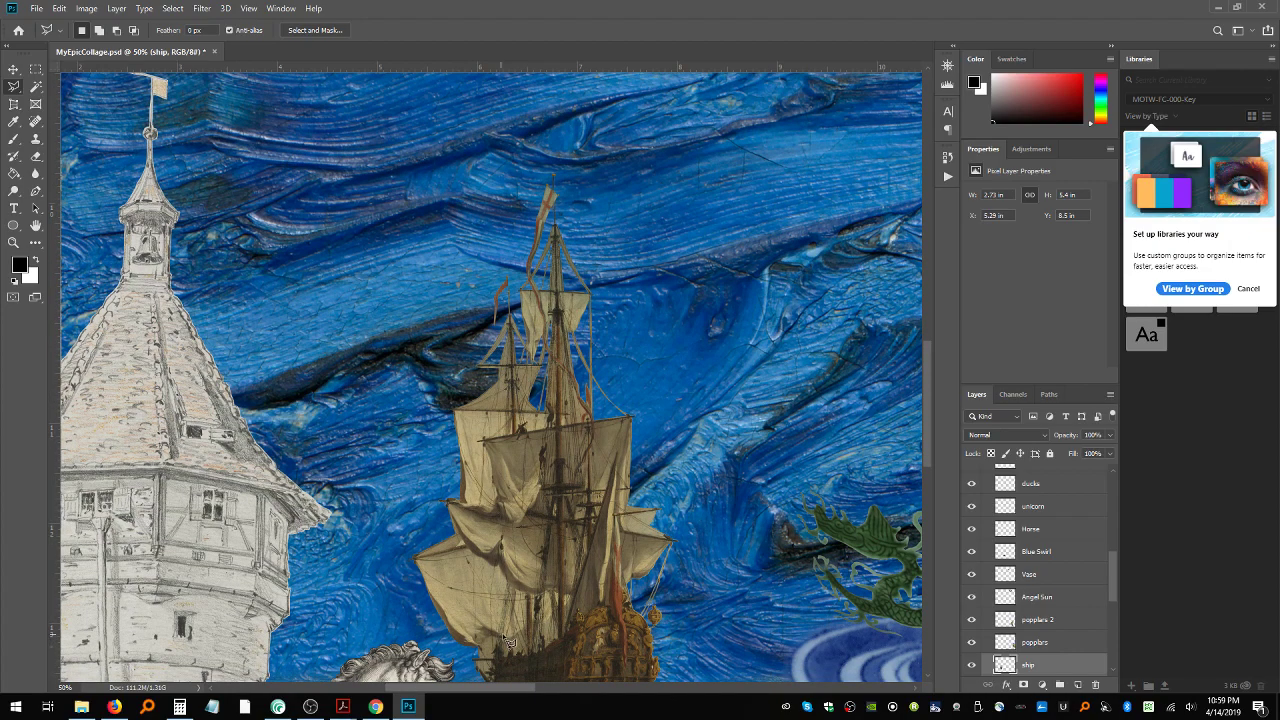
scroll(526, 512, down, 4)
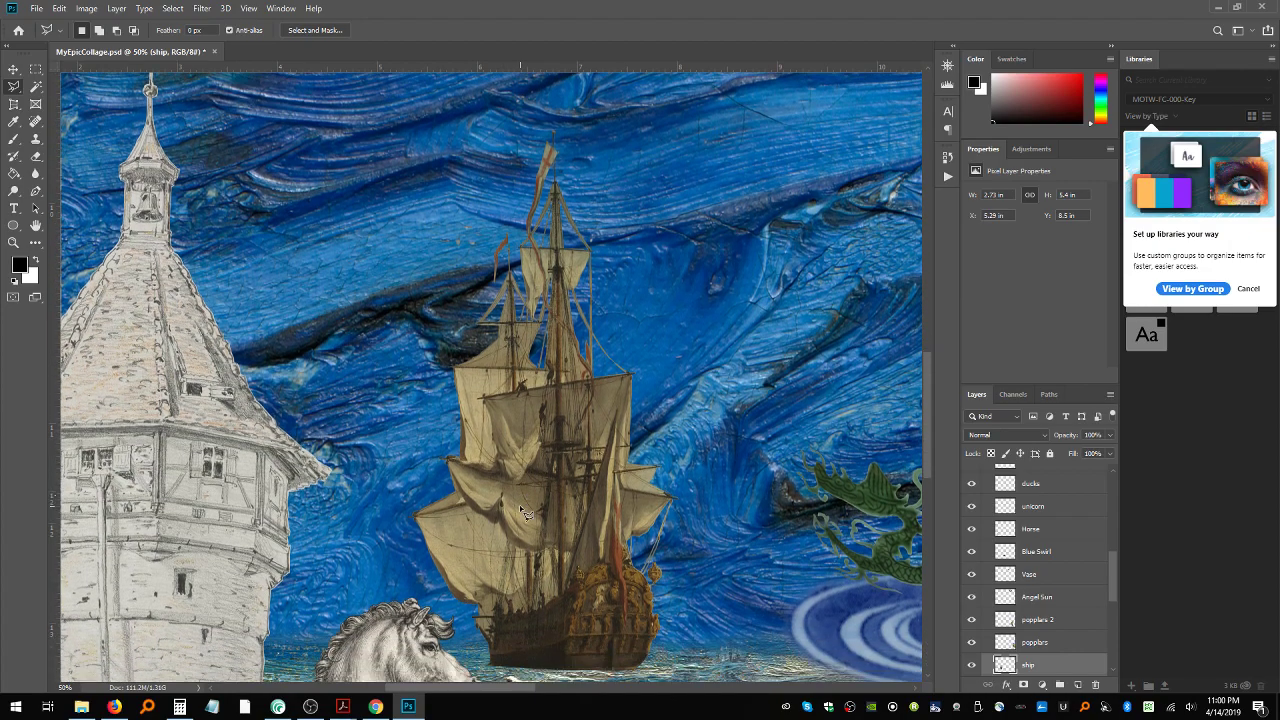
scroll(521, 512, down, 1)
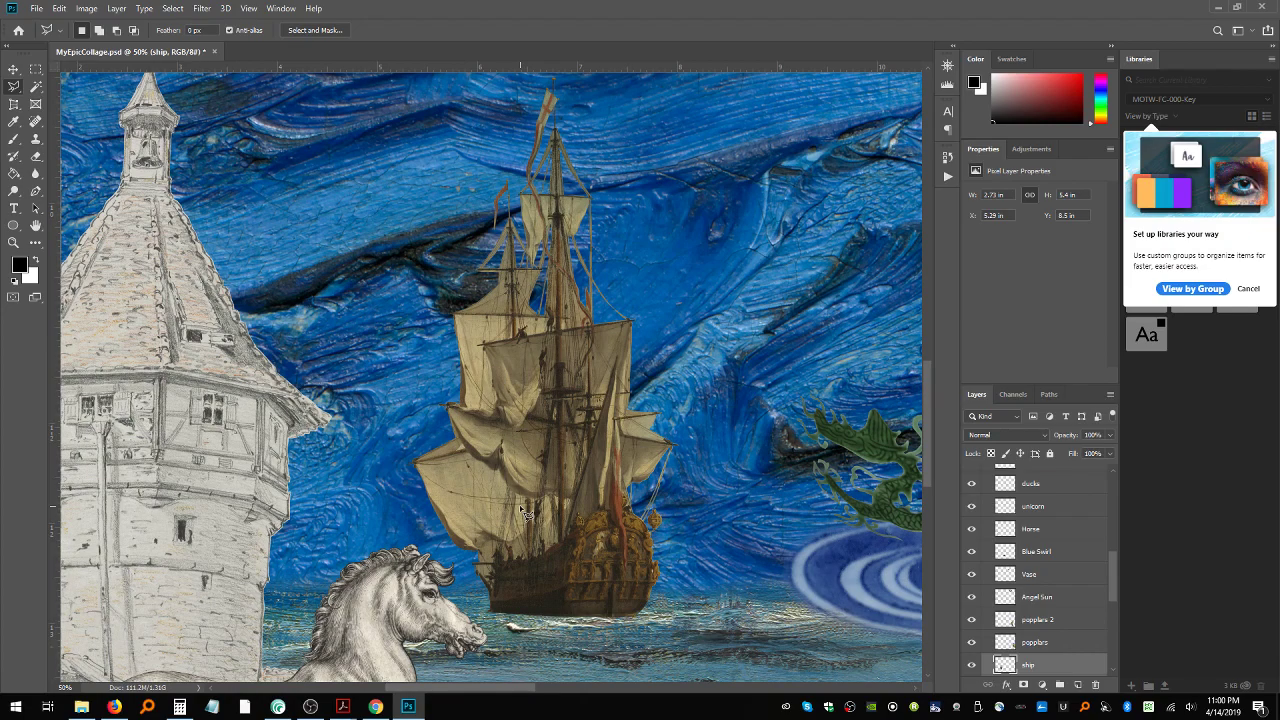
scroll(519, 504, up, 3)
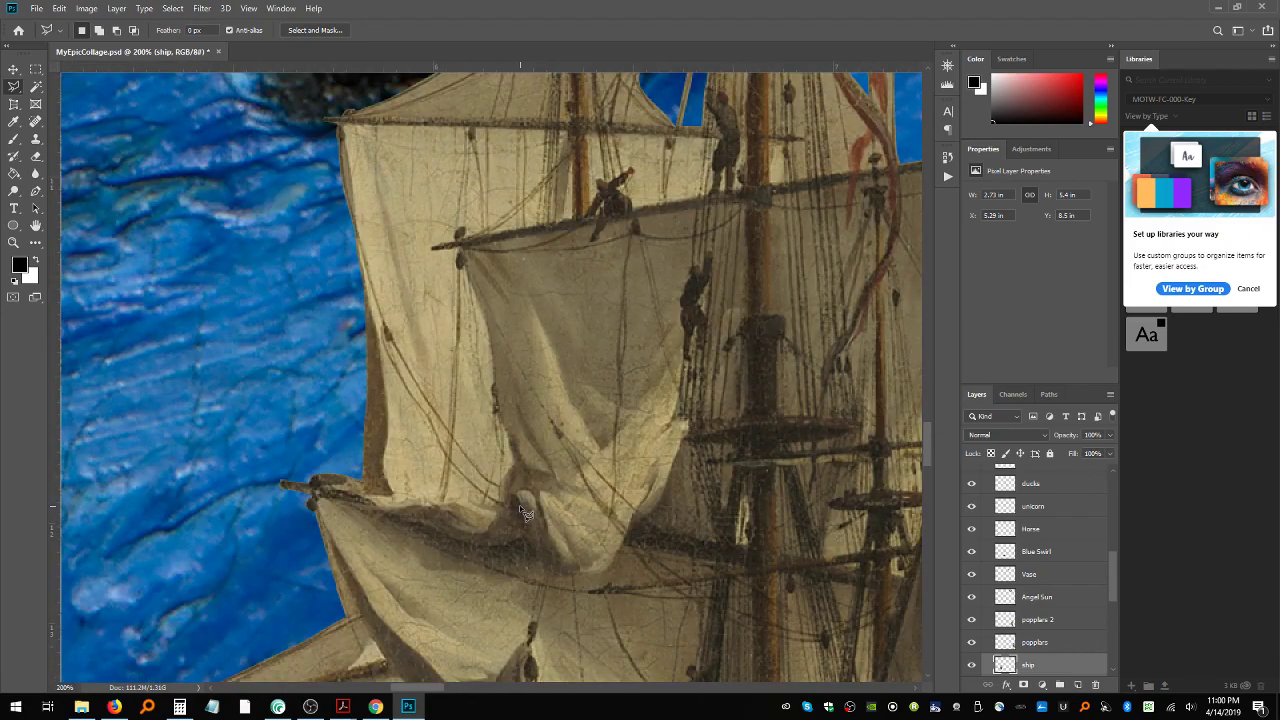
scroll(525, 513, up, 3)
Step: Lasso and delete the background areas between the red pennant's folds, the main mast's right shrouds and the large yard
drag(521, 512, 544, 713)
drag(411, 688, 425, 694)
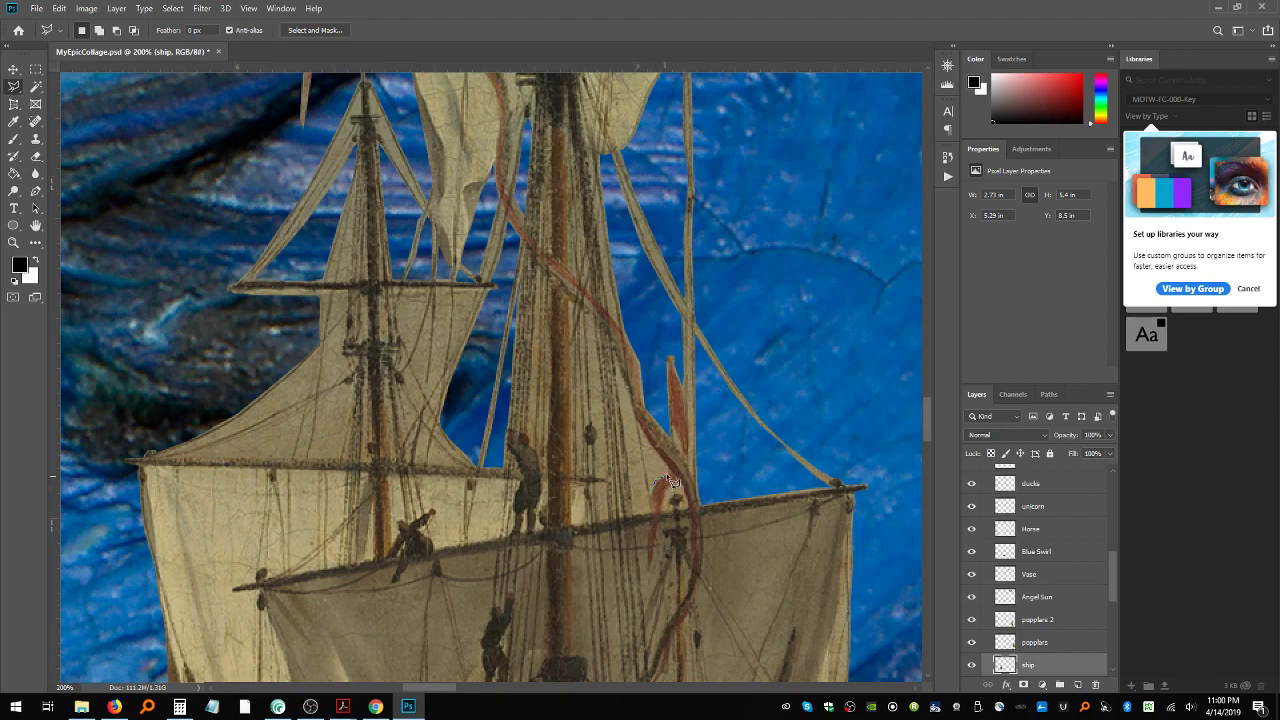
click(641, 430)
double_click(660, 500)
key(ctrl+d)
click(616, 363)
double_click(642, 514)
key(Delete)
key(ctrl+d)
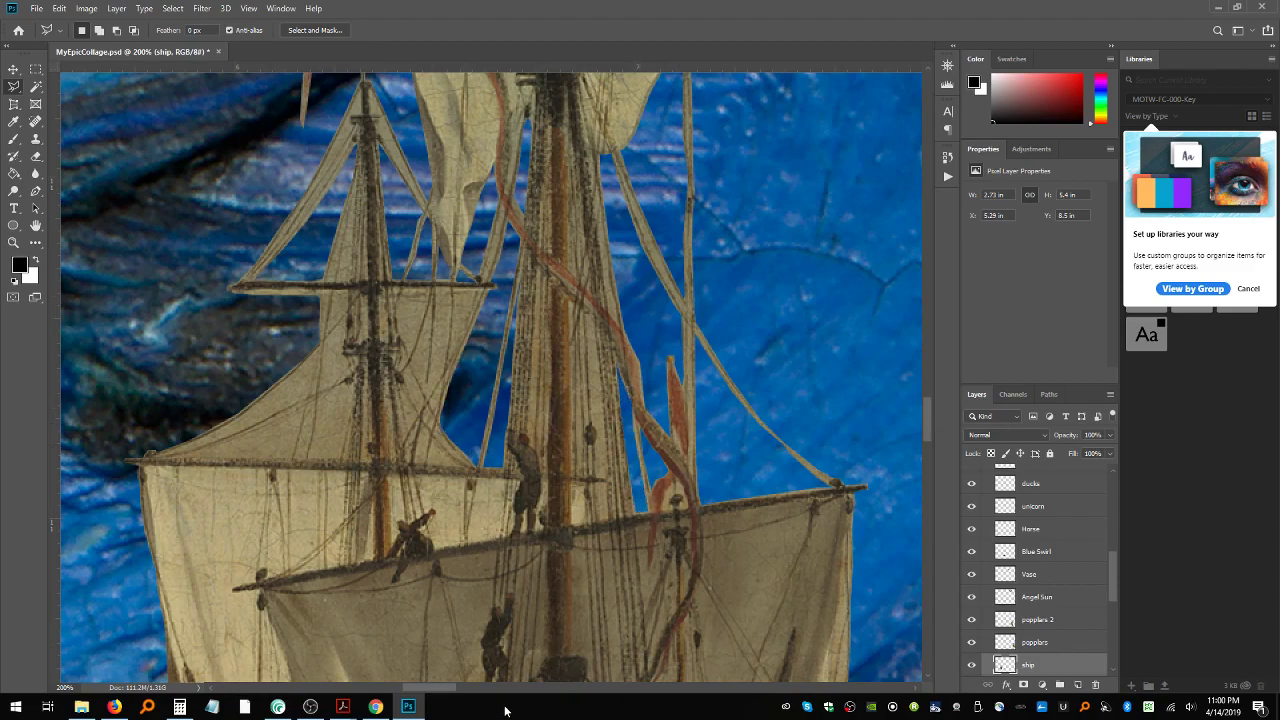
Step: Lasso and delete the narrow background slivers between the main mast's right-hand shroud ropes above the large yard
scroll(438, 692, left, 5)
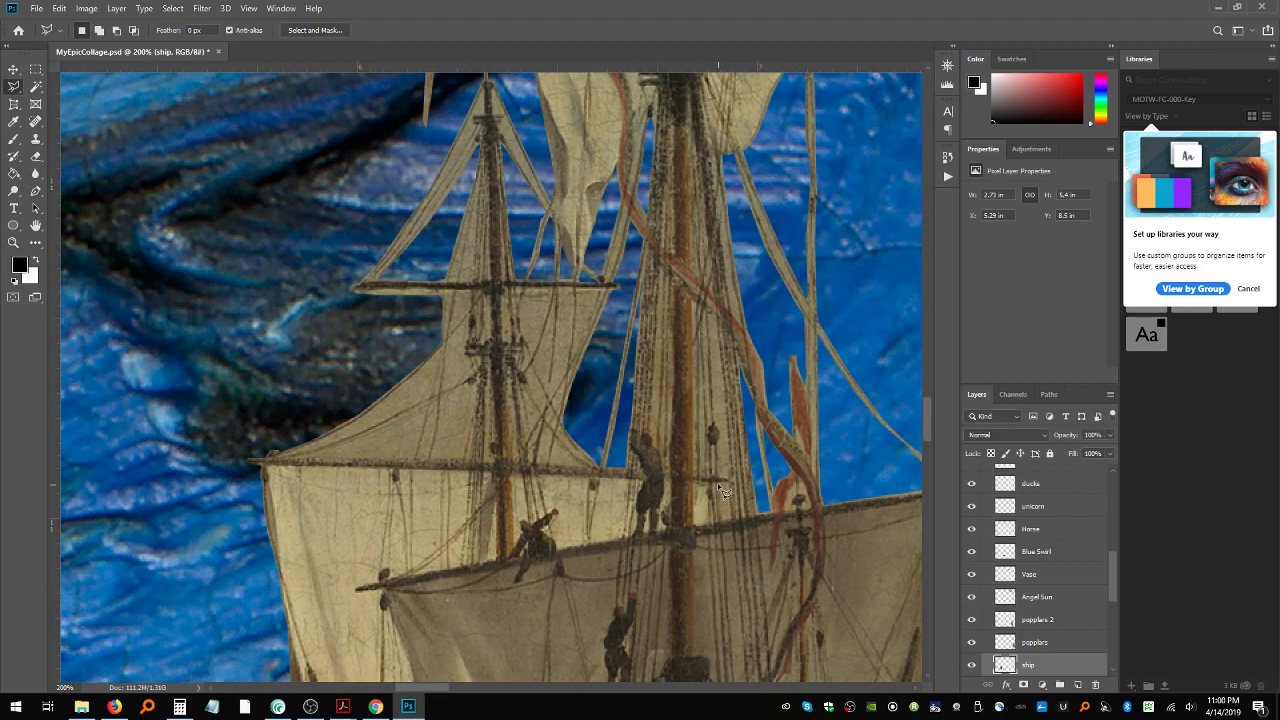
mouse_move(718, 483)
mouse_down()
mouse_move(722, 525)
mouse_move(721, 489)
mouse_up()
key(Delete)
mouse_move(729, 452)
mouse_down()
mouse_move(743, 385)
mouse_move(723, 375)
mouse_move(728, 335)
mouse_move(706, 315)
mouse_move(718, 420)
mouse_up()
key(Escape)
click(709, 316)
mouse_move(716, 327)
mouse_down()
mouse_move(727, 482)
mouse_move(713, 326)
mouse_up()
drag(712, 322, 714, 318)
key(ctrl+d)
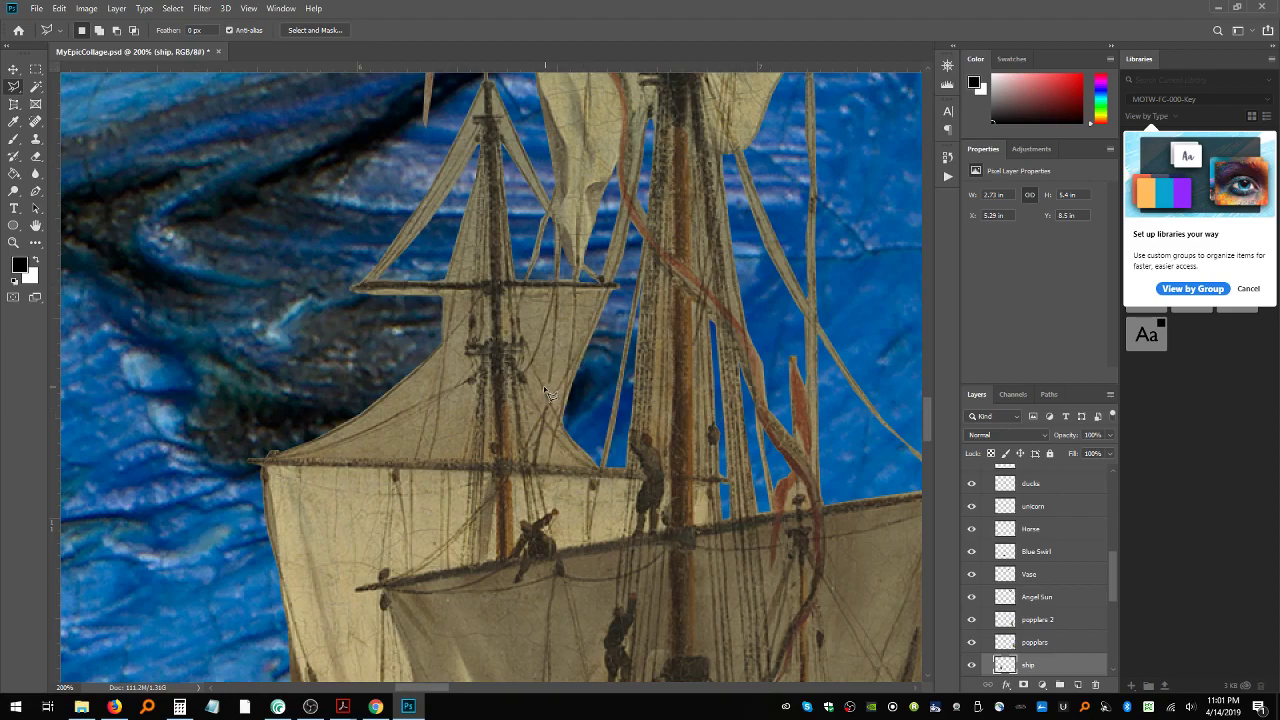
Step: Lasso and delete the background between the smaller mast's left diagonal stays and between the lower stay and the lower yard
drag(316, 457, 437, 401)
mouse_move(438, 353)
mouse_down()
mouse_move(358, 429)
mouse_move(289, 464)
mouse_up()
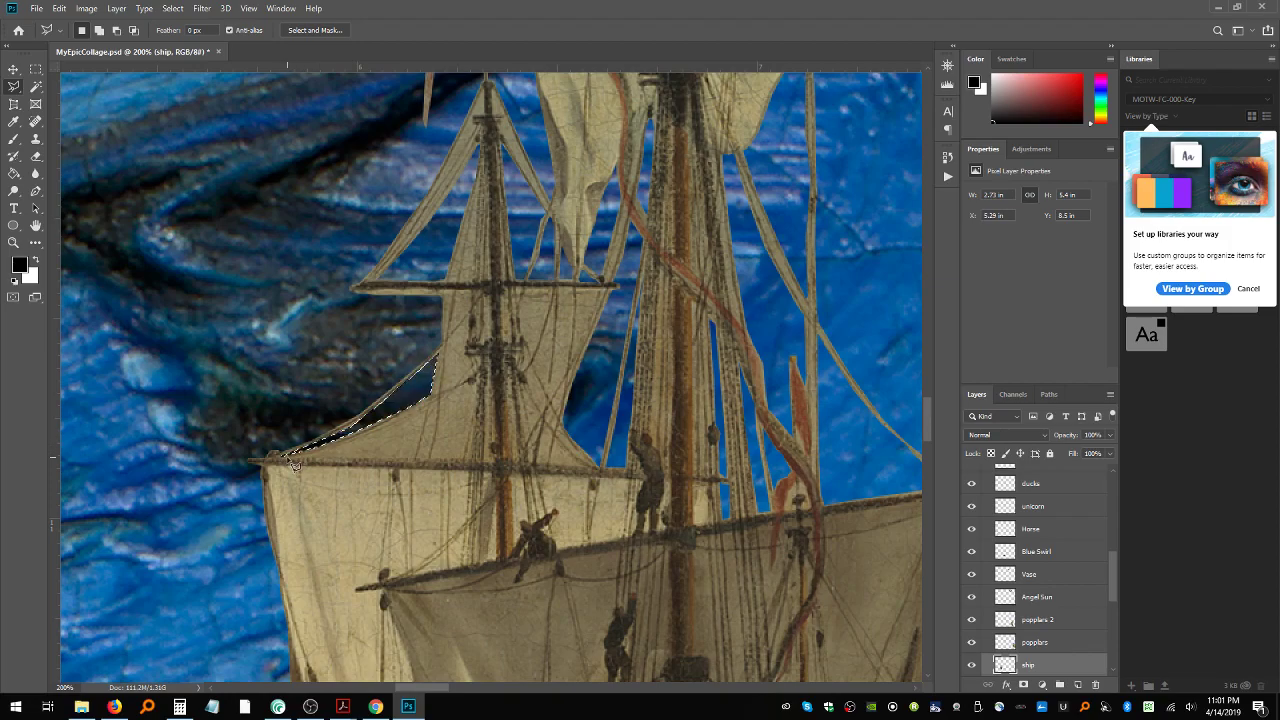
key(ctrl+d)
mouse_move(352, 463)
mouse_down()
mouse_move(413, 463)
mouse_move(427, 408)
mouse_move(404, 430)
mouse_move(300, 463)
mouse_up()
key(ctrl+d)
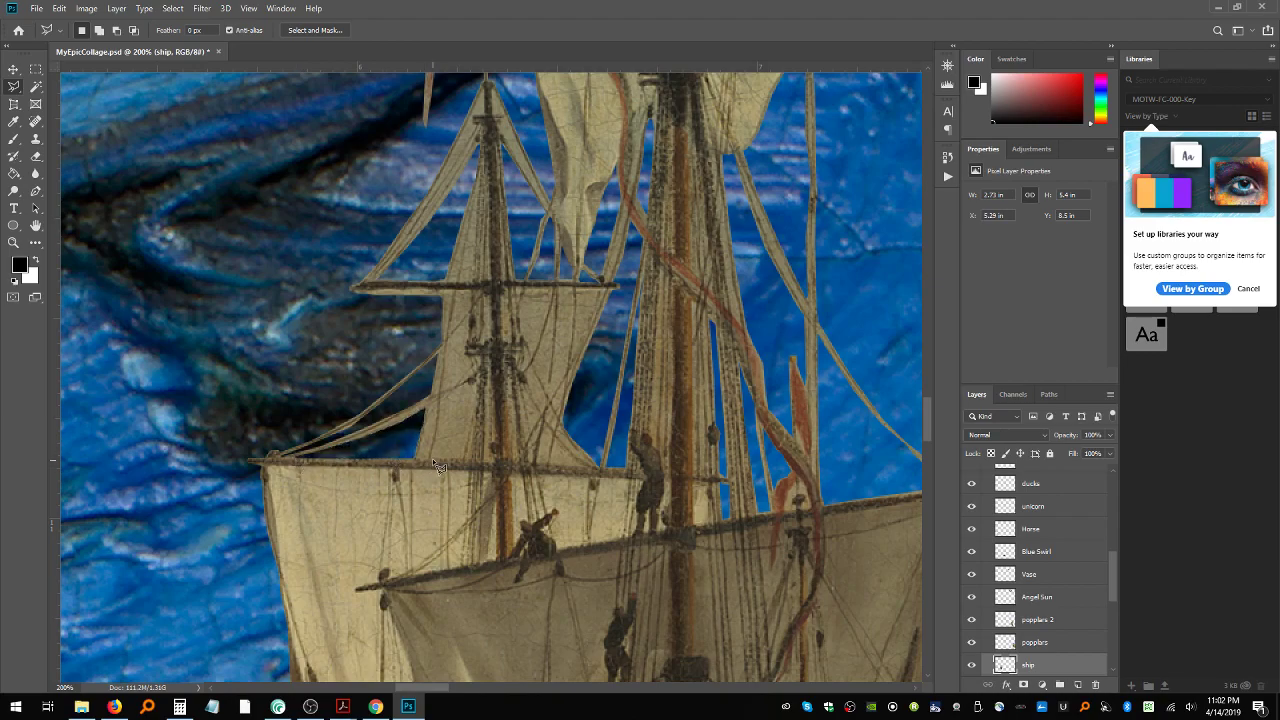
Step: Lasso and delete the background area above the lower yard between the smaller mast's left vertical rope and its shrouds
mouse_move(433, 458)
mouse_down()
mouse_move(460, 459)
mouse_move(476, 417)
mouse_up()
key(Escape)
mouse_move(434, 458)
mouse_down()
mouse_move(462, 460)
mouse_move(476, 391)
mouse_up()
key(Delete)
key(ctrl+d)
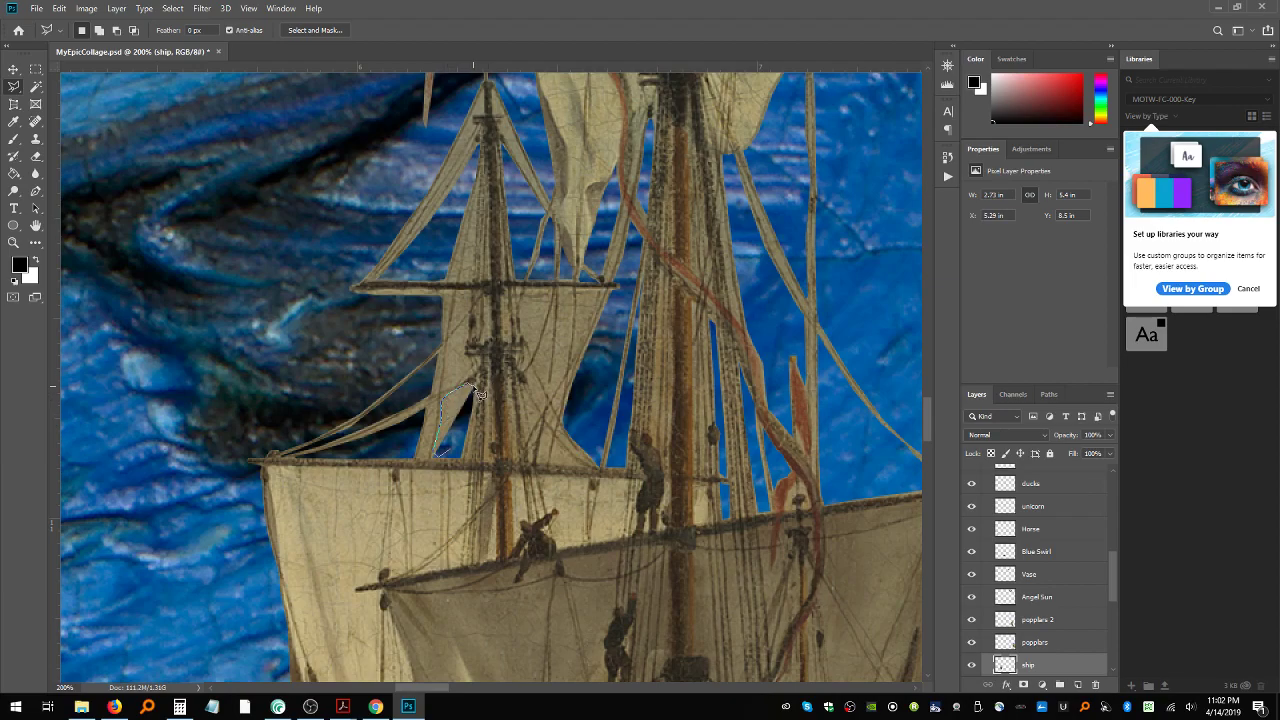
double_click(470, 425)
key(Delete)
key(ctrl+d)
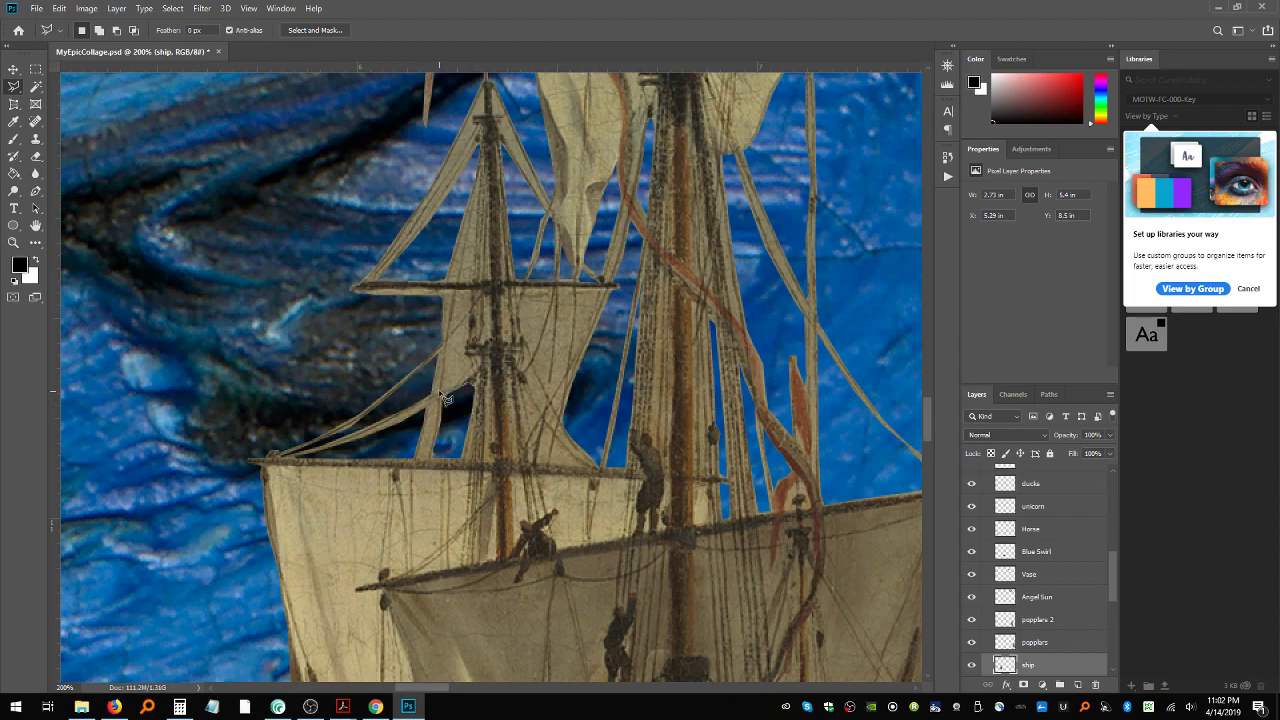
Step: Lasso and delete the background area beside the smaller mast's top platform, between the left rope, its shrouds and the diagonal stay
click(445, 389)
click(470, 362)
click(467, 319)
click(450, 342)
click(445, 388)
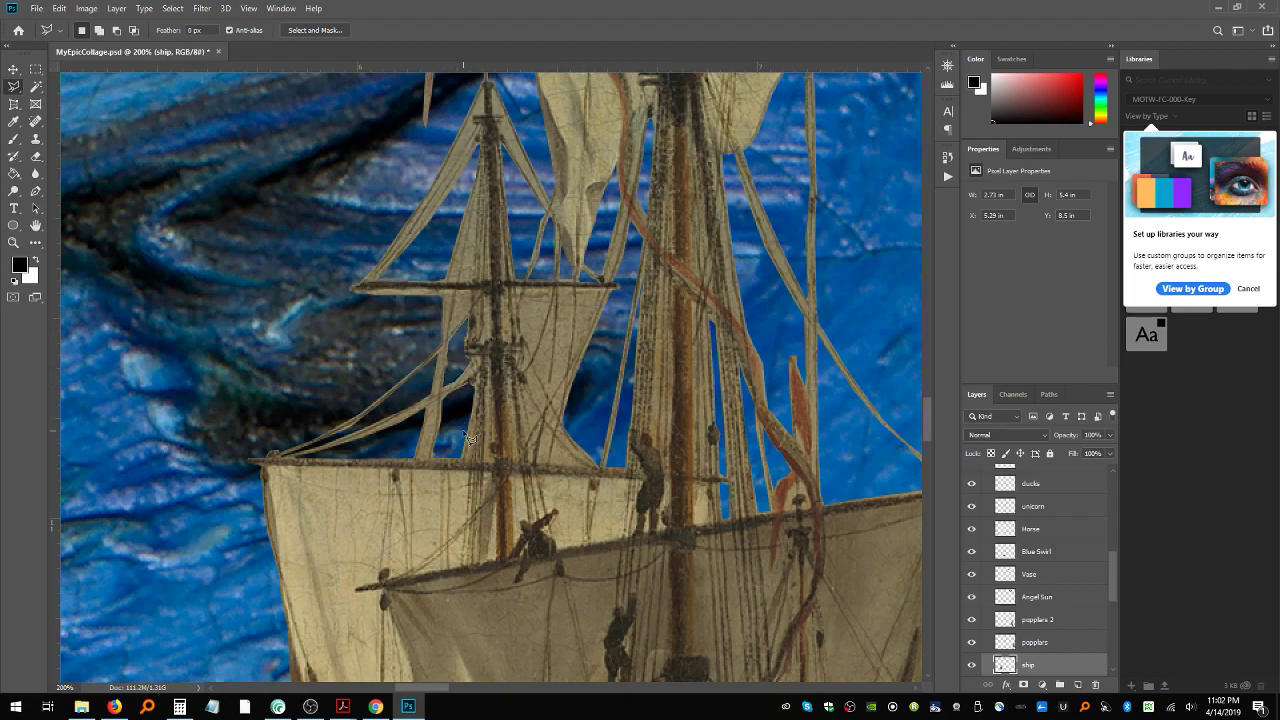
Step: Lasso and delete the small background areas directly beneath the upper yard, on the left side of the smaller mast
click(451, 332)
click(470, 294)
click(456, 296)
click(452, 331)
key(Delete)
key(ctrl+d)
mouse_move(478, 288)
mouse_down()
mouse_move(470, 241)
mouse_move(482, 205)
mouse_move(466, 288)
mouse_up()
key(Delete)
key(ctrl+d)
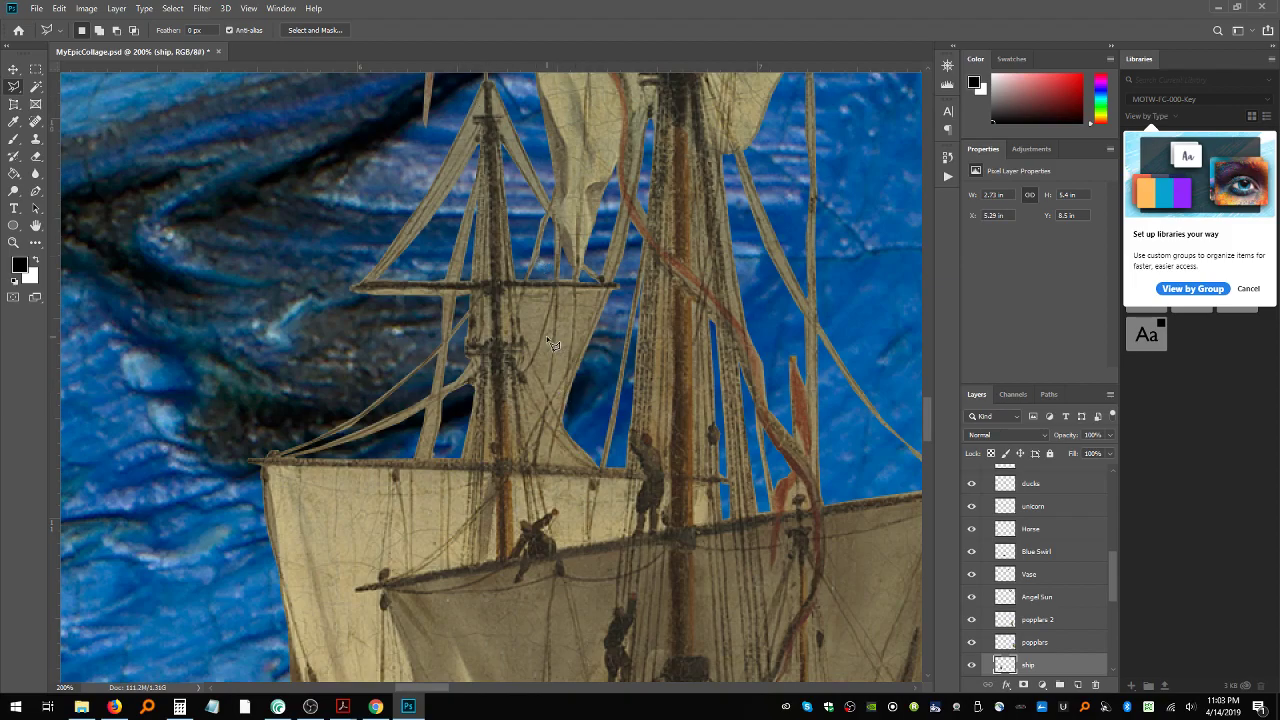
Step: Lasso and delete the background strips between the ropes beneath the upper yard, on the right side of the smaller mast
key(Escape)
click(523, 336)
click(521, 318)
key(Delete)
key(ctrl+d)
click(570, 293)
mouse_move(572, 358)
mouse_down()
mouse_move(552, 402)
mouse_move(563, 292)
mouse_up()
key(Delete)
key(ctrl+d)
mouse_move(604, 295)
mouse_down()
mouse_move(594, 292)
mouse_move(578, 364)
mouse_move(580, 301)
mouse_up()
key(ctrl+d)
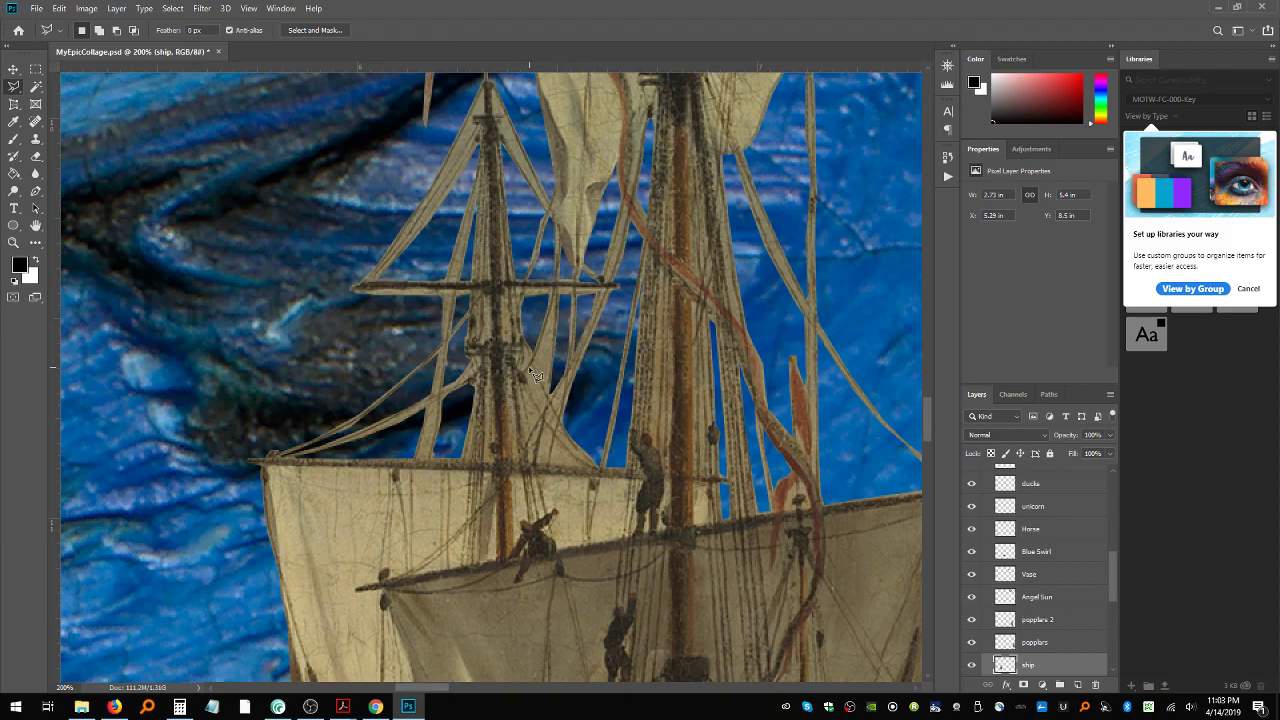
Step: Lasso and delete the thin background strip beside the smaller mast's right rope and the triangle below it above the lower yard
click(540, 373)
click(547, 384)
click(555, 296)
click(543, 377)
click(551, 464)
click(552, 463)
key(ctrl+d)
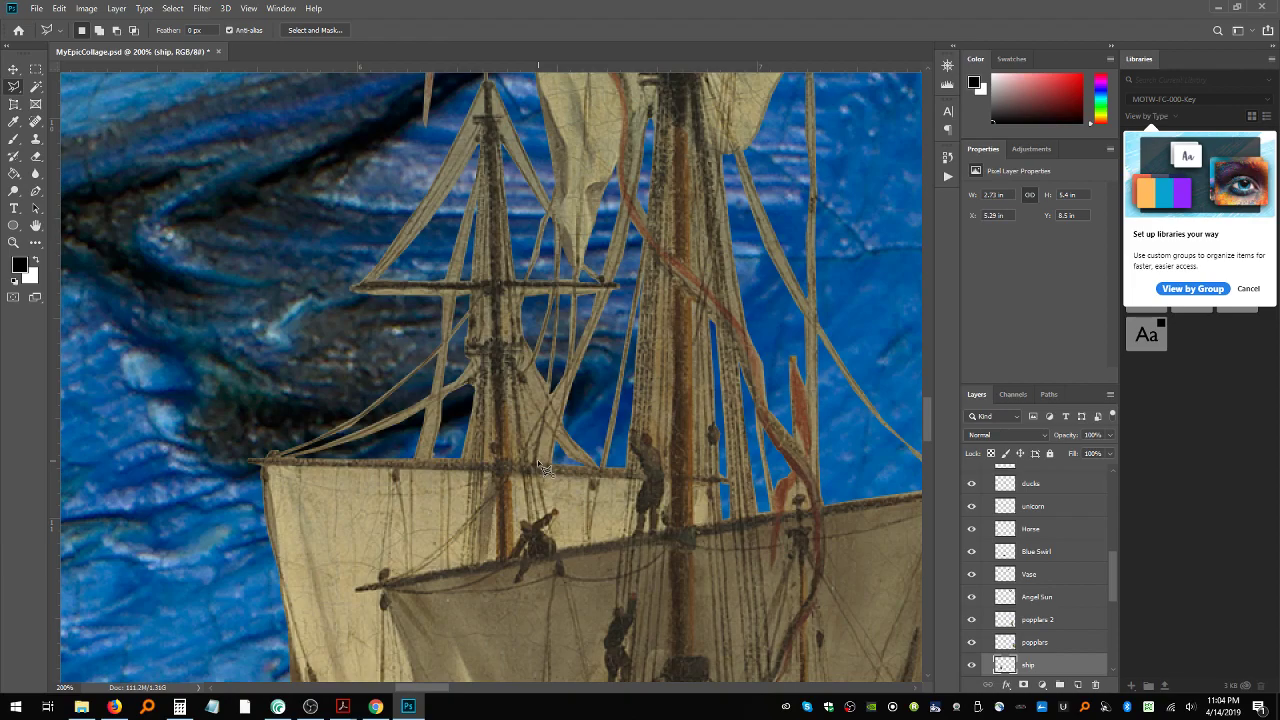
Step: Lasso and delete the small background slivers between the crossing ropes and the smaller mast's right shrouds, above the lower yard
click(545, 464)
click(552, 432)
click(543, 426)
click(541, 463)
click(531, 368)
click(525, 376)
click(533, 392)
double_click(545, 410)
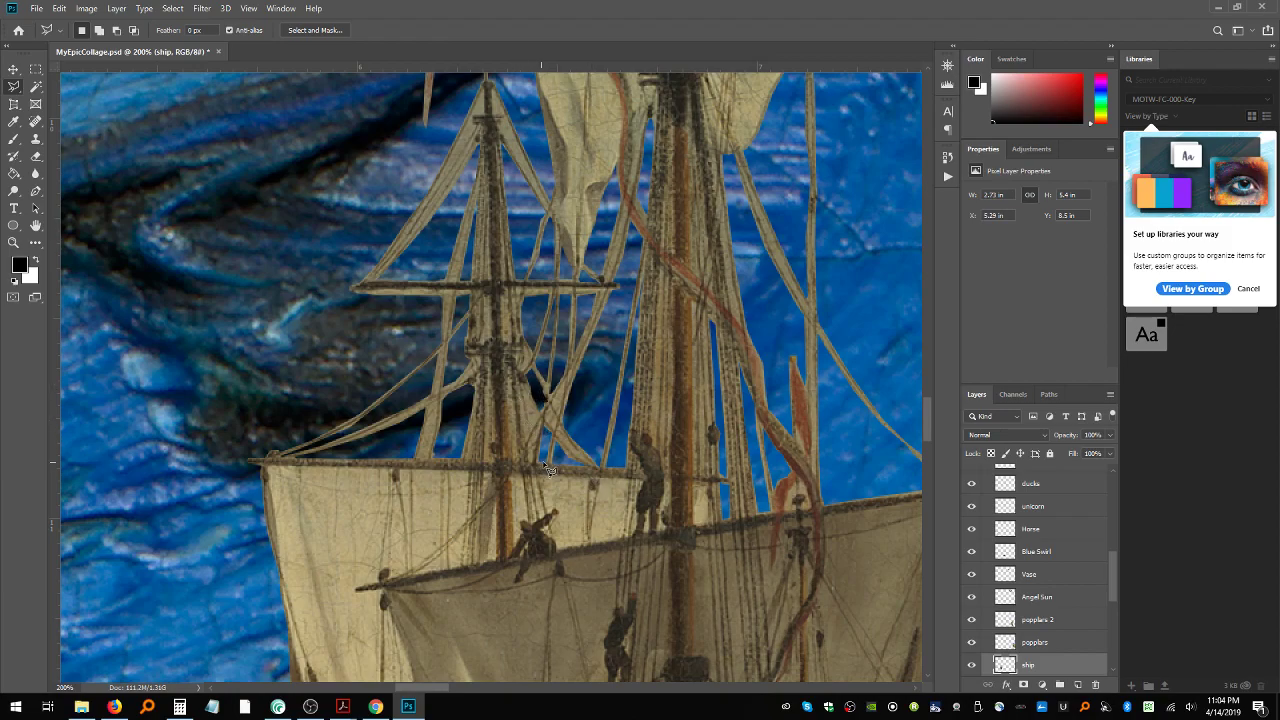
Step: Lasso and delete the thin background slivers inside the rope pair left of the smaller mast, above and below the diagonal stay
click(427, 458)
click(435, 410)
click(427, 459)
key(Delete)
key(ctrl+d)
click(443, 352)
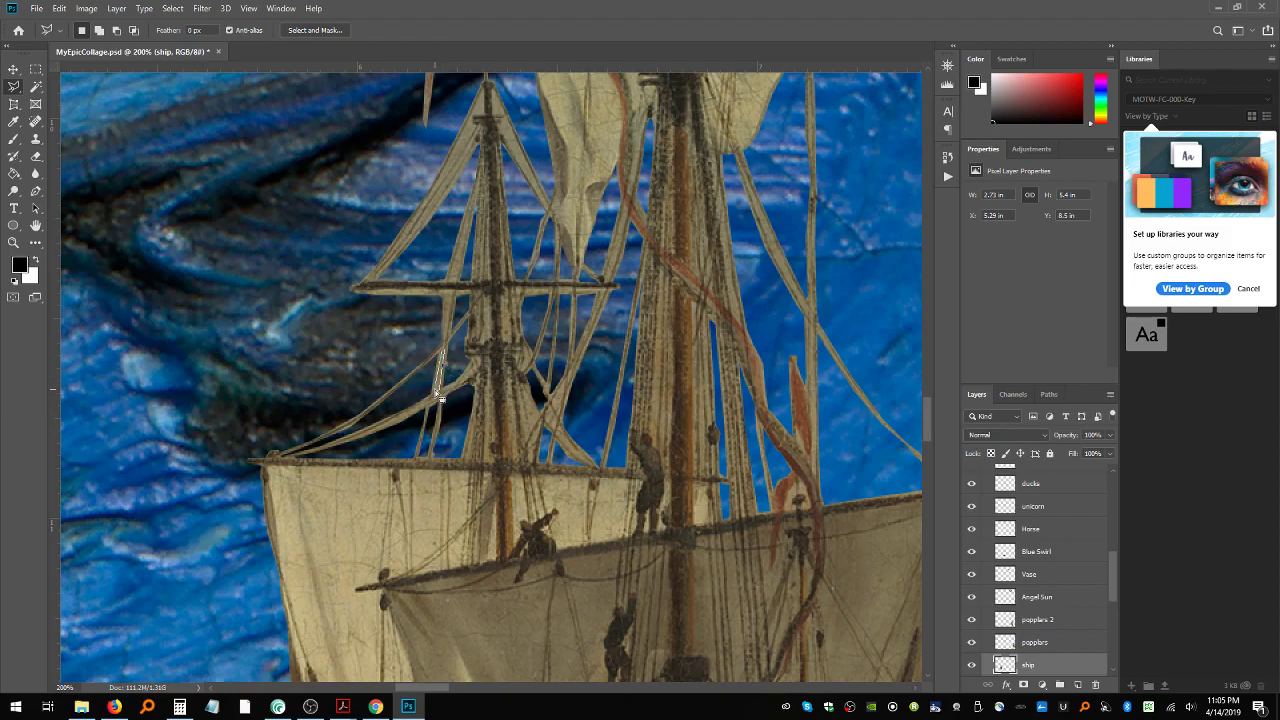
Step: Lasso and delete the background sliver along the smaller mast's left shrouds, just above the upper yard
click(455, 280)
click(472, 205)
click(455, 282)
key(ctrl+minus)
key(ctrl+minus)
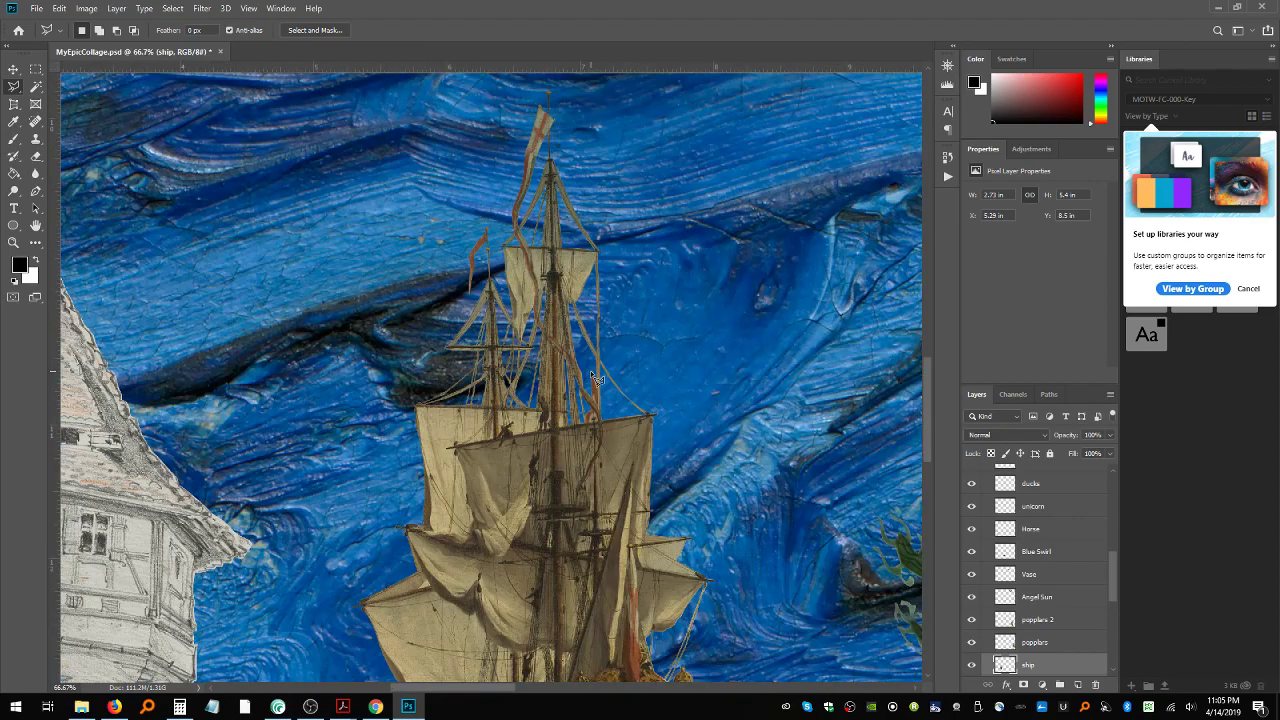
Step: Lasso and delete the background sliver between the ropes beneath the ship's bow beam
key(ctrl+plus)
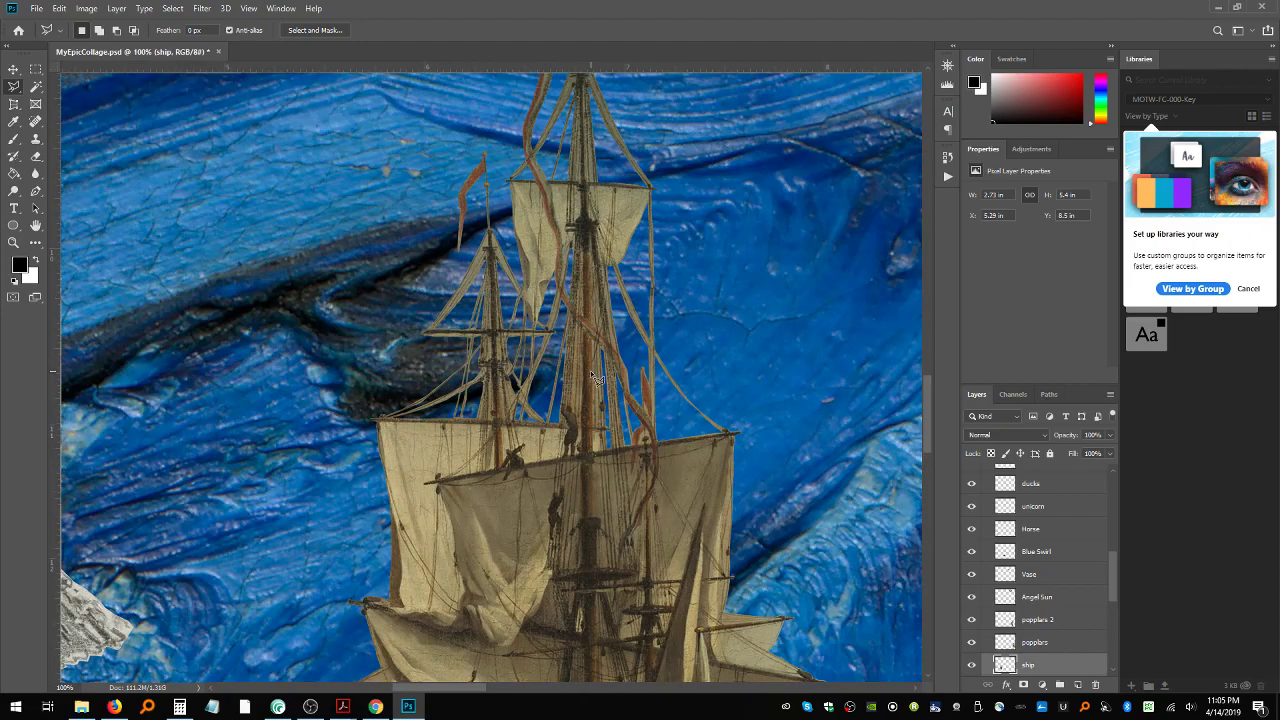
key(ctrl+minus)
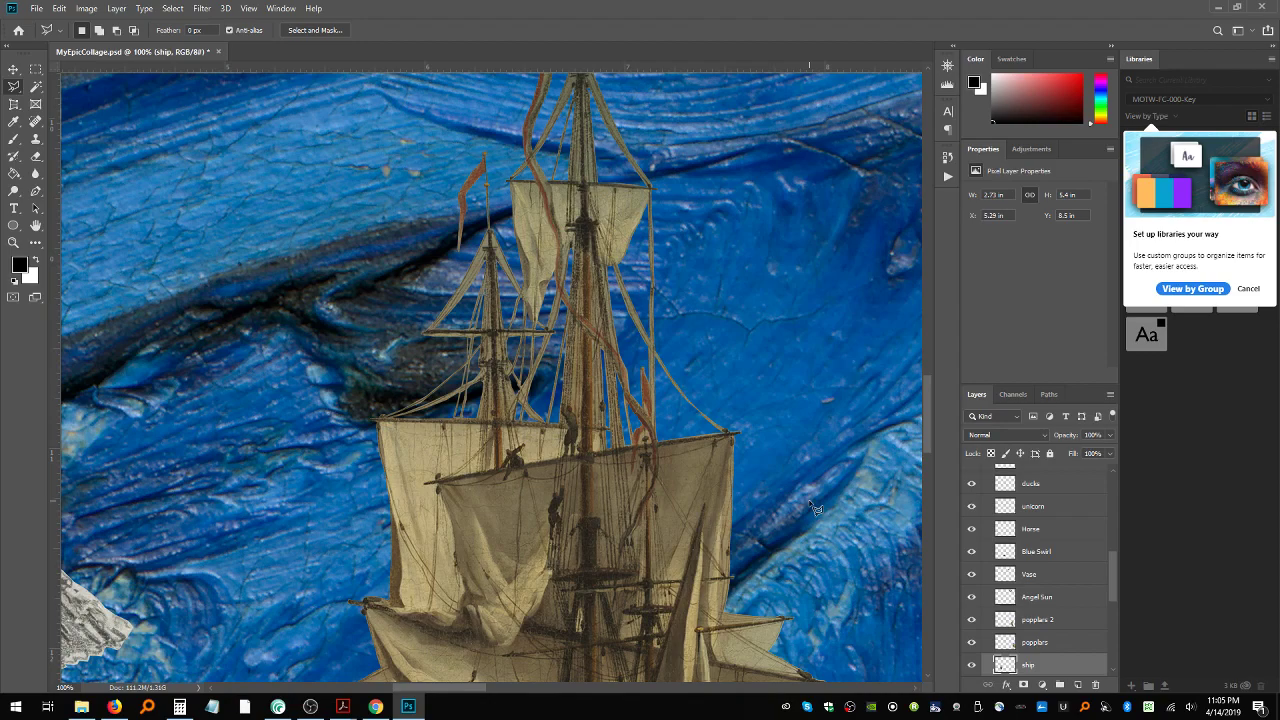
scroll(815, 510, down, 5)
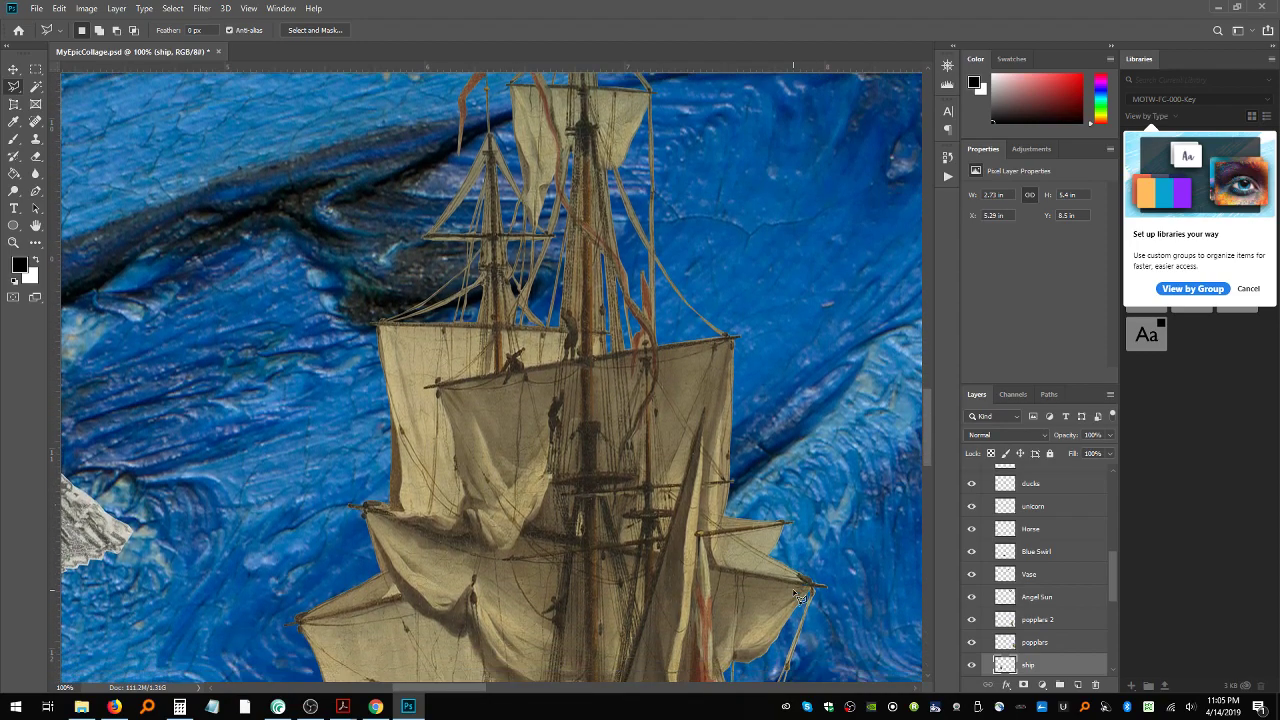
scroll(800, 598, down, 7)
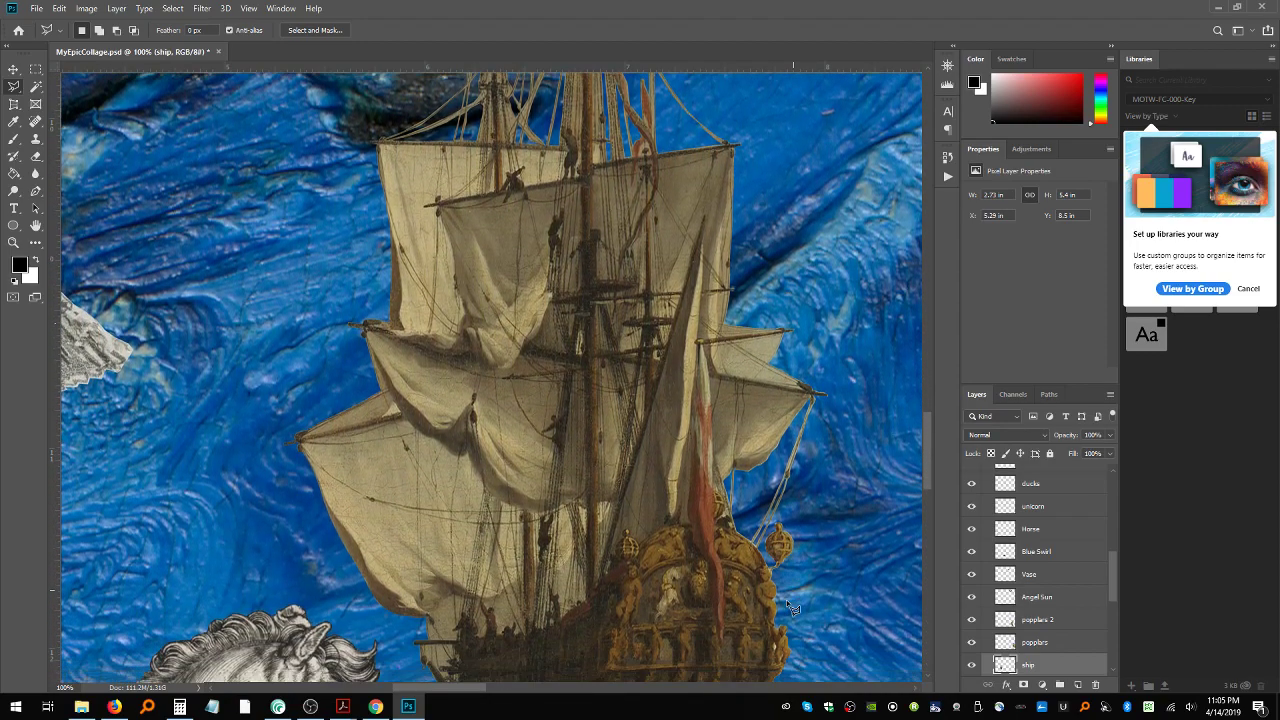
scroll(787, 600, down, 6)
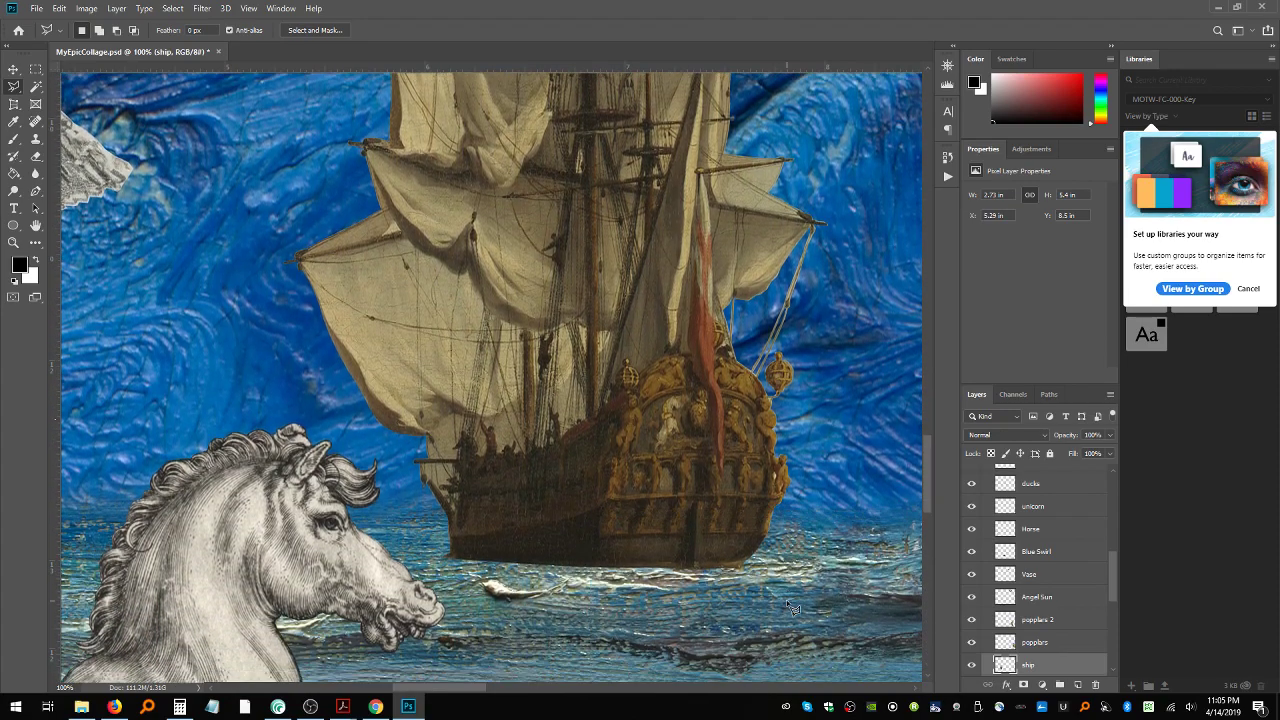
key(ctrl+plus)
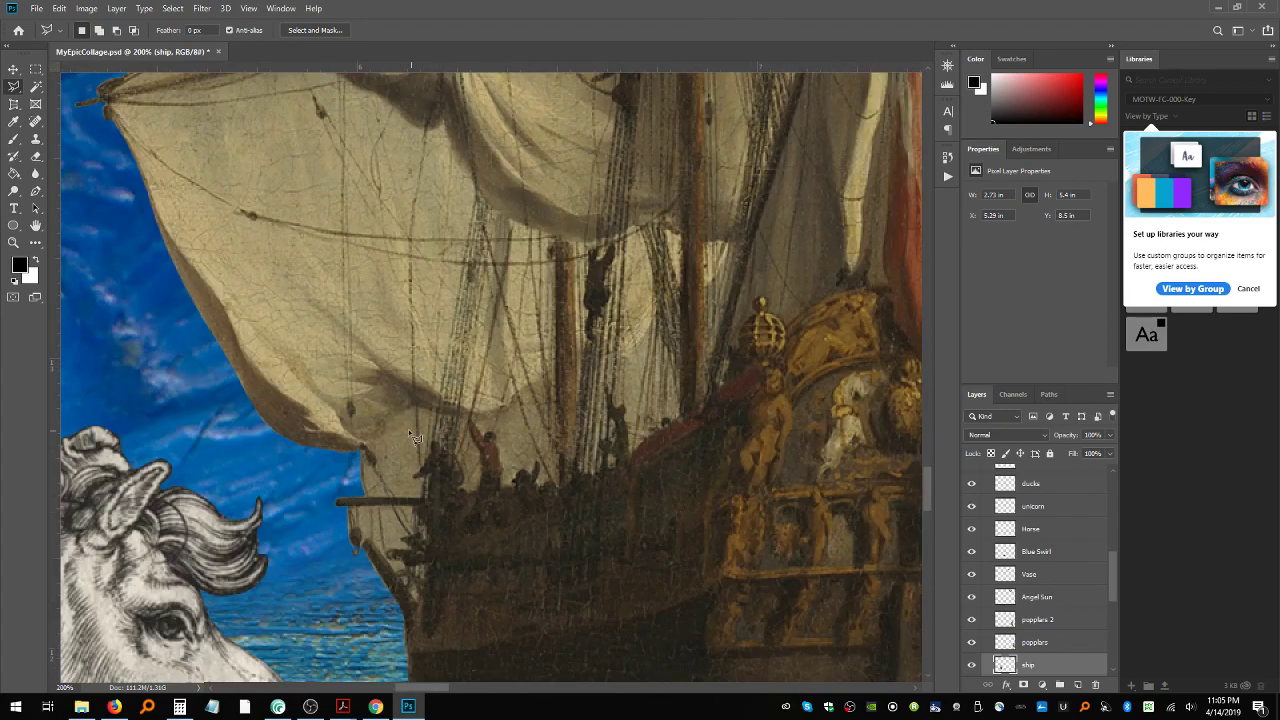
click(359, 510)
click(362, 531)
click(374, 508)
key(Escape)
click(380, 548)
click(377, 507)
click(379, 546)
key(Delete)
key(ctrl+d)
Step: Lasso and delete the remaining background beneath the bow beam beside the hull and the narrow rope gap just above the beam
click(391, 506)
click(381, 507)
click(381, 540)
double_click(408, 550)
key(Delete)
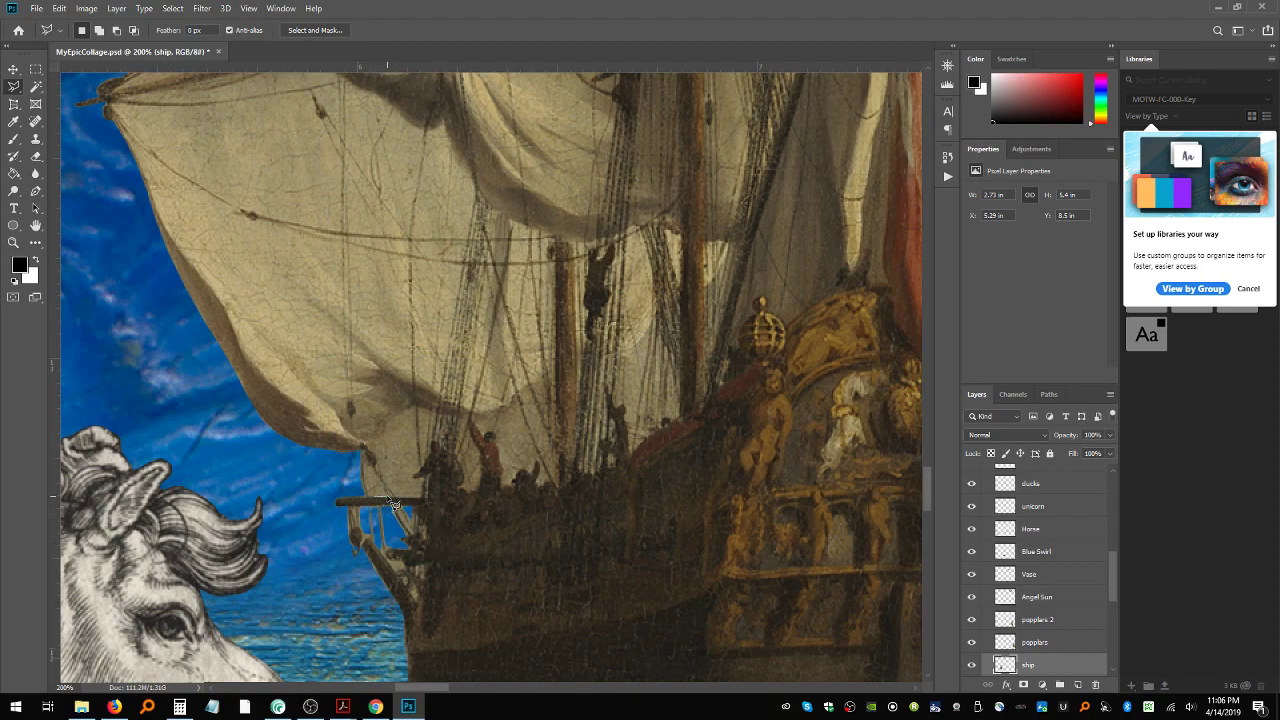
mouse_move(379, 475)
mouse_down()
mouse_move(366, 462)
mouse_move(386, 505)
mouse_up()
key(Delete)
key(ctrl+d)
Step: Lasso and delete the larger background area above the bow beam, between the lower sail's edge, the bow ropes and the foremost shroud
click(402, 495)
click(420, 496)
click(413, 478)
click(417, 406)
click(389, 421)
click(386, 436)
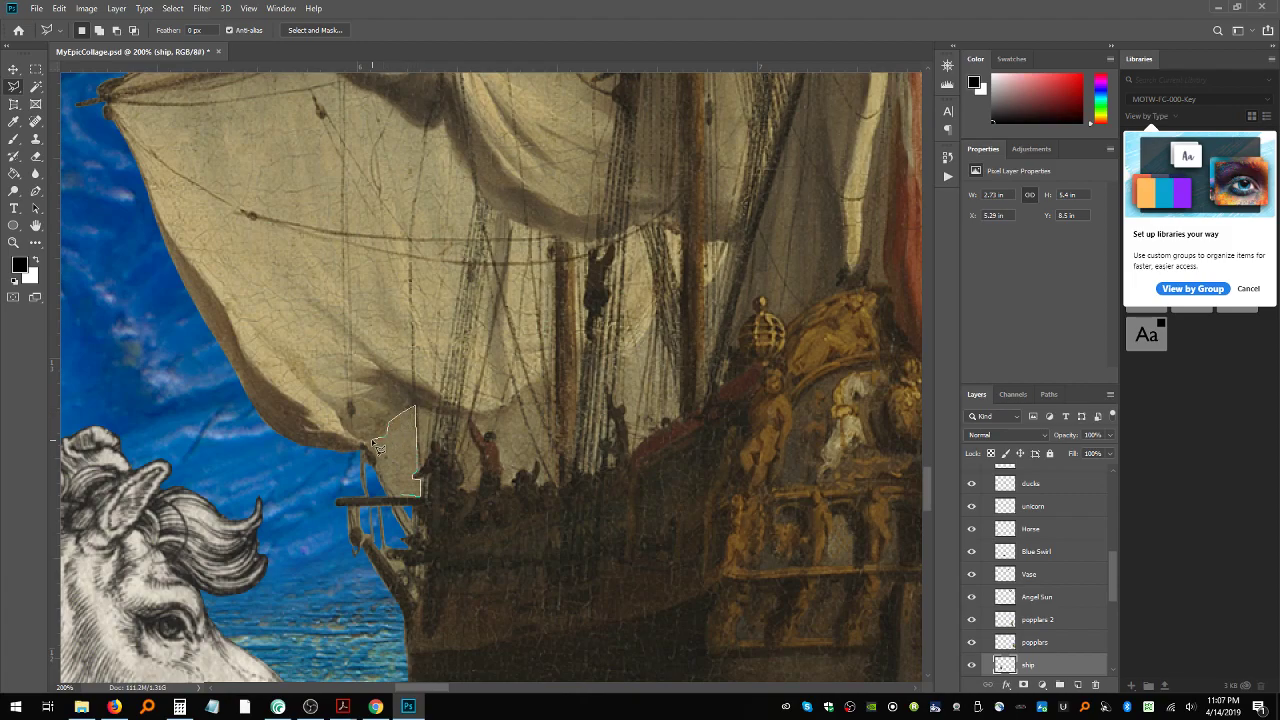
click(368, 443)
double_click(393, 483)
key(Delete)
key(ctrl+d)
Step: Lasso and delete the thin background sliver between the diagonal bow ropes just above the bow beam
click(394, 456)
click(383, 474)
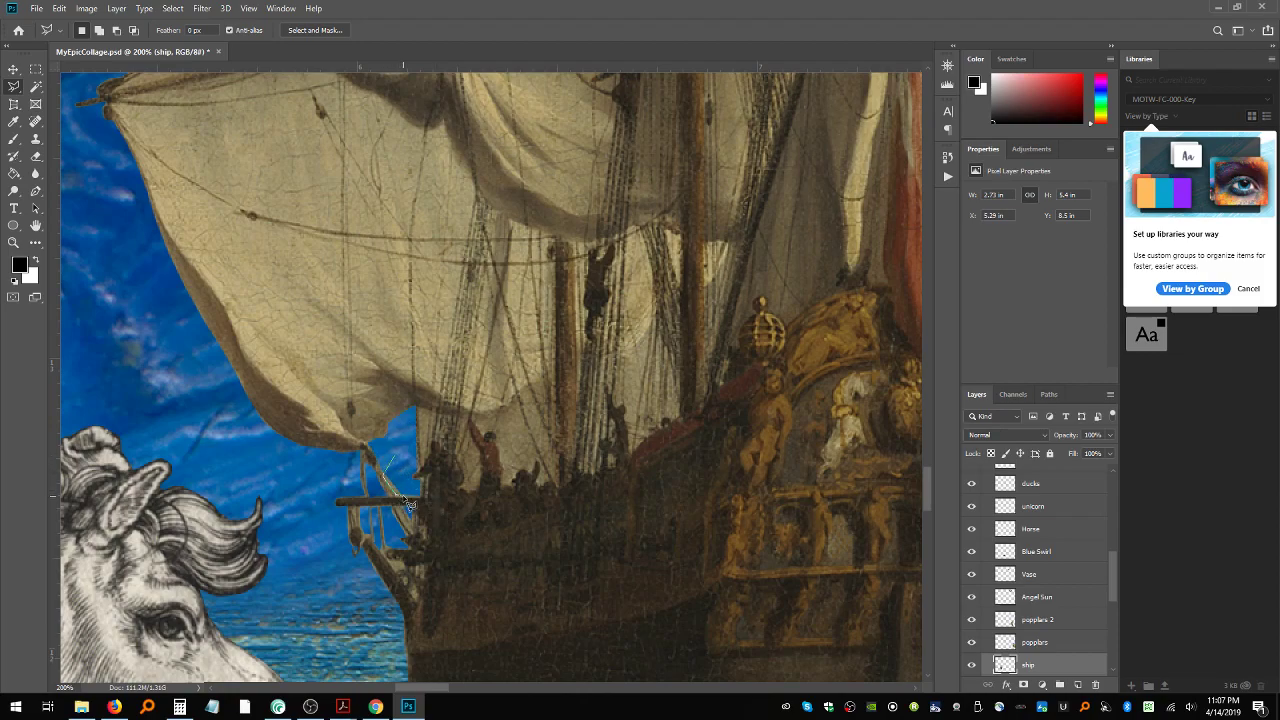
double_click(402, 467)
key(Delete)
key(ctrl+d)
Step: Lasso and delete the background wedge under the lower sail, between the red-clad figure and the diagonal rope
click(537, 461)
click(517, 403)
click(511, 411)
click(500, 412)
key(Delete)
key(ctrl+d)
Step: Lasso and delete the leftover background strip along the red-clad figure's right side, down to the deck crew
click(511, 414)
click(497, 441)
click(500, 453)
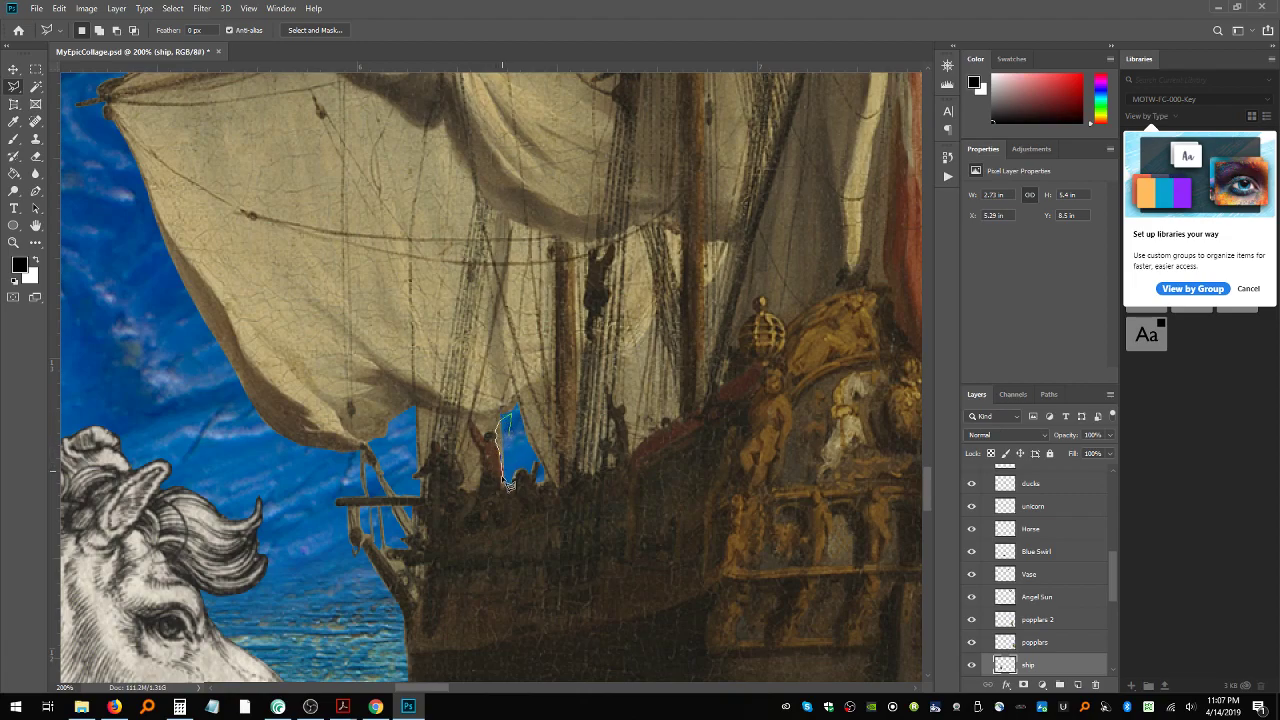
click(506, 483)
double_click(513, 448)
key(Delete)
key(ctrl+d)
Step: Lasso and delete the narrow background gap between the diagonal ropes right of the red-clad figure
click(516, 401)
key(Escape)
key(ctrl+z)
click(527, 388)
click(557, 483)
click(526, 396)
key(ctrl+d)
scroll(596, 474, up, 1)
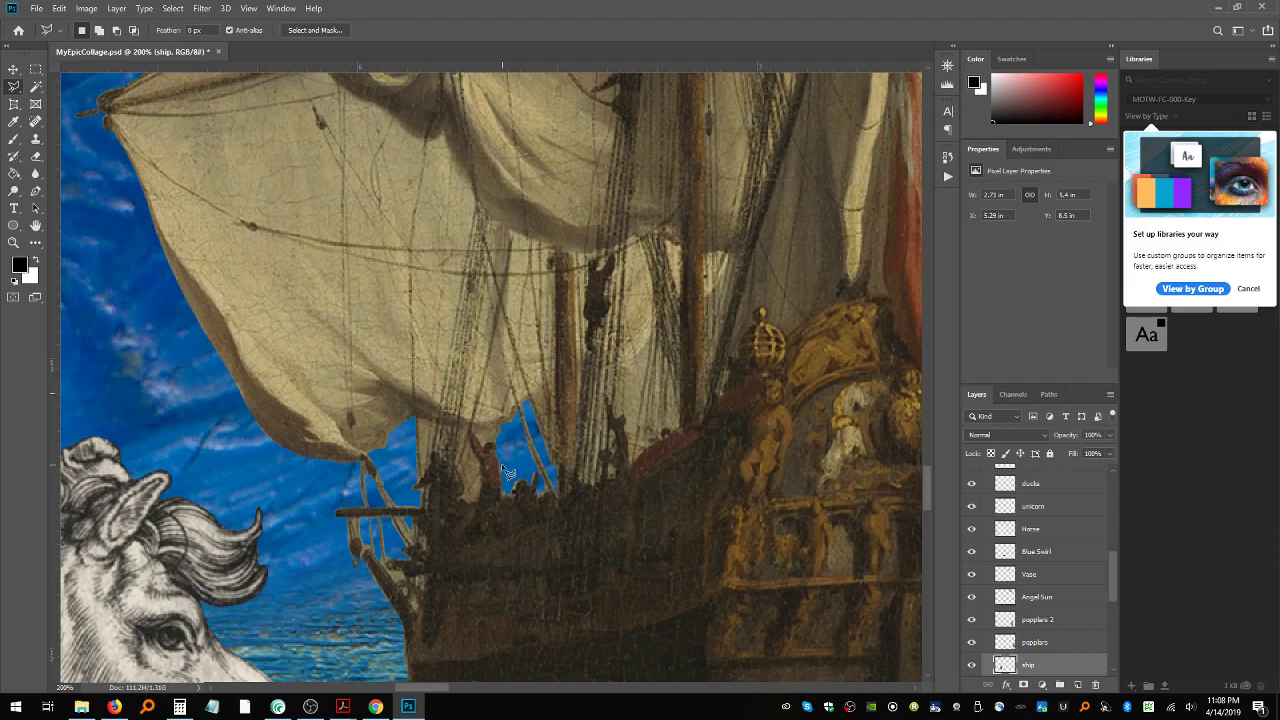
Step: Lasso and delete the background gaps left of the red-clad figure, and the thin strip beside the foremost shroud below the sail
mouse_move(483, 488)
mouse_down()
mouse_move(478, 458)
mouse_move(464, 471)
mouse_move(468, 503)
mouse_up()
click(462, 498)
key(Delete)
key(ctrl+d)
drag(484, 438, 487, 465)
key(Delete)
key(ctrl+d)
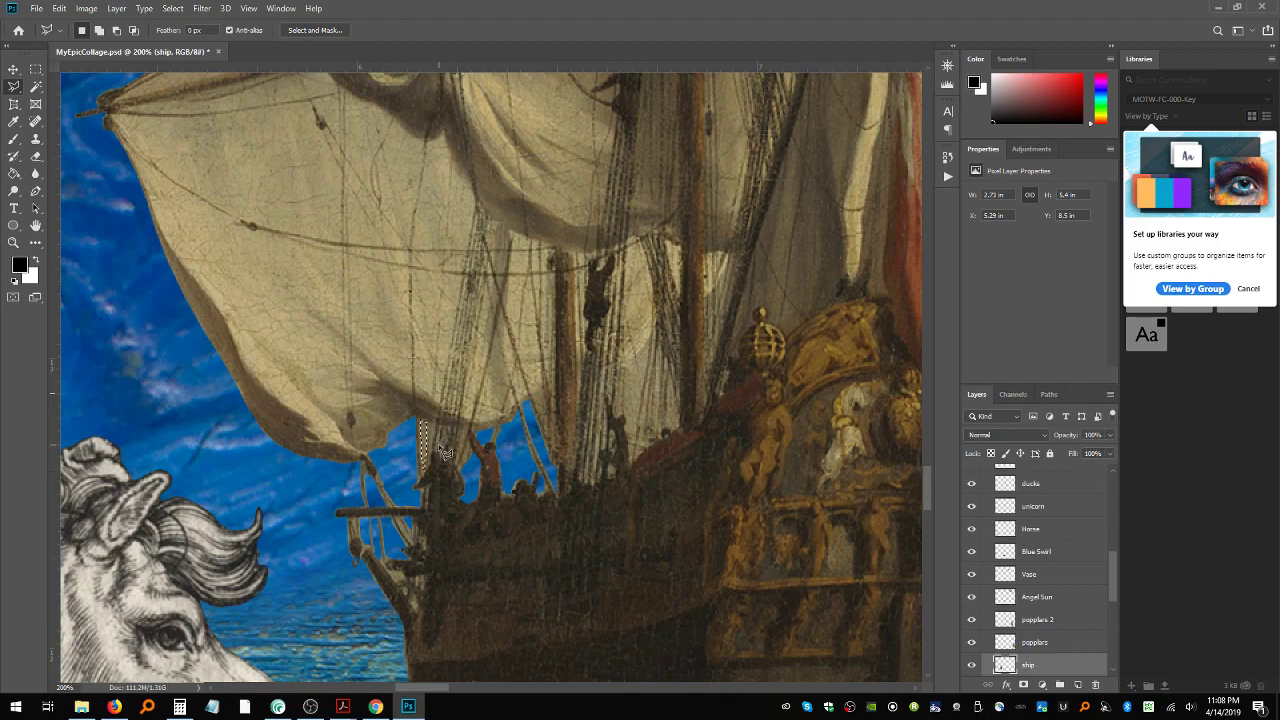
click(443, 452)
Step: Lasso and delete the background wedge between the shrouds above the deck, just right of the raised-arm figure near midship
click(626, 365)
click(648, 345)
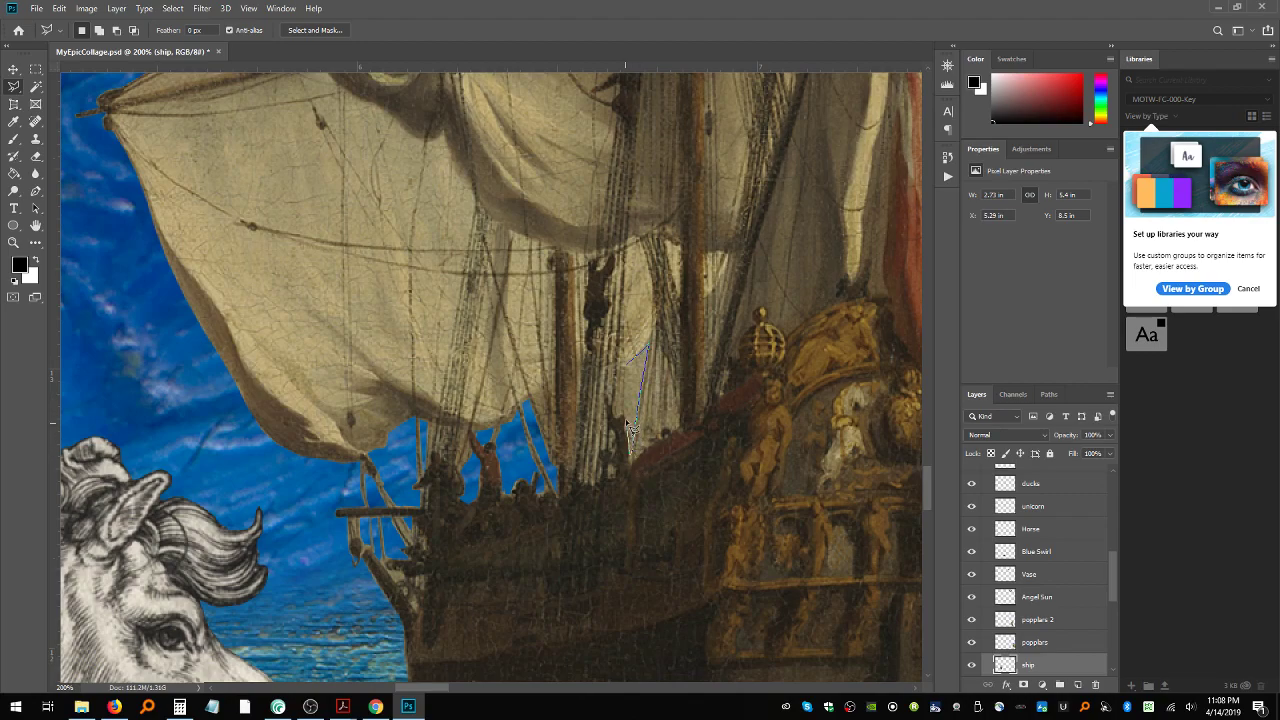
click(620, 422)
double_click(631, 369)
key(Delete)
key(ctrl+d)
Step: Delete the popplars 2 layer from the collage and save the document
key(ctrl+minus)
key(ctrl+minus)
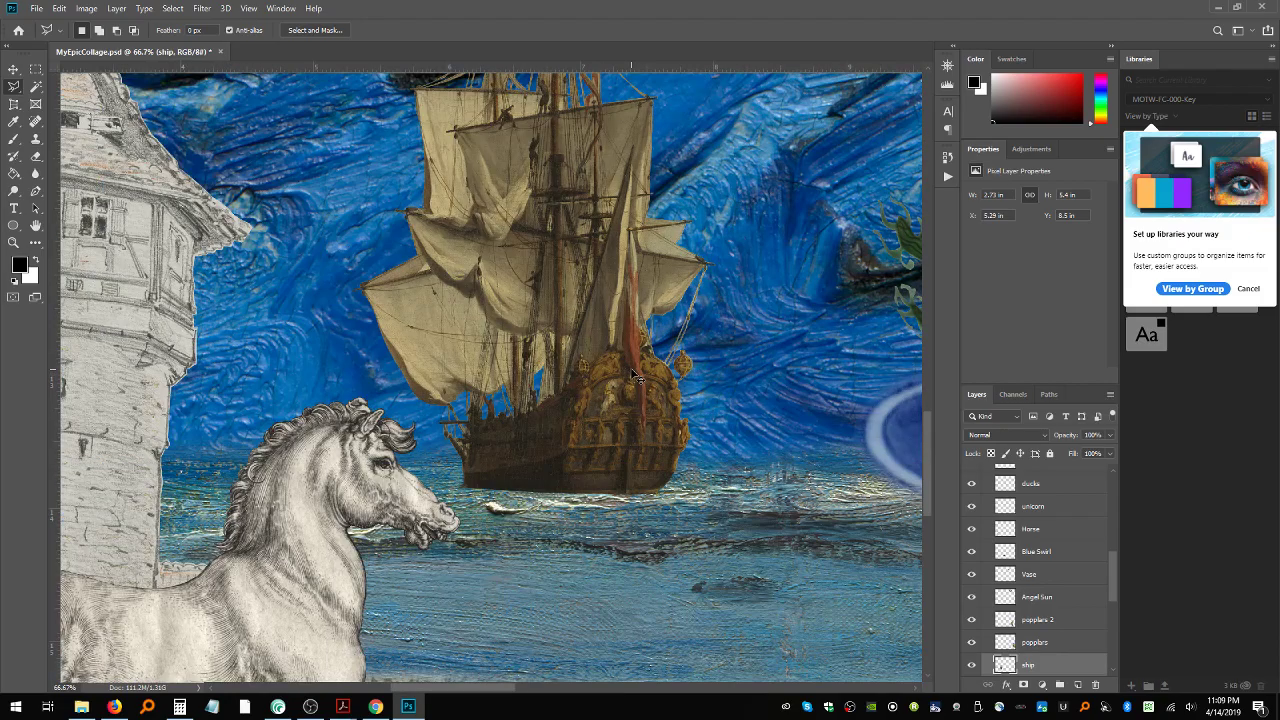
key(ctrl+minus)
key(ctrl+minus)
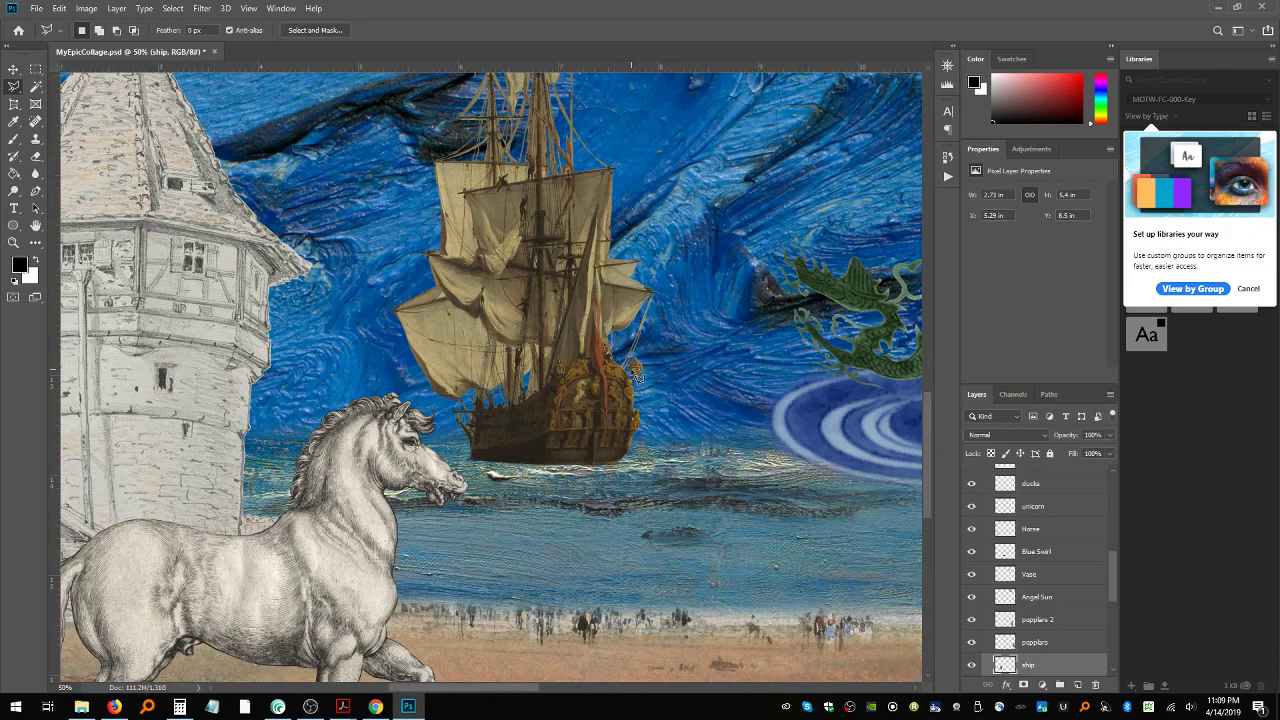
key(ctrl+minus)
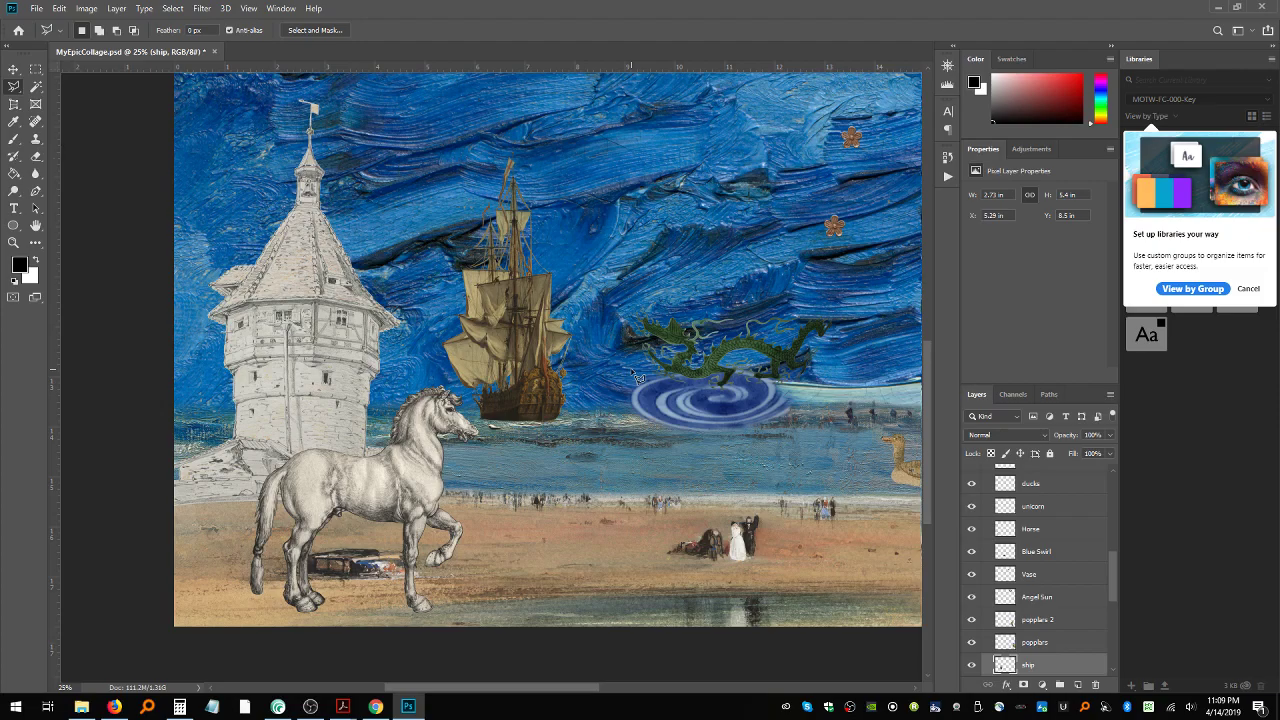
key(ctrl+minus)
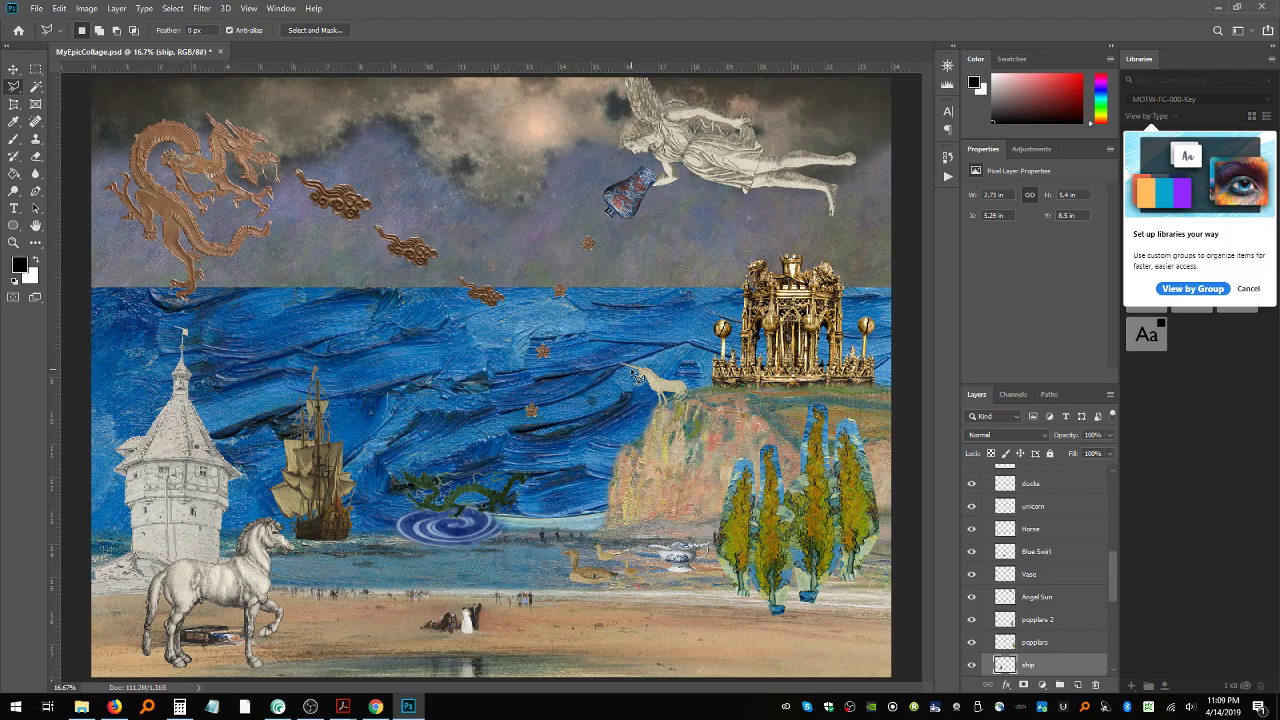
click(13, 68)
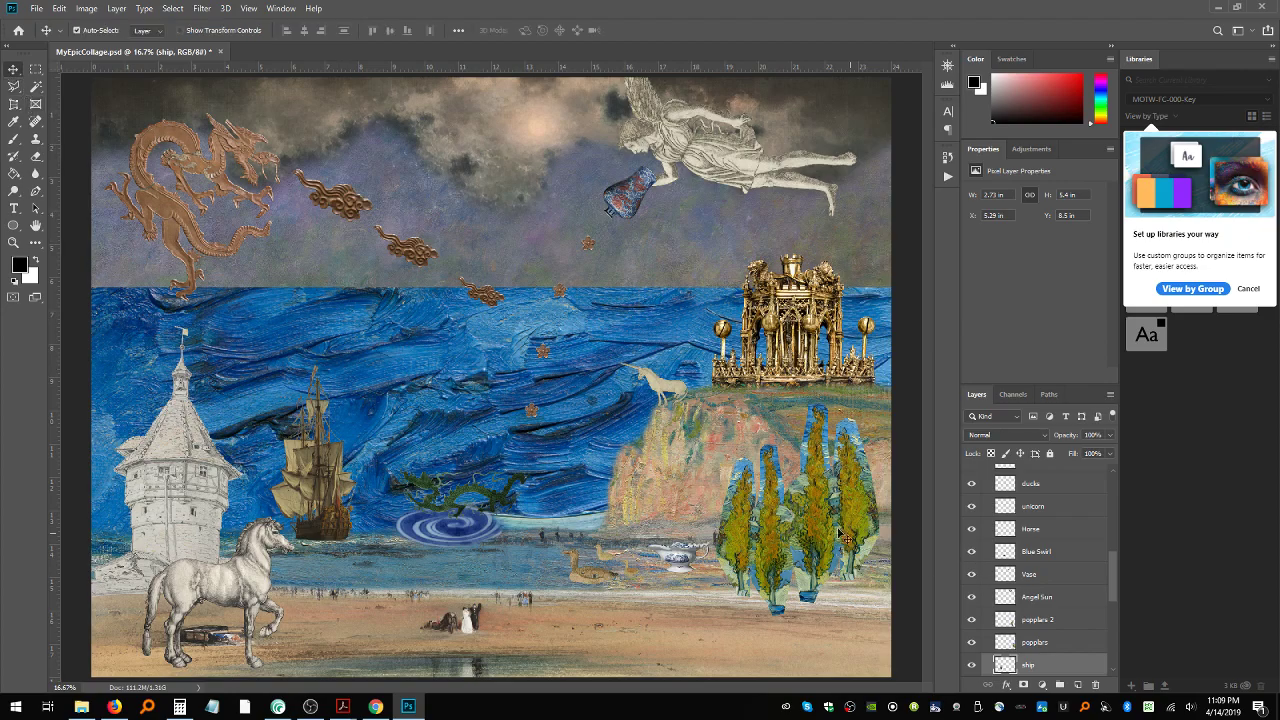
click(824, 503)
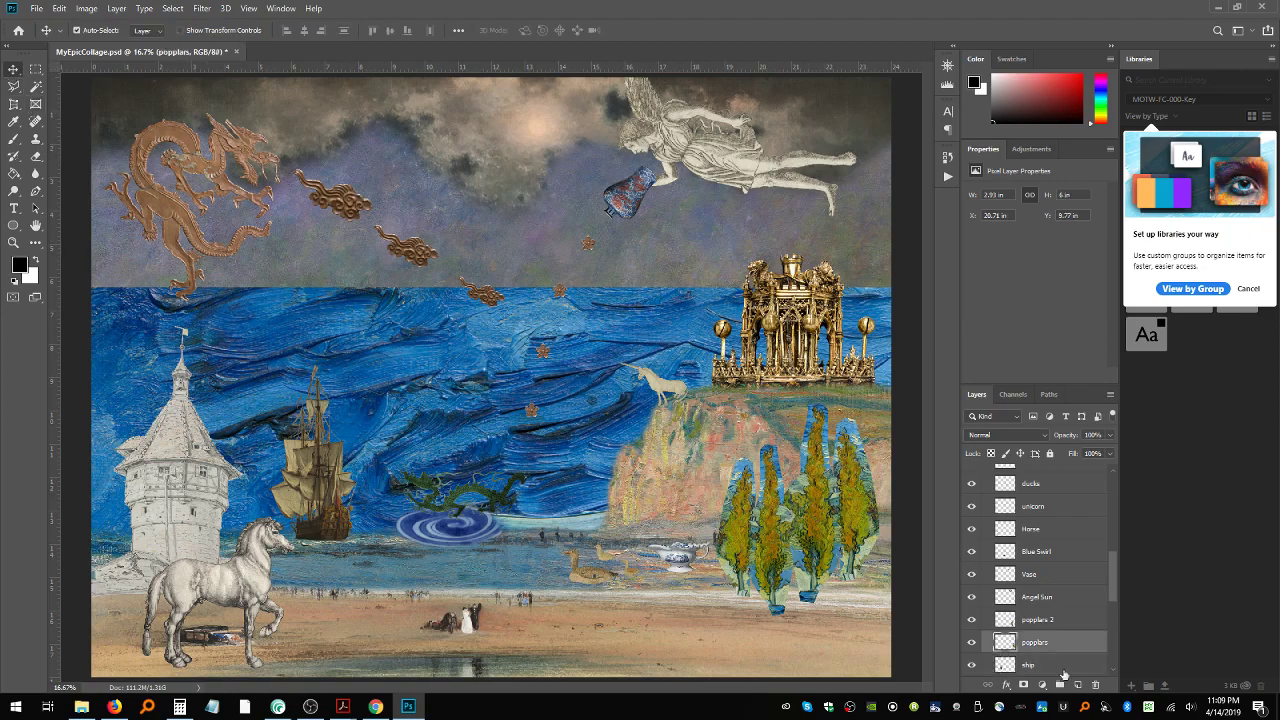
click(972, 621)
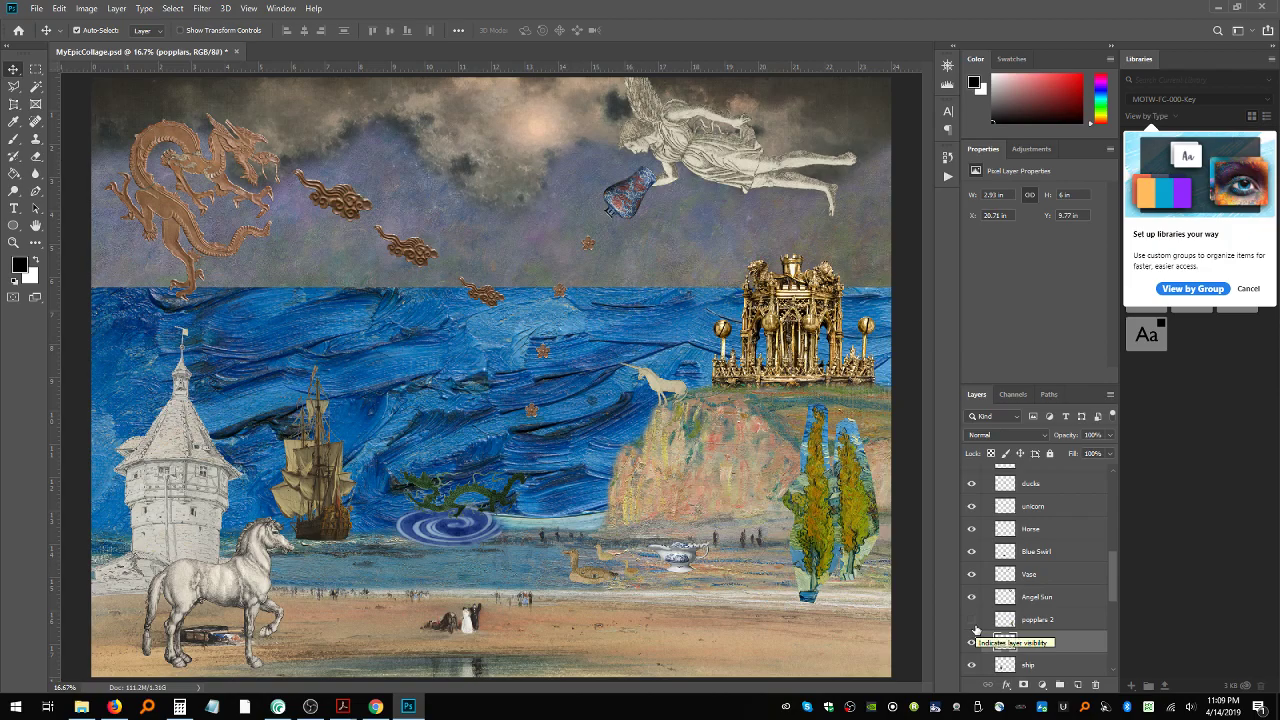
click(1050, 620)
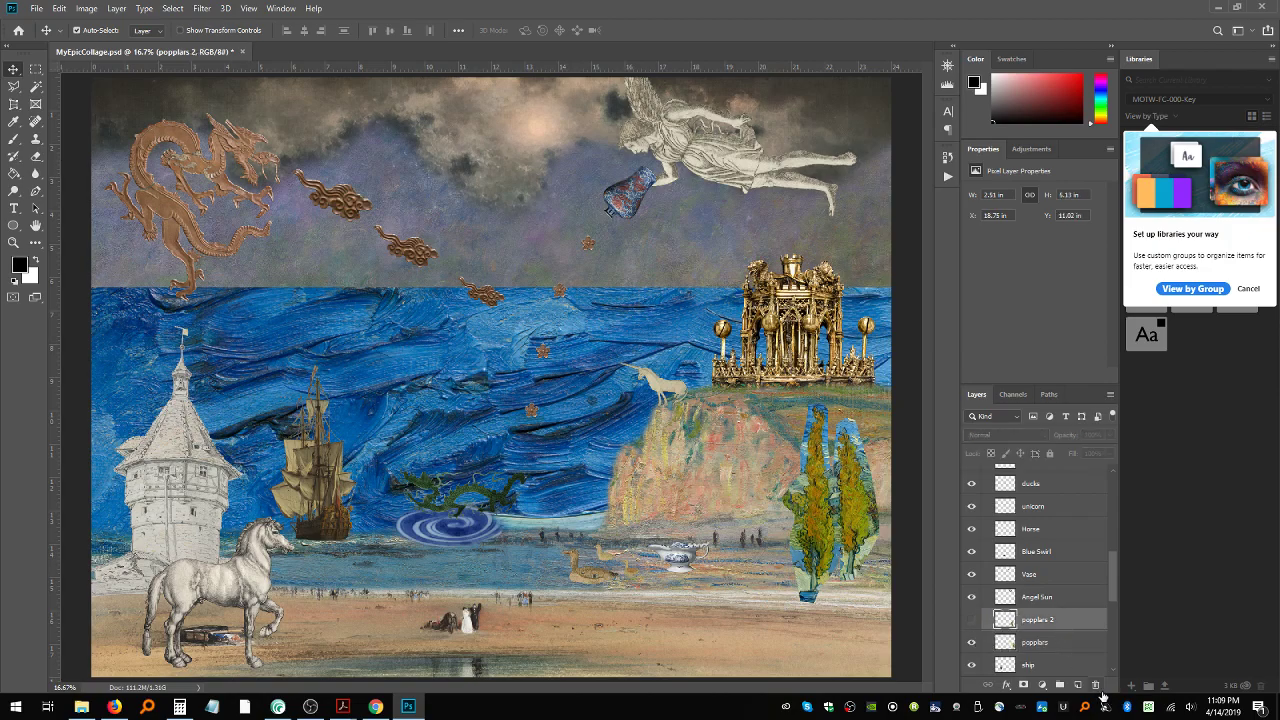
click(1097, 688)
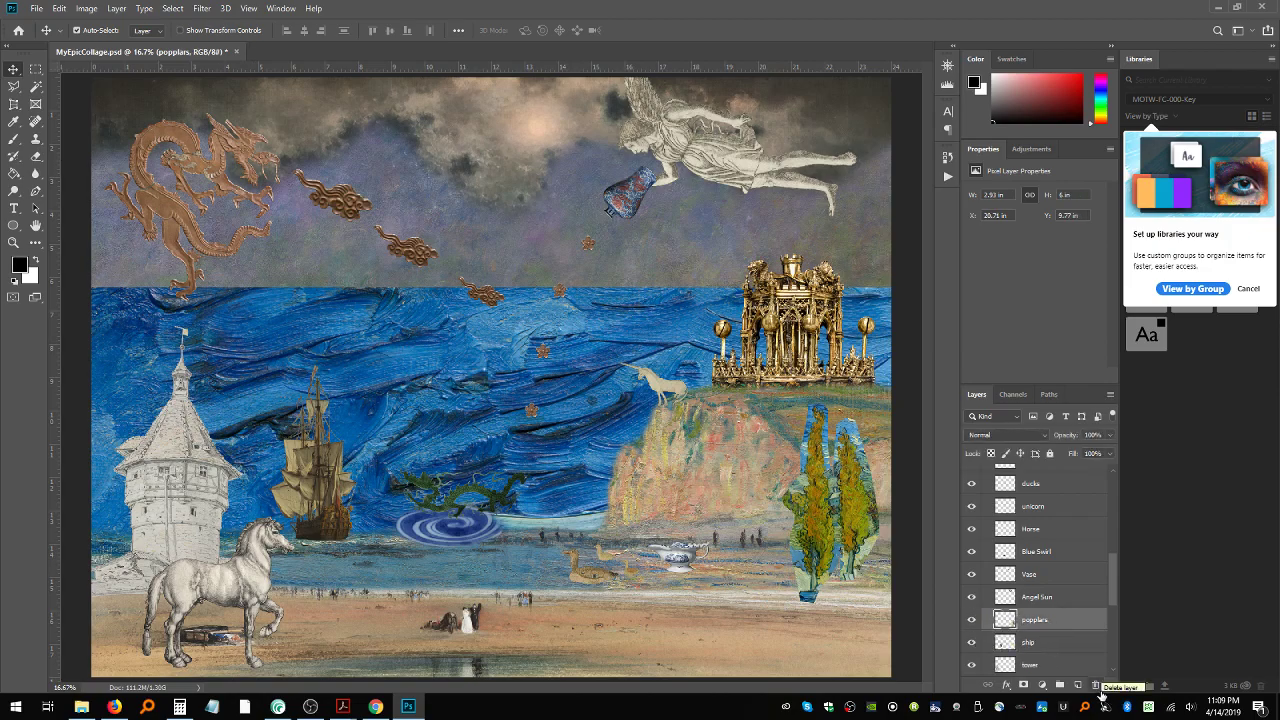
key(ctrl+s)
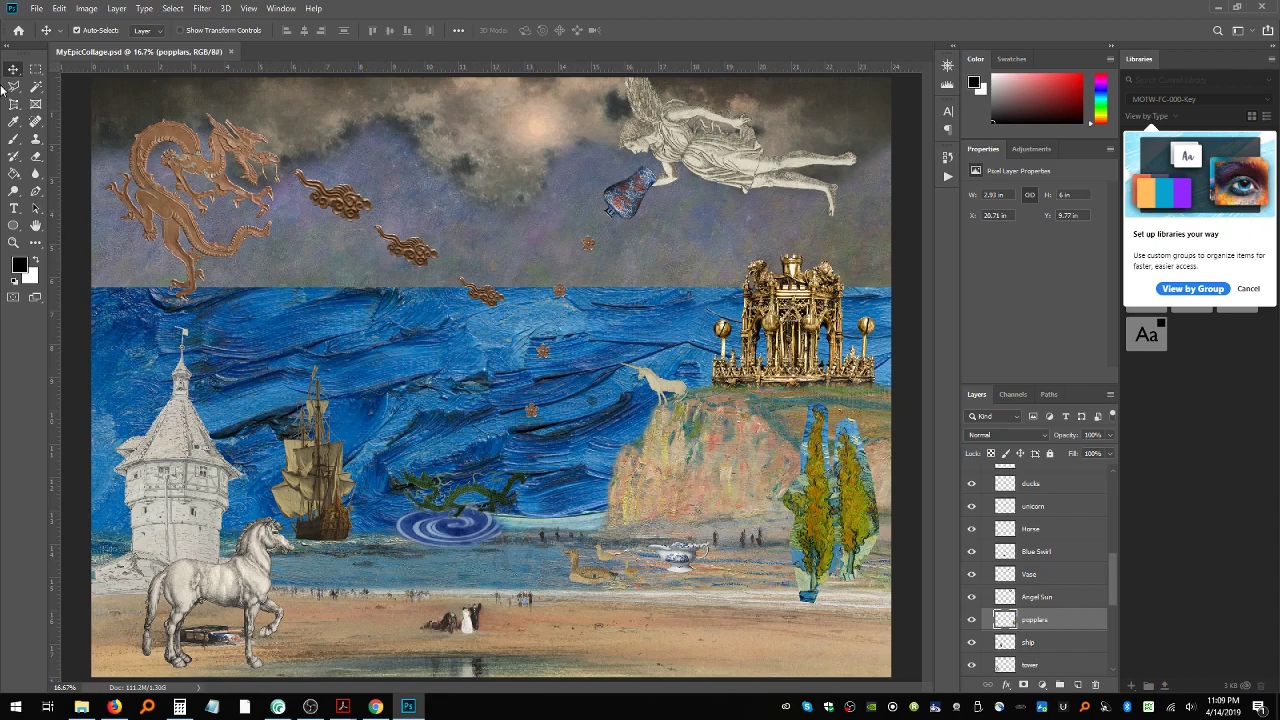
Step: Lasso and delete a thin strip of background right of the right-hand poplar on the popplars layer
click(13, 242)
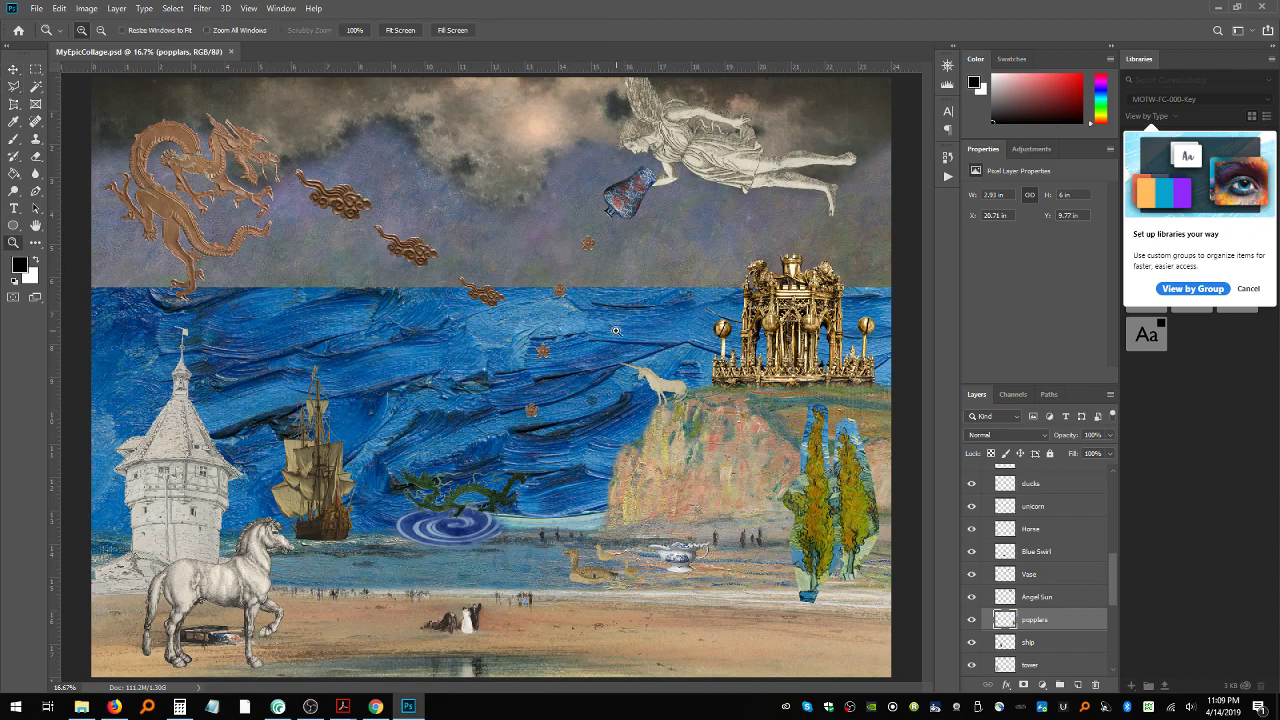
drag(741, 384, 881, 651)
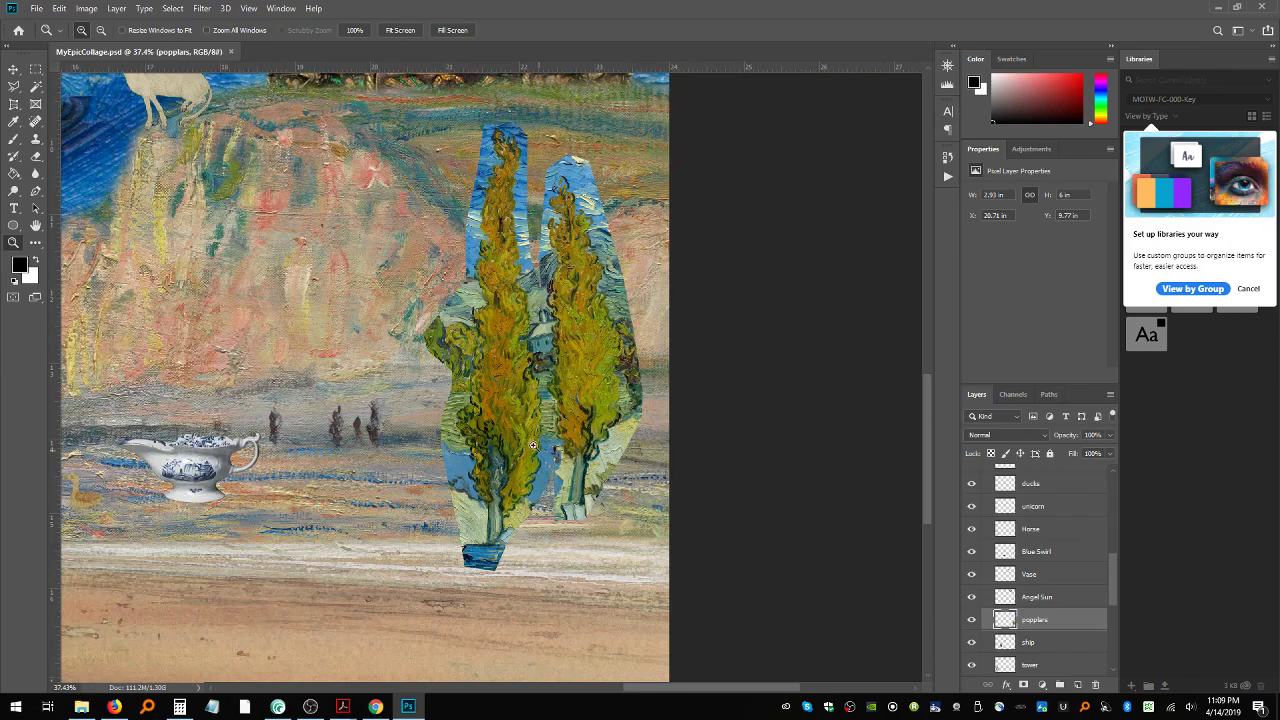
scroll(533, 410, up, 1)
scroll(533, 410, up, 2)
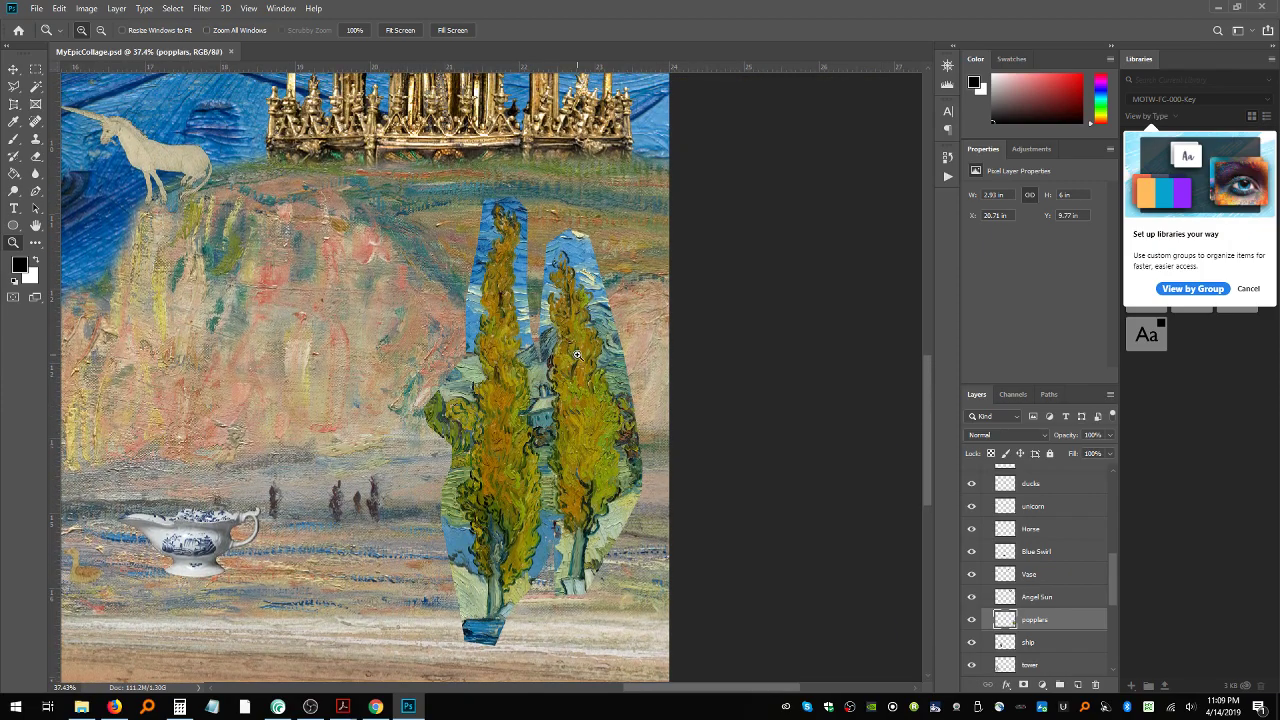
click(580, 354)
click(584, 309)
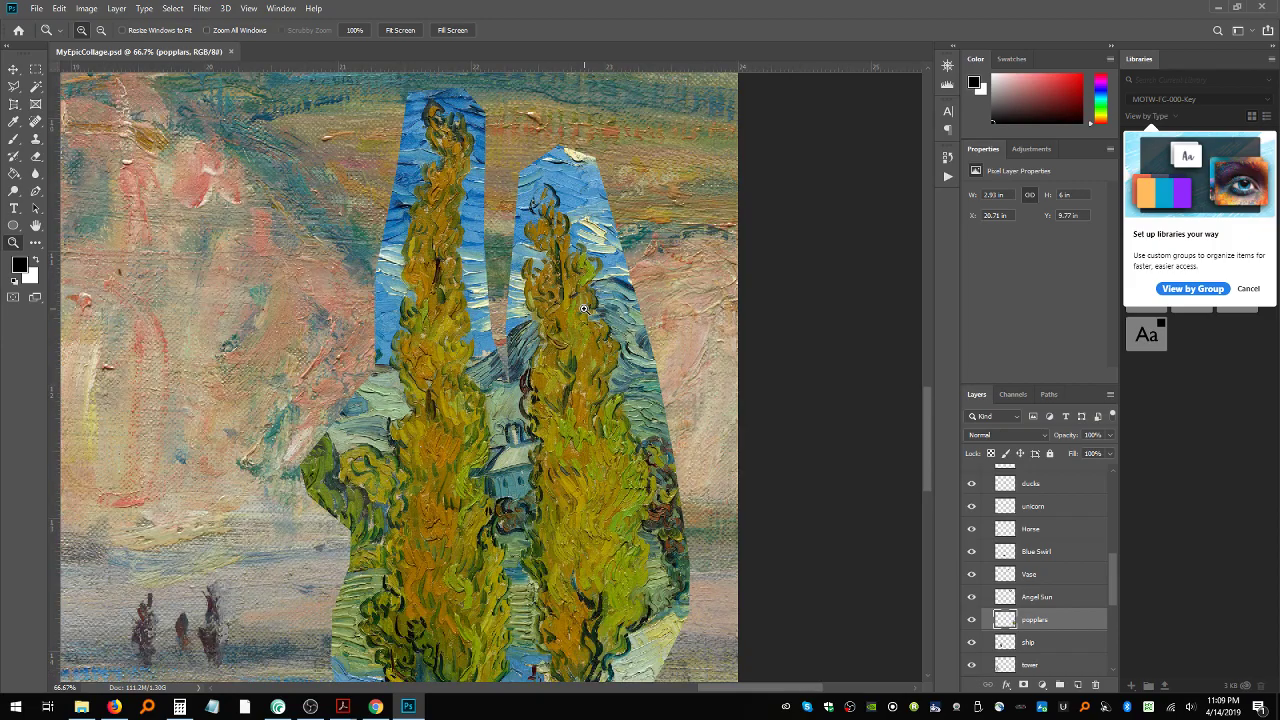
click(584, 309)
scroll(503, 287, up, 5)
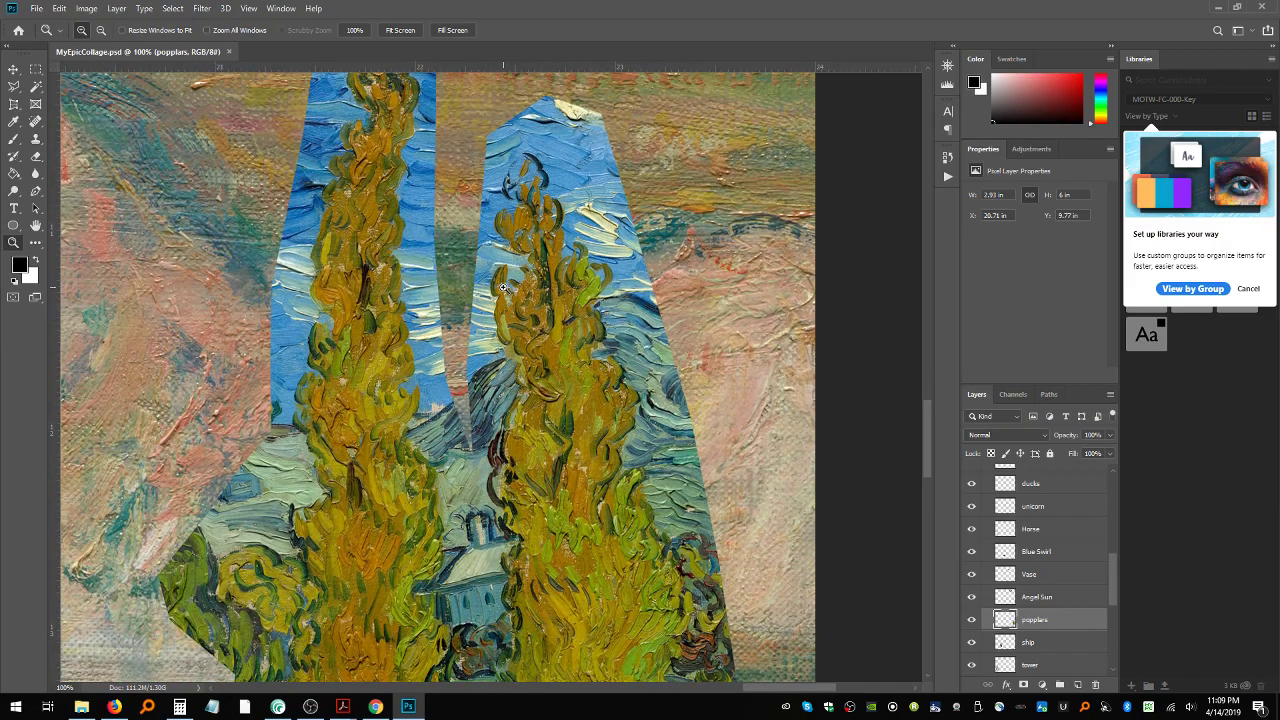
scroll(503, 287, up, 1)
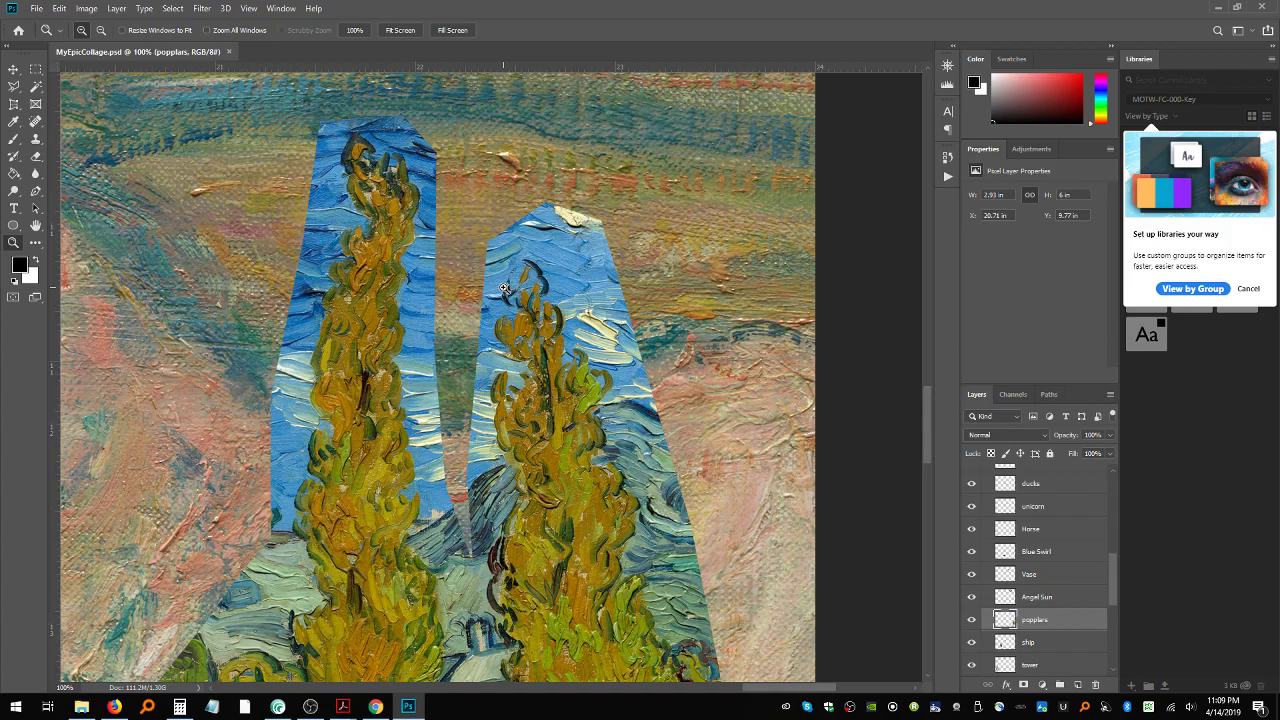
click(566, 316)
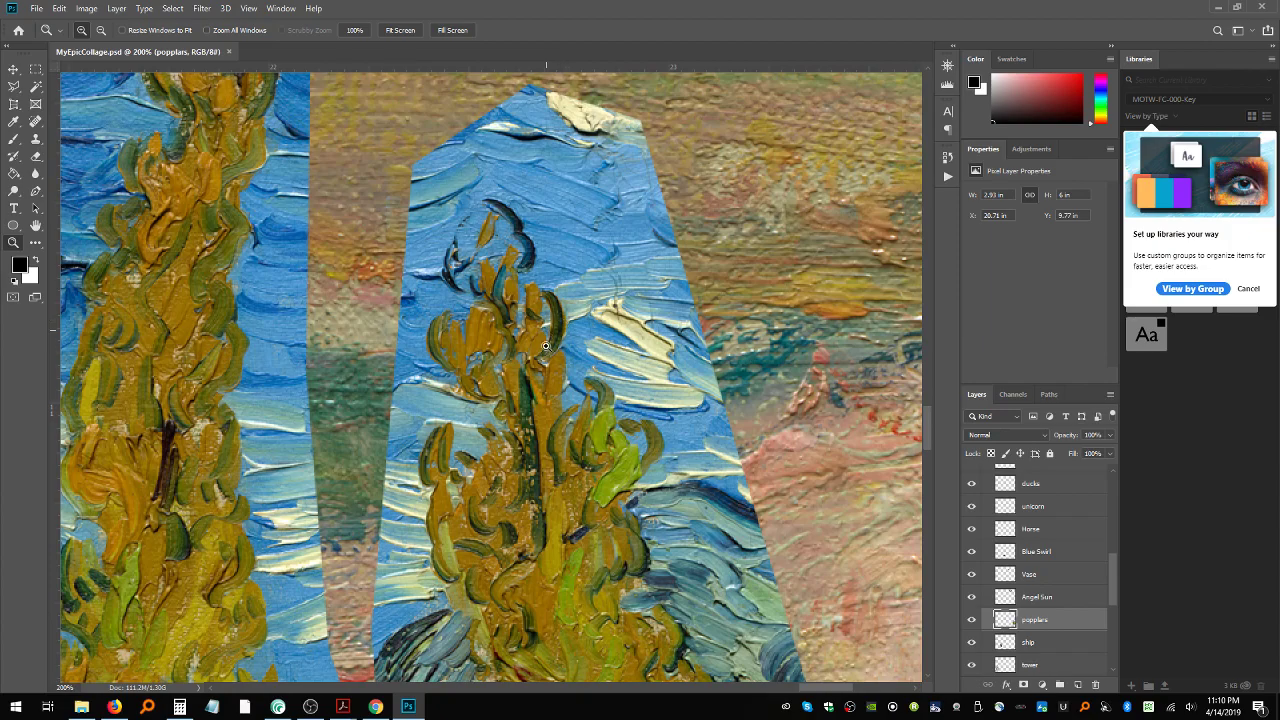
scroll(566, 337, down, 3)
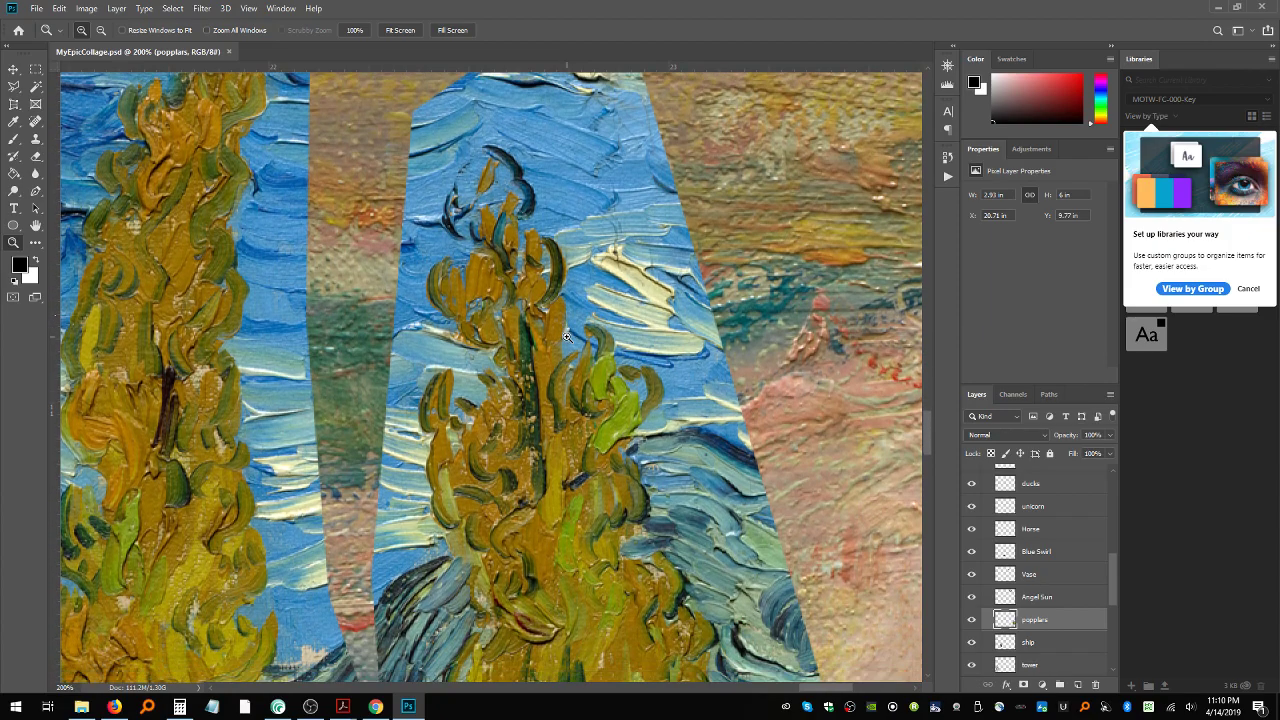
click(14, 86)
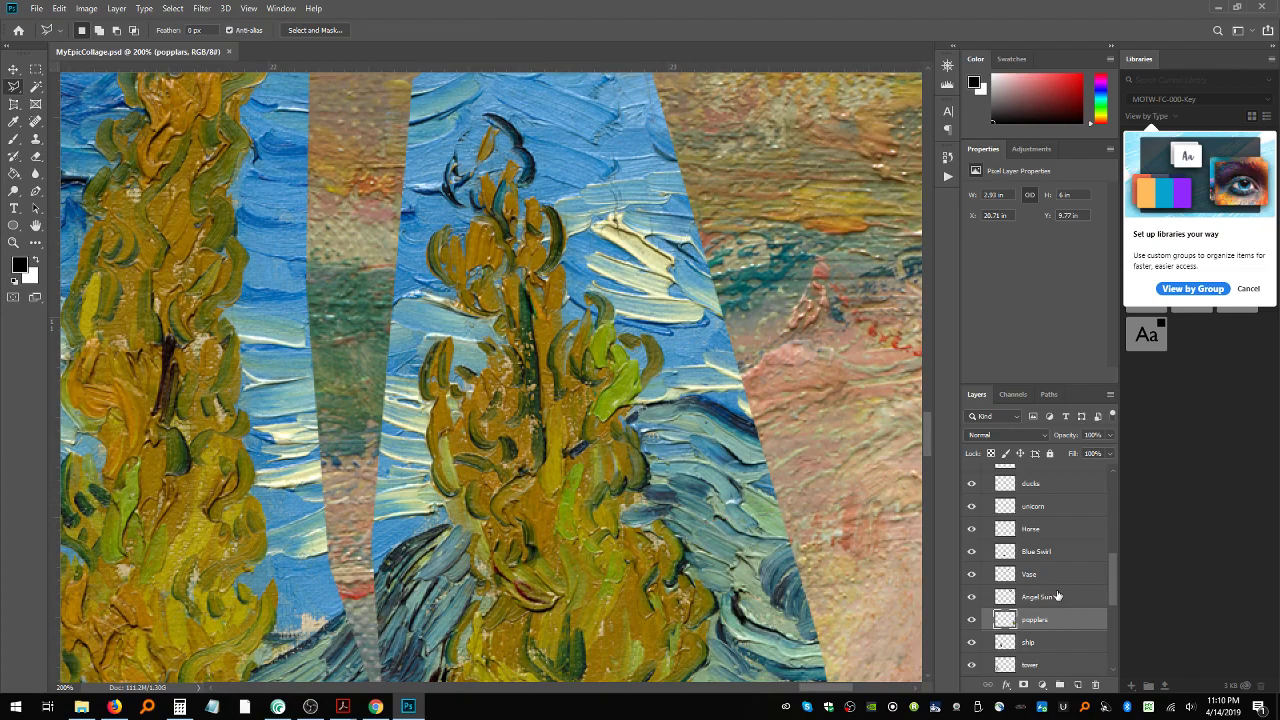
click(794, 485)
double_click(626, 518)
key(Delete)
key(ctrl+d)
Step: Lasso along the right-hand poplar's upper right edge and delete the sky and hill background beside it
click(727, 497)
click(630, 514)
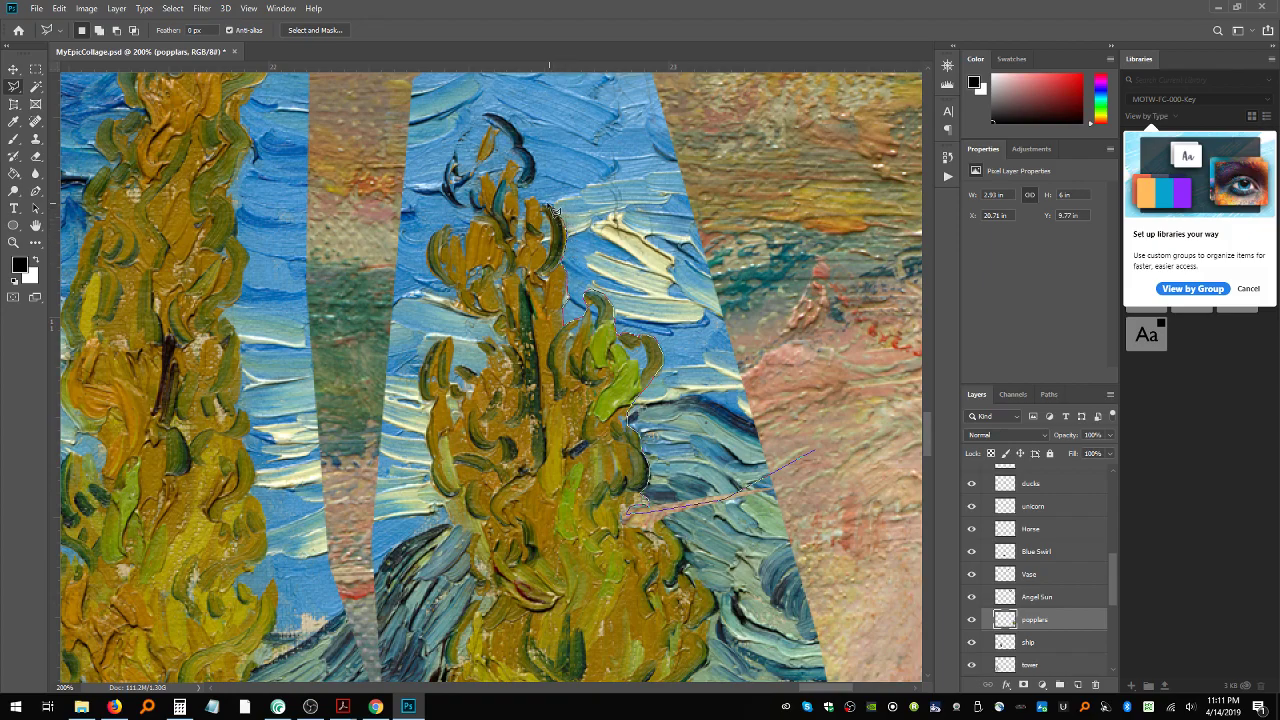
mouse_move(540, 205)
mouse_down()
mouse_move(584, 160)
mouse_move(790, 163)
mouse_move(845, 190)
mouse_move(877, 366)
mouse_up()
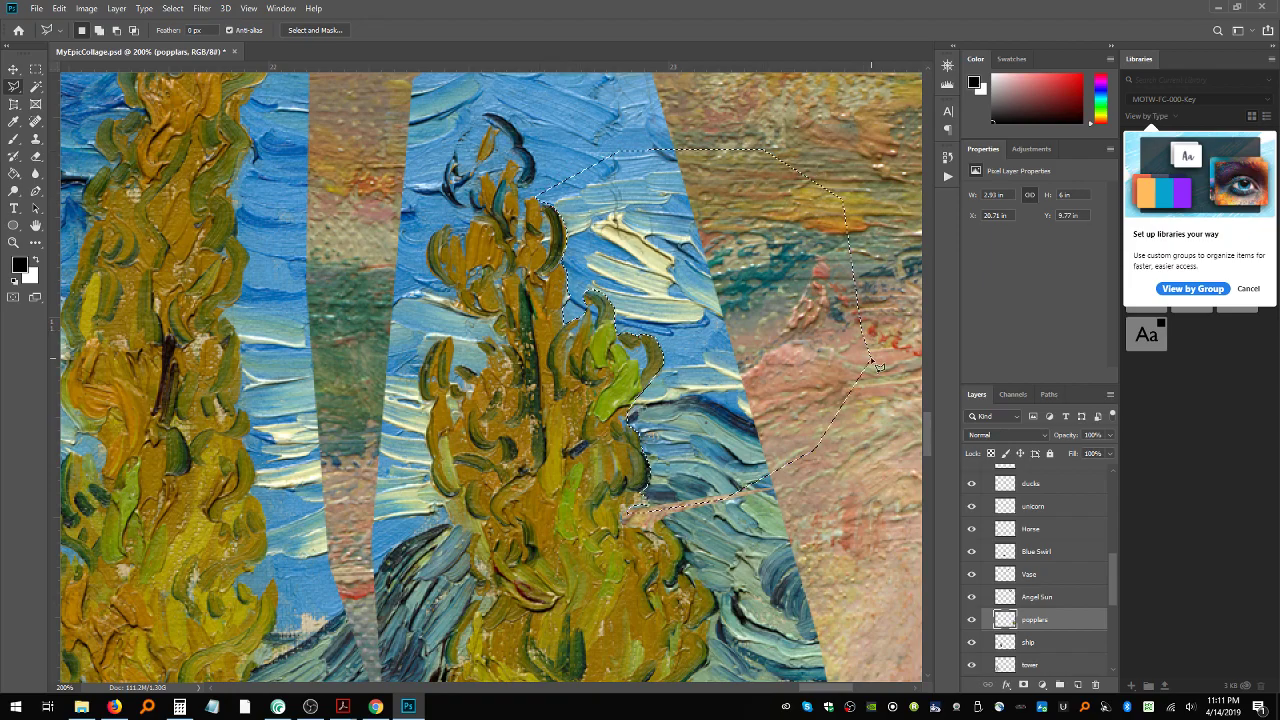
key(Delete)
key(ctrl+d)
scroll(708, 372, up, 4)
scroll(708, 372, up, 2)
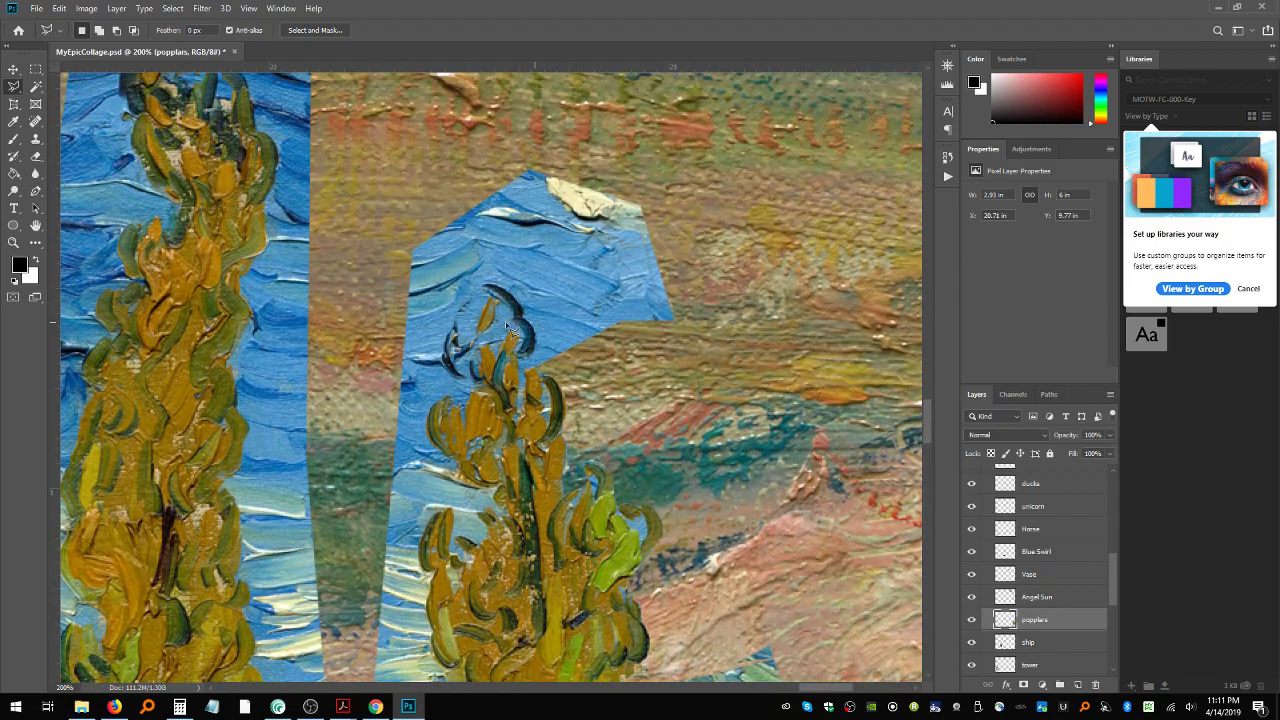
Step: Lasso and delete the leftover background along the right-hand poplar's left edge, including the gap beside its mid-height branch
mouse_move(357, 300)
mouse_down()
mouse_move(372, 625)
mouse_move(388, 592)
mouse_move(376, 716)
mouse_move(385, 660)
mouse_move(450, 661)
mouse_move(432, 632)
mouse_move(440, 559)
mouse_move(426, 532)
mouse_move(438, 503)
mouse_move(456, 510)
mouse_move(456, 540)
mouse_up()
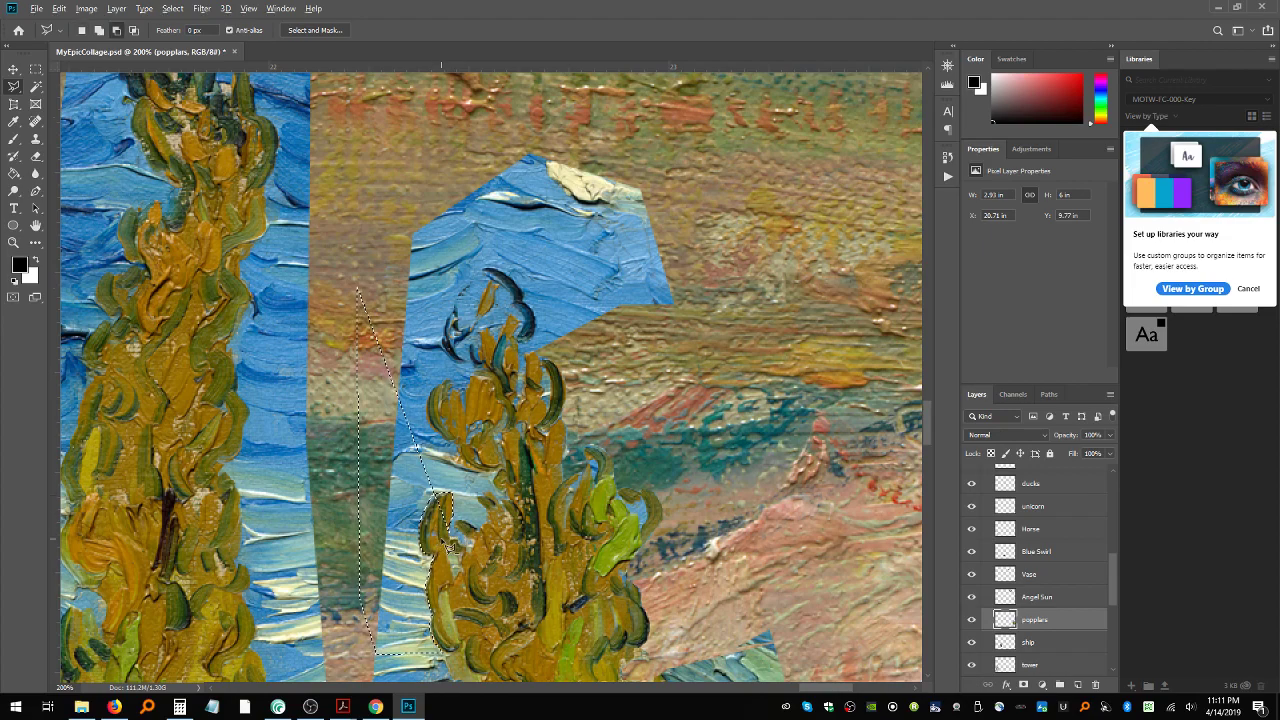
mouse_move(430, 492)
mouse_down()
mouse_move(485, 488)
mouse_move(490, 553)
mouse_up()
click(467, 562)
click(430, 539)
click(429, 518)
click(433, 491)
key(Delete)
key(ctrl+d)
Step: Lasso and delete the sky around the right-hand poplar's crown, including the patch inside the left part of its curled tip
click(398, 523)
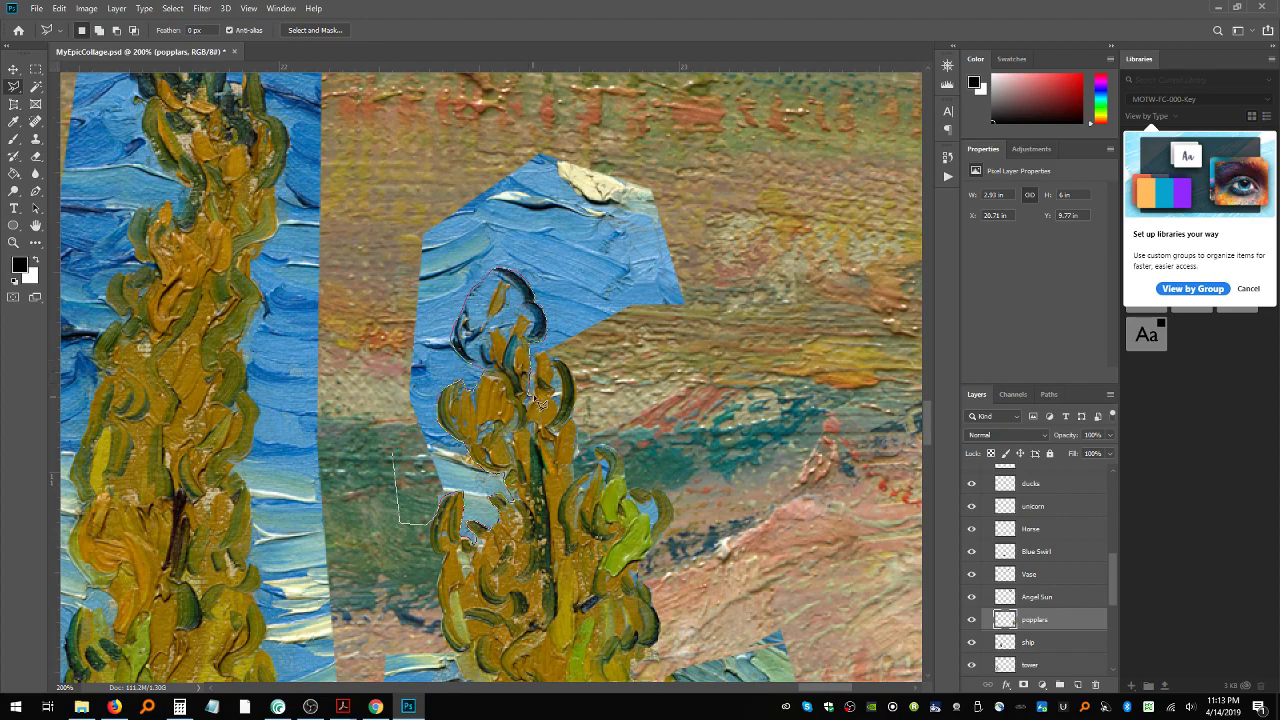
mouse_move(543, 360)
mouse_down()
mouse_move(717, 383)
mouse_move(746, 338)
mouse_move(713, 112)
mouse_move(575, 103)
mouse_move(416, 131)
mouse_move(344, 177)
mouse_move(368, 318)
mouse_up()
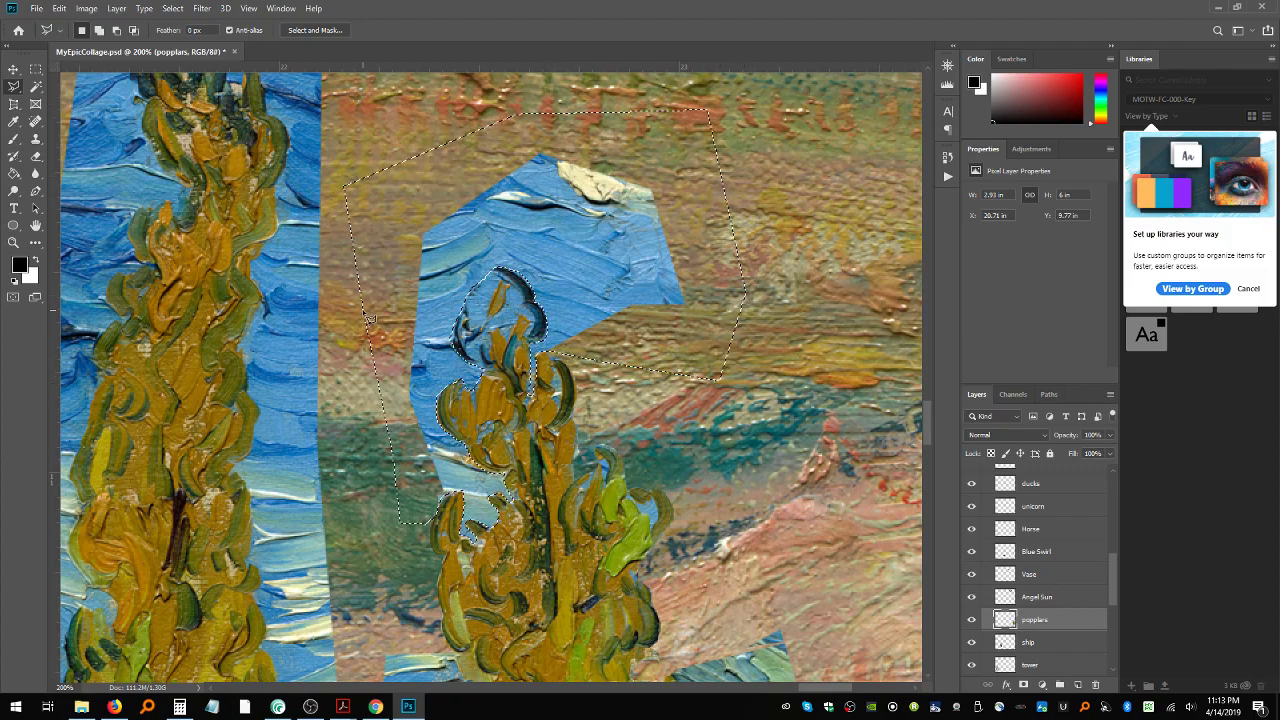
key(Delete)
key(ctrl+d)
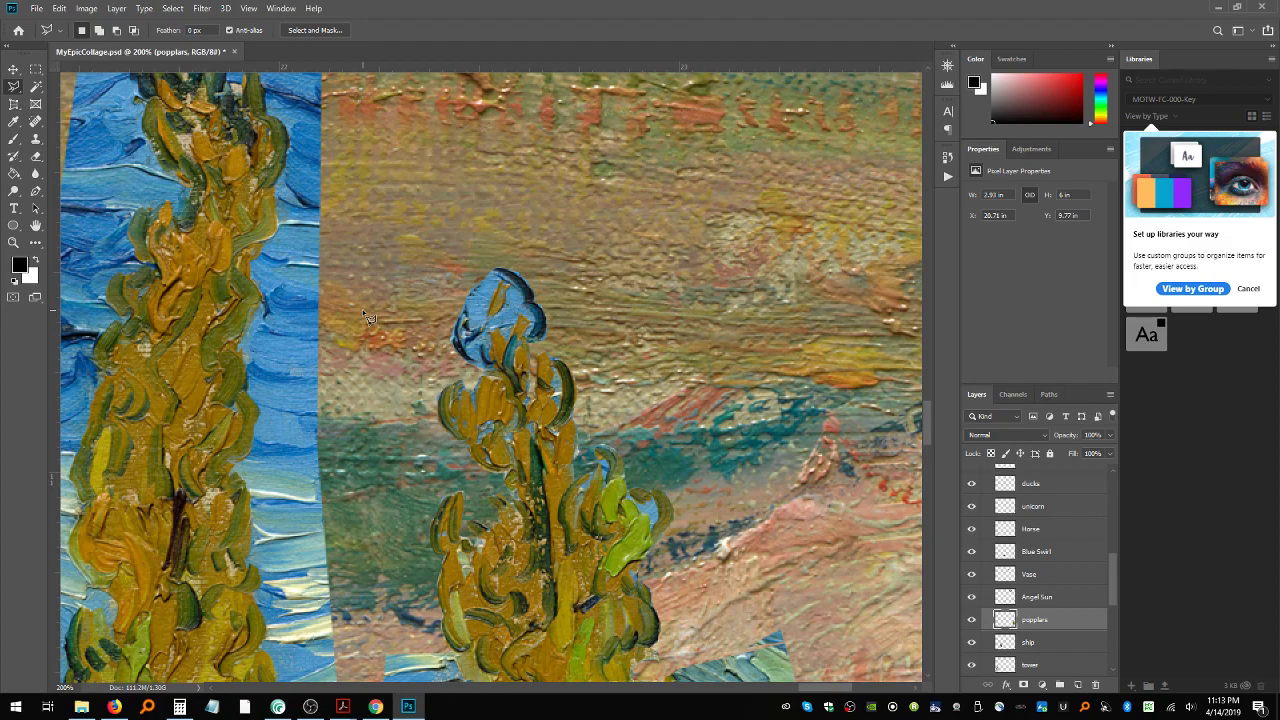
mouse_move(428, 285)
mouse_down()
mouse_move(494, 273)
mouse_move(513, 287)
mouse_move(482, 336)
mouse_move(455, 311)
mouse_move(409, 337)
mouse_up()
key(ctrl+d)
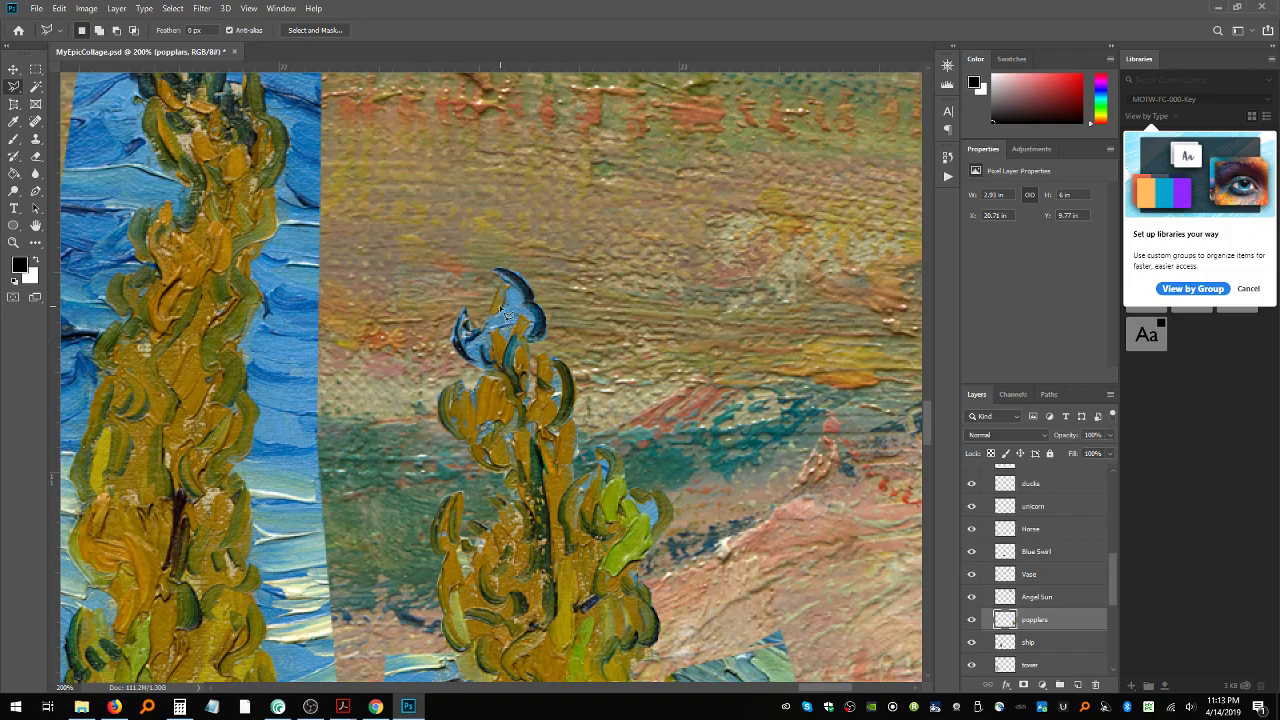
Step: Lasso and delete the blue hills between the two poplars, along the right-hand tree's left edge above the building's chimney
scroll(496, 354, down, 10)
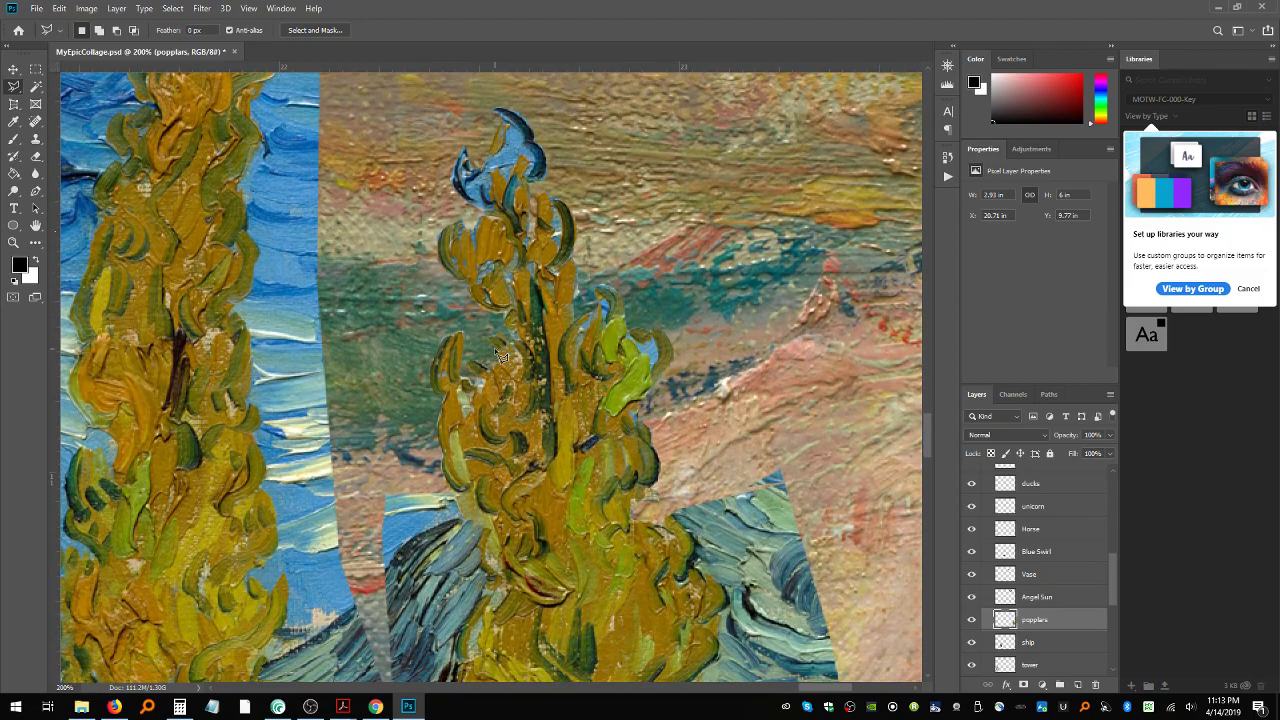
scroll(497, 353, down, 3)
scroll(501, 356, down, 8)
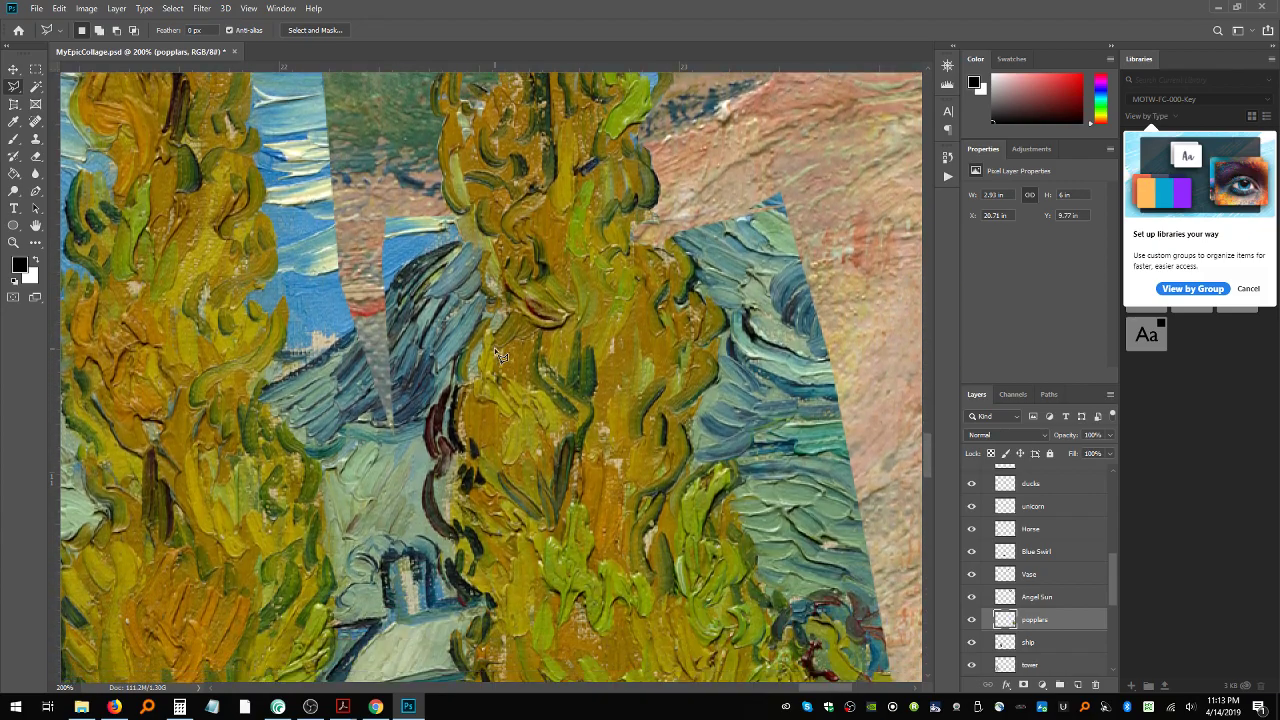
scroll(487, 360, up, 3)
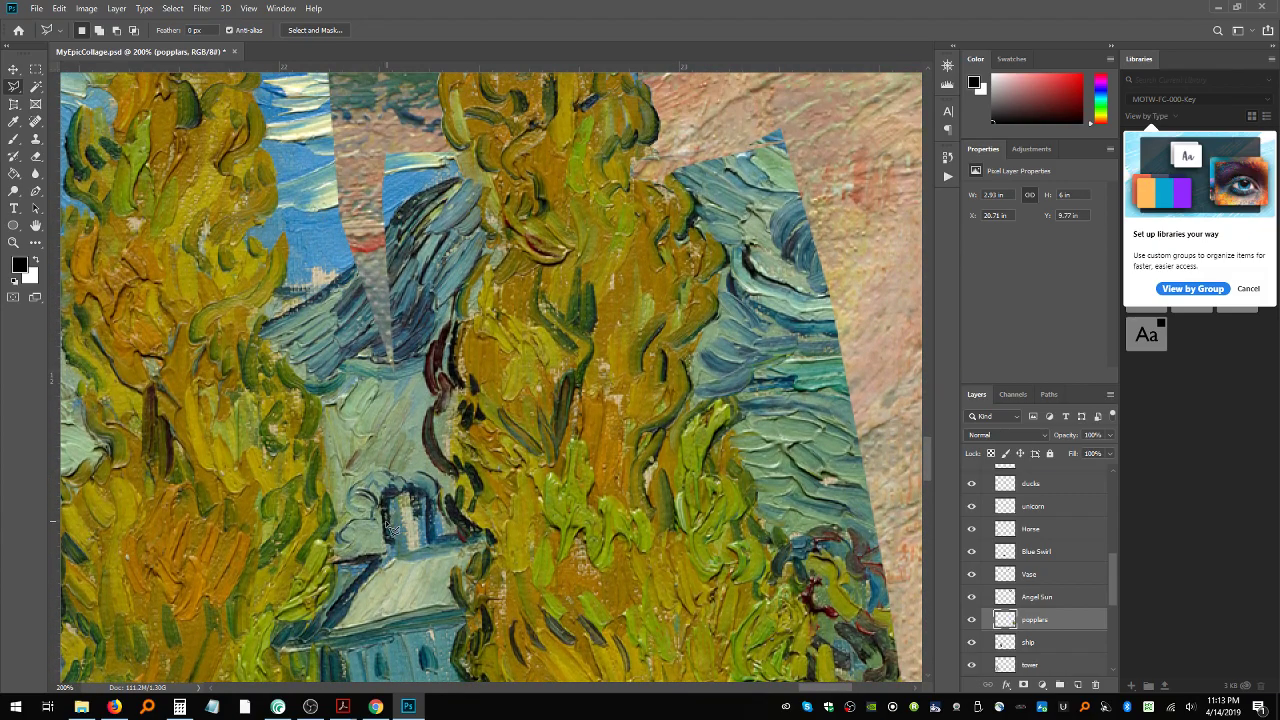
click(380, 518)
click(340, 158)
click(368, 117)
click(488, 244)
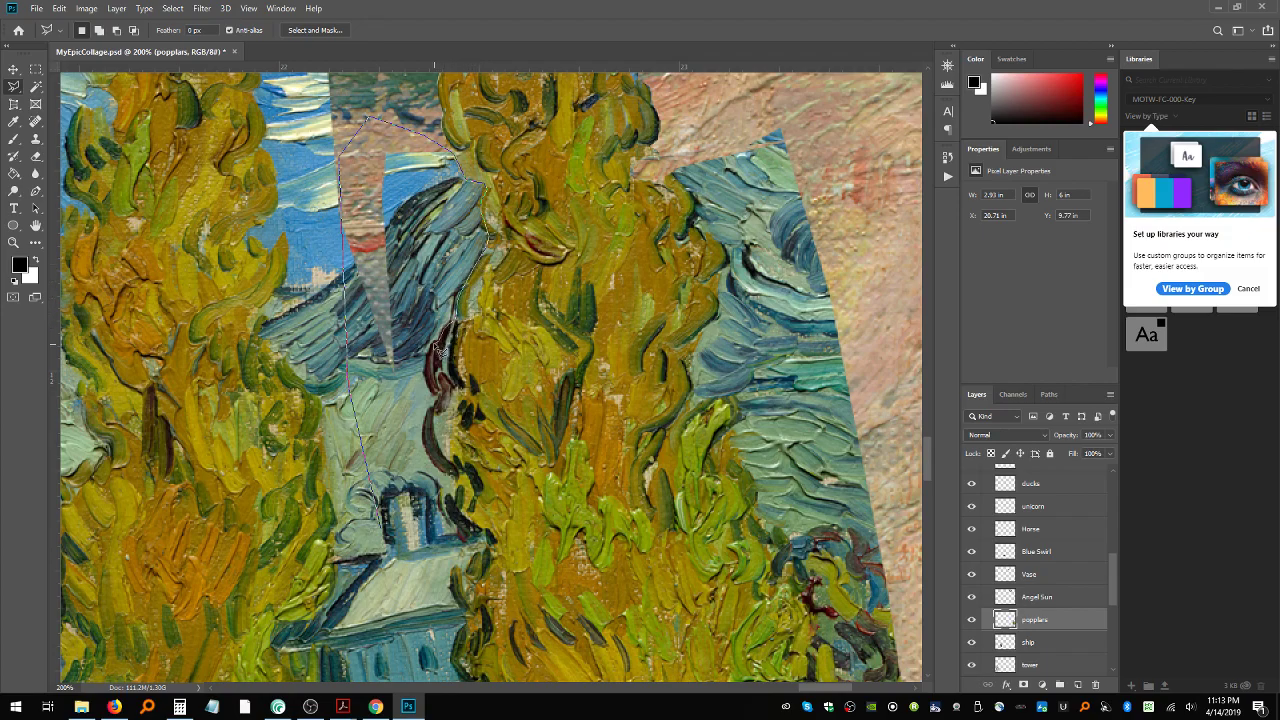
key(Escape)
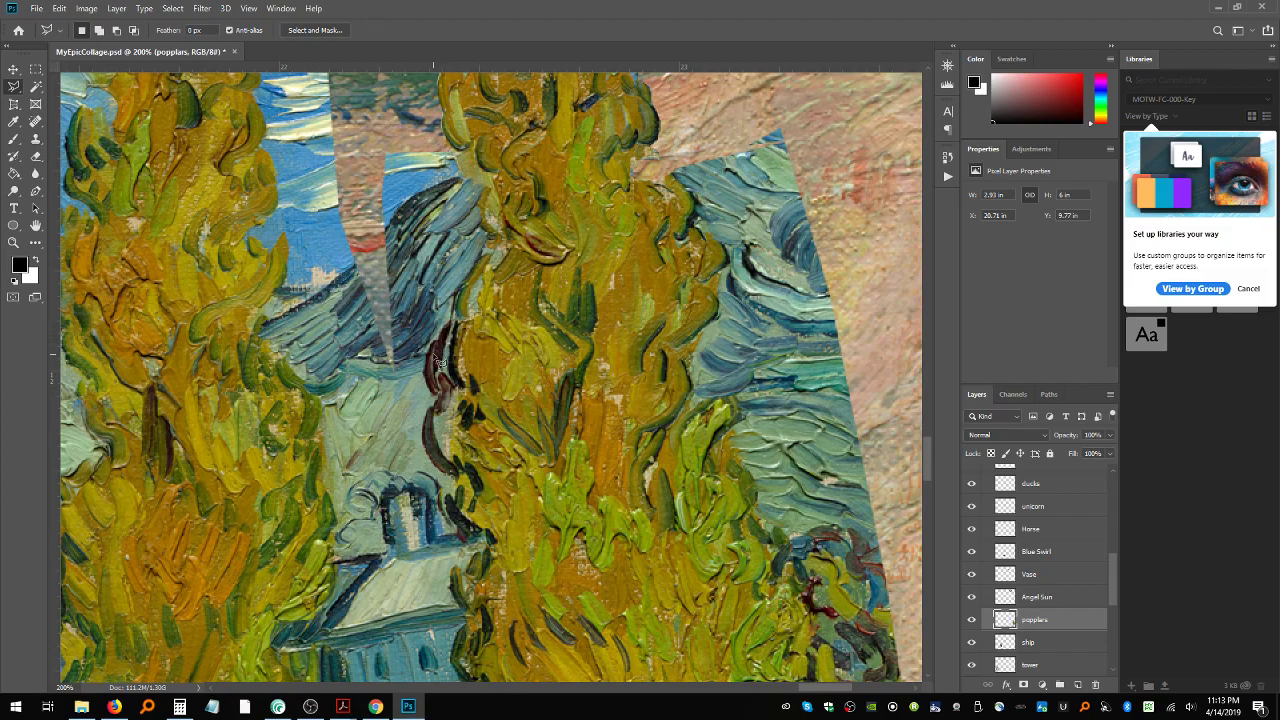
key(ctrl+z)
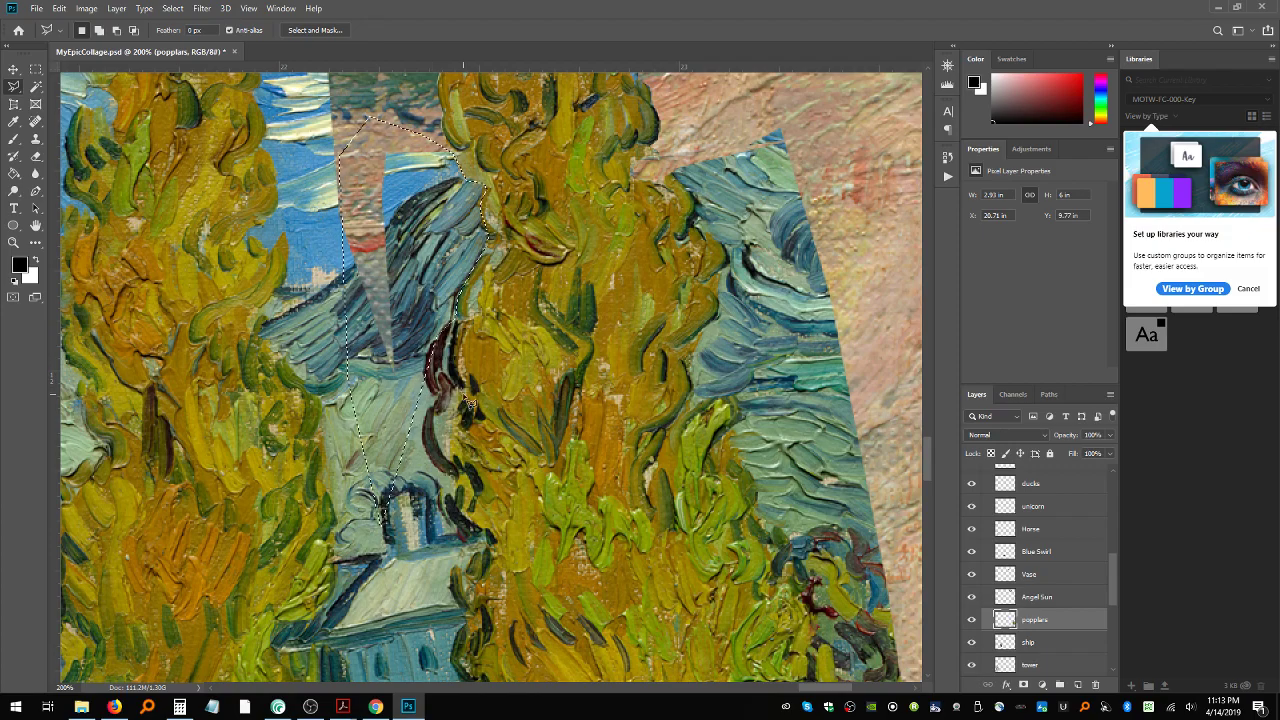
key(Delete)
key(ctrl+d)
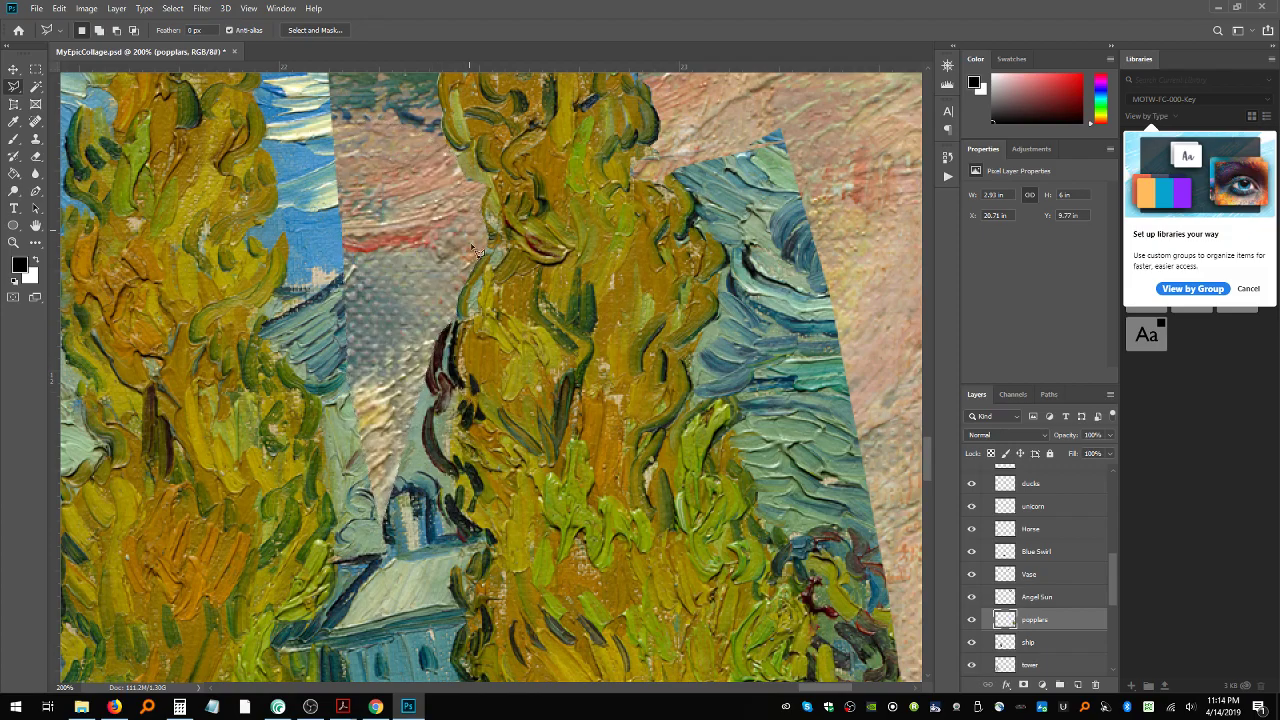
Step: Lasso down the right-hand poplar's left edge from the dark red strokes past the building and delete the background strip
click(388, 396)
click(441, 334)
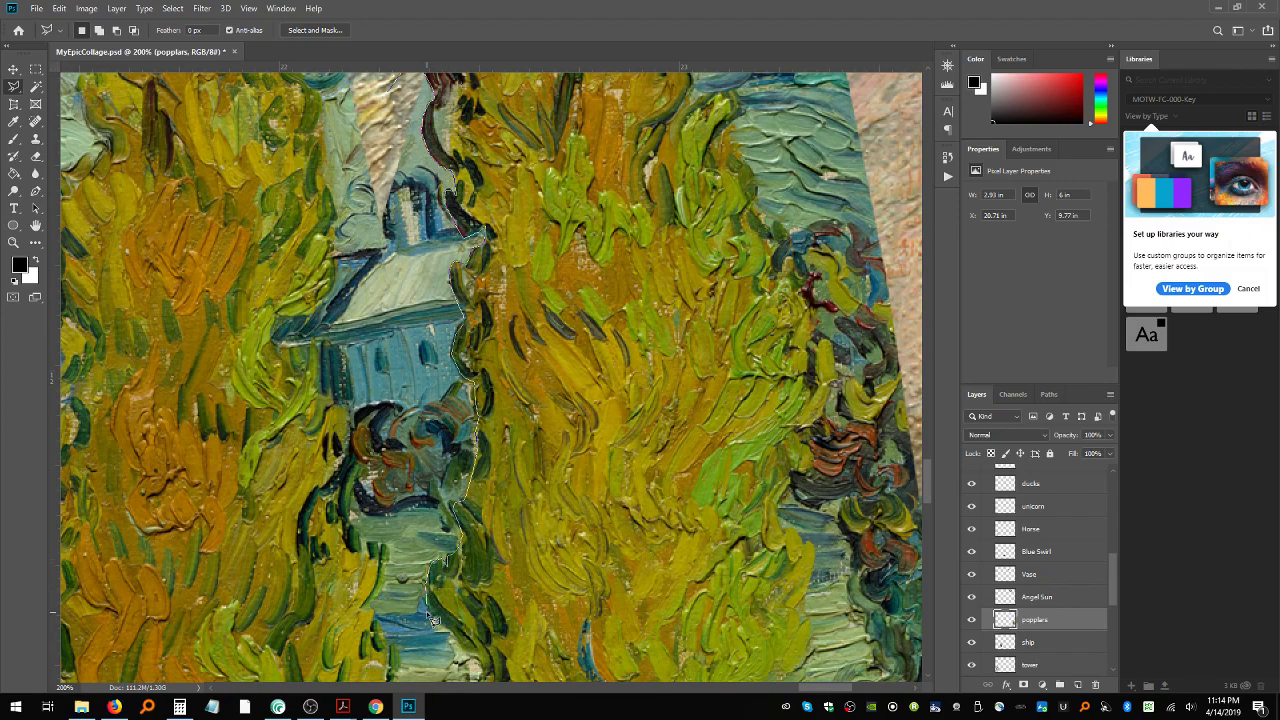
scroll(458, 648, down, 3)
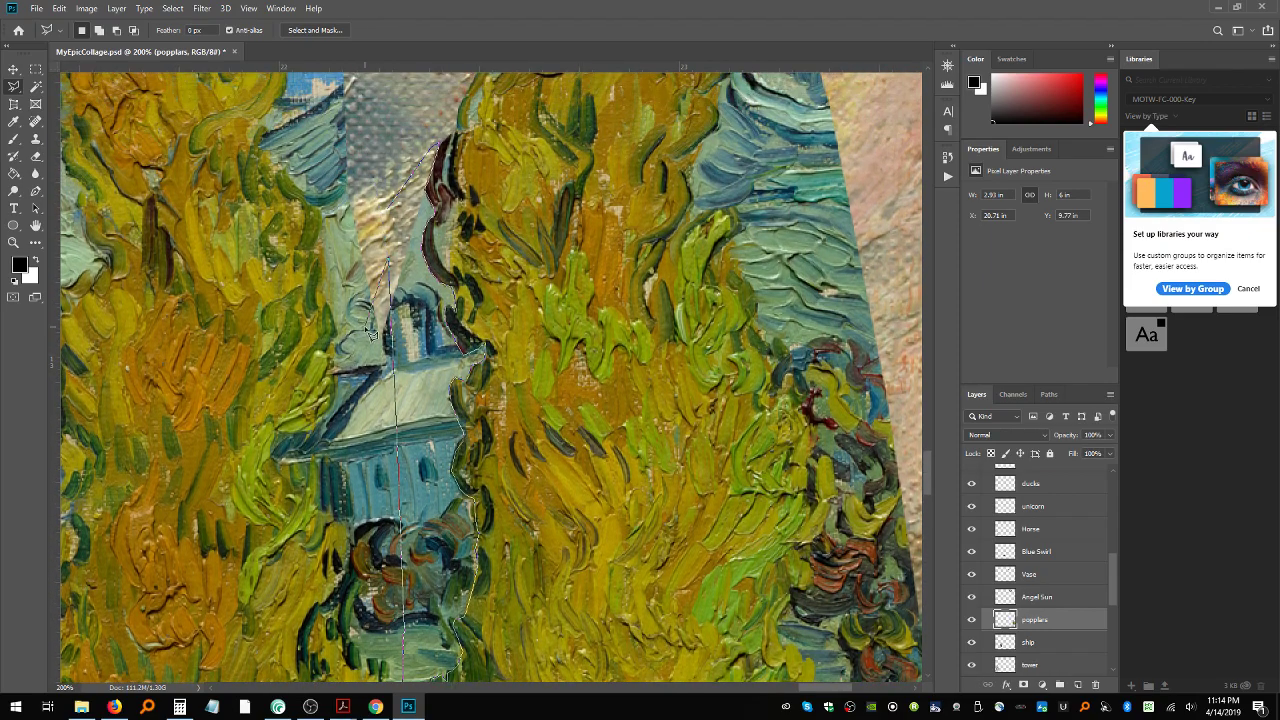
click(389, 325)
key(Delete)
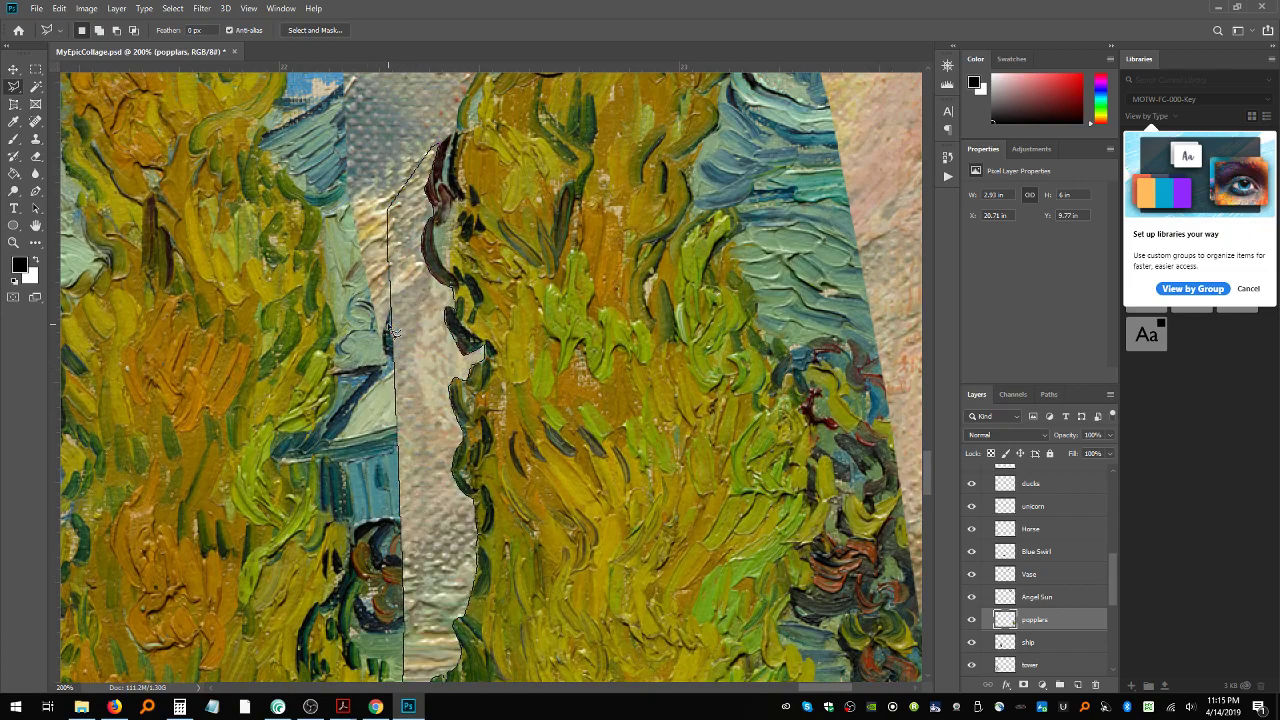
Step: Lasso along the right-hand poplar's lower left foliage, trunk and base, and delete the background beside and below them
scroll(472, 401, down, 1)
scroll(476, 408, down, 5)
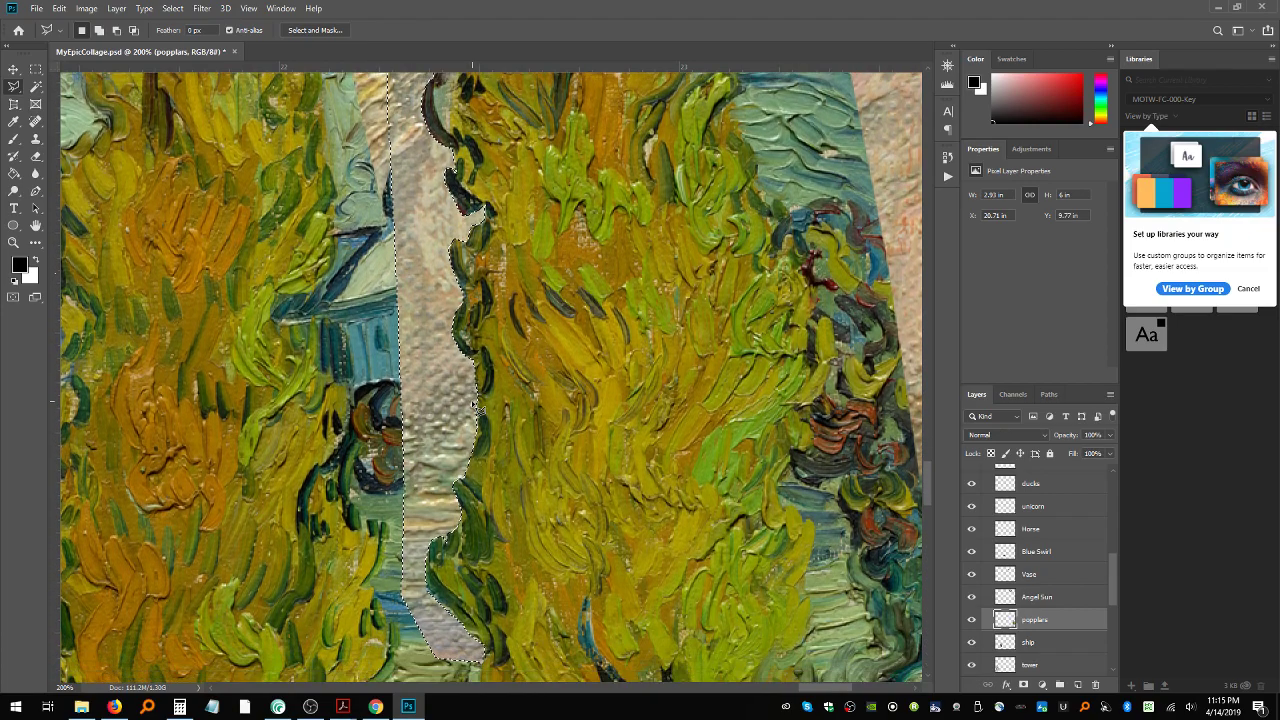
scroll(474, 408, down, 5)
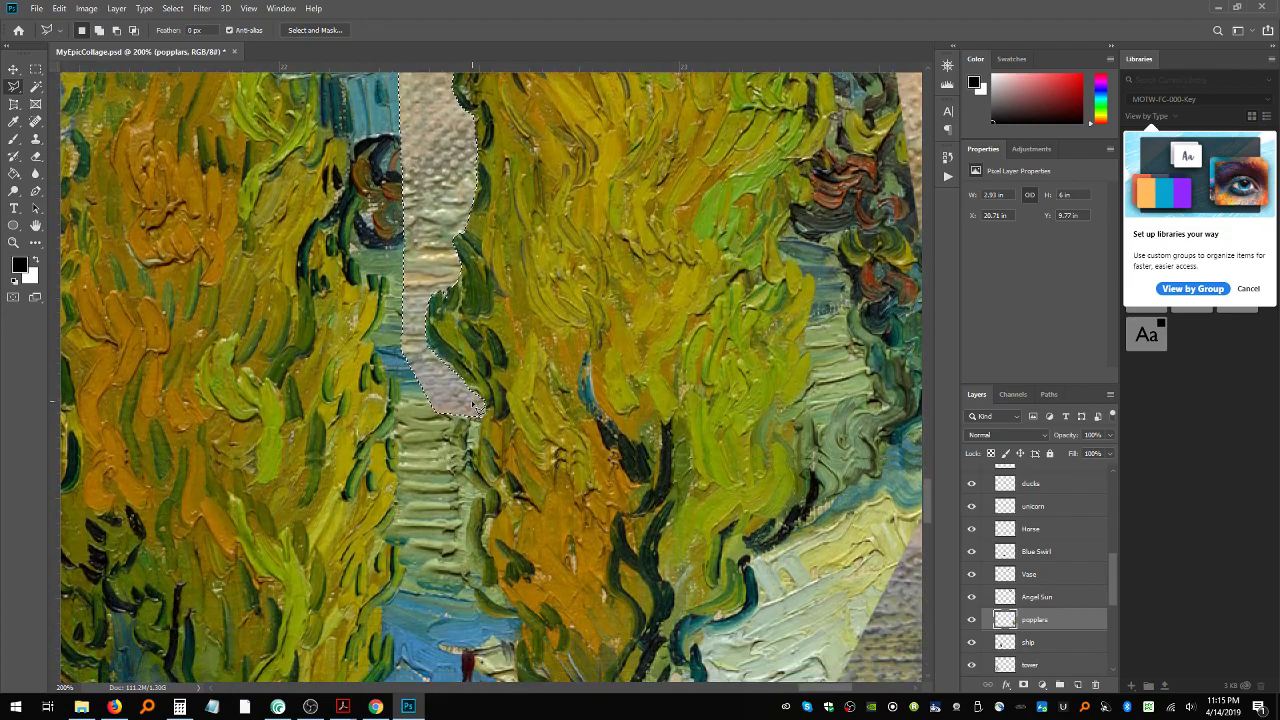
scroll(471, 400, down, 5)
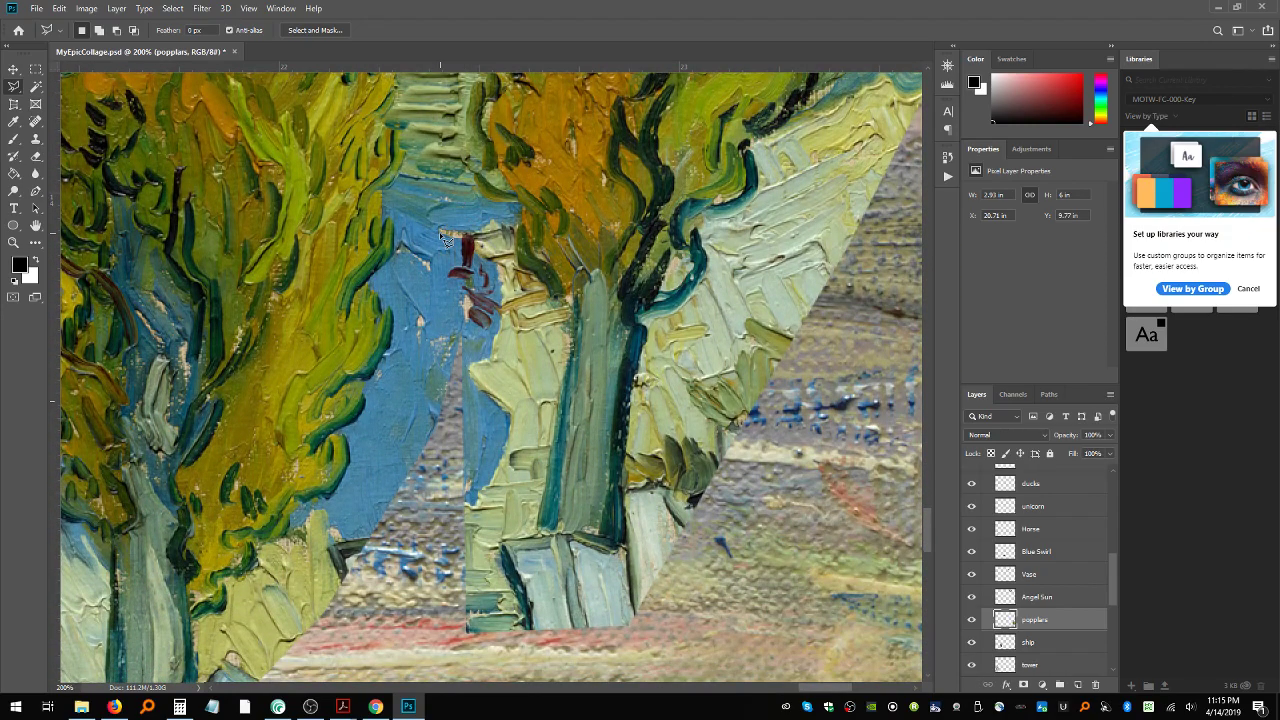
scroll(439, 232, up, 3)
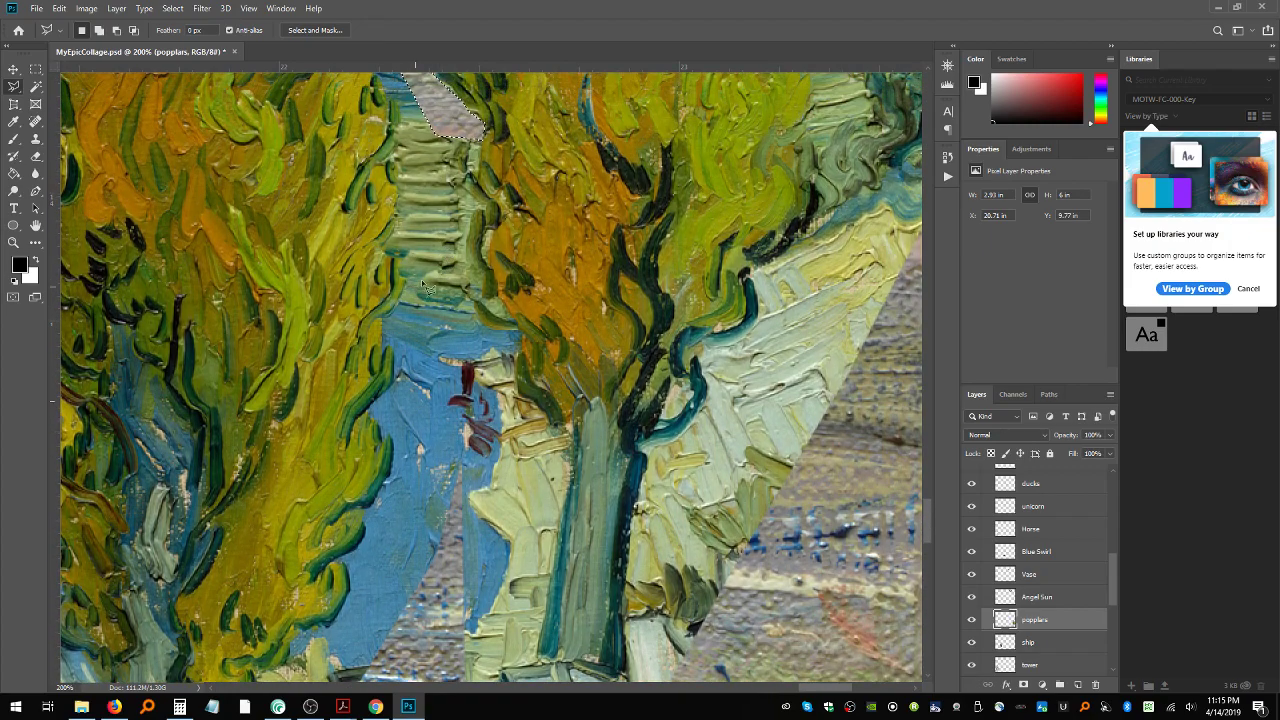
click(435, 357)
click(432, 86)
click(470, 178)
double_click(483, 216)
key(ctrl+d)
click(423, 268)
click(427, 100)
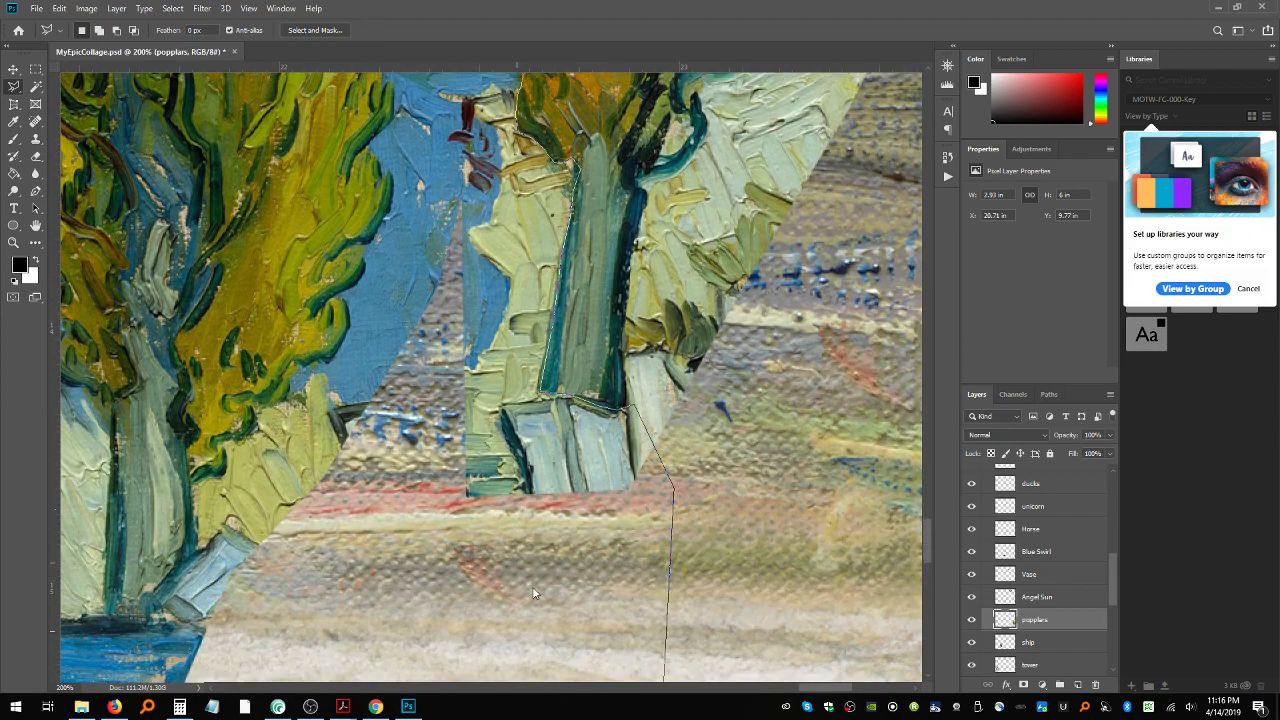
click(609, 528)
click(428, 424)
click(388, 343)
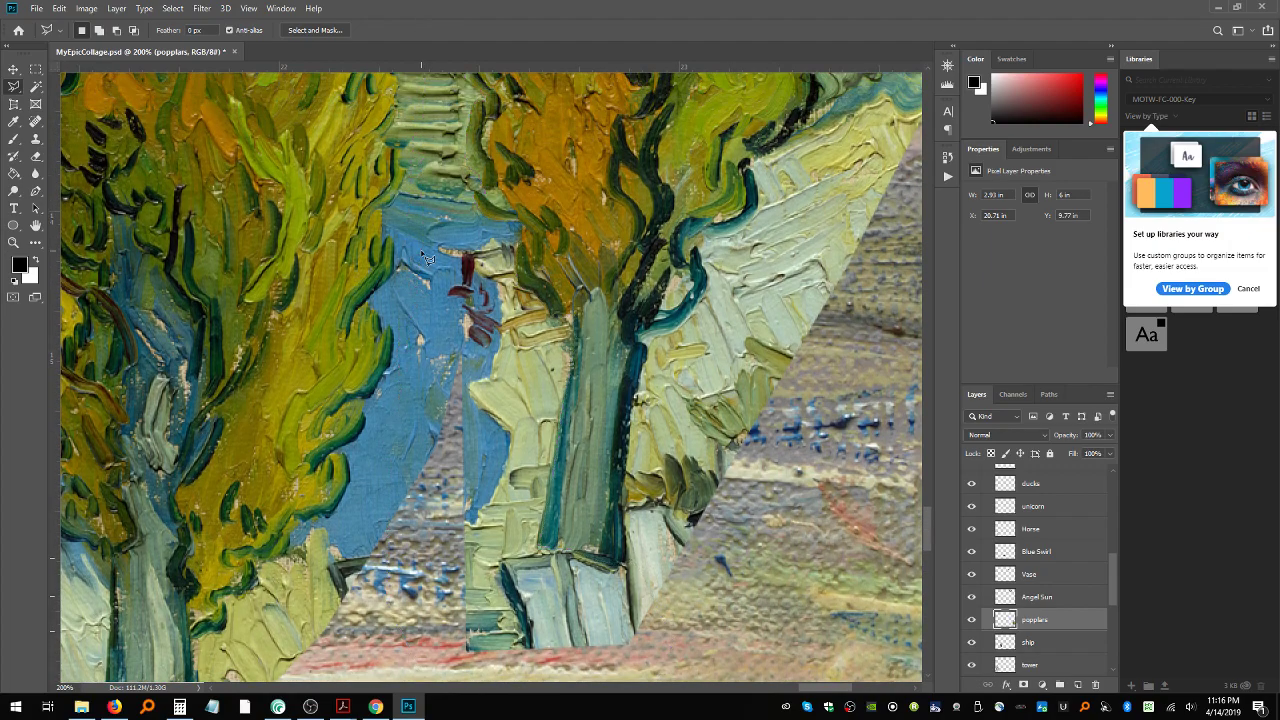
double_click(421, 253)
key(Delete)
key(ctrl+d)
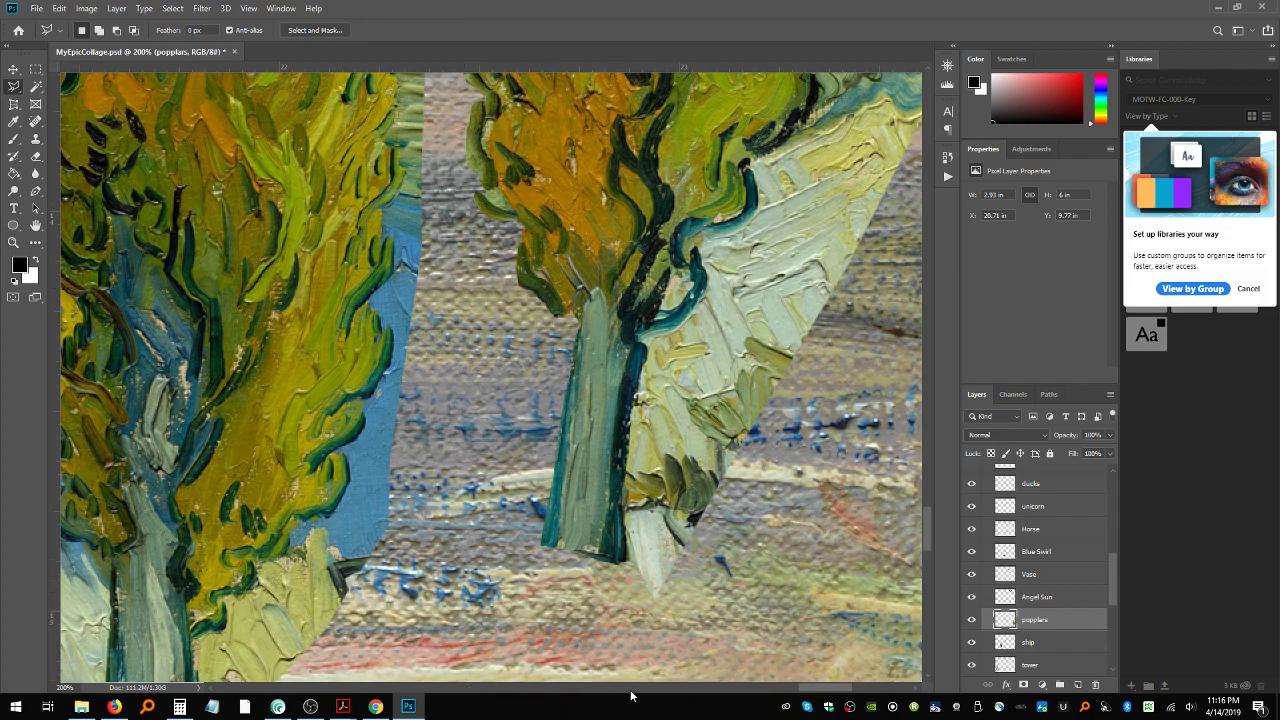
Step: Lasso up the right side of the right-hand poplar's trunk and lower foliage and delete the pale ground and shrubs beside it
click(823, 531)
click(658, 618)
click(630, 567)
click(623, 510)
click(626, 474)
click(629, 420)
click(641, 371)
click(646, 344)
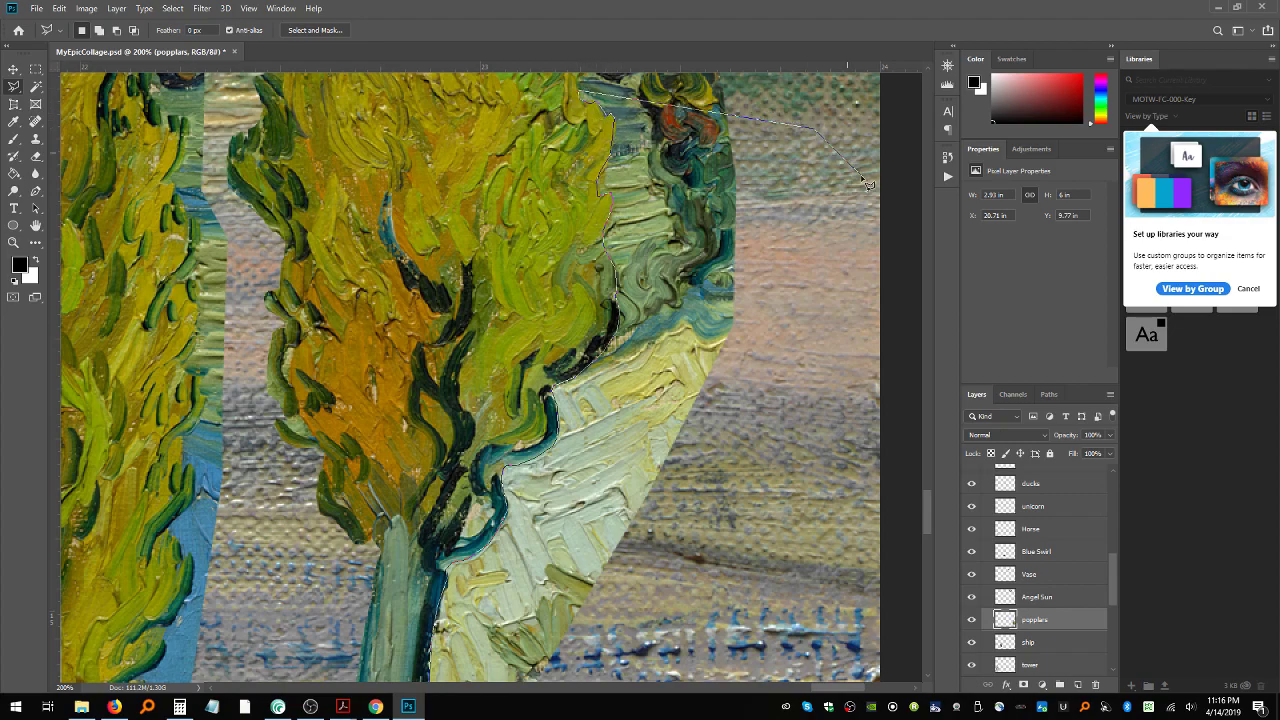
double_click(852, 597)
key(Delete)
key(ctrl+d)
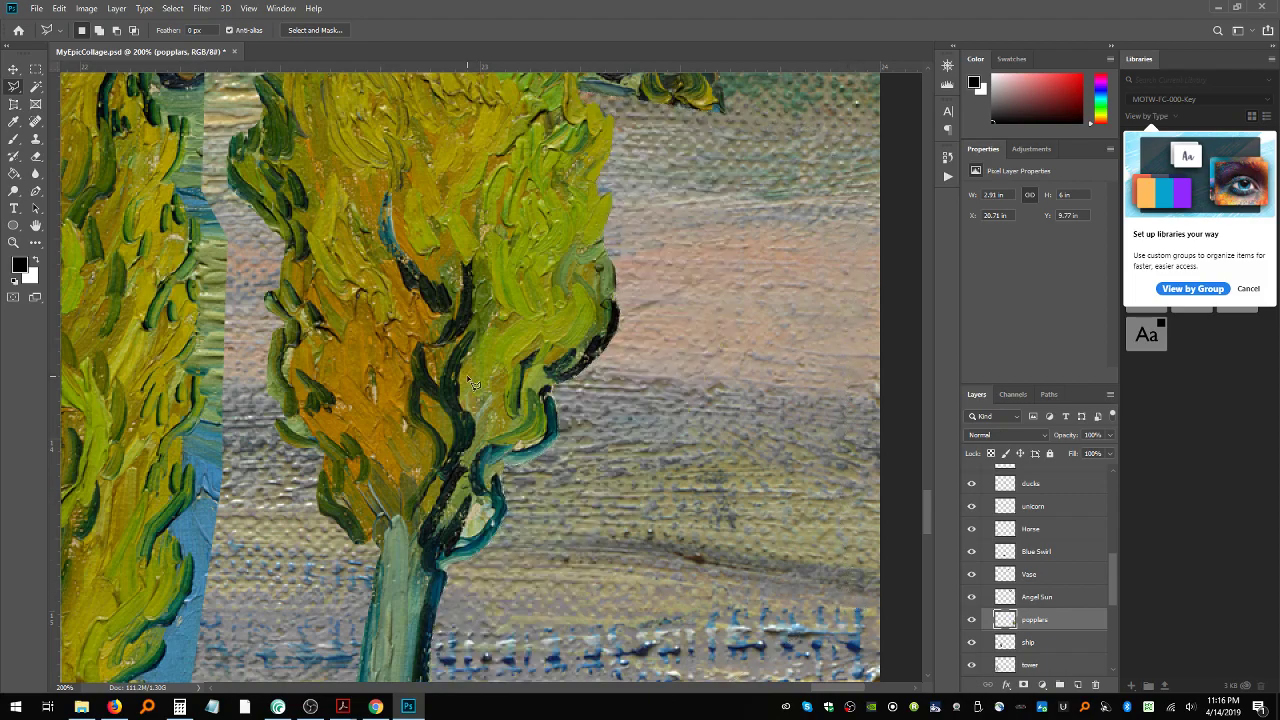
Step: Lasso along the right-hand poplar's middle right edge and delete the dark shrubs and green field beside it
scroll(615, 450, up, 5)
scroll(615, 450, up, 5)
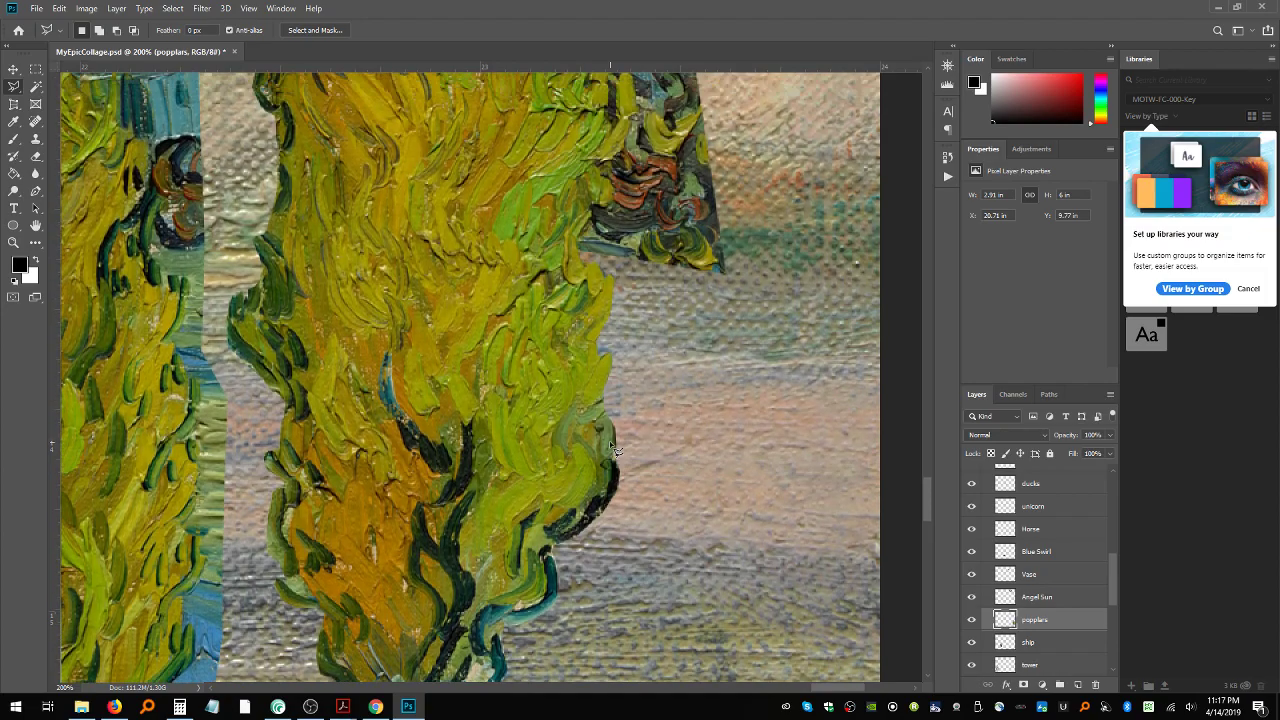
scroll(612, 445, up, 3)
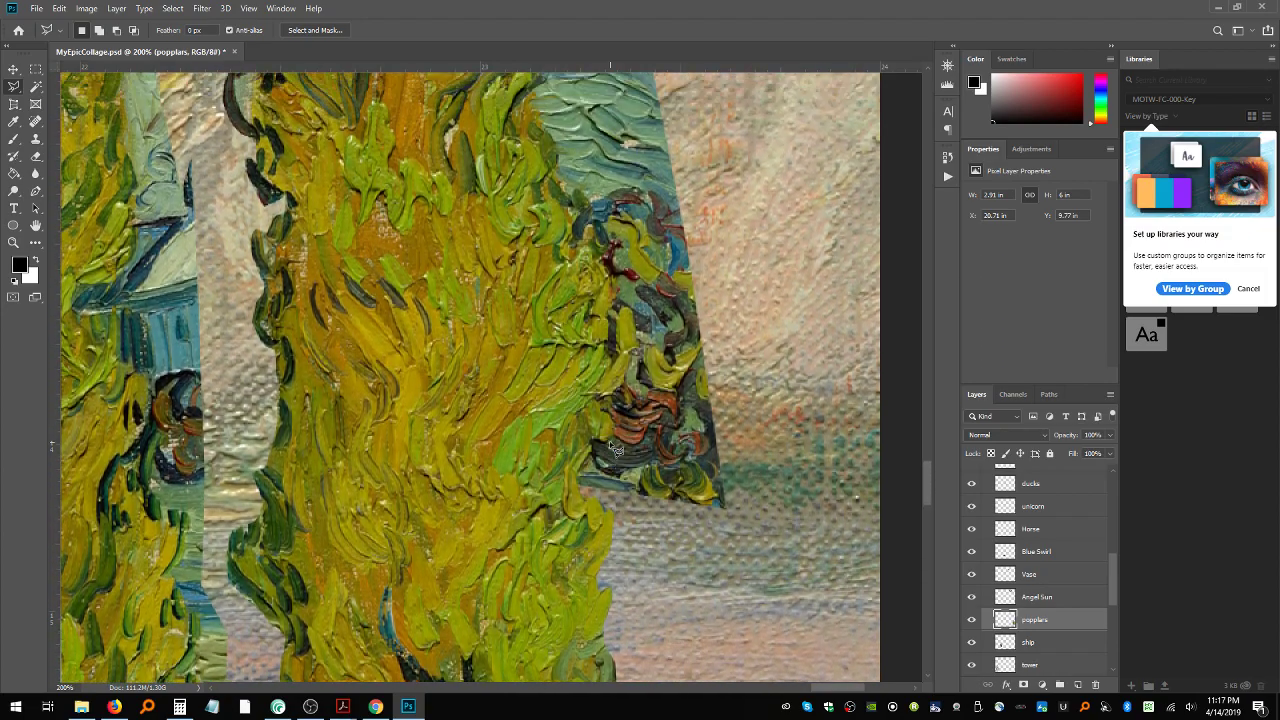
scroll(612, 445, down, 2)
click(744, 510)
click(724, 525)
click(579, 489)
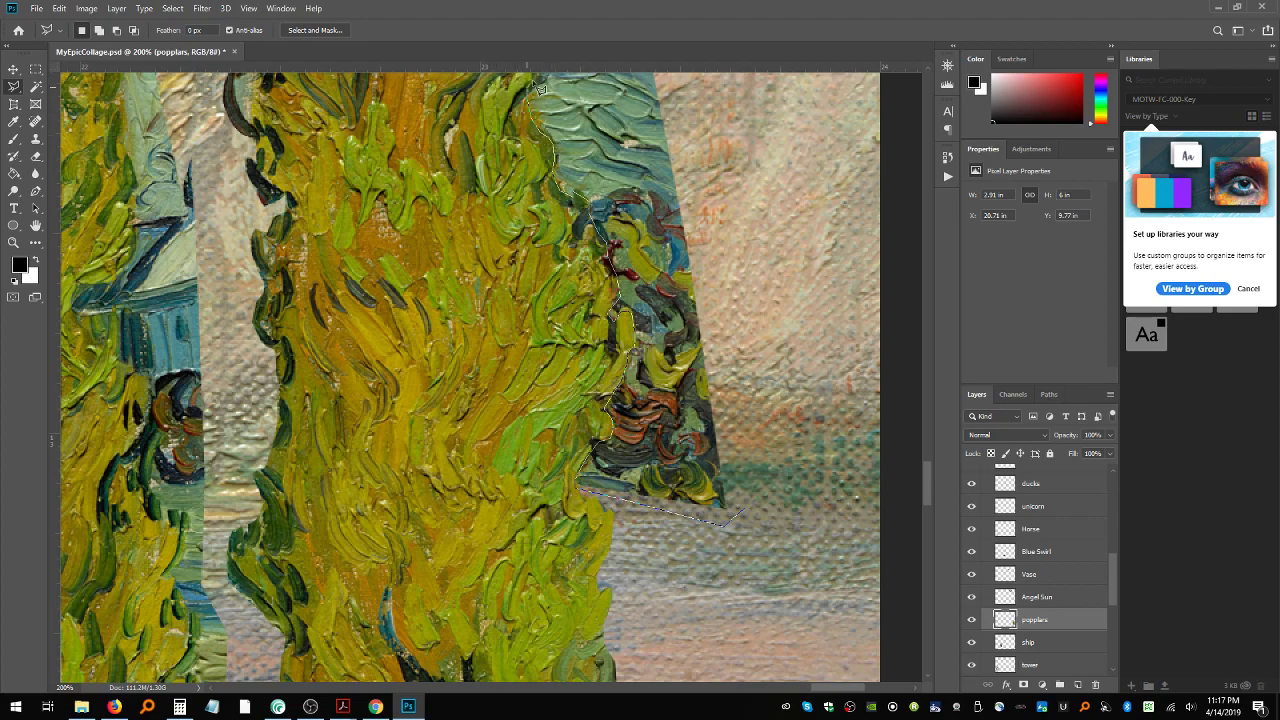
mouse_move(551, 85)
mouse_down()
mouse_move(736, 103)
mouse_move(812, 130)
mouse_move(866, 347)
mouse_move(872, 462)
mouse_move(855, 505)
mouse_up()
key(Delete)
key(ctrl+d)
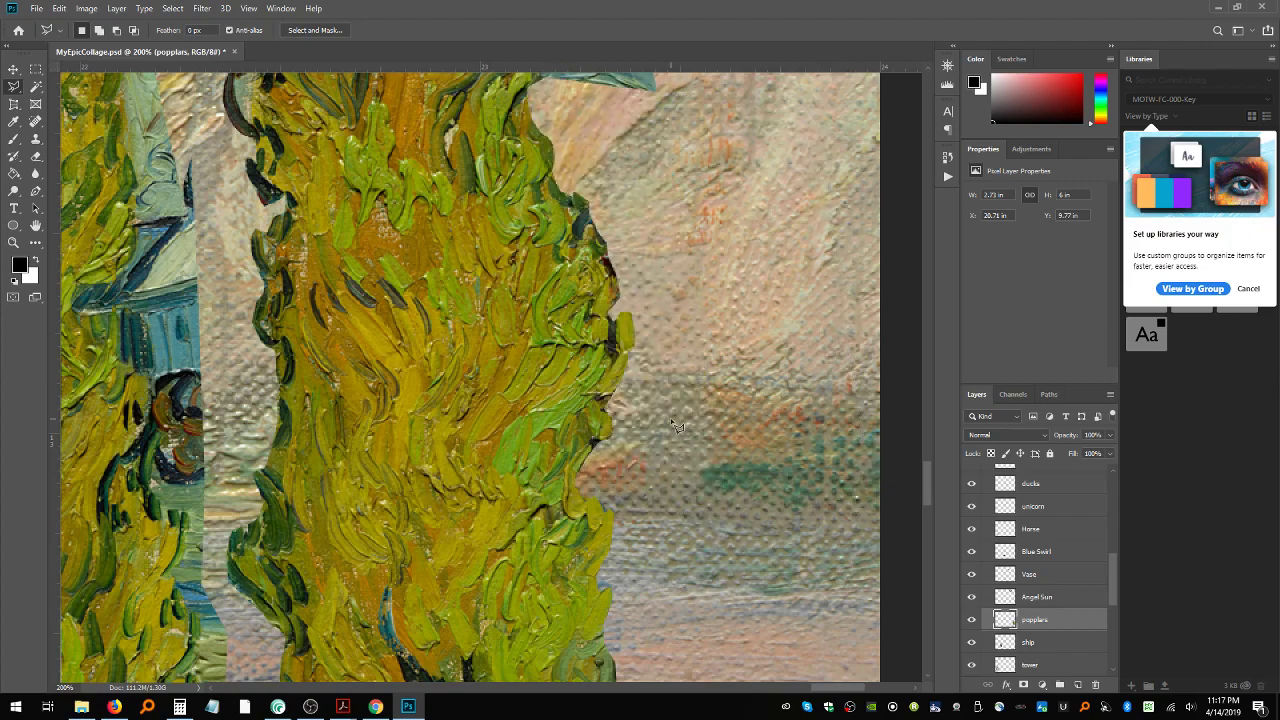
Step: Lasso and delete the remaining blue hill patch beside the right-hand poplar's upper right edge
scroll(675, 425, up, 10)
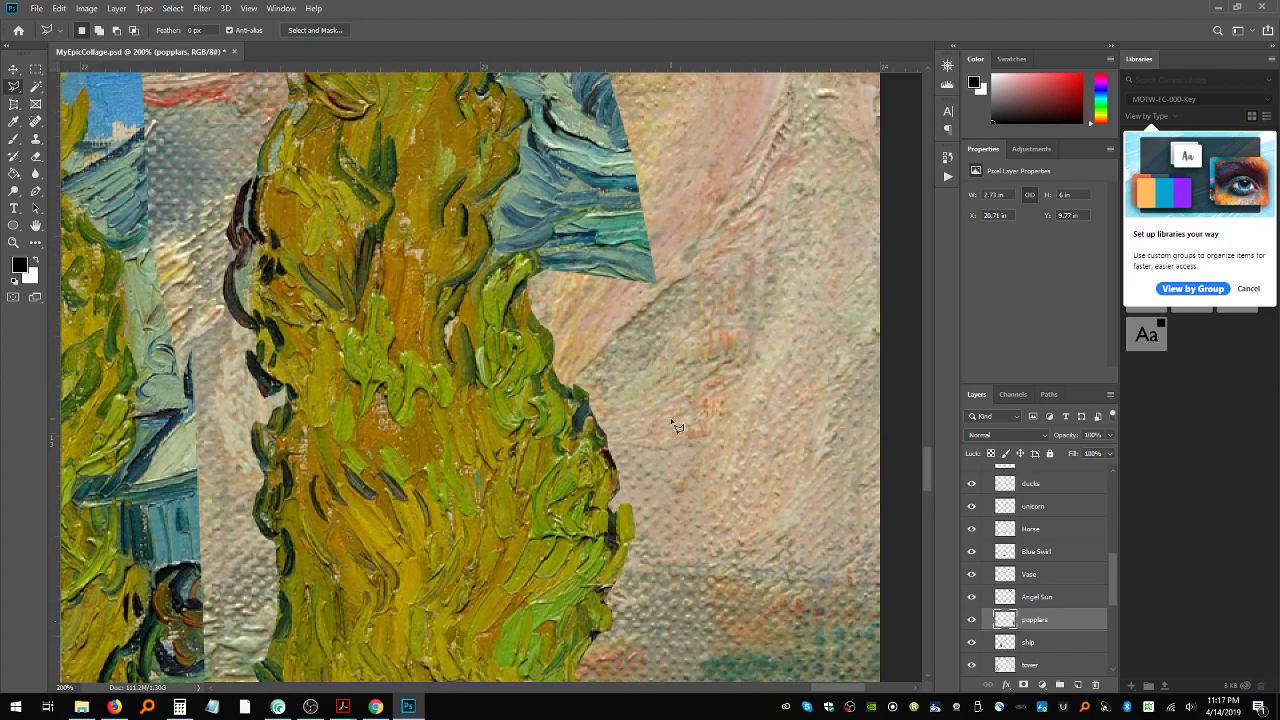
scroll(675, 425, up, 3)
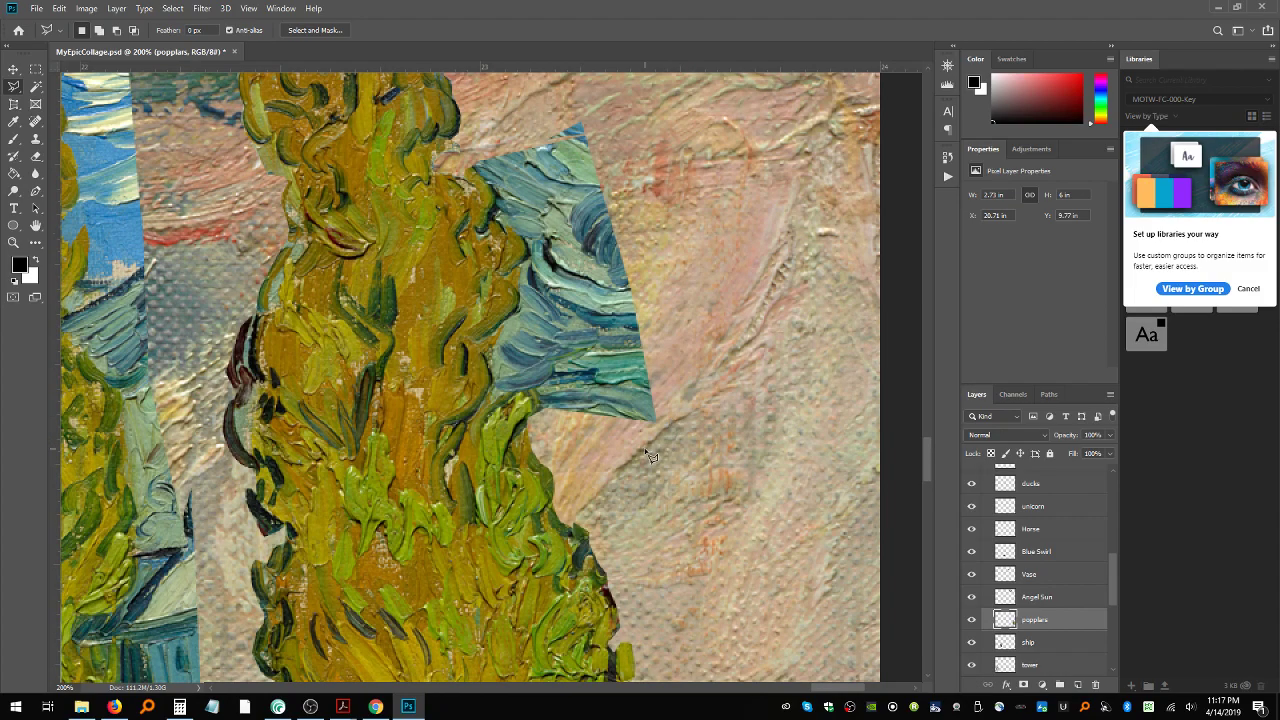
click(631, 470)
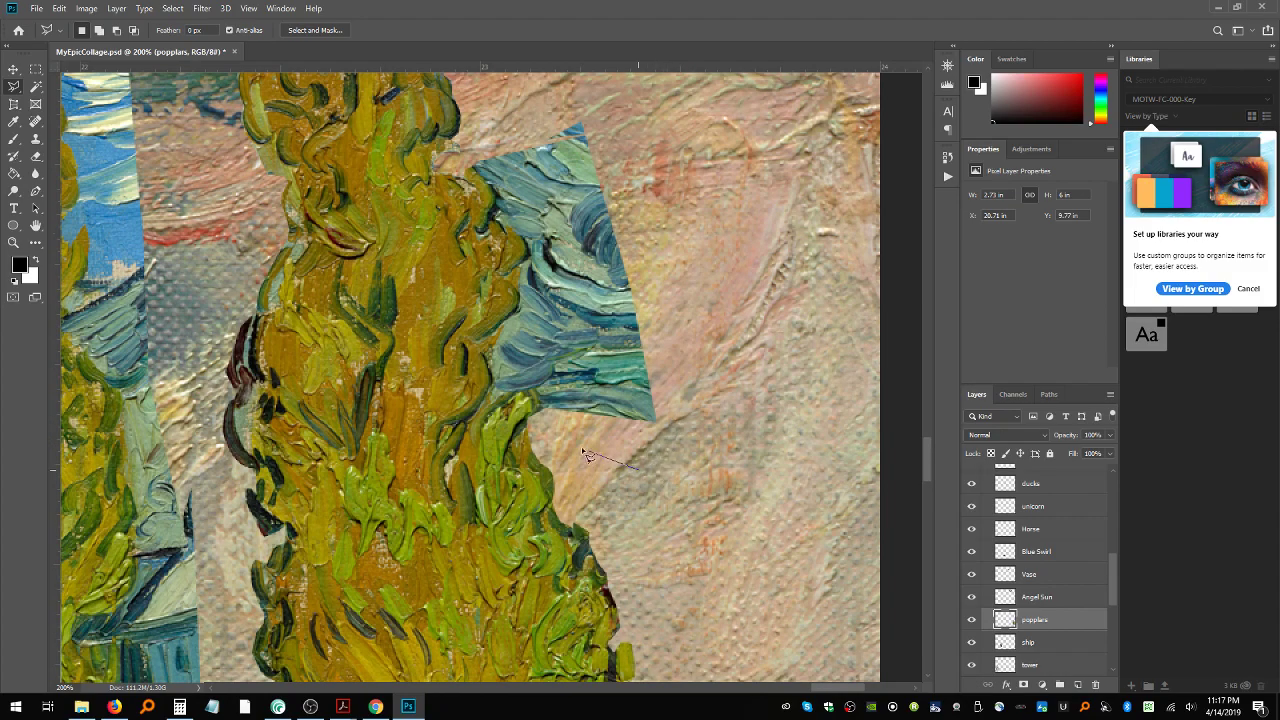
click(531, 392)
click(517, 393)
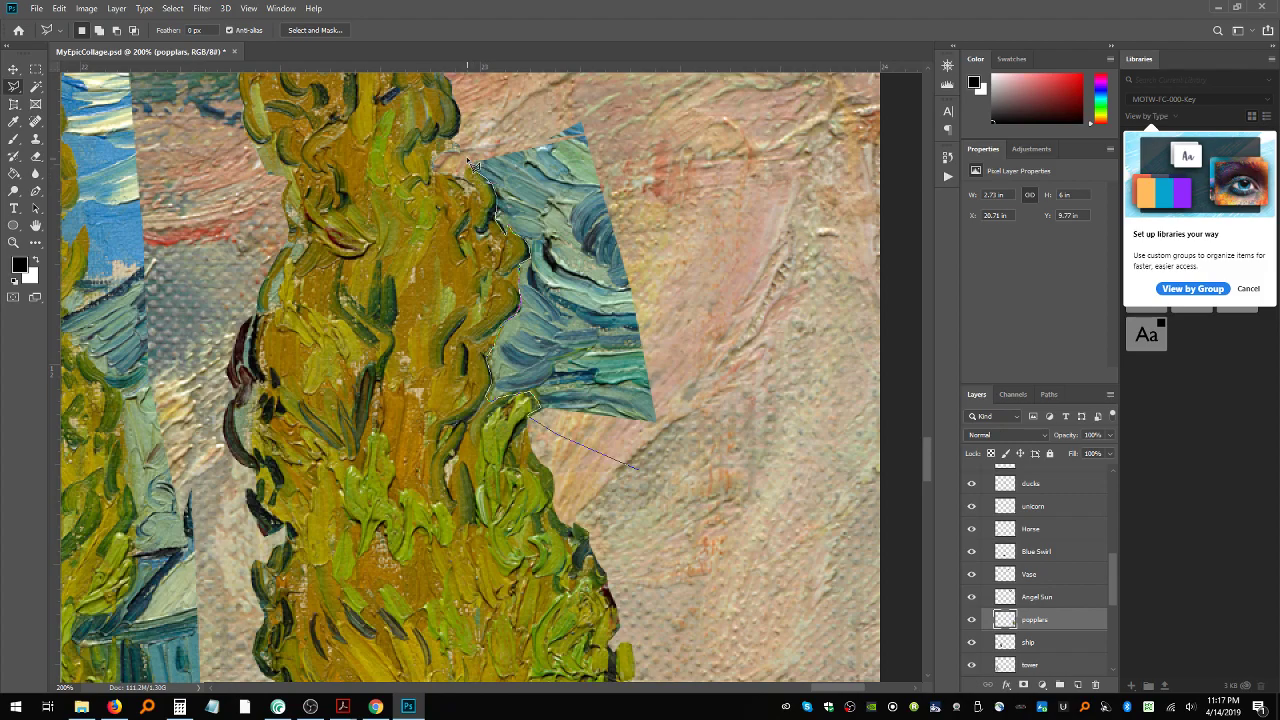
double_click(798, 534)
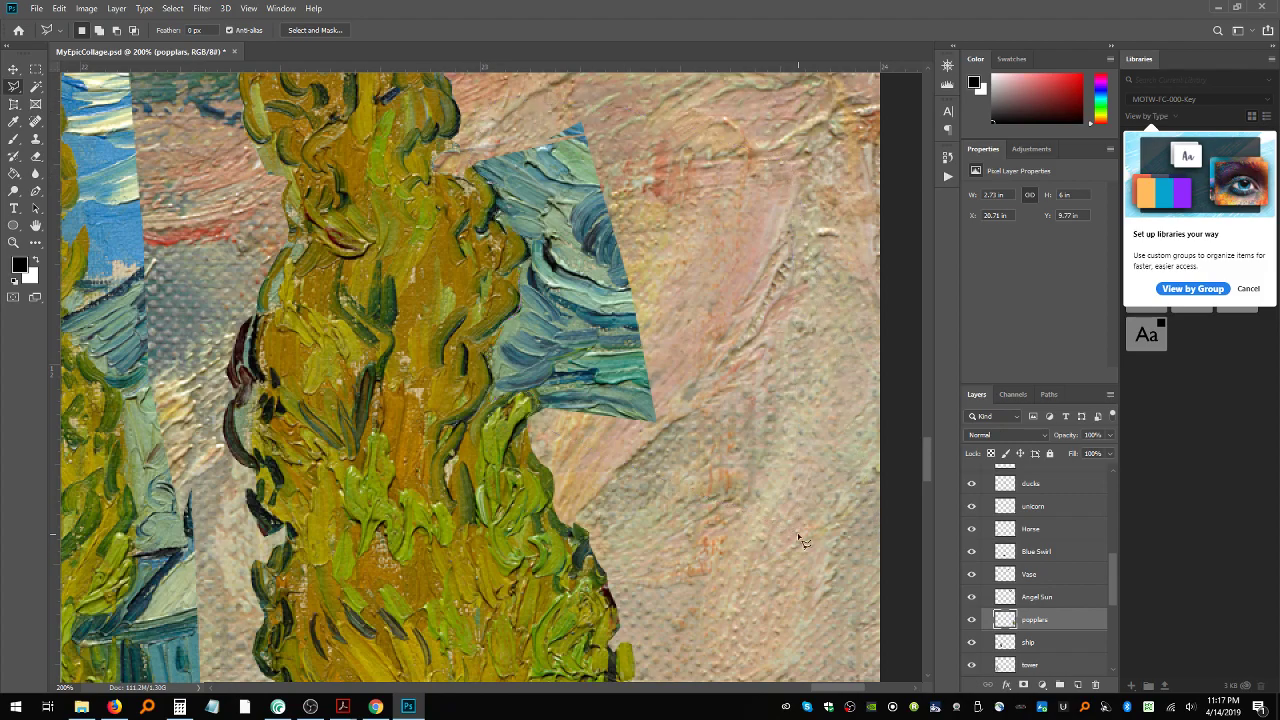
key(Delete)
key(ctrl+d)
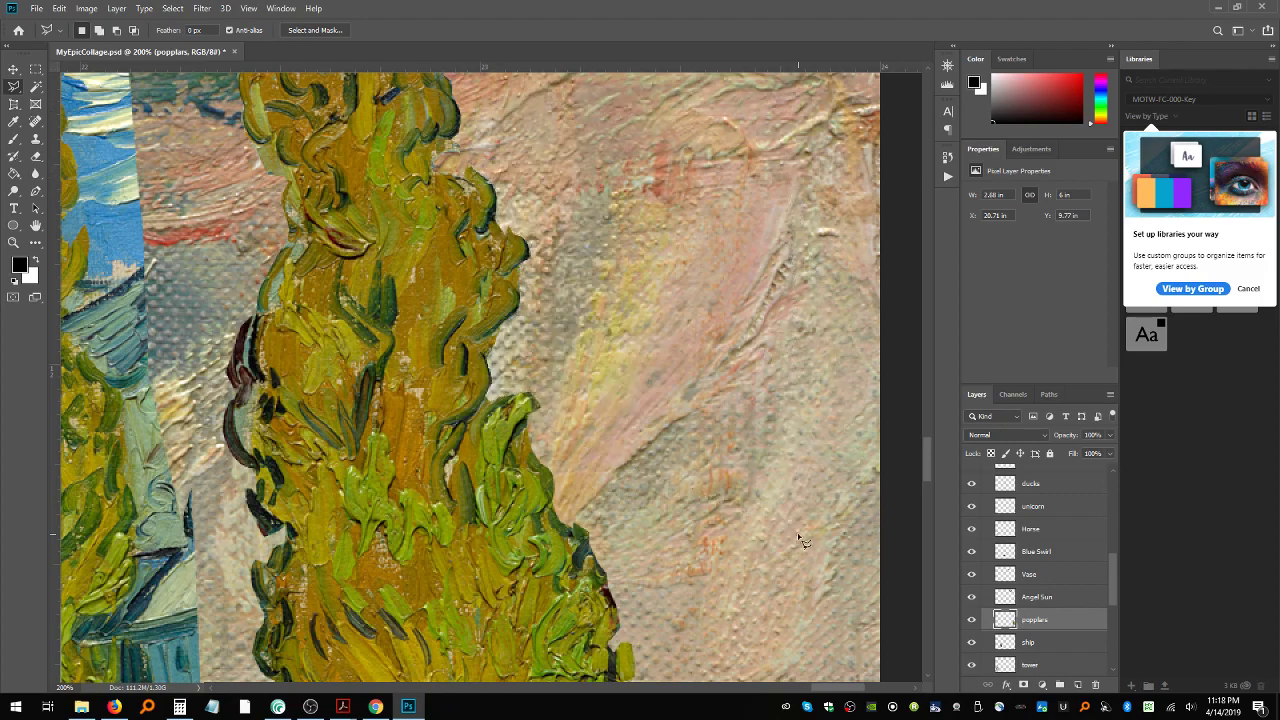
key(ctrl+minus)
key(ctrl+minus)
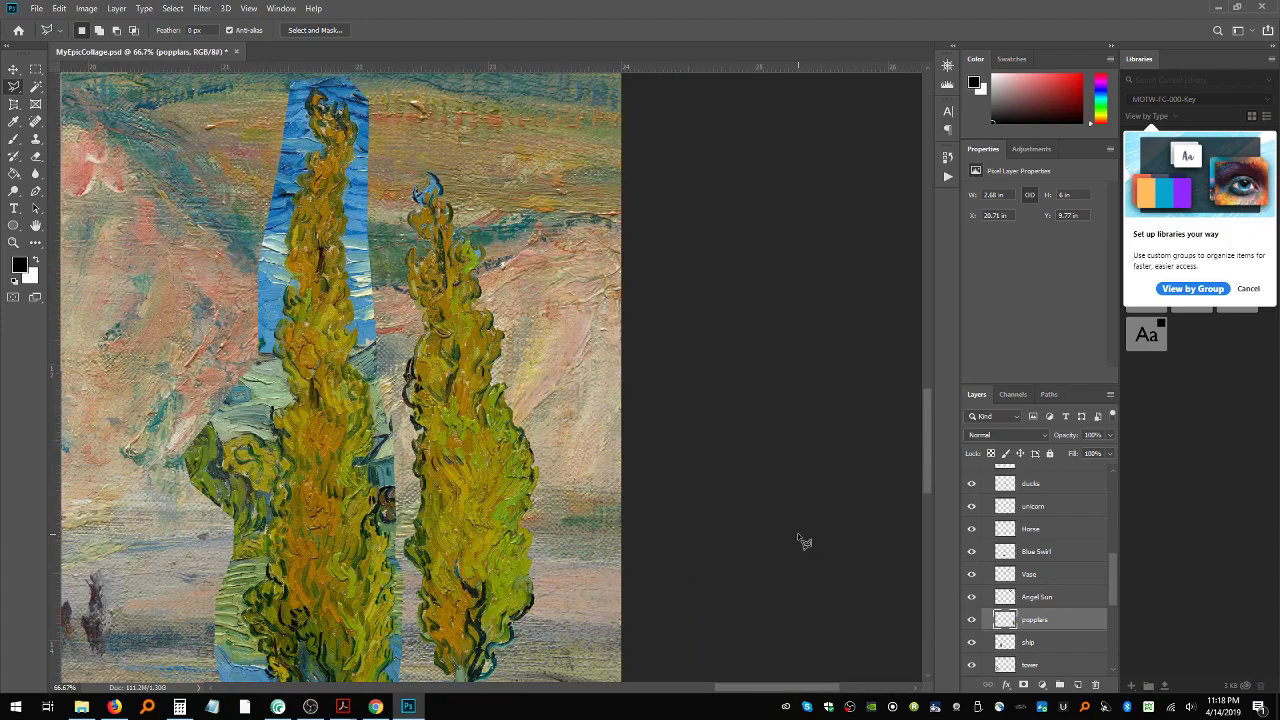
Step: Lasso and delete the small blue sky patches enclosed by the curled brush strokes in the right-hand poplar's upper right foliage
scroll(510, 490, down, 5)
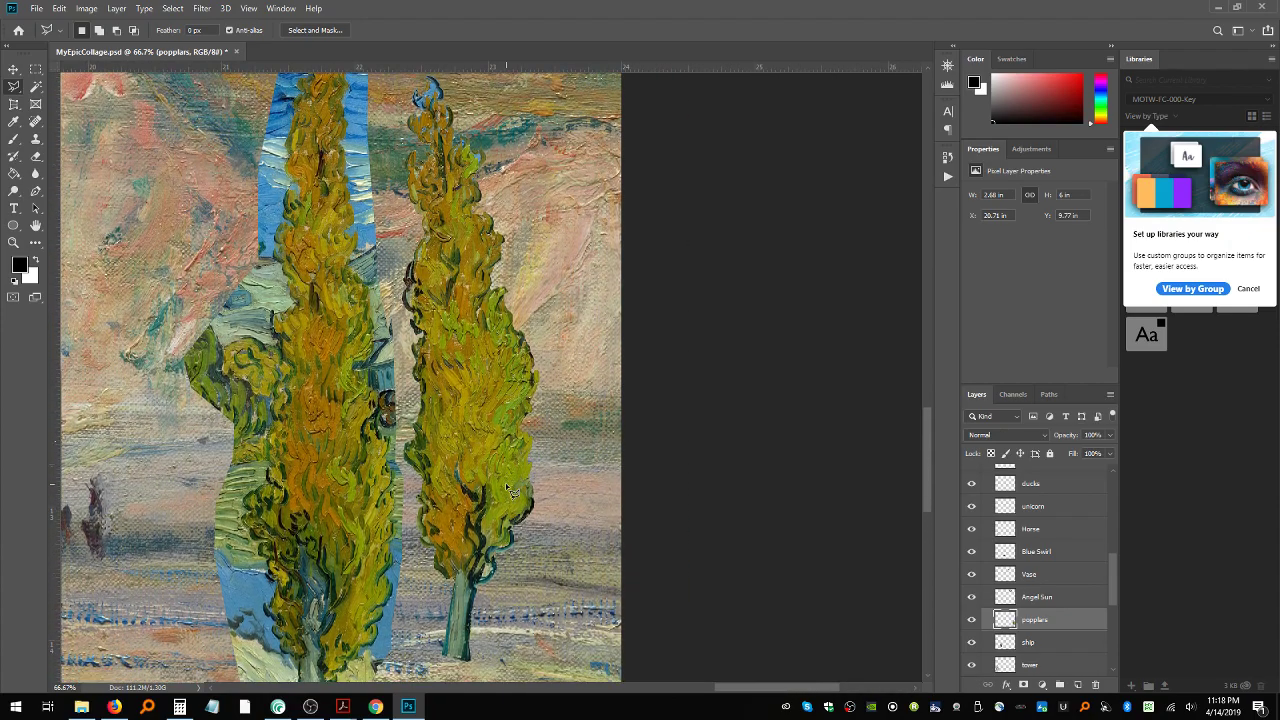
scroll(494, 556, up, 5)
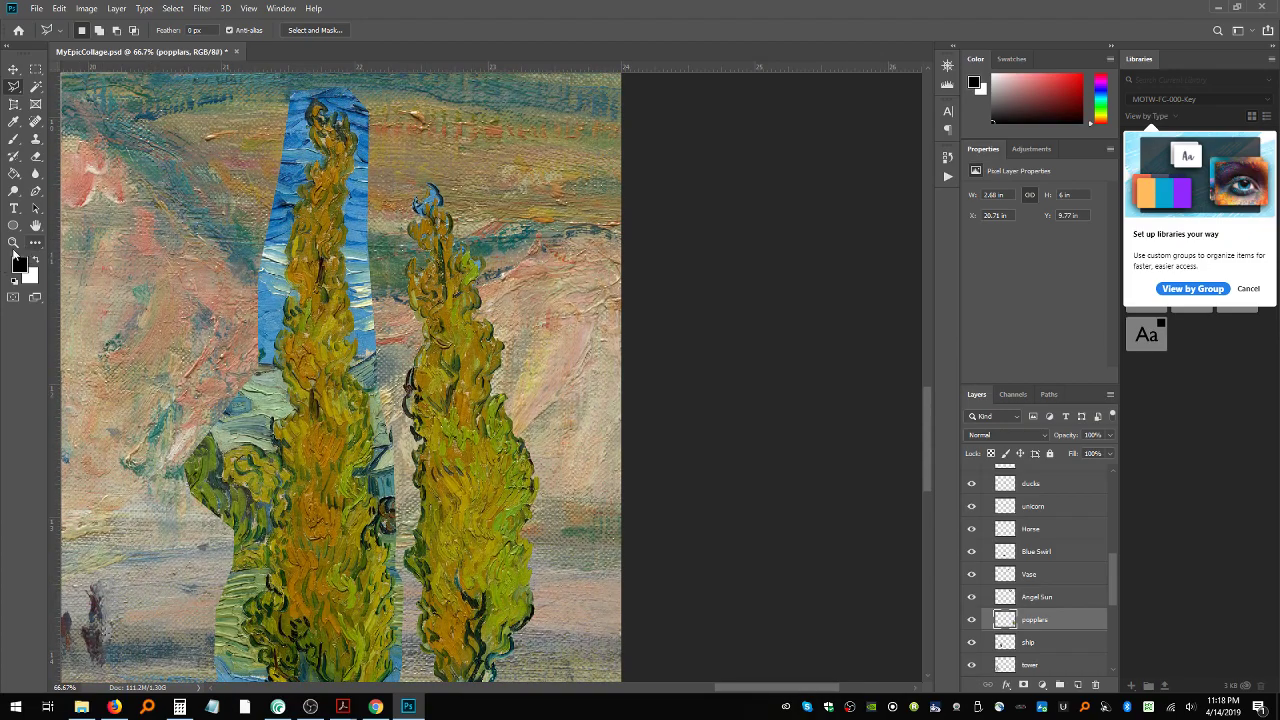
click(13, 242)
click(460, 286)
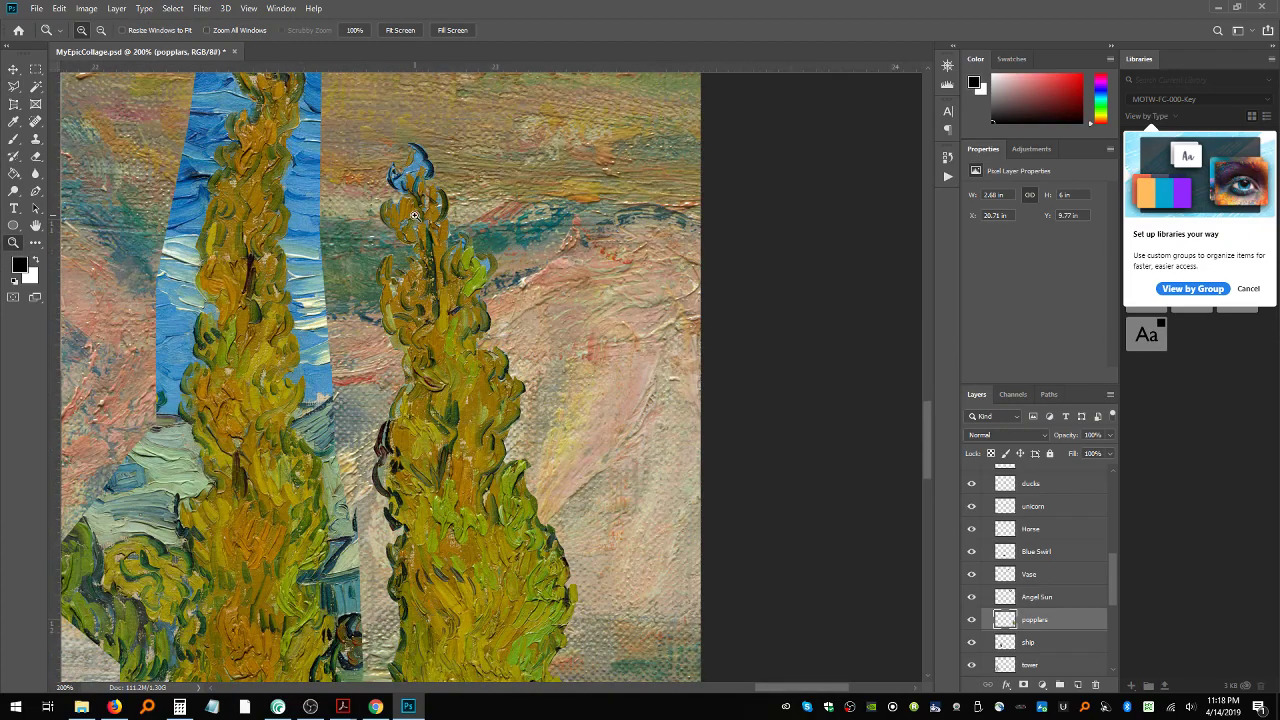
click(414, 215)
click(414, 215)
key(l)
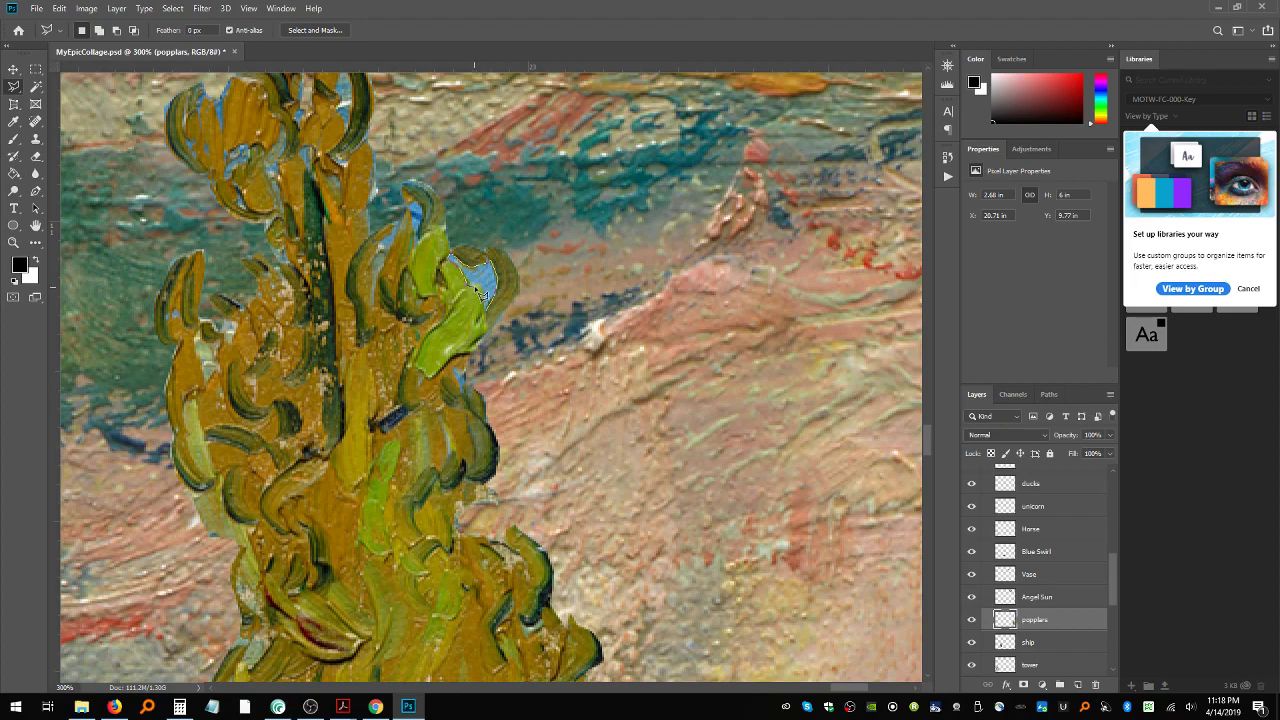
click(487, 310)
key(Delete)
key(ctrl+d)
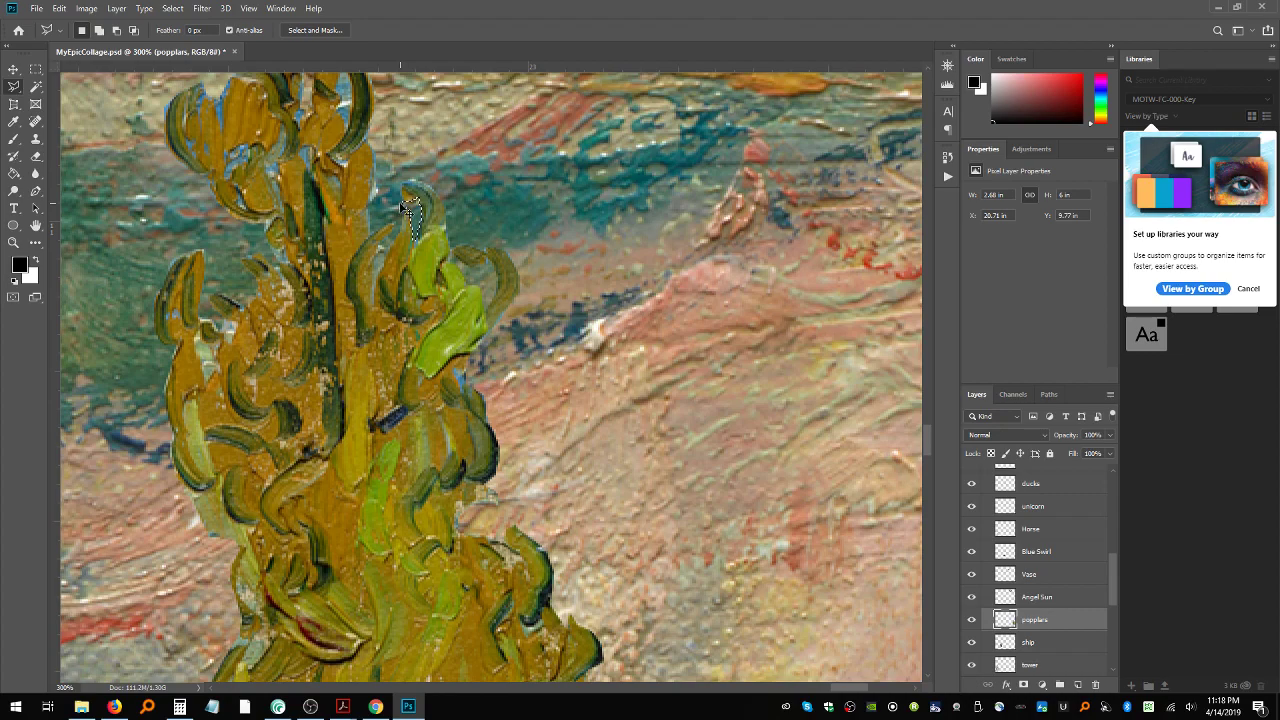
Step: Lasso the blue sky between the brush strokes at the right-hand poplar's tip and delete it
scroll(395, 220, up, 5)
scroll(395, 220, up, 1)
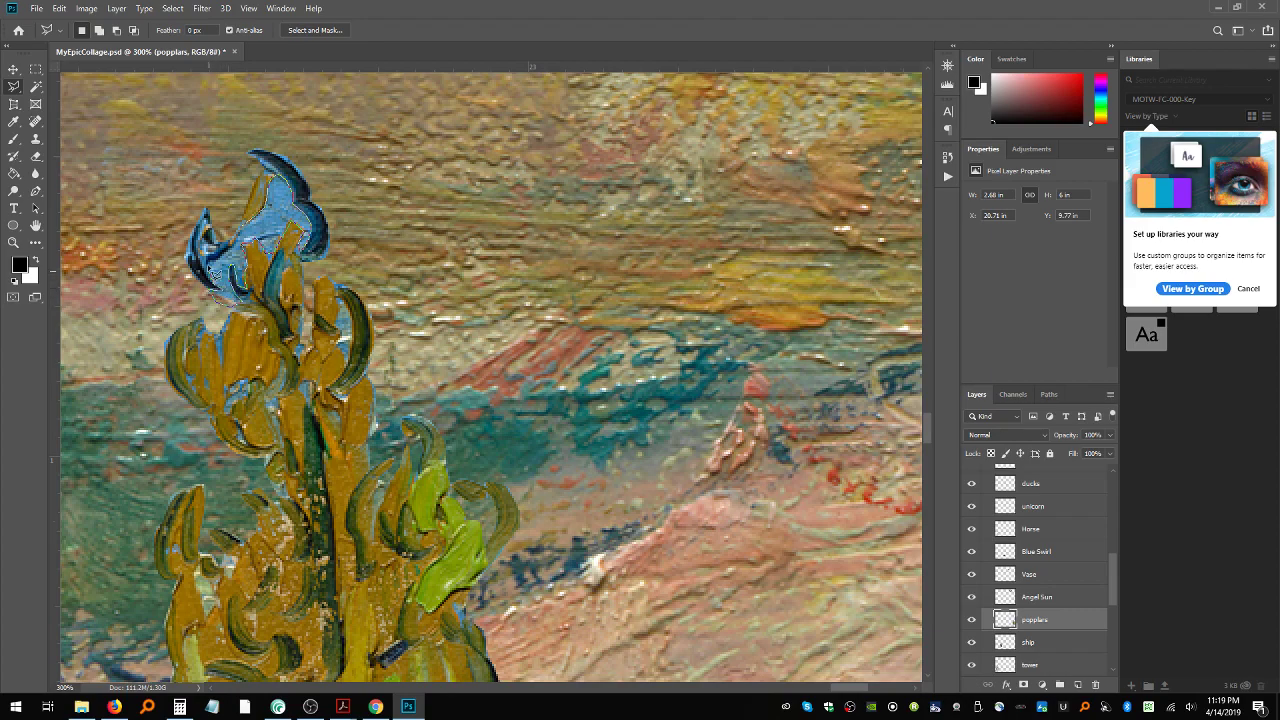
click(234, 215)
click(244, 227)
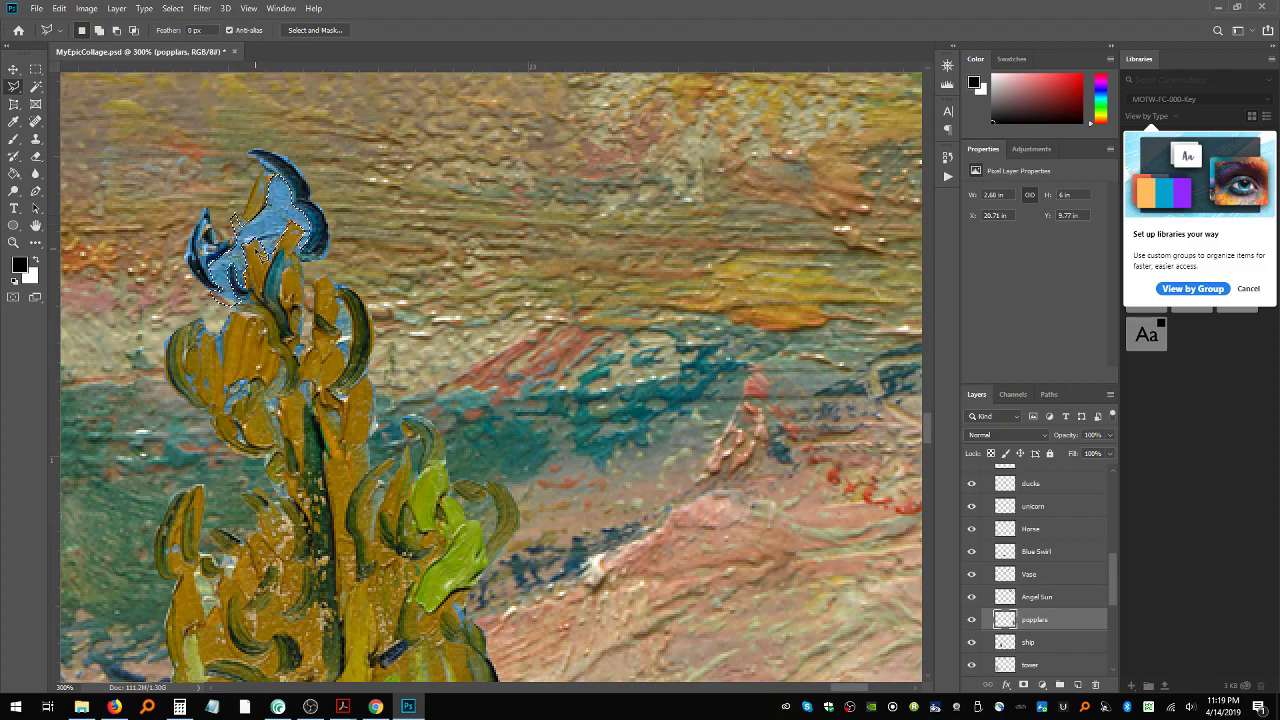
key(Delete)
key(ctrl+d)
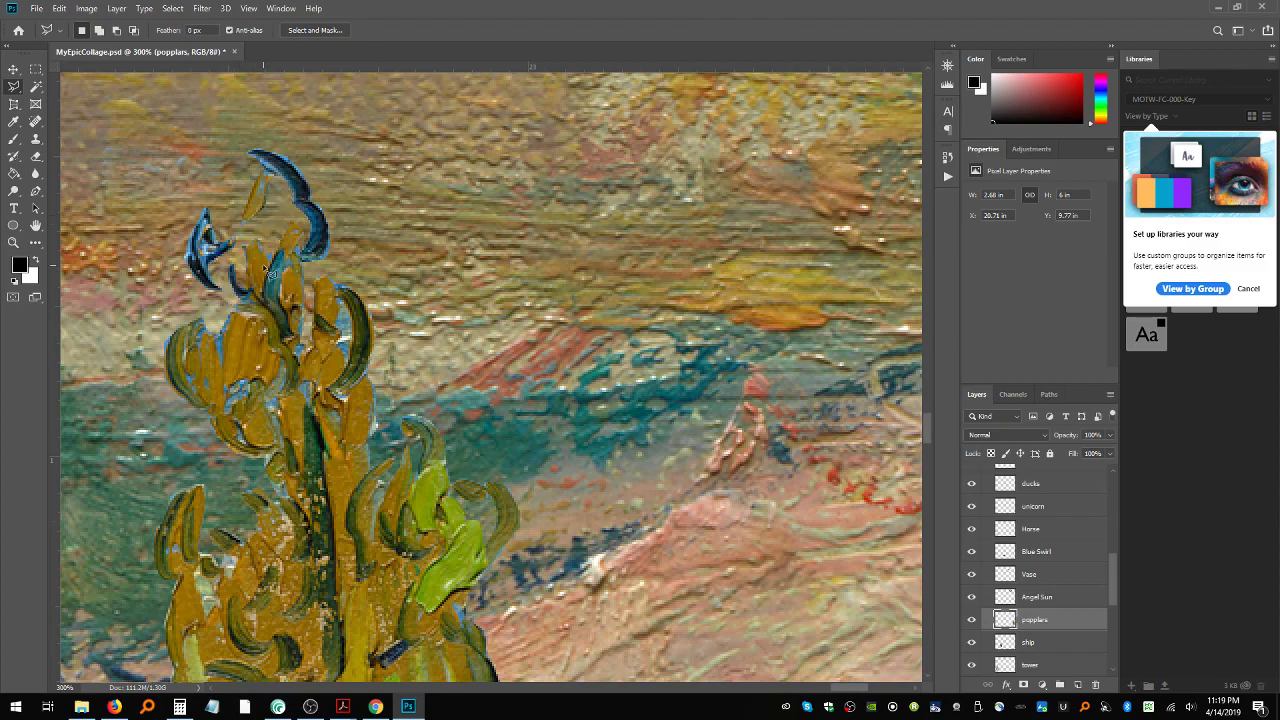
click(228, 201)
click(228, 223)
double_click(212, 209)
Step: Lasso around the left-hand poplar's trunk base and up its lower left side, and delete the blue strip, pale ground and sky there
scroll(235, 268, down, 2)
key(ctrl+minus)
key(ctrl+minus)
key(ctrl+minus)
key(ctrl+minus)
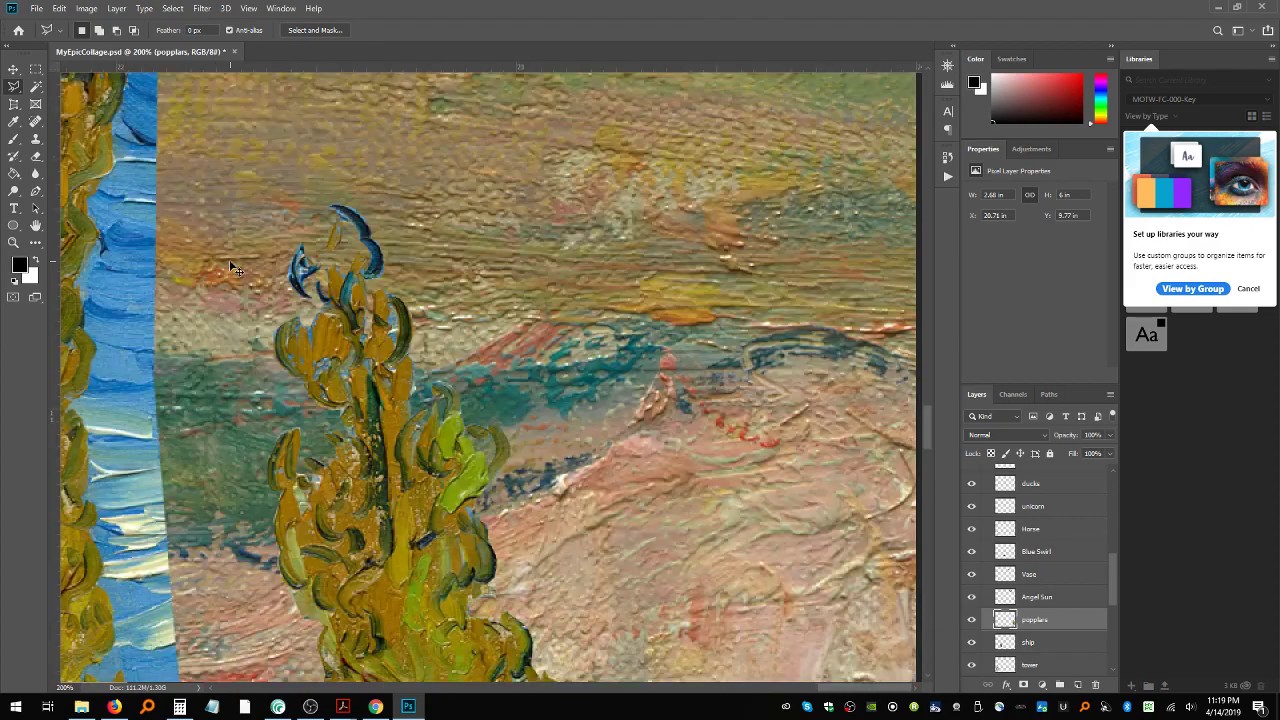
key(ctrl+minus)
key(ctrl+minus)
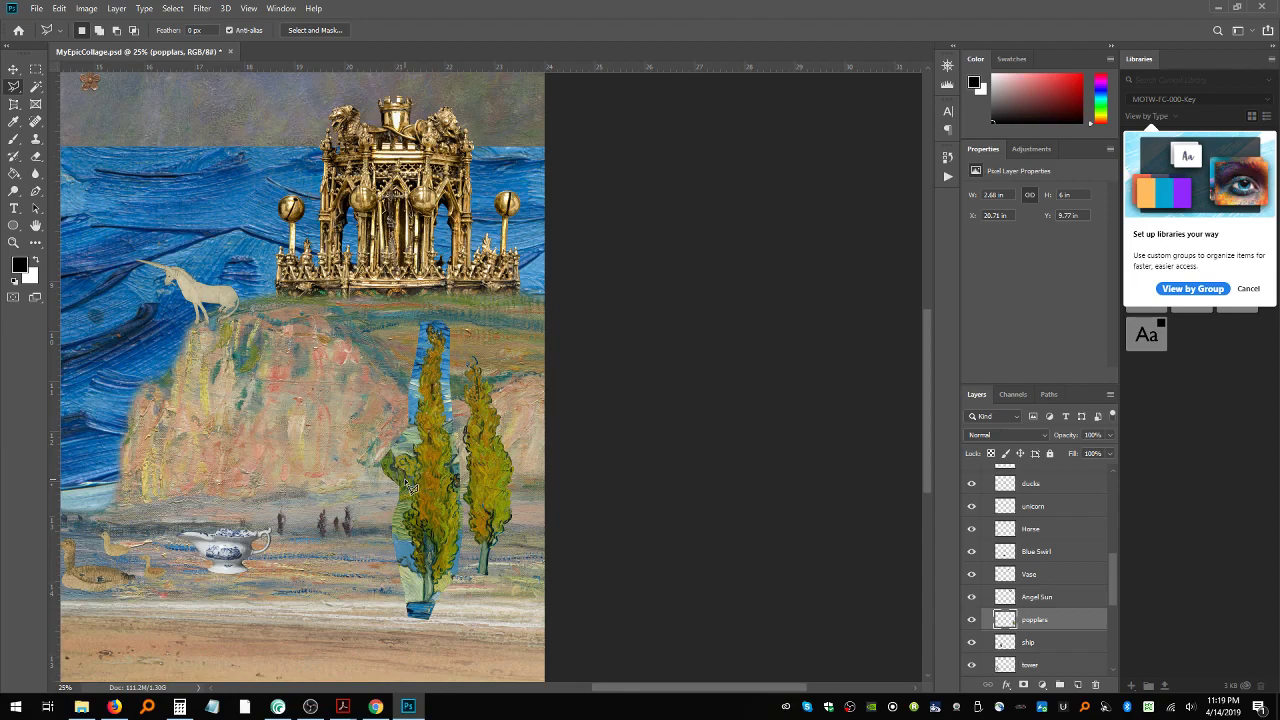
click(13, 242)
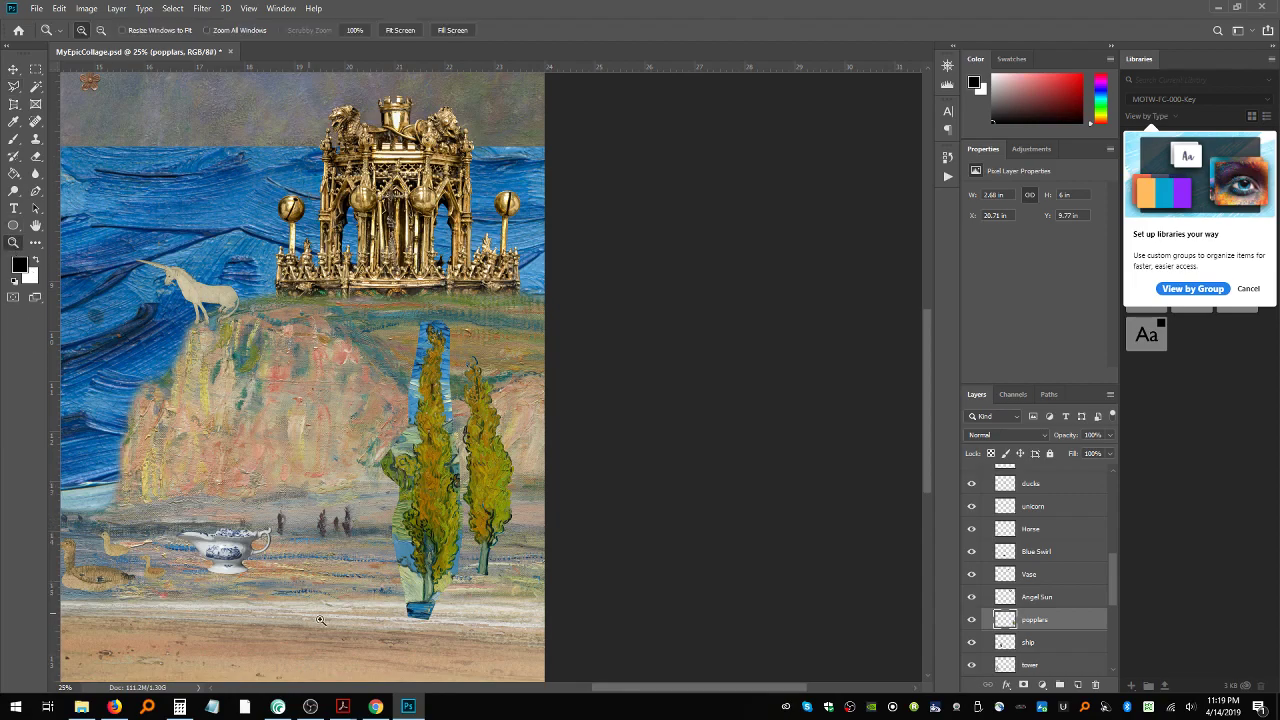
click(475, 605)
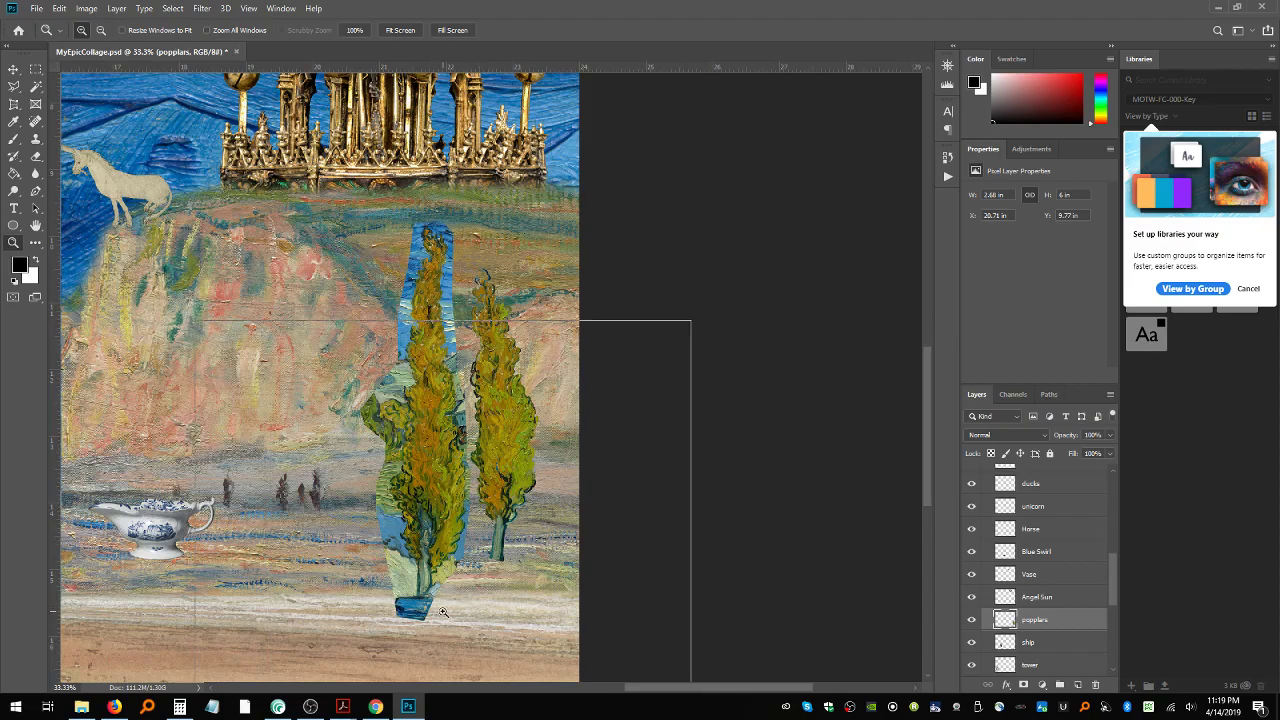
click(440, 610)
click(404, 591)
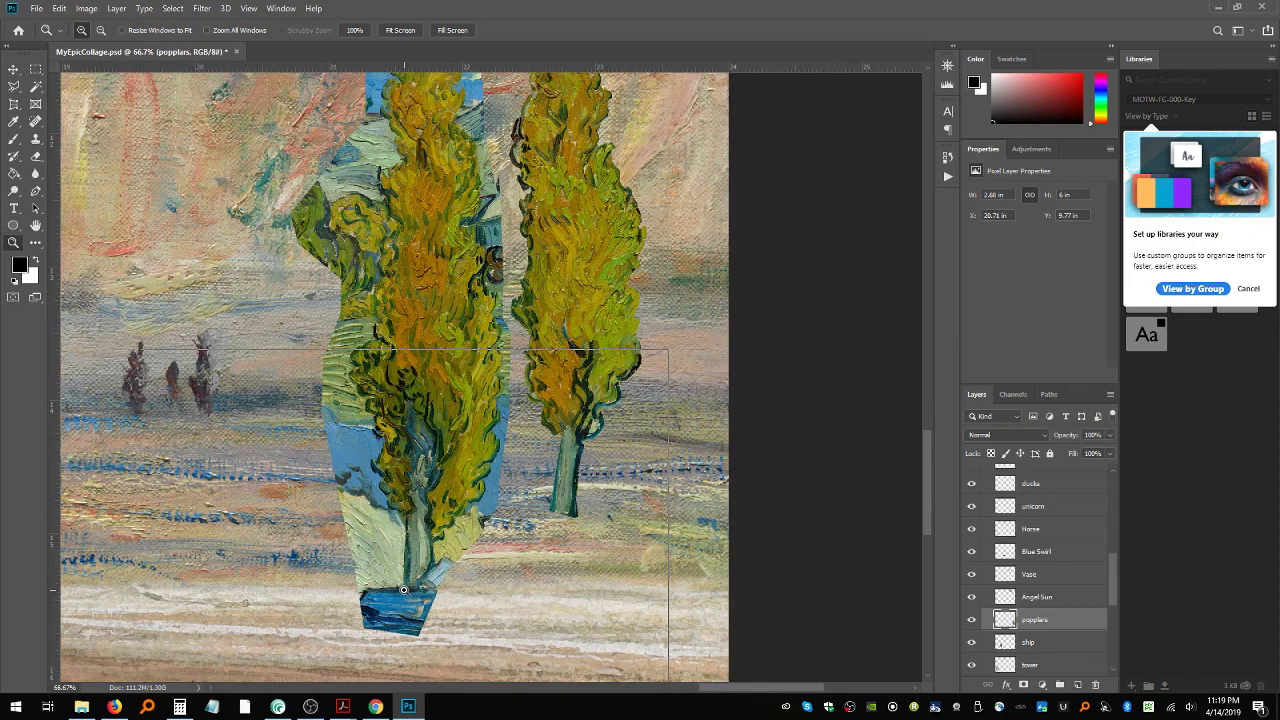
click(404, 591)
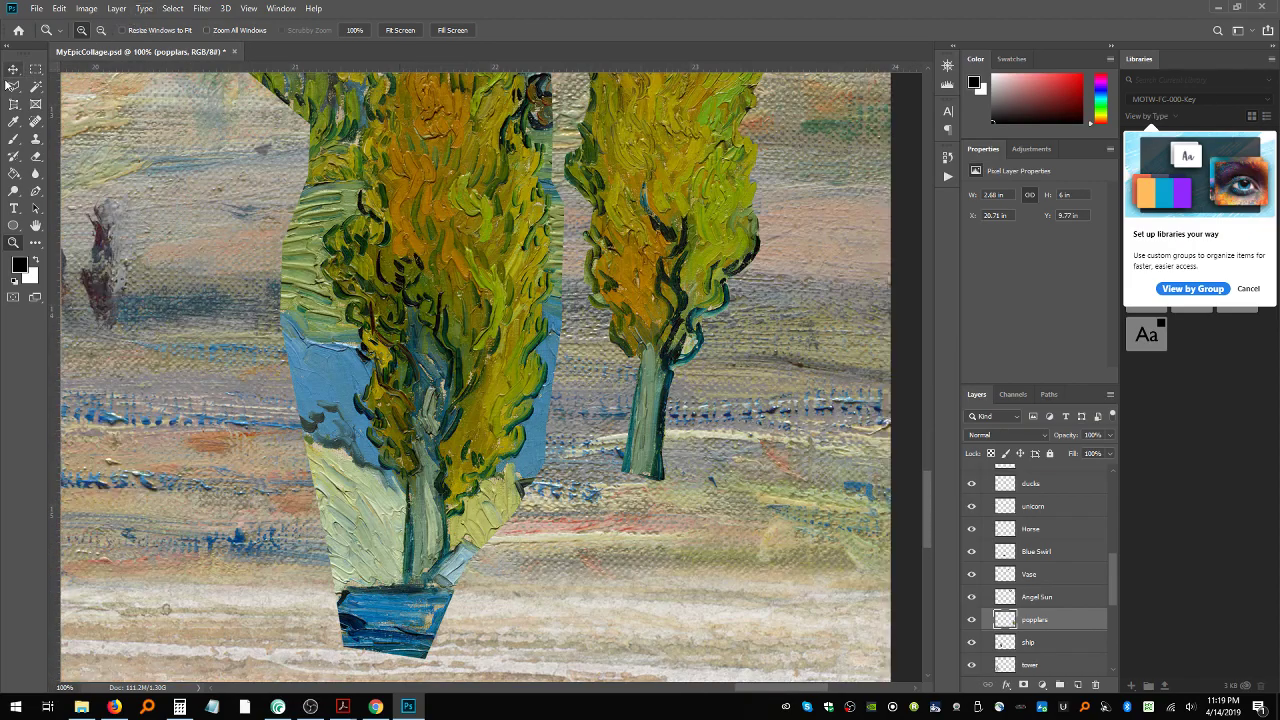
click(337, 493)
click(14, 87)
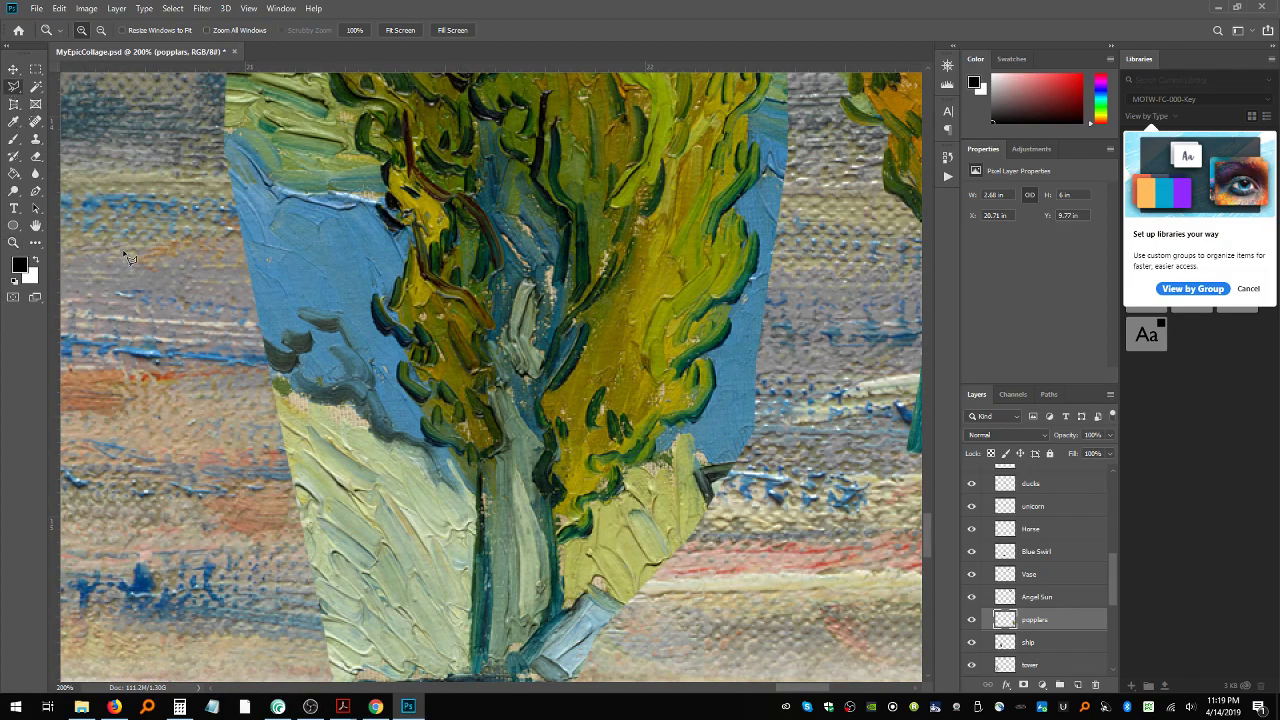
scroll(766, 604, down, 5)
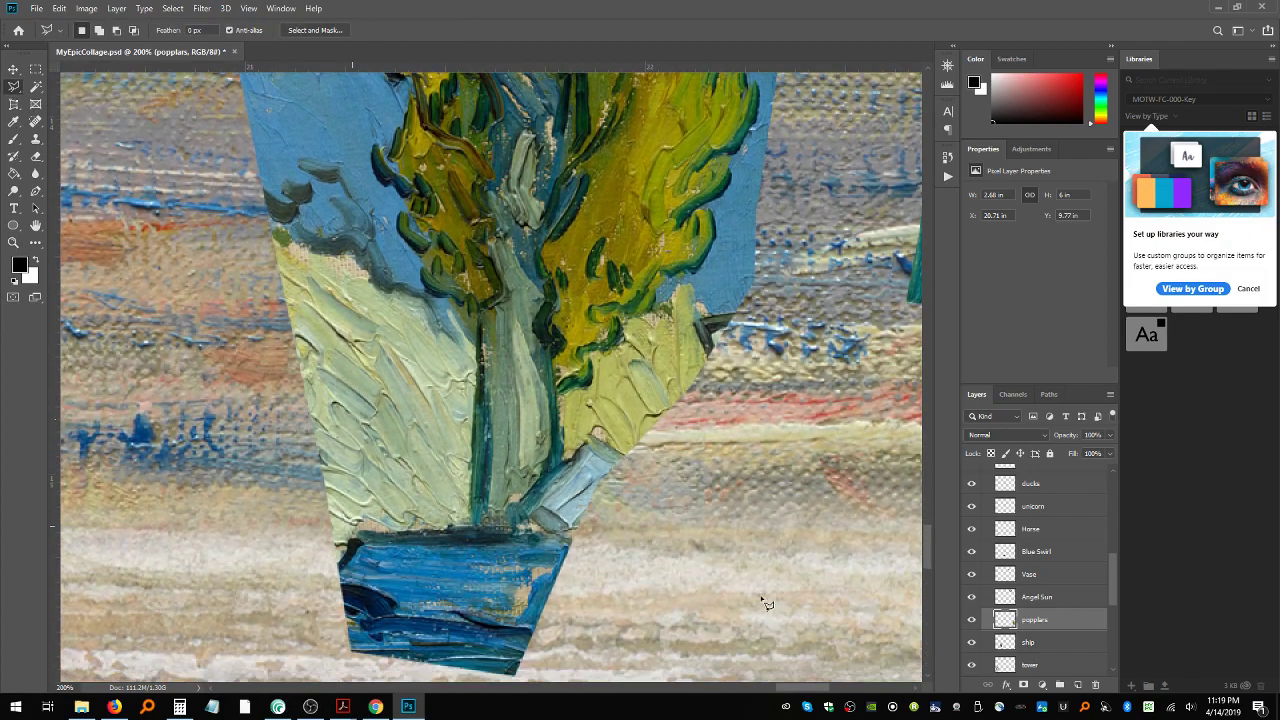
scroll(766, 604, down, 1)
mouse_move(653, 545)
mouse_down()
mouse_move(655, 510)
mouse_move(583, 407)
mouse_move(567, 403)
mouse_move(559, 437)
mouse_move(510, 493)
mouse_move(476, 493)
mouse_move(484, 345)
mouse_move(481, 308)
mouse_move(460, 284)
mouse_up()
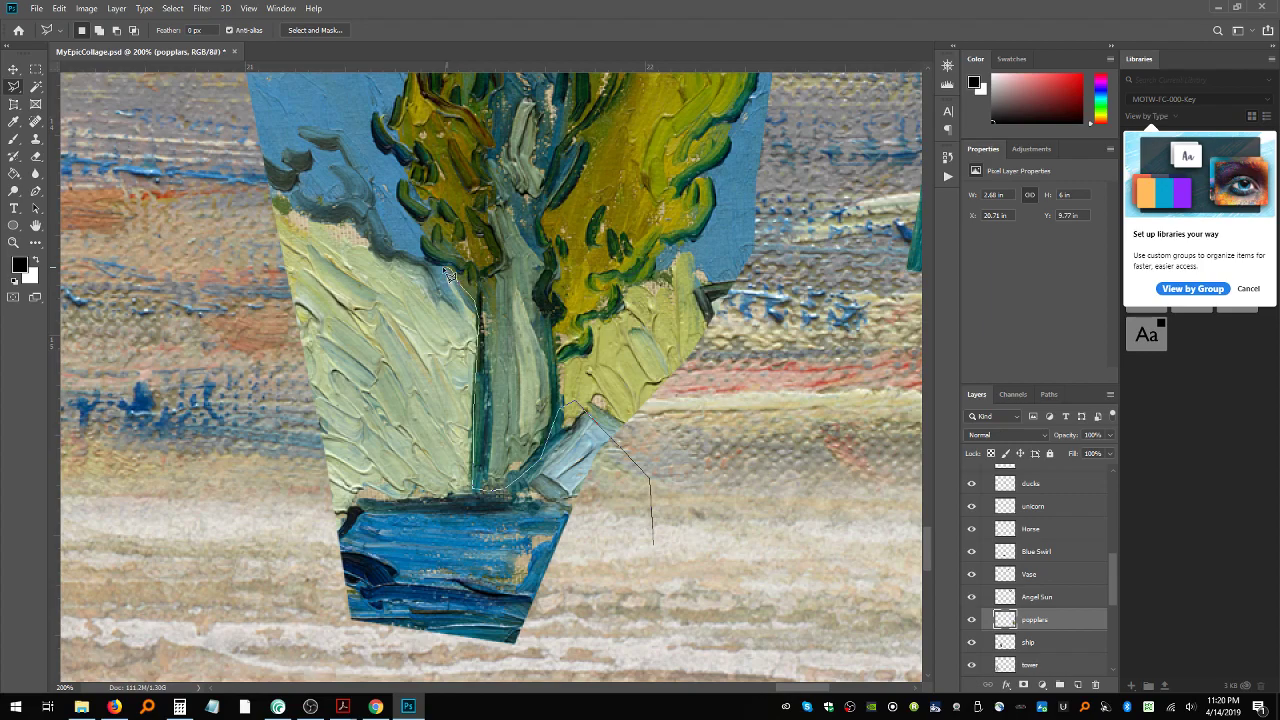
mouse_move(446, 270)
mouse_down()
mouse_move(404, 206)
mouse_move(416, 188)
mouse_up()
mouse_move(390, 156)
mouse_down()
mouse_move(375, 118)
mouse_move(382, 150)
mouse_move(402, 148)
mouse_move(389, 126)
mouse_move(416, 101)
mouse_move(424, 36)
mouse_move(418, 244)
mouse_move(406, 170)
mouse_move(424, 137)
mouse_up()
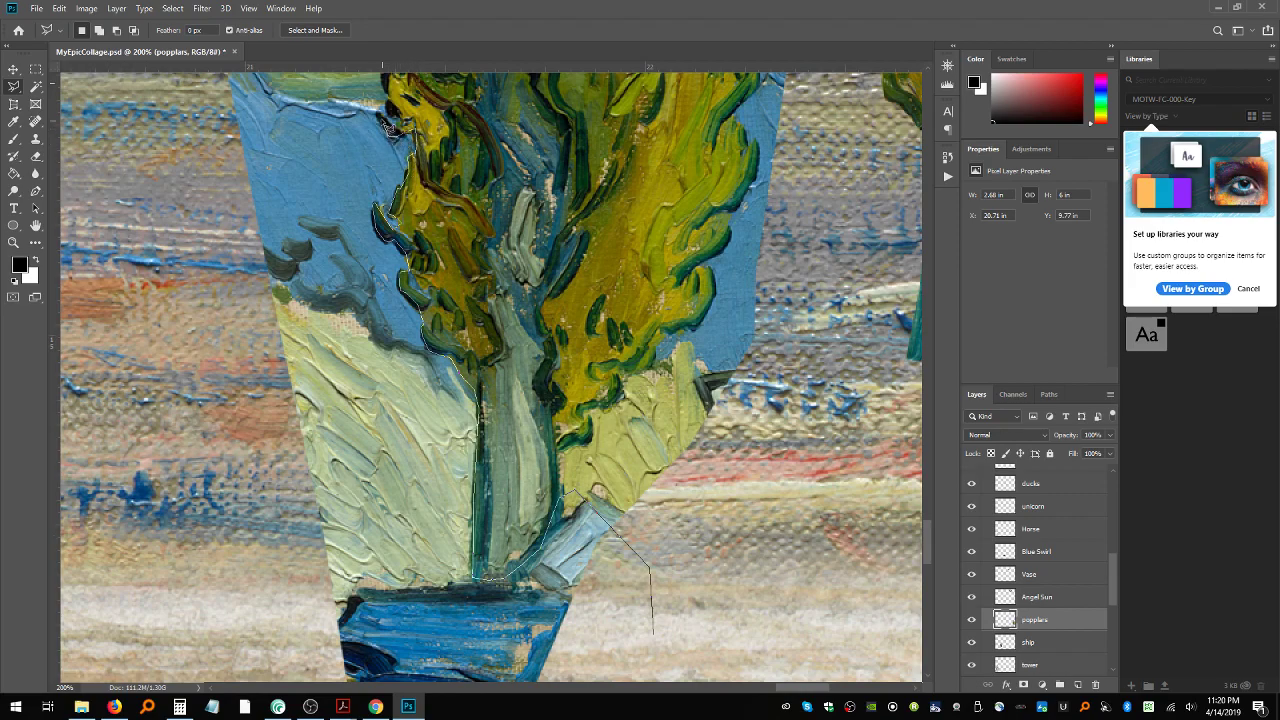
mouse_move(383, 118)
mouse_down()
mouse_move(188, 91)
mouse_move(172, 103)
mouse_move(210, 511)
mouse_move(252, 652)
mouse_move(250, 706)
mouse_move(262, 707)
mouse_move(276, 668)
mouse_move(428, 680)
mouse_move(596, 670)
mouse_move(638, 650)
mouse_move(646, 586)
mouse_up()
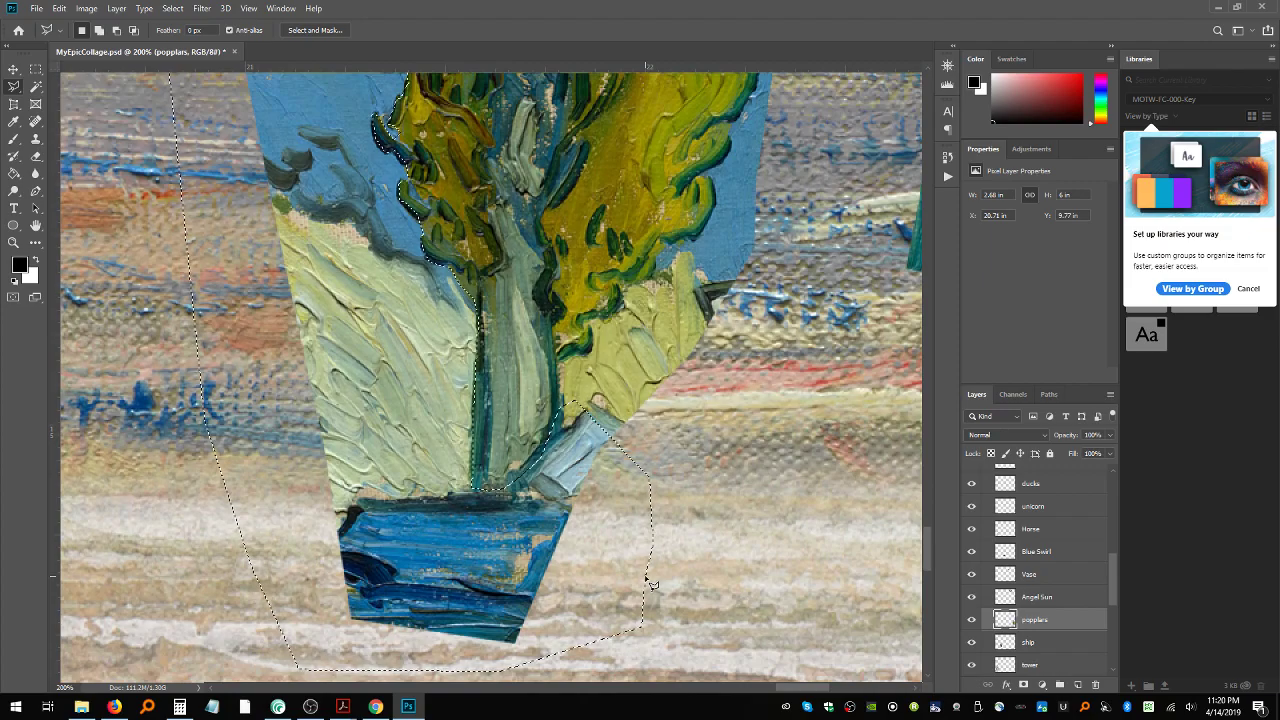
key(ctrl+minus)
key(Delete)
key(ctrl+d)
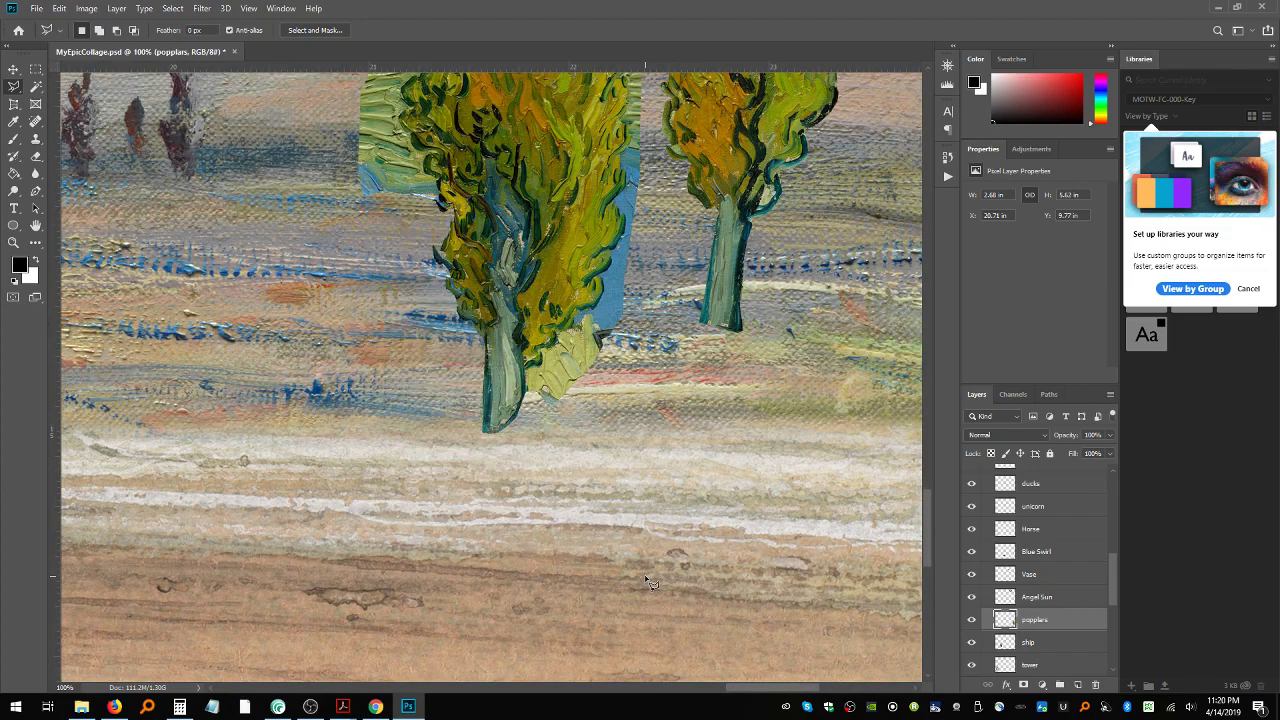
Step: Lasso along the left-hand poplar's lower left foliage and delete the pale green field and blue patch beside it
scroll(540, 420, up, 6)
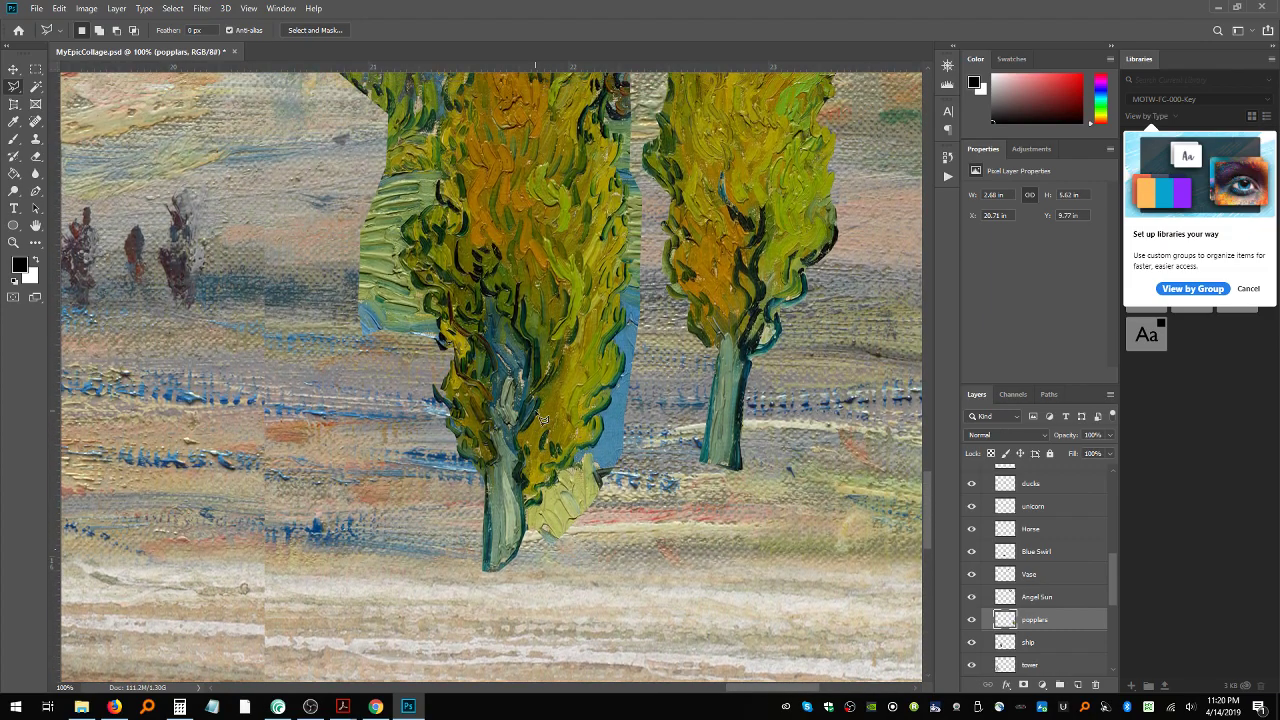
scroll(541, 420, up, 3)
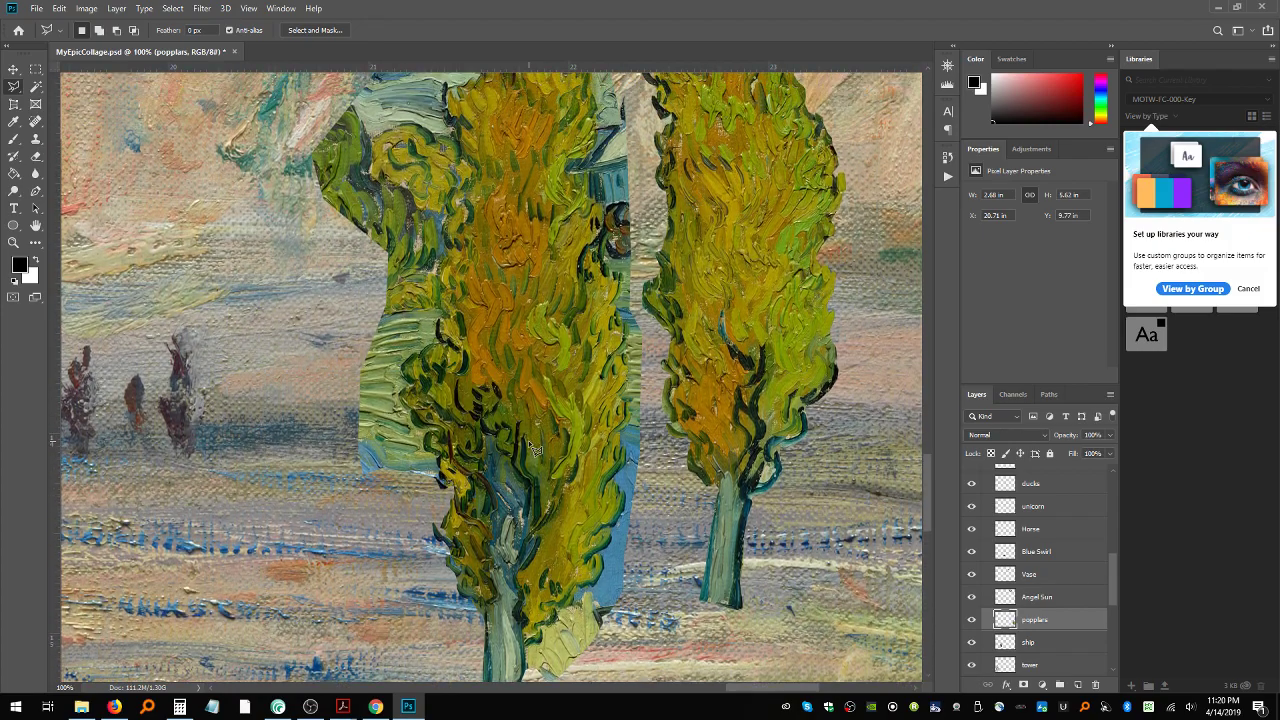
click(13, 242)
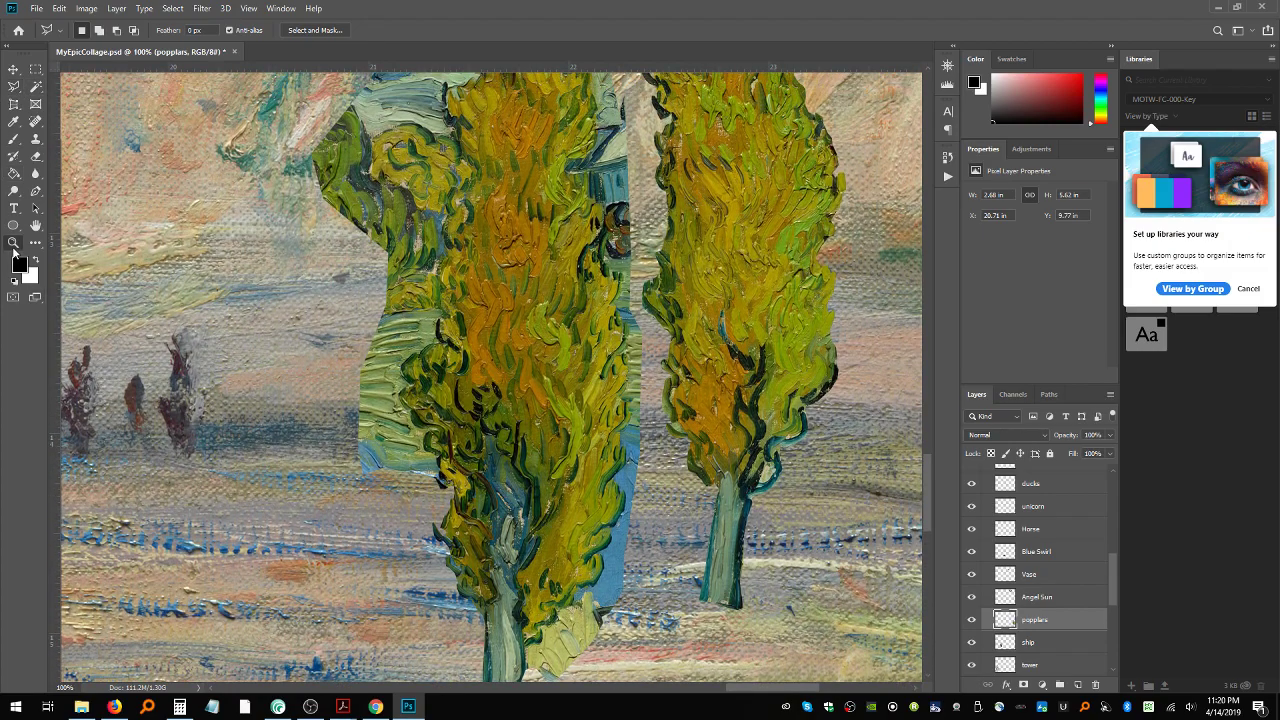
click(432, 414)
click(13, 87)
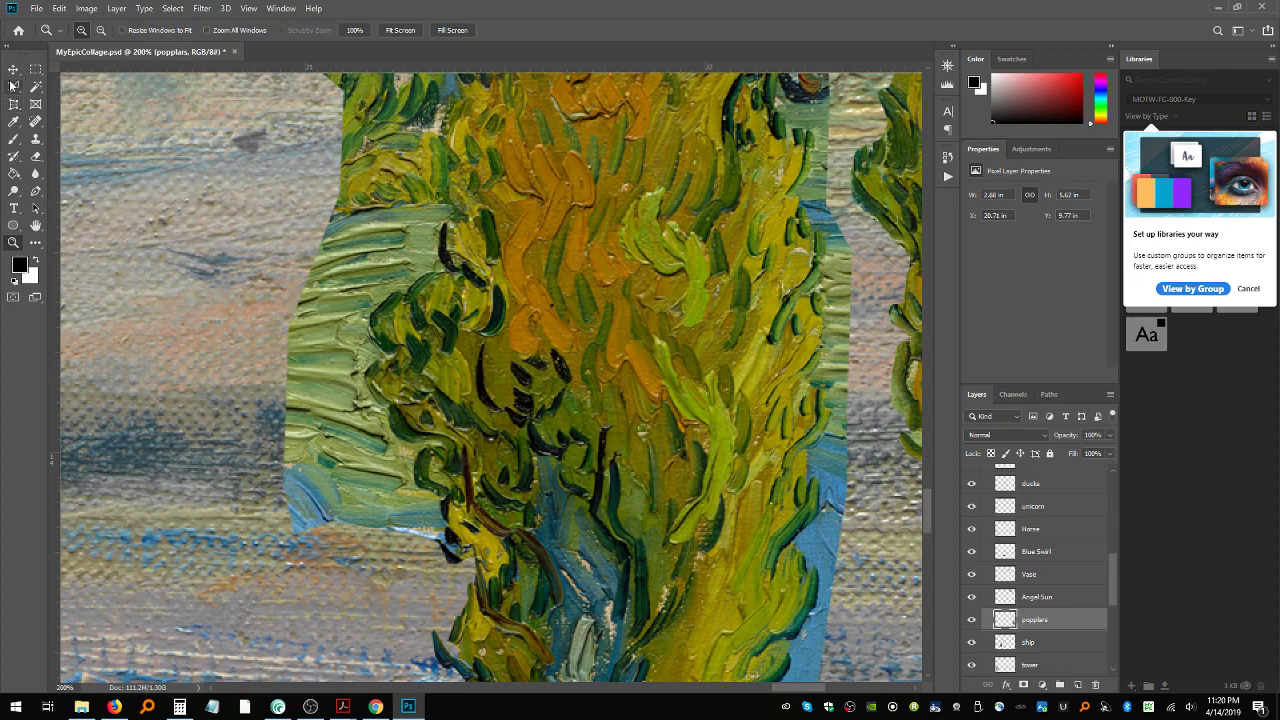
mouse_move(388, 603)
mouse_down()
mouse_move(456, 580)
mouse_move(444, 551)
mouse_up()
click(460, 559)
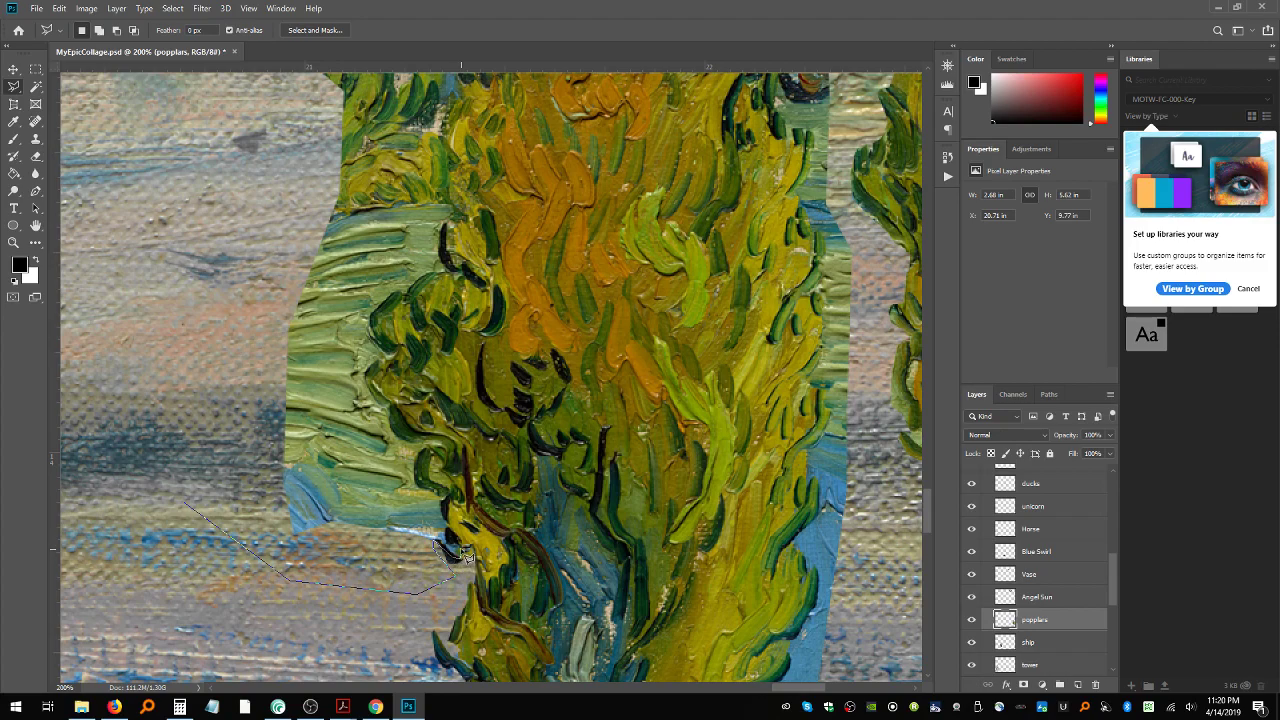
click(458, 544)
double_click(404, 302)
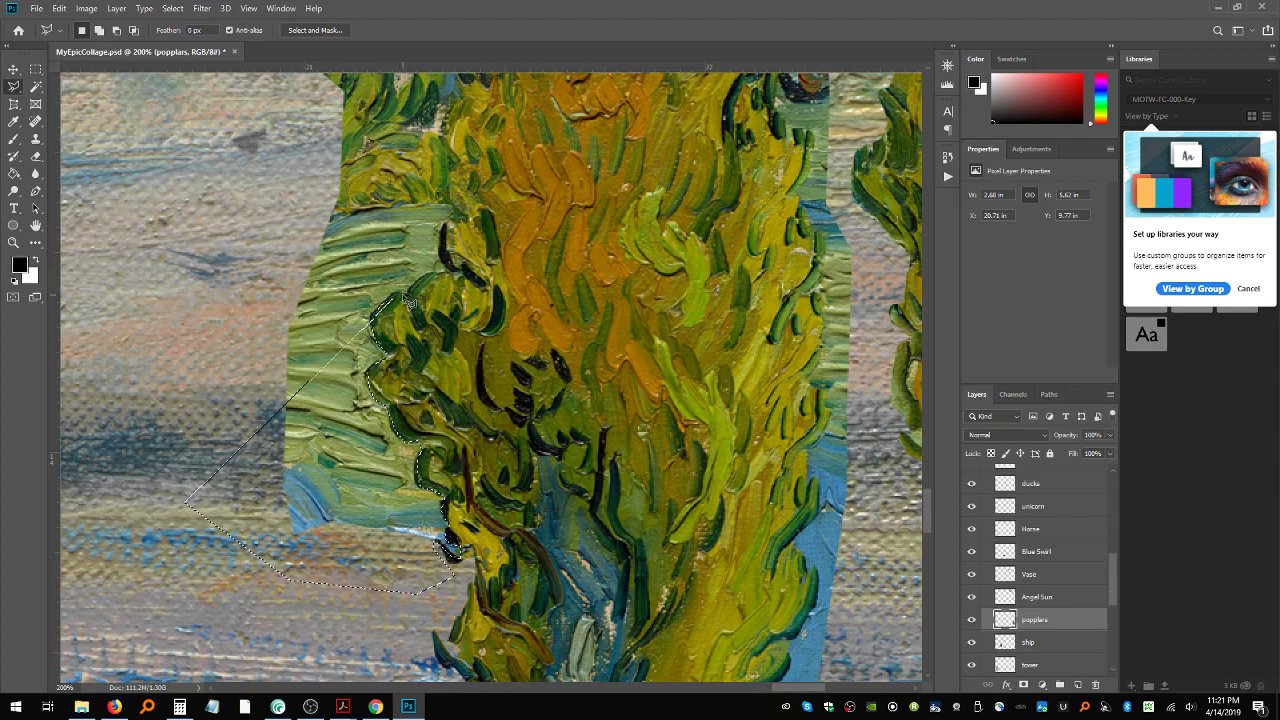
key(alt)
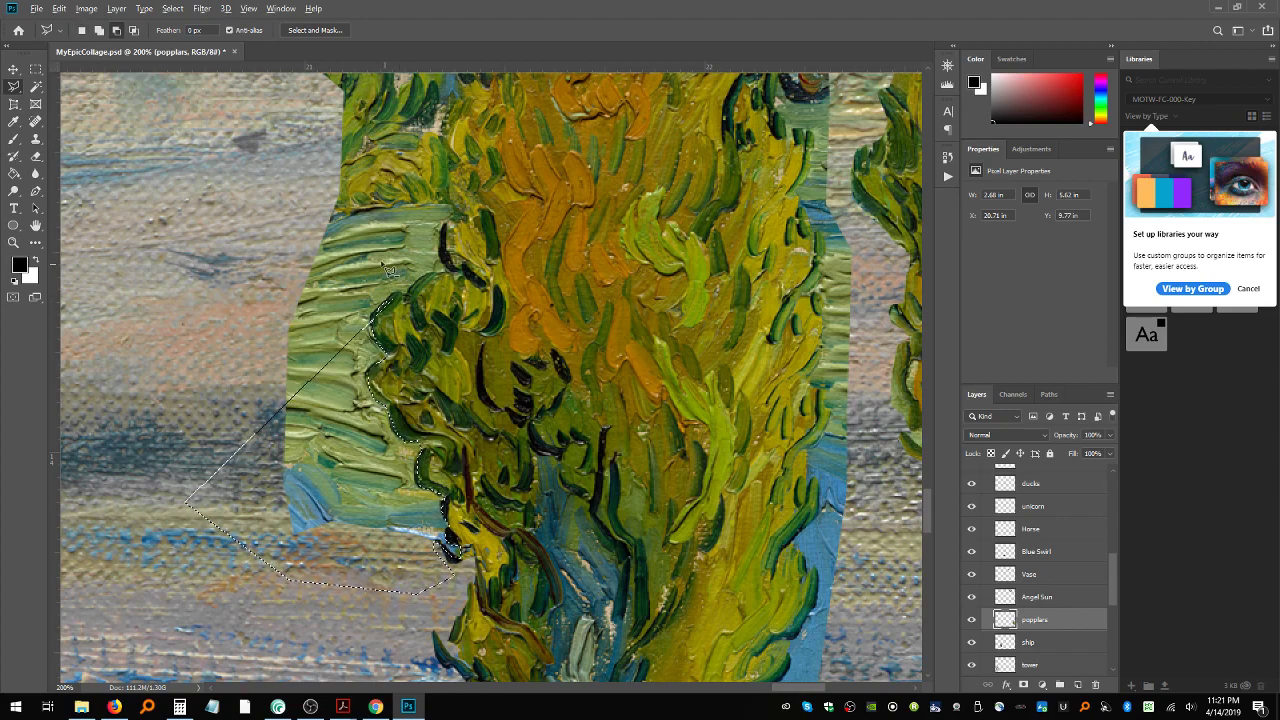
click(347, 328)
double_click(355, 238)
key(Delete)
key(ctrl+d)
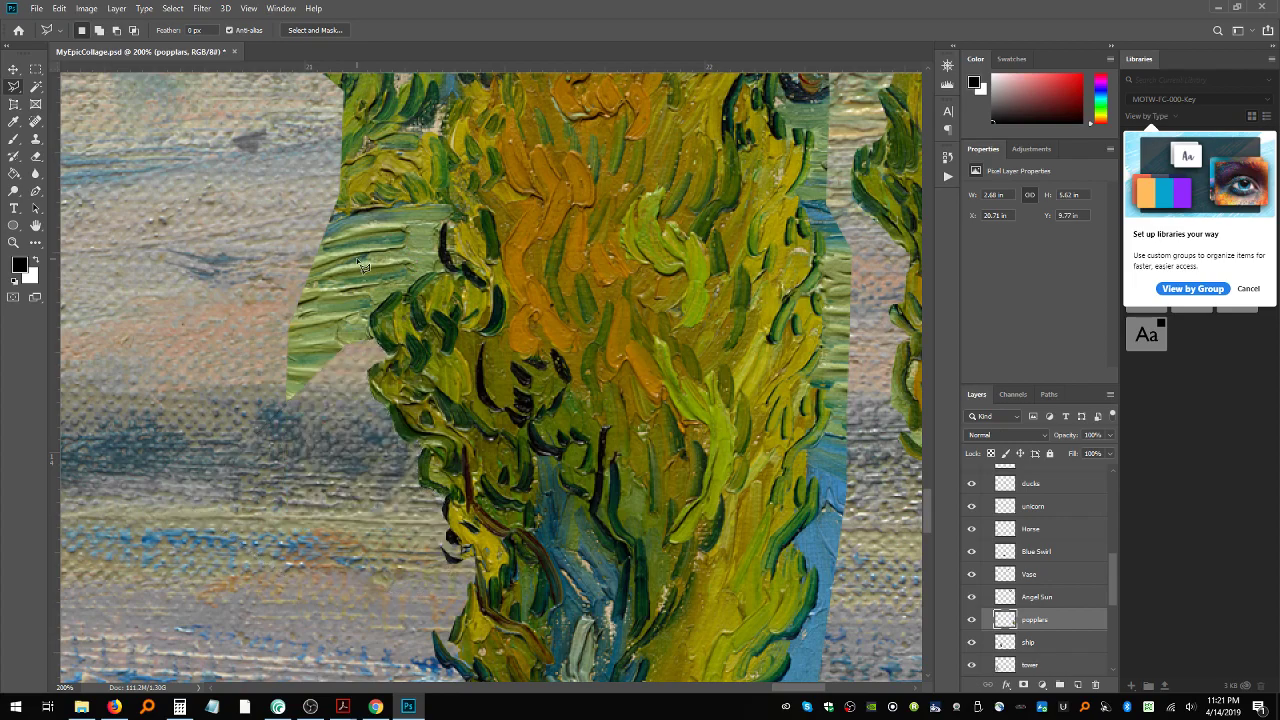
click(289, 438)
double_click(380, 345)
key(Delete)
key(ctrl+d)
Step: Lasso up the left-hand poplar's middle left edge and delete the shrubs, remaining green field and pale hills beside it
click(229, 291)
click(252, 433)
click(296, 420)
click(377, 348)
click(392, 298)
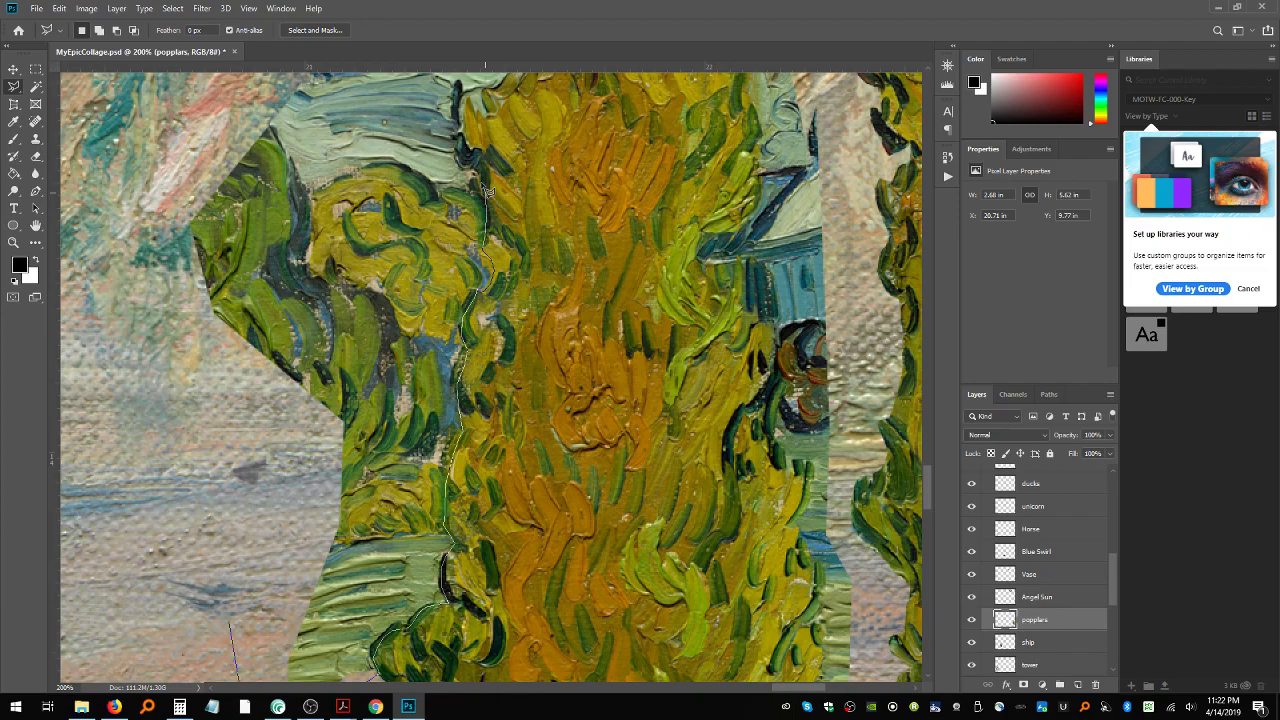
click(470, 147)
click(465, 112)
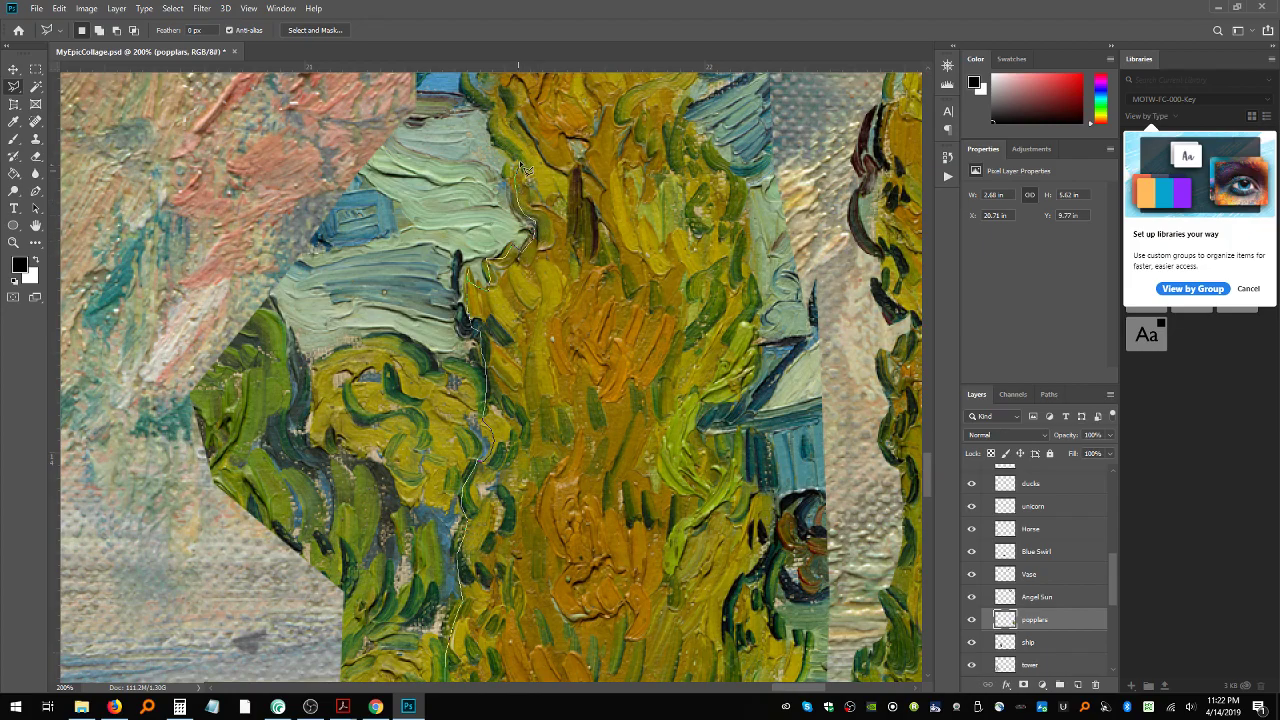
click(459, 97)
click(378, 99)
click(237, 151)
click(147, 305)
click(126, 456)
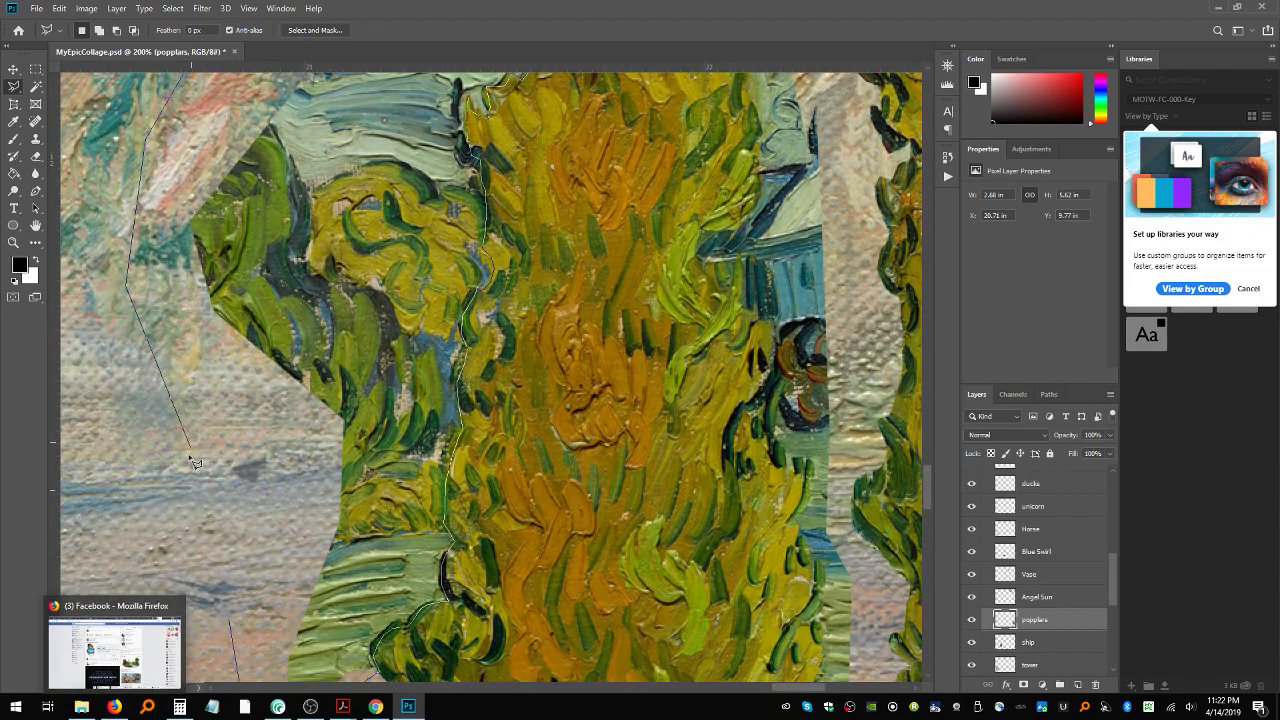
double_click(194, 466)
key(Delete)
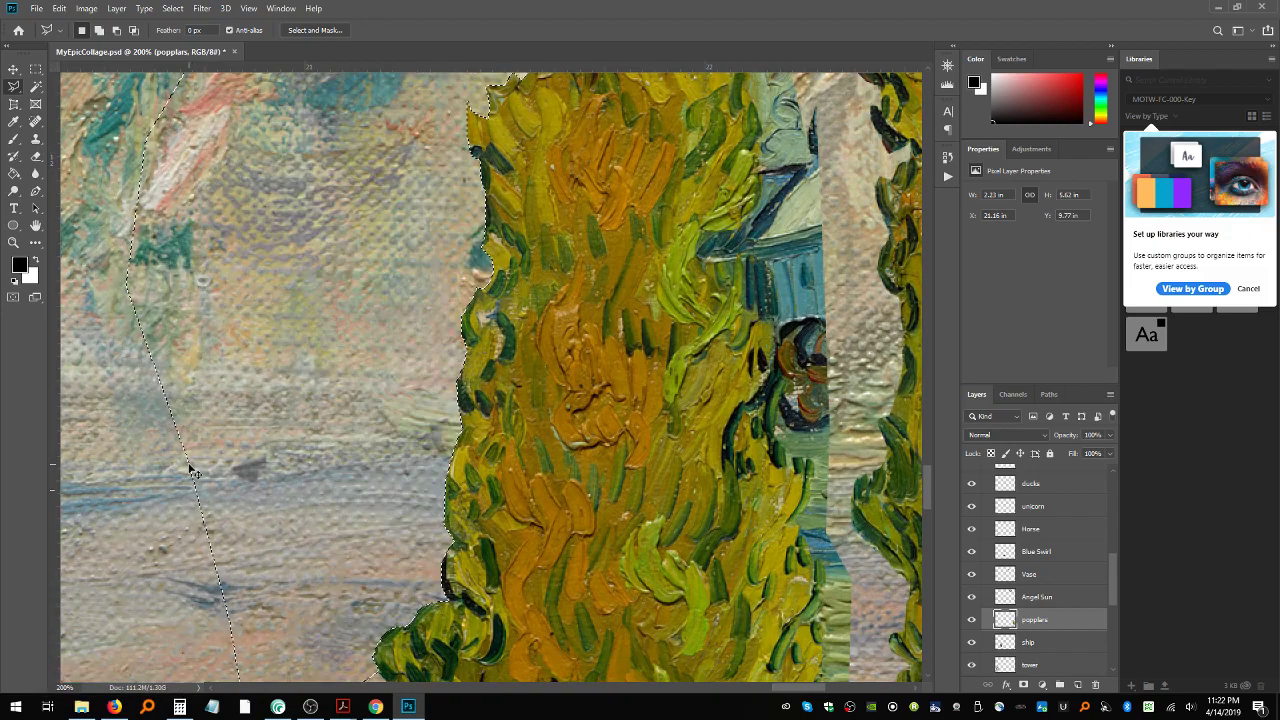
key(ctrl+minus)
key(ctrl+minus)
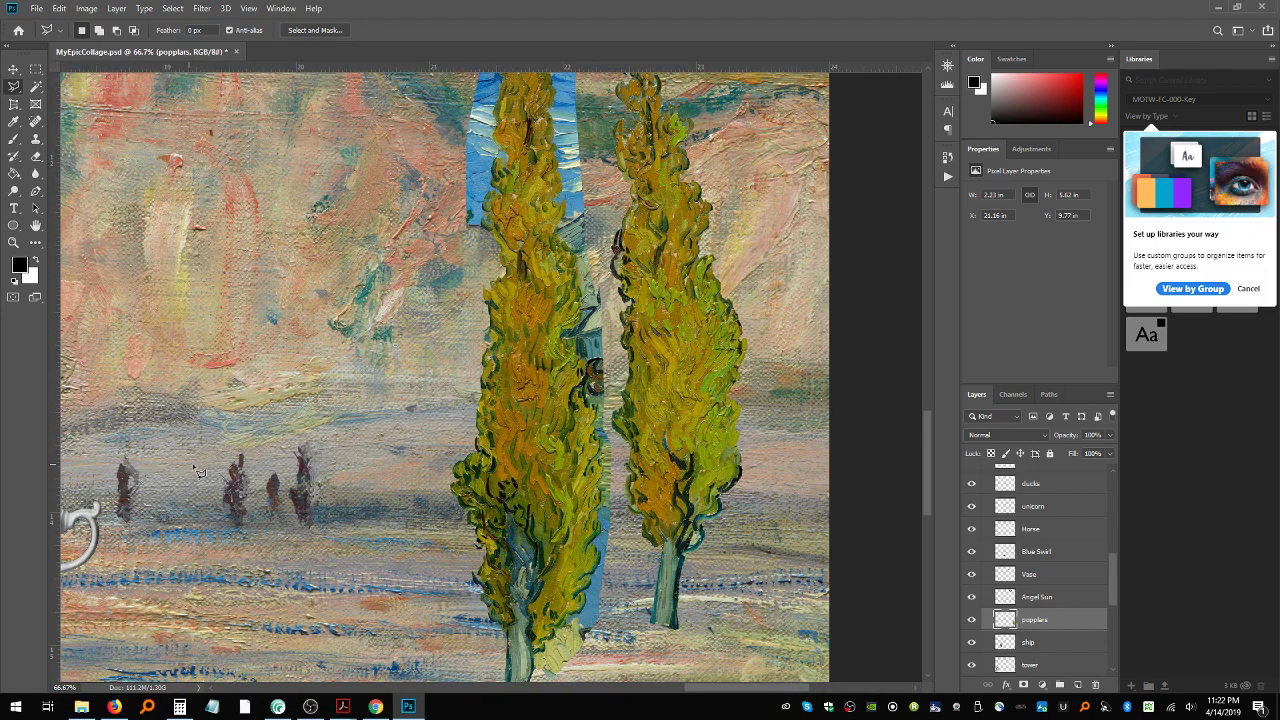
scroll(416, 510, up, 5)
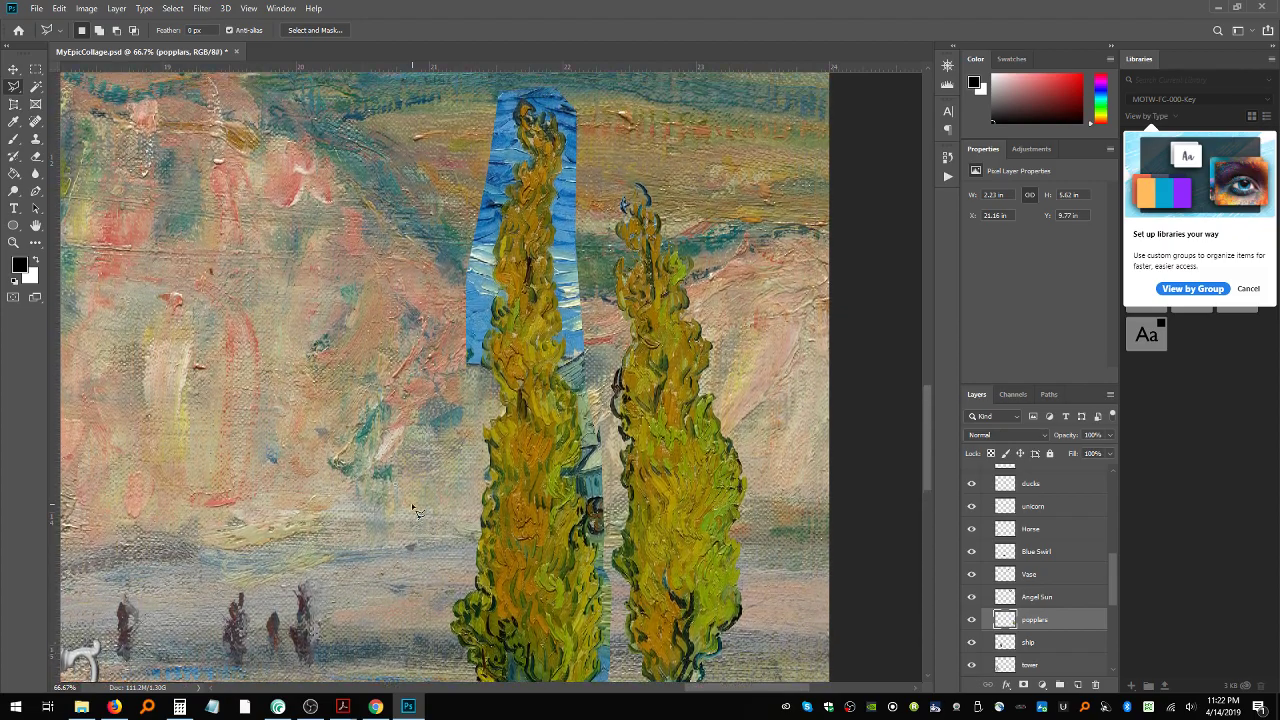
scroll(416, 510, up, 6)
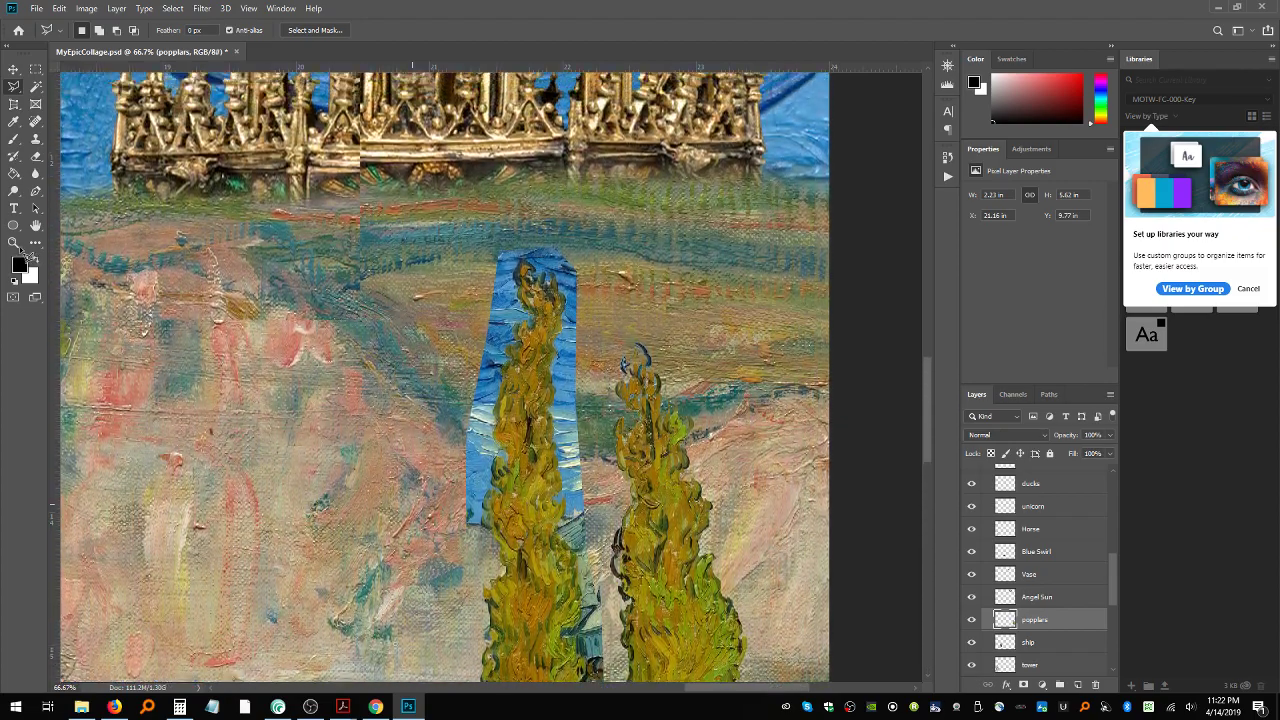
Step: Lasso up the left-hand poplar's upper left edge to its tip and delete the blue sky beside it
click(17, 245)
click(501, 544)
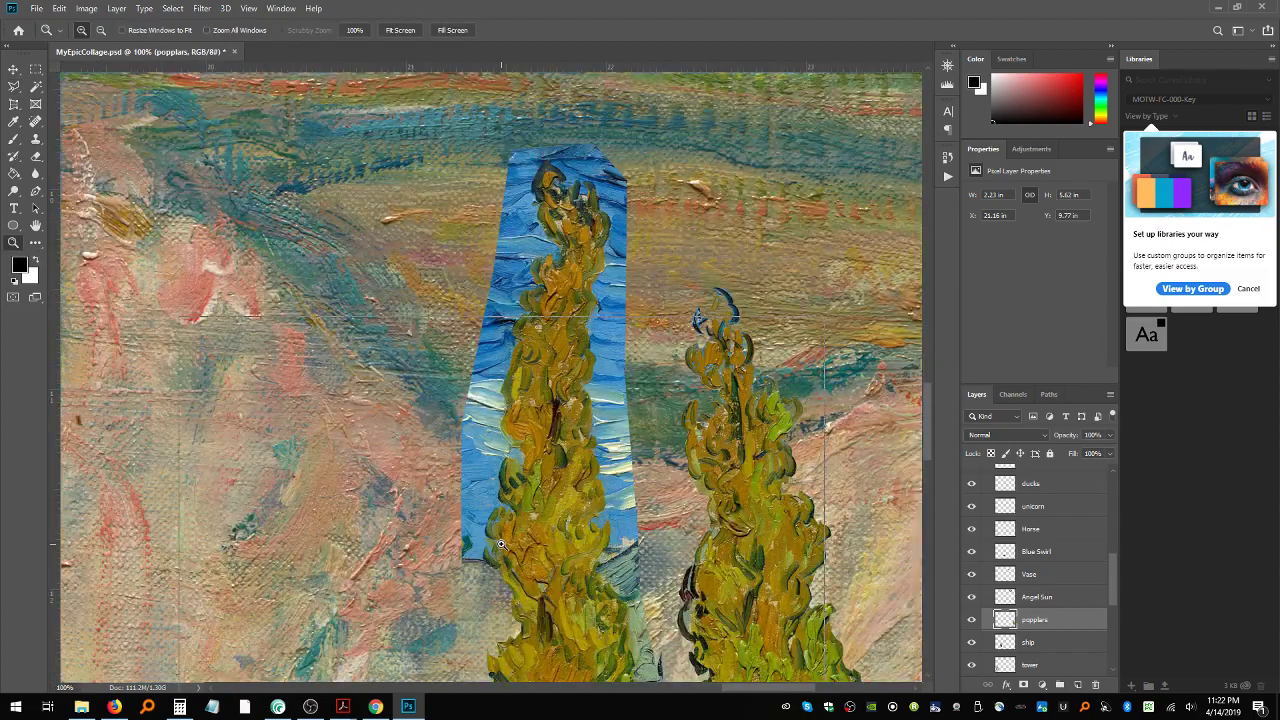
click(501, 544)
click(14, 86)
mouse_move(265, 451)
mouse_down()
mouse_move(387, 601)
mouse_move(449, 614)
mouse_move(468, 598)
mouse_move(472, 553)
mouse_move(483, 580)
mouse_move(492, 572)
mouse_move(472, 516)
mouse_move(490, 472)
mouse_move(537, 493)
mouse_move(497, 448)
mouse_move(516, 376)
mouse_move(534, 378)
mouse_move(547, 408)
mouse_move(556, 382)
mouse_move(512, 328)
mouse_up()
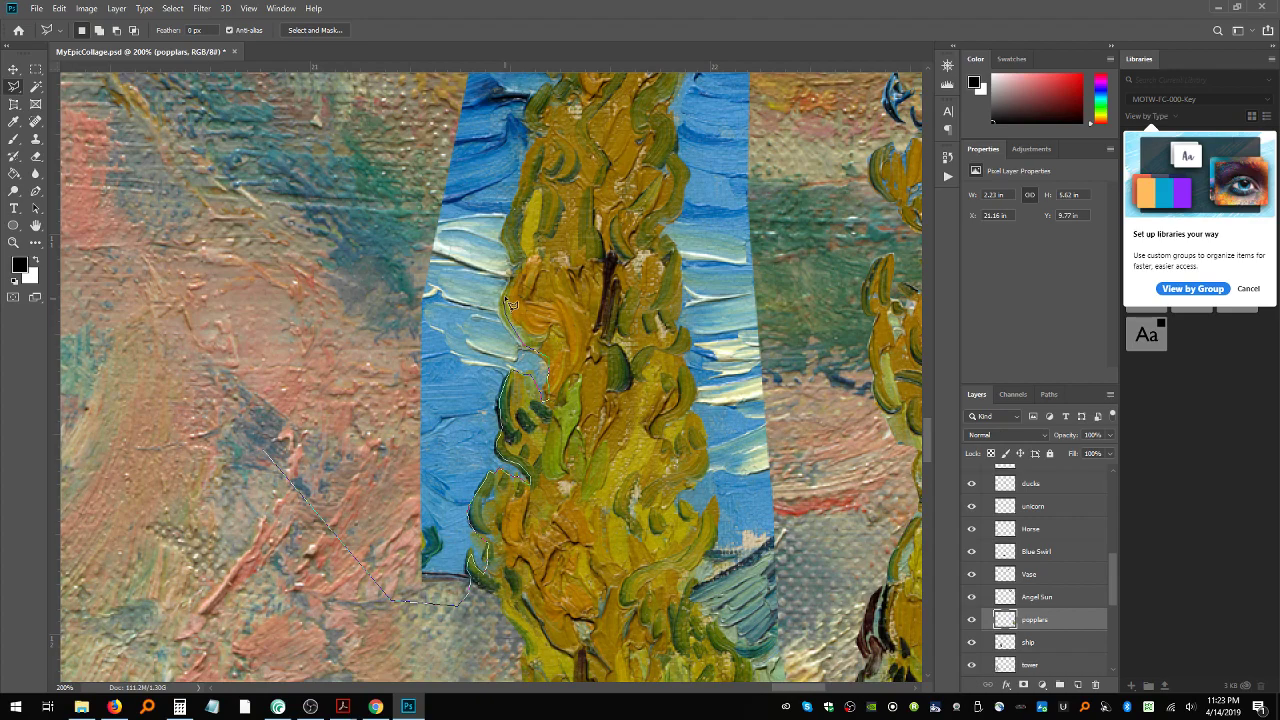
mouse_move(513, 277)
mouse_down()
mouse_move(505, 237)
mouse_move(451, 241)
mouse_move(460, 265)
mouse_move(494, 254)
mouse_move(519, 205)
mouse_move(542, 141)
mouse_move(527, 120)
mouse_move(541, 45)
mouse_move(557, 170)
mouse_move(545, 155)
mouse_move(566, 142)
mouse_move(550, 143)
mouse_move(542, 111)
mouse_move(571, 116)
mouse_move(512, 103)
mouse_move(592, 106)
mouse_move(595, 30)
mouse_up()
scroll(604, 187, up, 1)
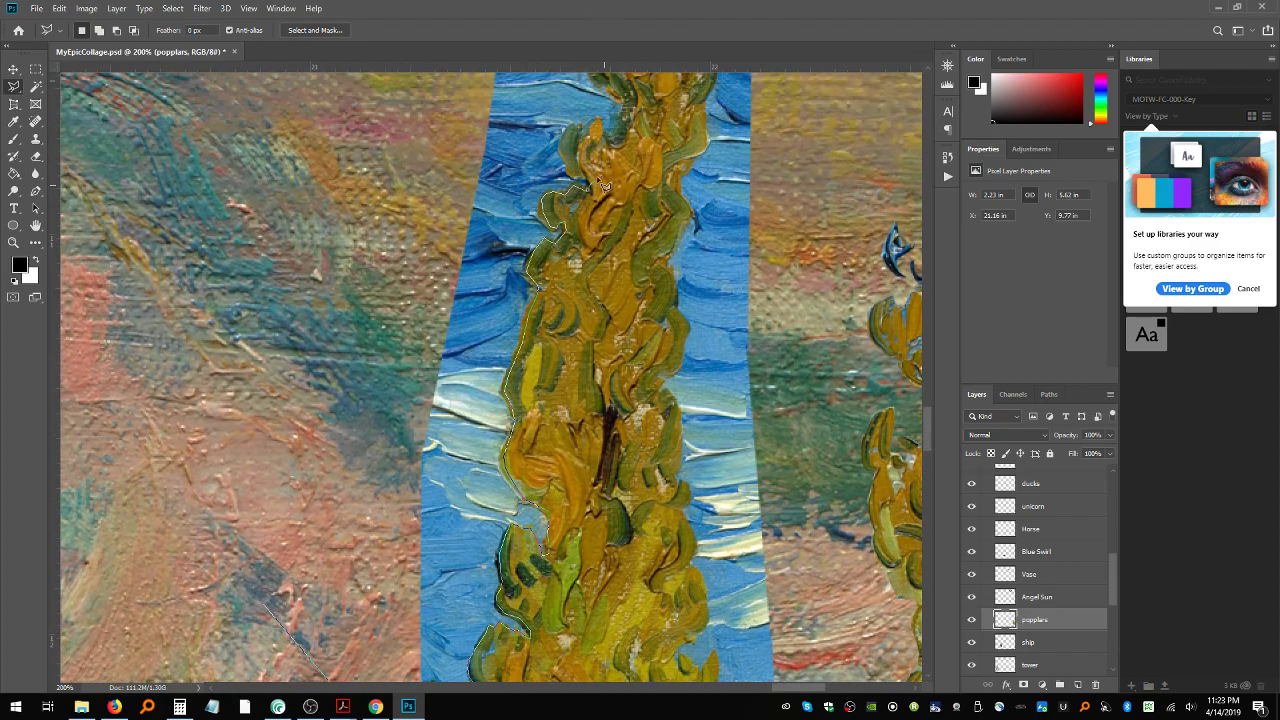
click(583, 177)
click(571, 174)
click(562, 153)
click(567, 128)
click(577, 128)
click(584, 131)
click(597, 120)
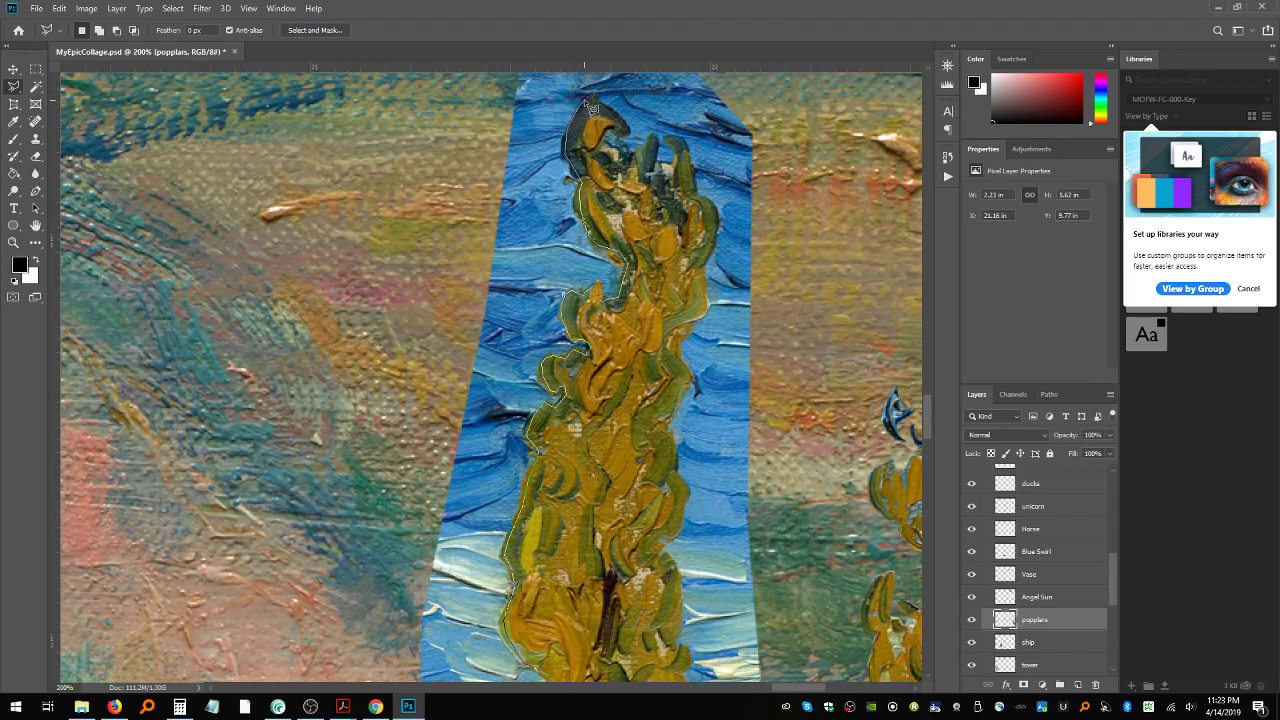
click(598, 101)
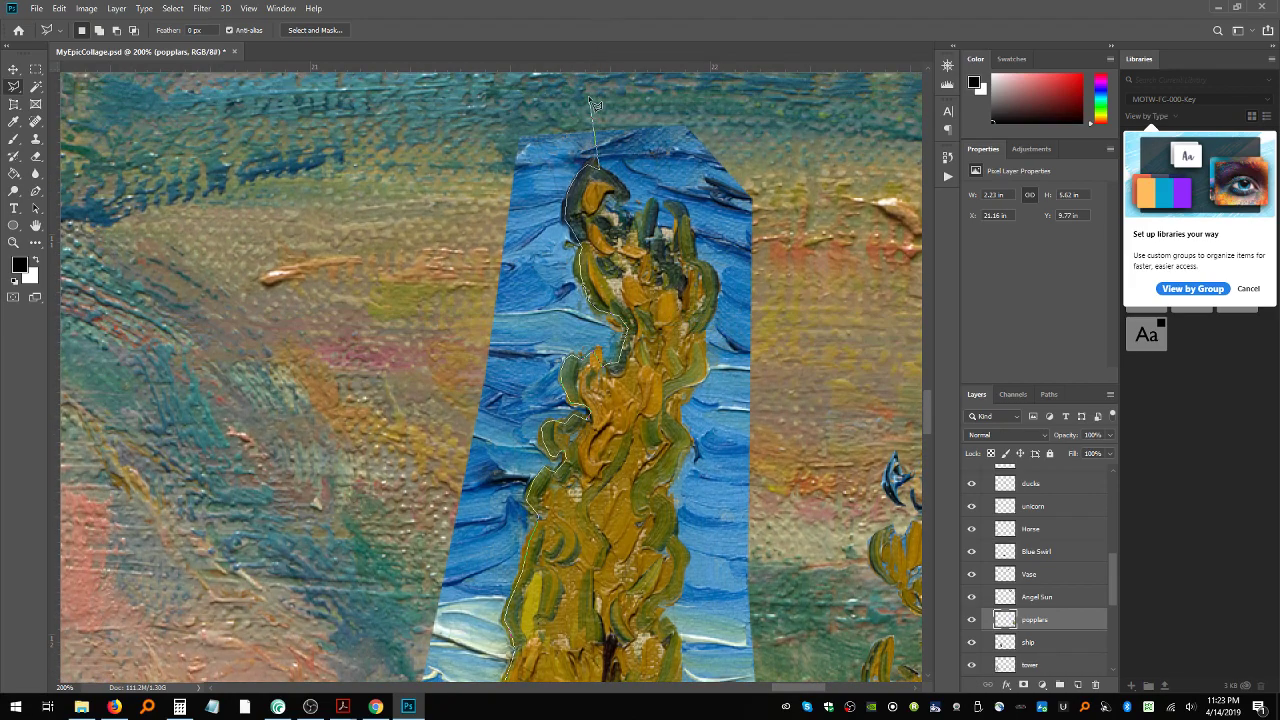
click(590, 97)
click(449, 131)
click(387, 262)
mouse_move(342, 706)
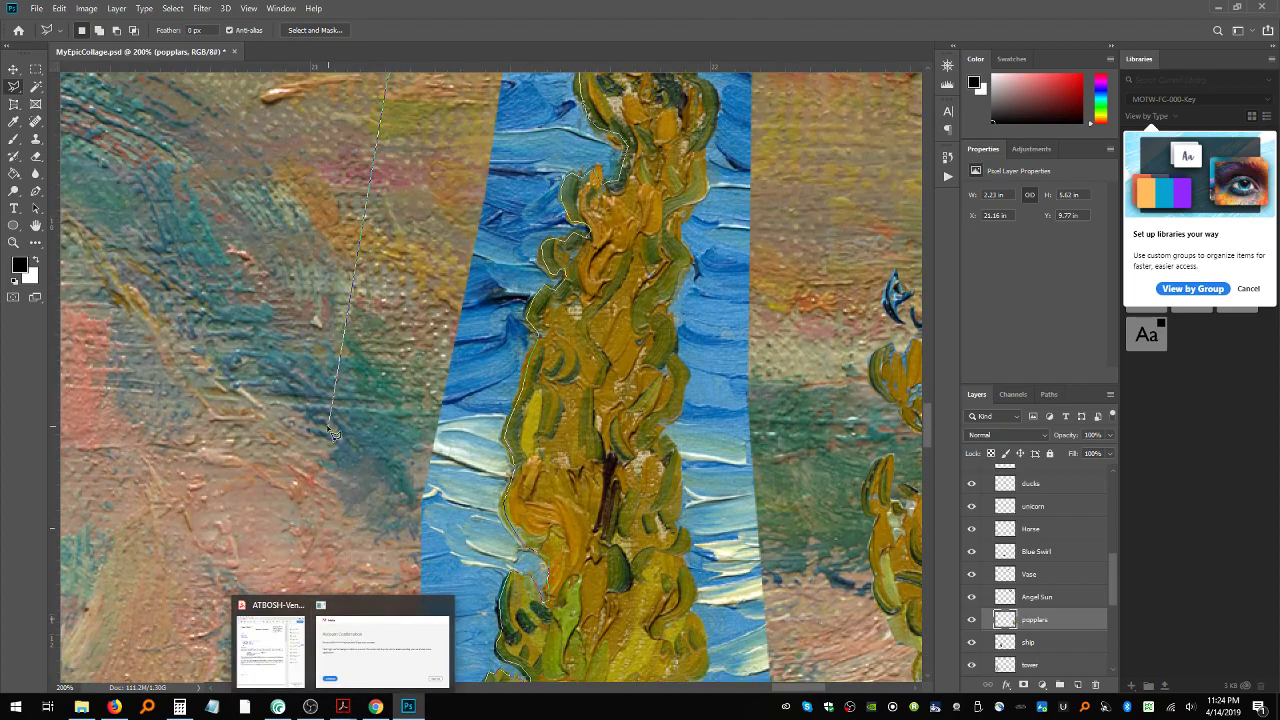
click(328, 432)
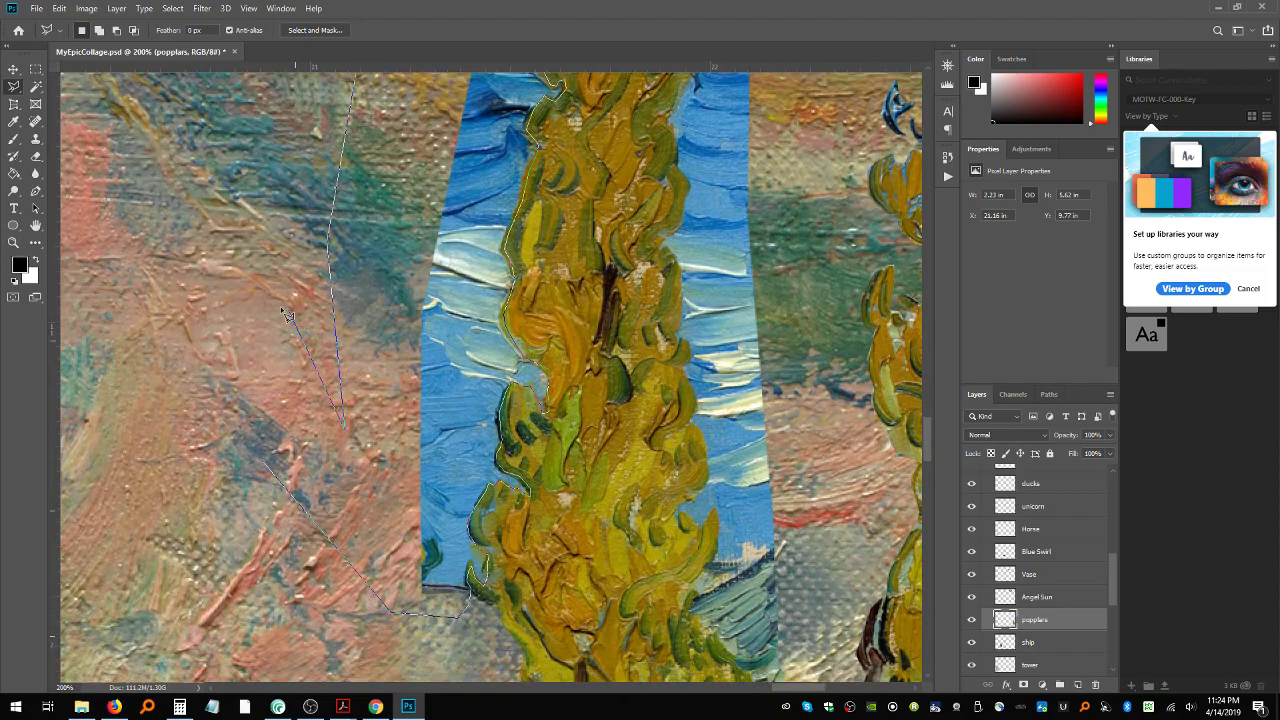
double_click(258, 310)
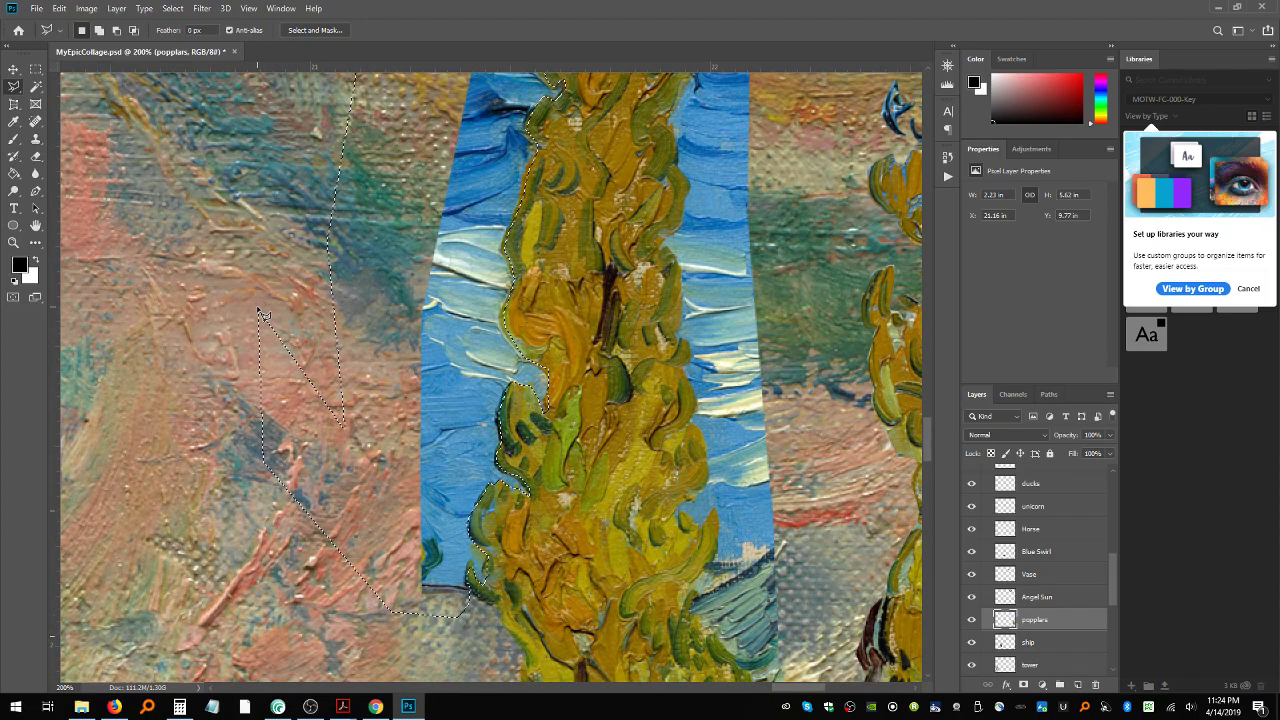
key(Delete)
key(ctrl+d)
Step: Lasso from the left-hand poplar's trunk up its lower right side and delete the pale ground, blue strip and hills there
key(ctrl+minus)
key(ctrl+minus)
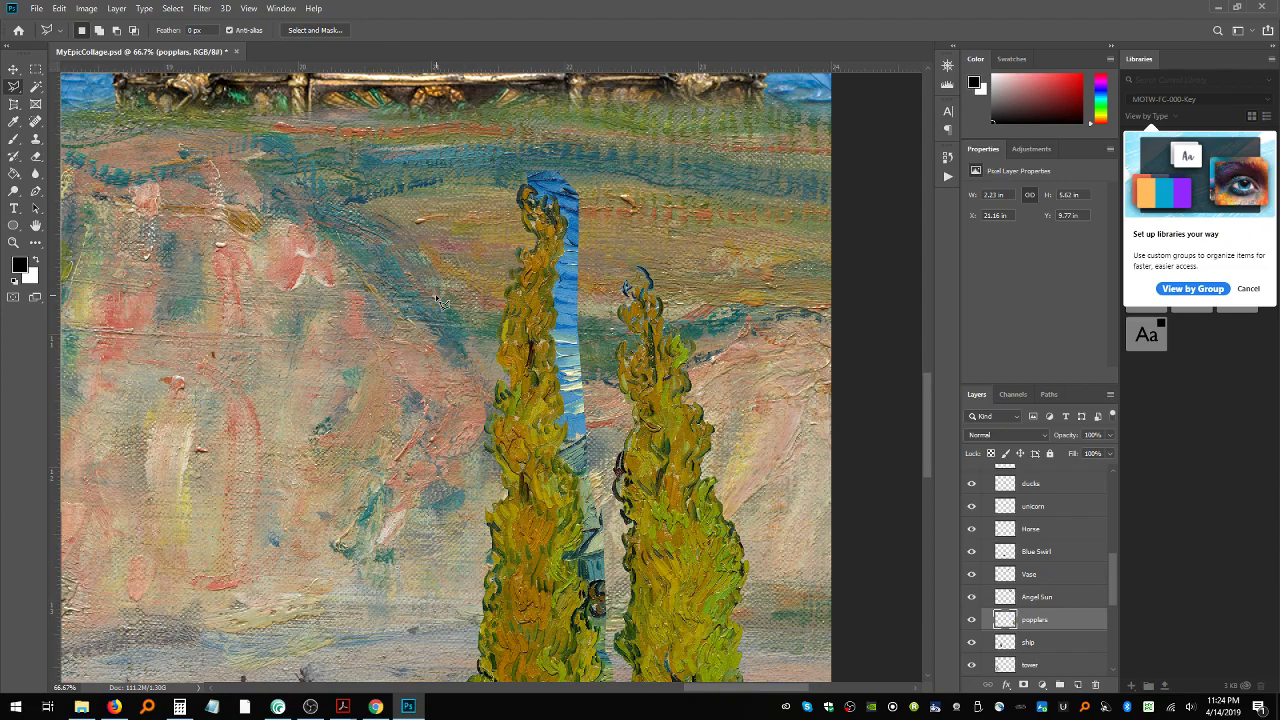
scroll(435, 294, down, 5)
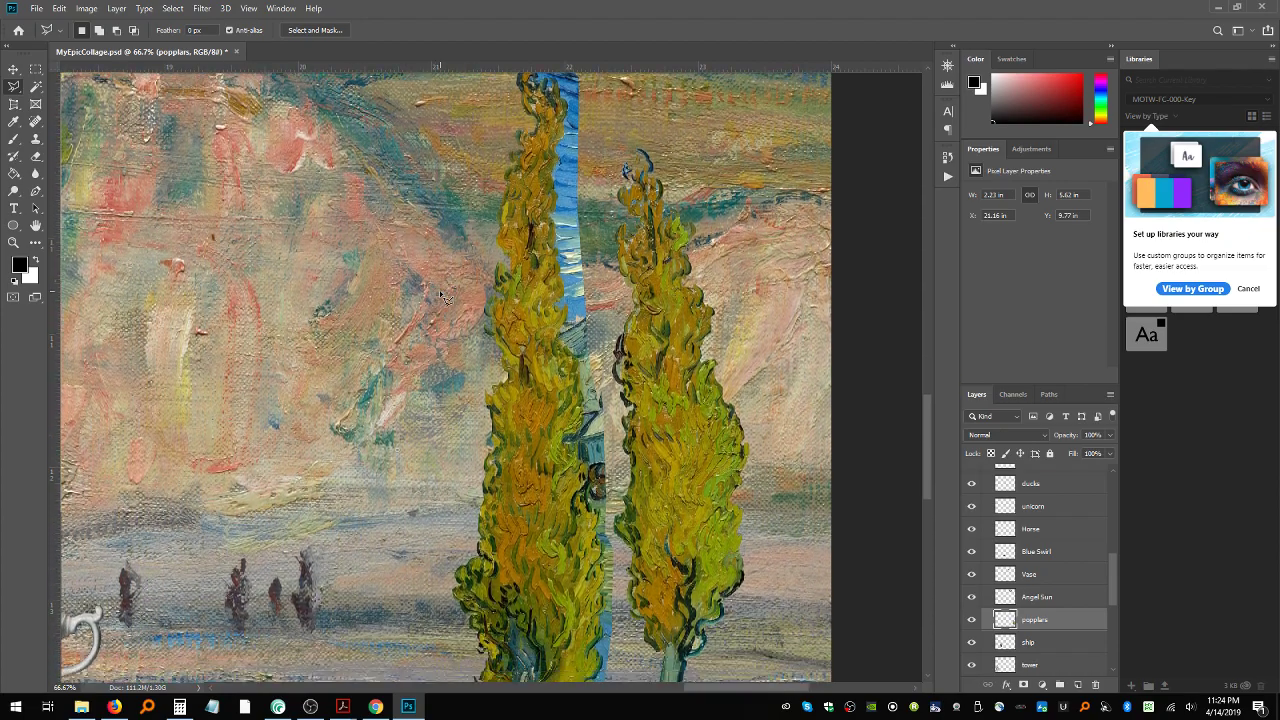
scroll(439, 290, down, 10)
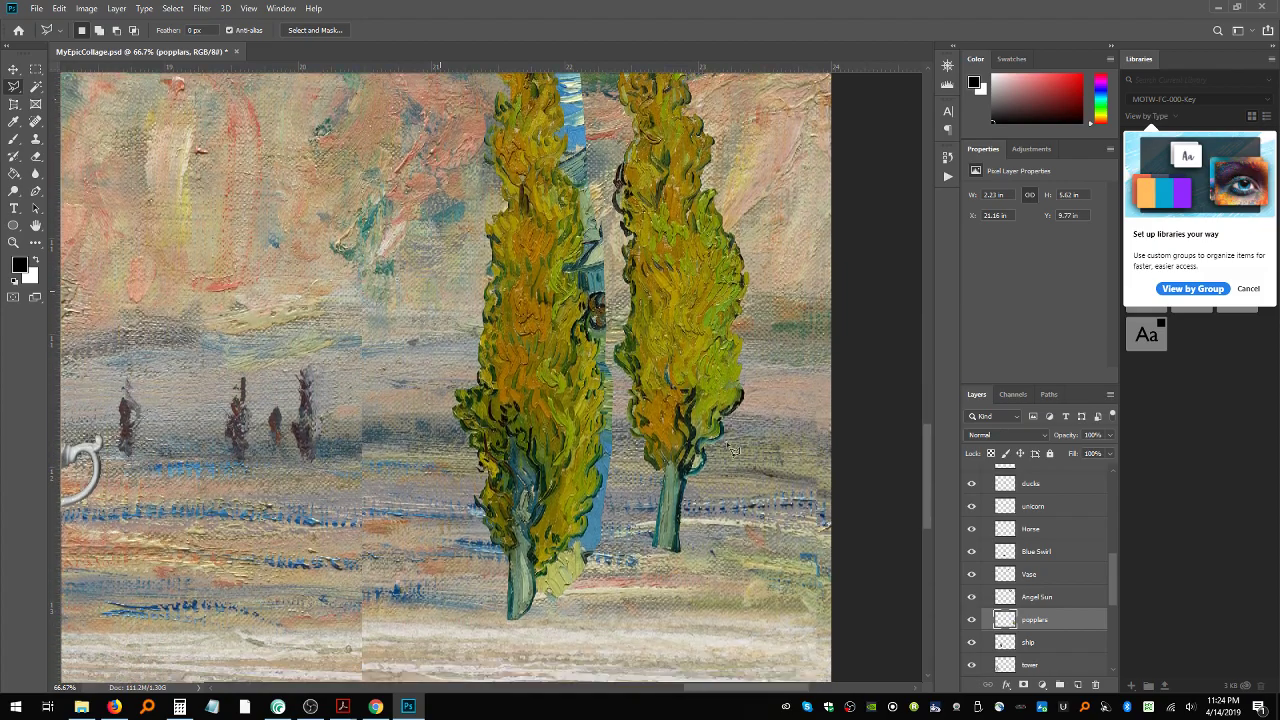
scroll(735, 459, down, 2)
click(13, 242)
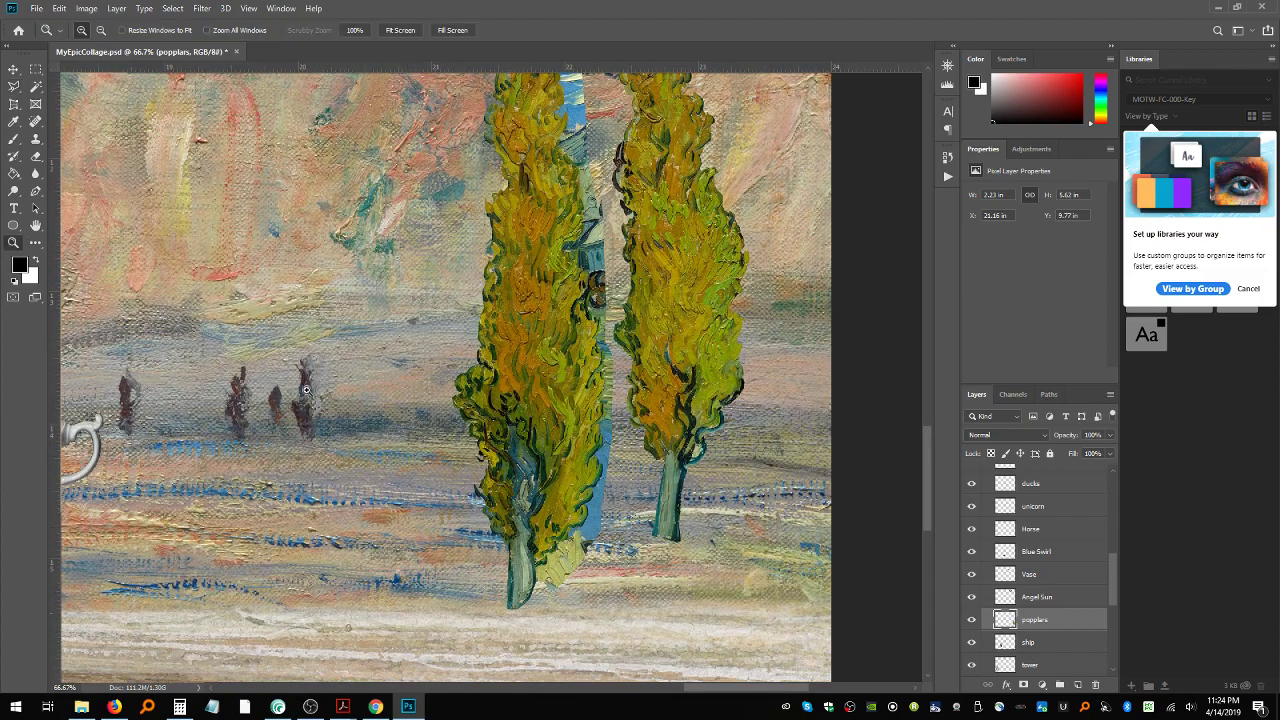
drag(573, 556, 511, 458)
click(13, 86)
click(670, 478)
mouse_move(593, 584)
mouse_down()
mouse_move(504, 613)
mouse_move(444, 612)
mouse_move(419, 579)
mouse_up()
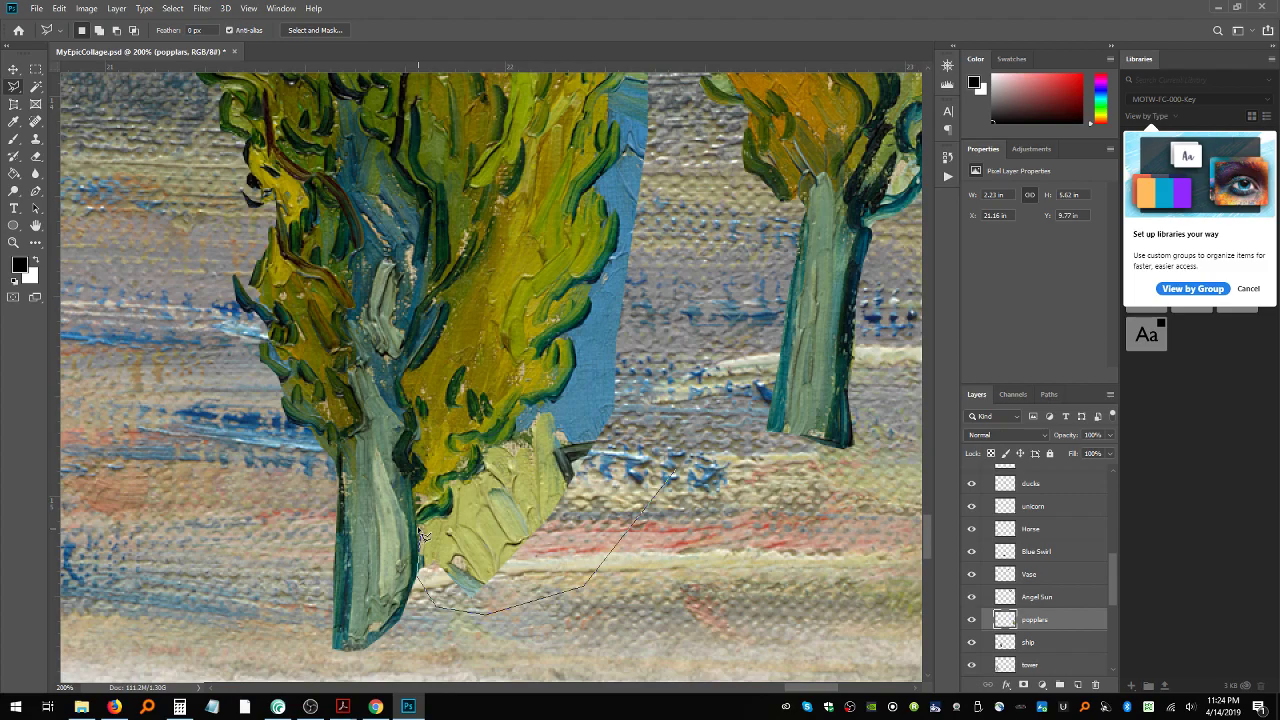
mouse_move(434, 524)
mouse_down()
mouse_move(452, 522)
mouse_move(456, 481)
mouse_up()
click(456, 480)
click(470, 480)
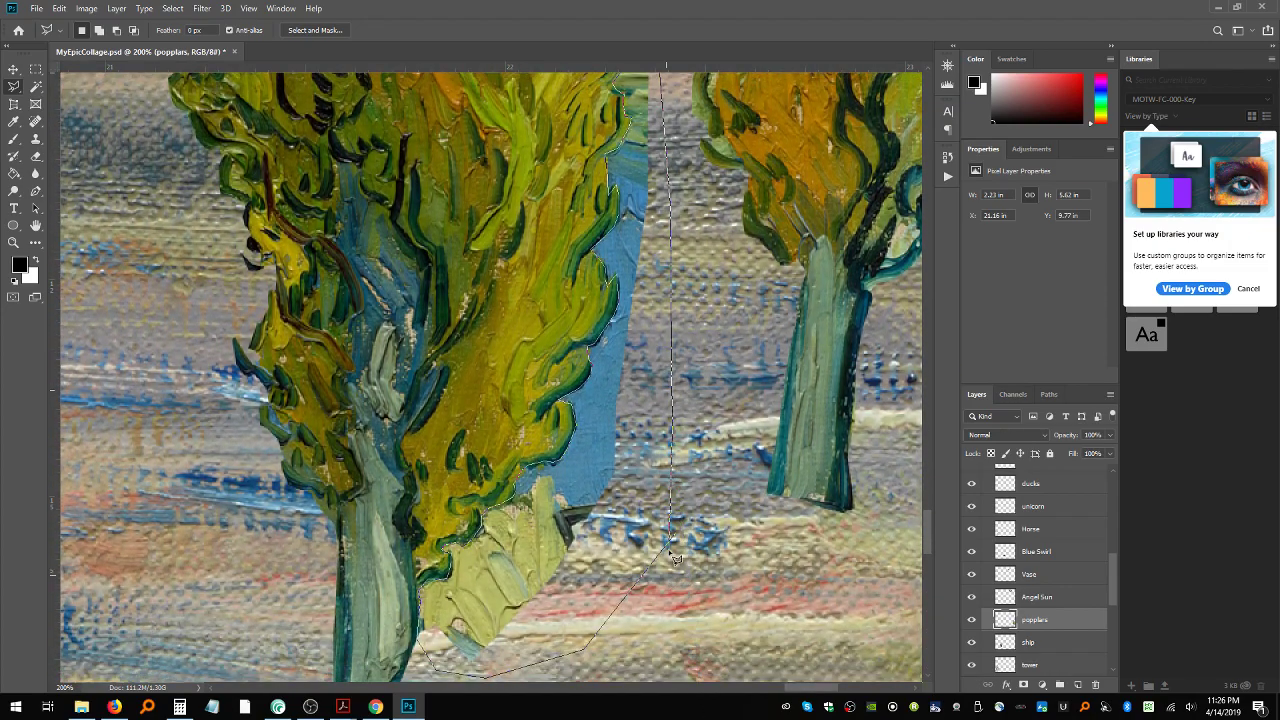
key(ctrl+minus)
key(ctrl+minus)
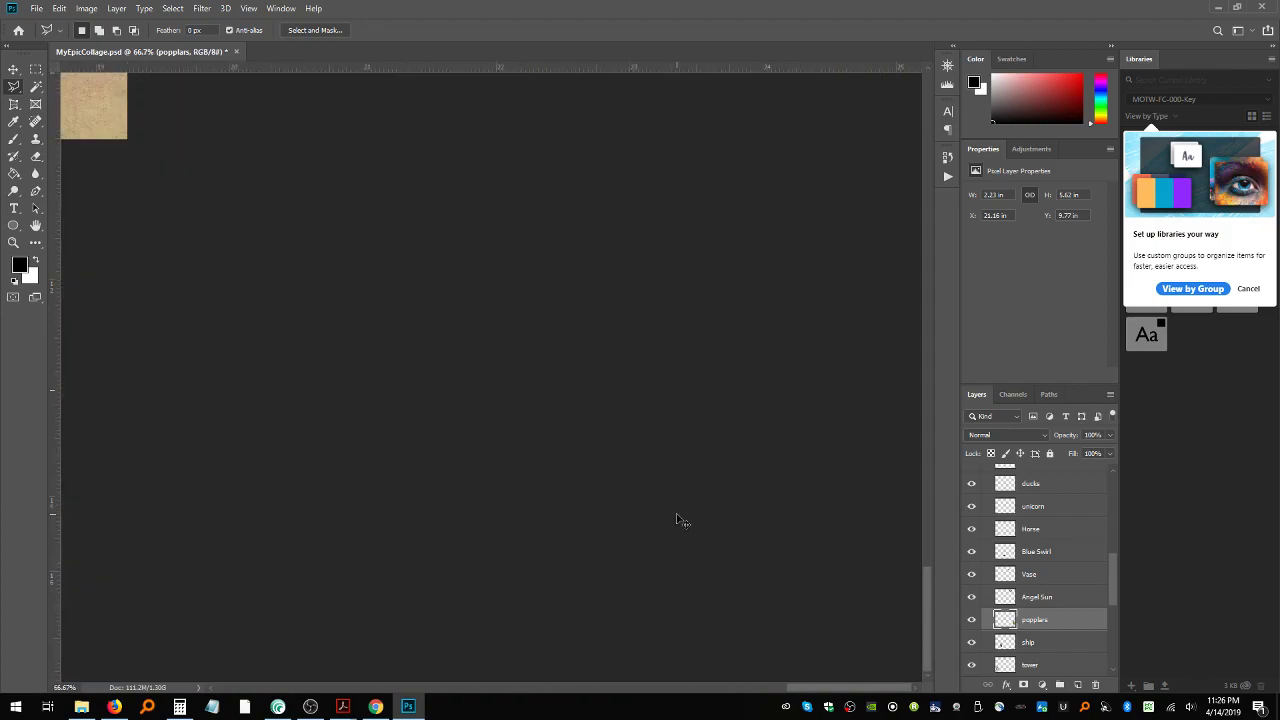
key(ctrl+minus)
key(Escape)
Step: Lasso around the left-hand poplar's tip and down its upper right edge, and delete the blue sky there
scroll(306, 176, up, 3)
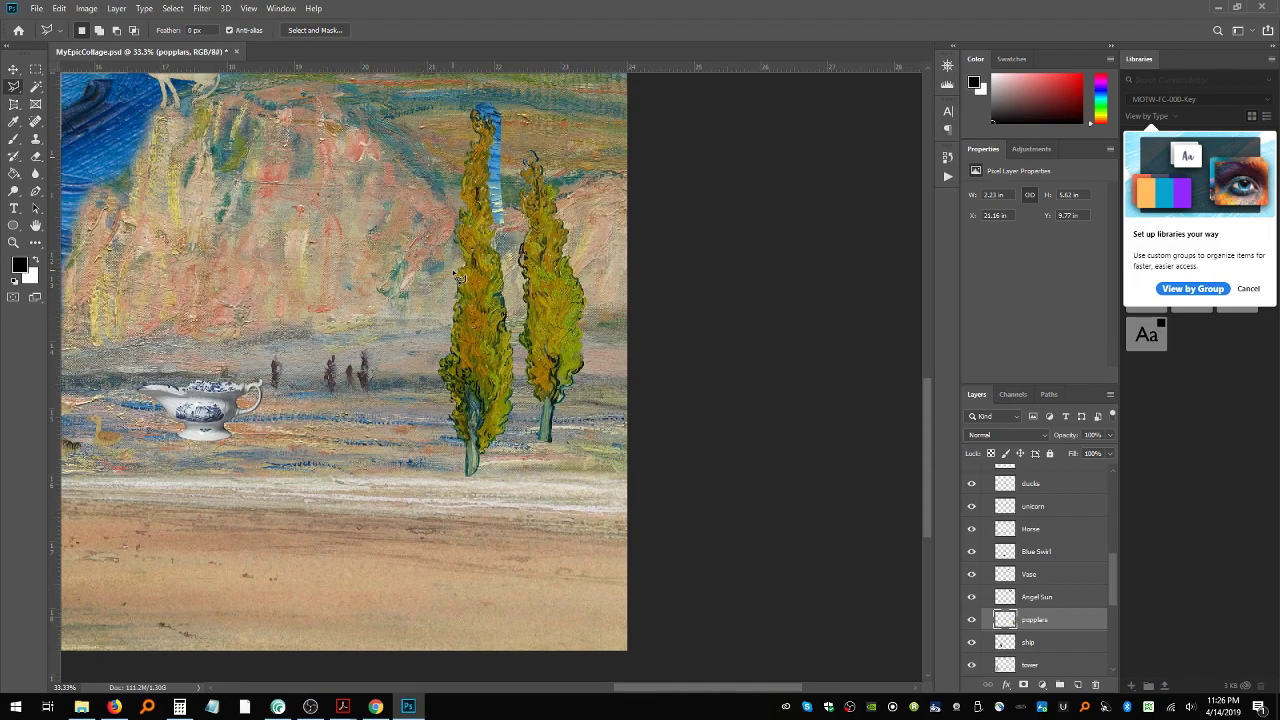
click(14, 242)
drag(536, 191, 806, 484)
click(530, 170)
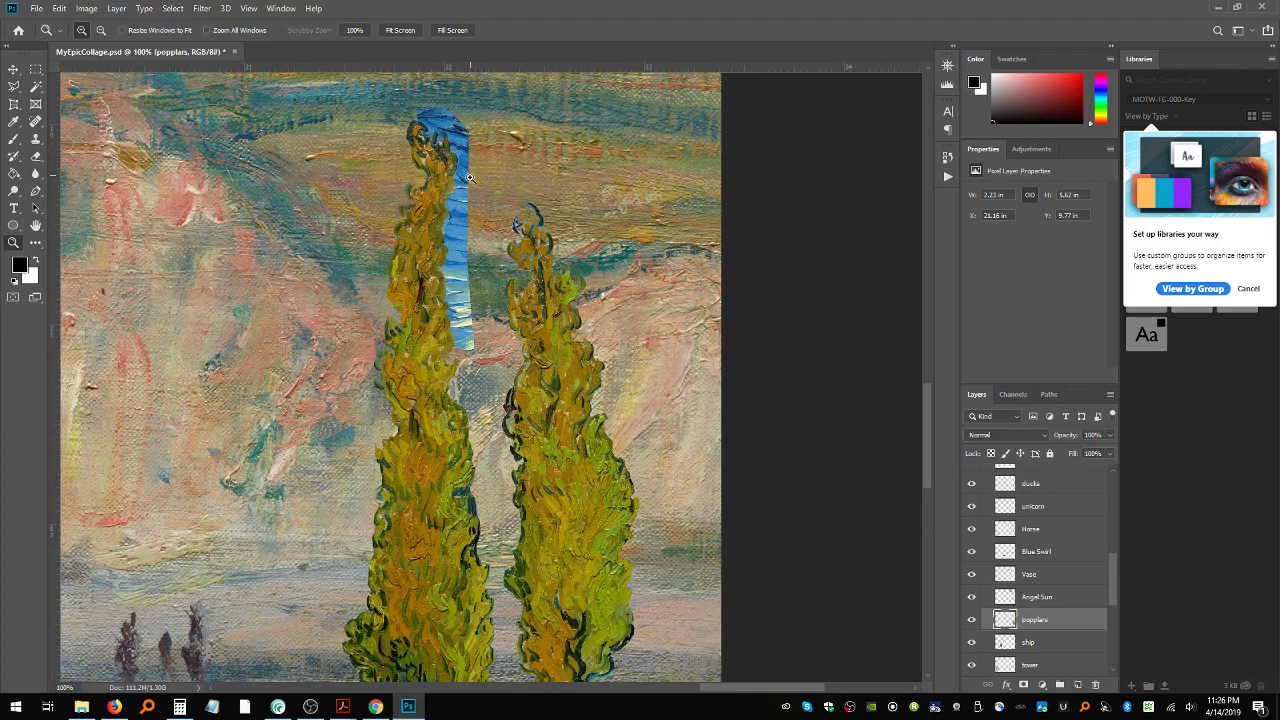
click(466, 253)
scroll(464, 258, up, 2)
scroll(465, 258, up, 2)
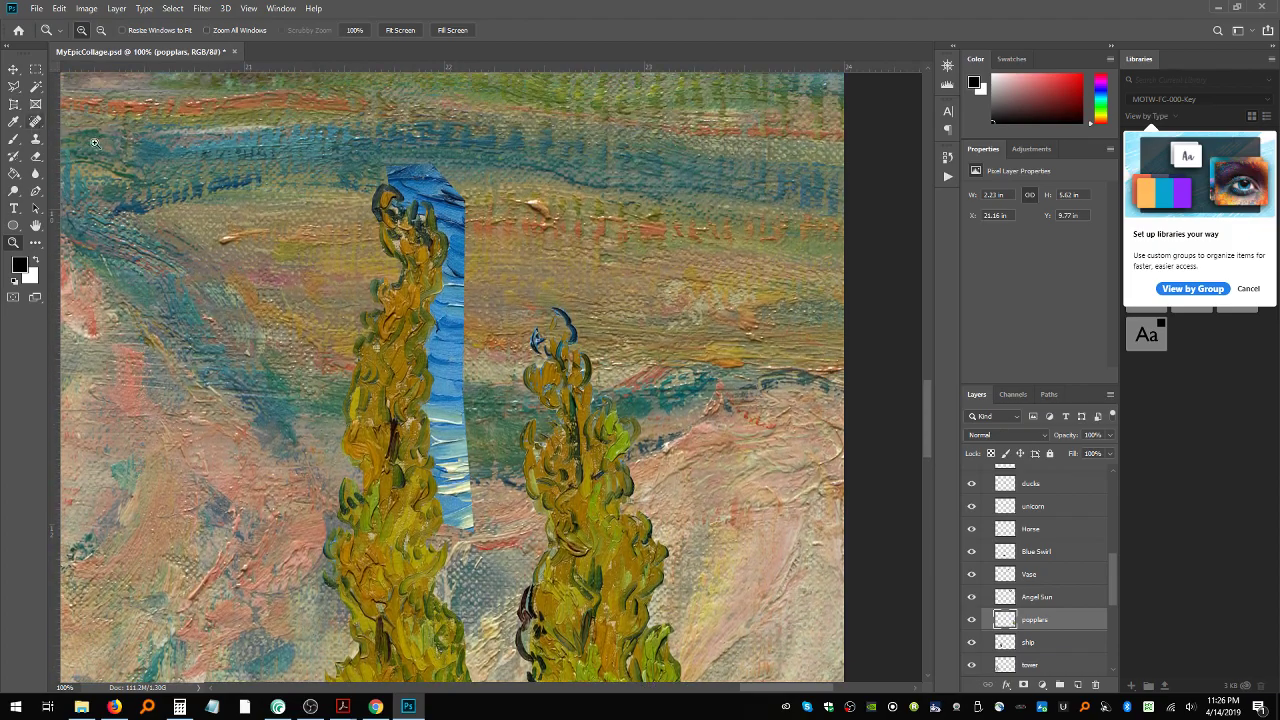
click(675, 270)
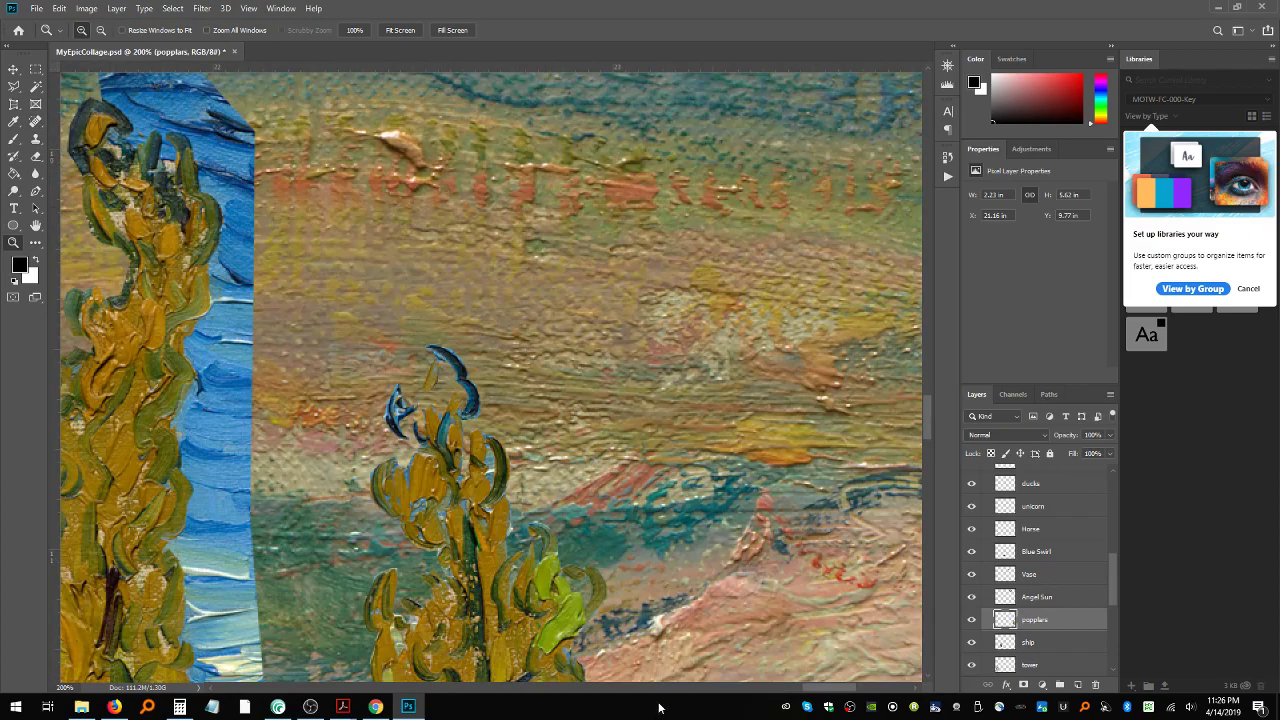
scroll(463, 471, left, 5)
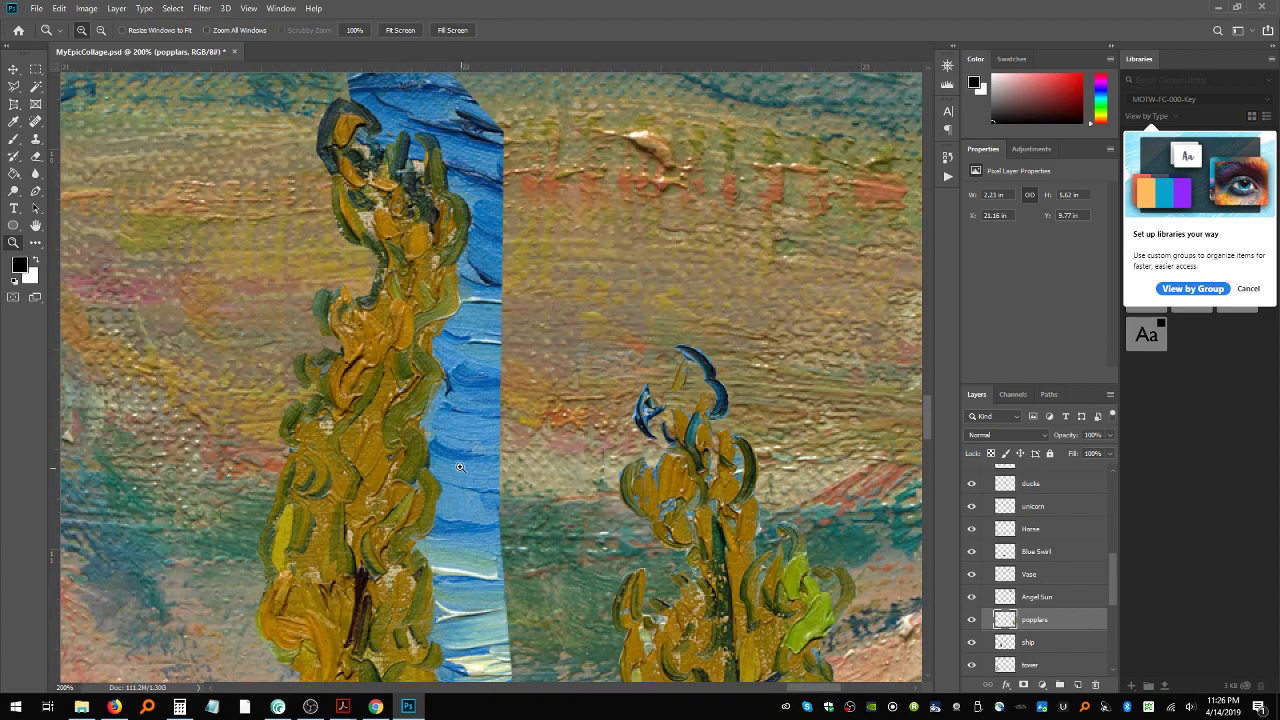
scroll(463, 471, up, 2)
key(l)
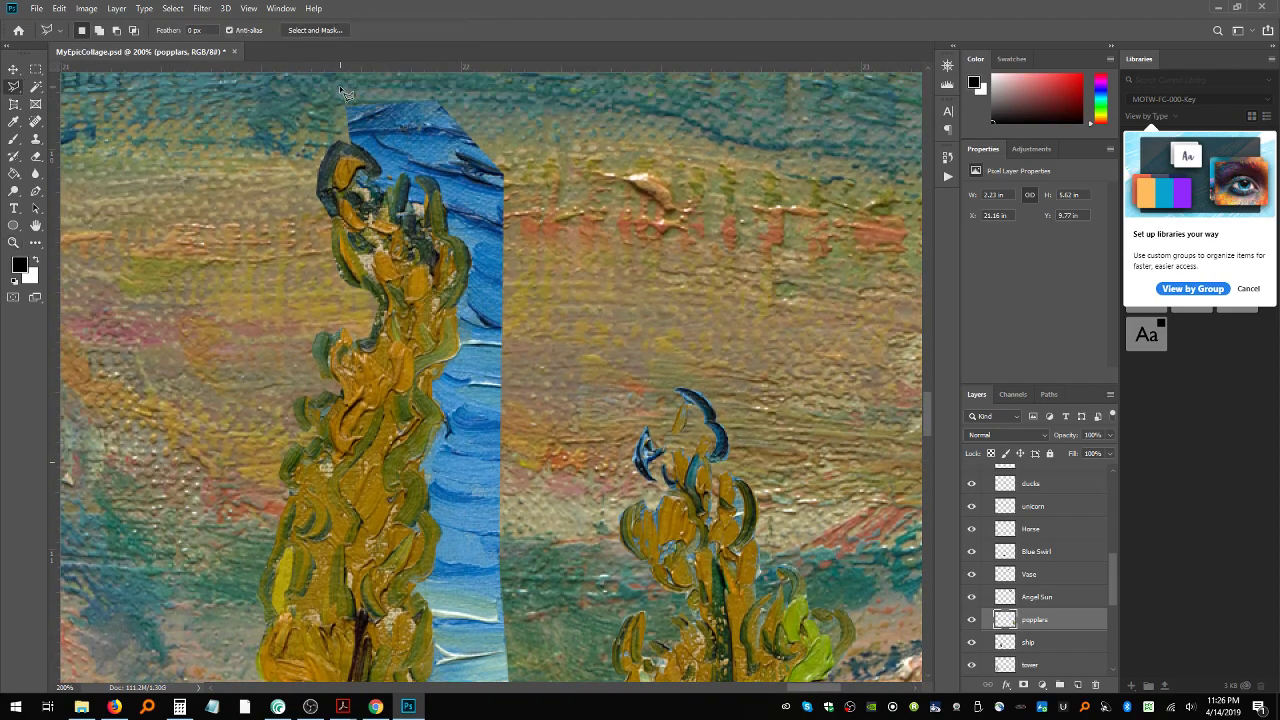
mouse_move(357, 150)
mouse_down()
mouse_move(385, 178)
mouse_move(362, 188)
mouse_move(386, 198)
mouse_up()
mouse_move(420, 186)
mouse_down()
mouse_move(474, 277)
mouse_move(453, 316)
mouse_move(460, 353)
mouse_move(435, 381)
mouse_move(445, 430)
mouse_move(430, 468)
mouse_up()
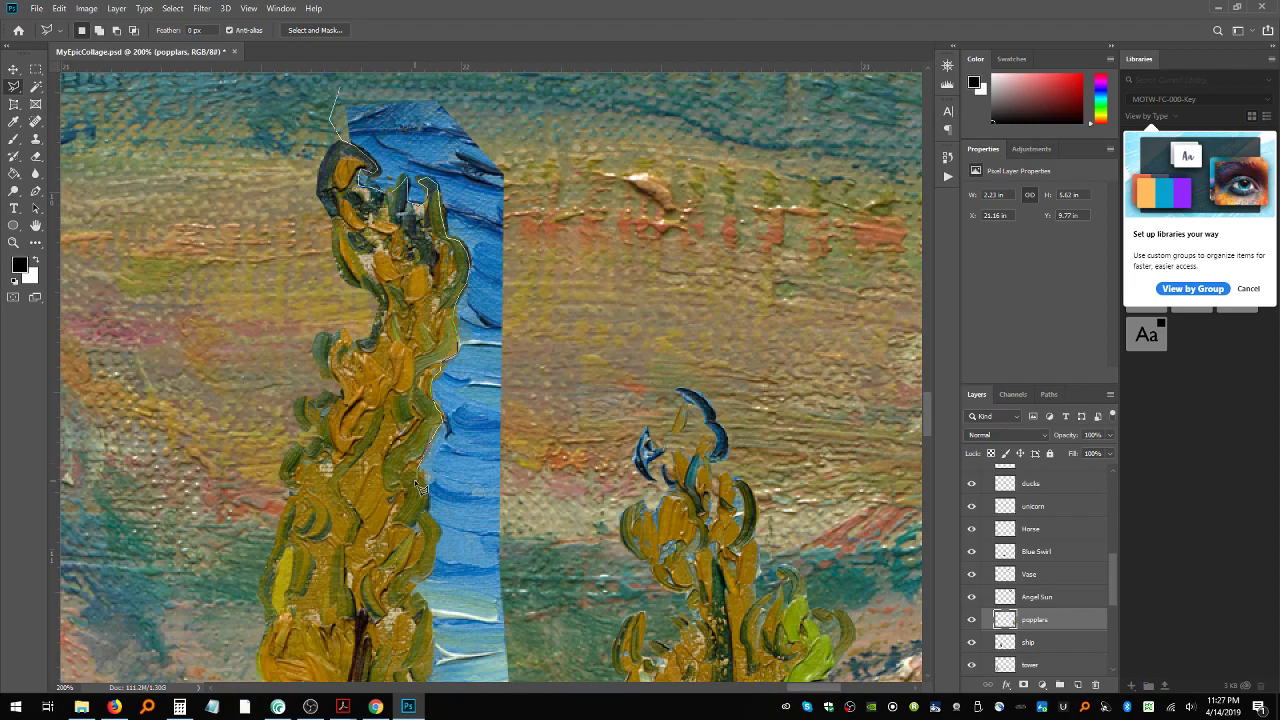
mouse_move(420, 480)
mouse_down()
mouse_move(445, 540)
mouse_move(439, 573)
mouse_move(411, 594)
mouse_move(426, 620)
mouse_move(483, 632)
mouse_move(562, 585)
mouse_move(548, 245)
mouse_move(568, 92)
mouse_move(490, 85)
mouse_up()
key(Delete)
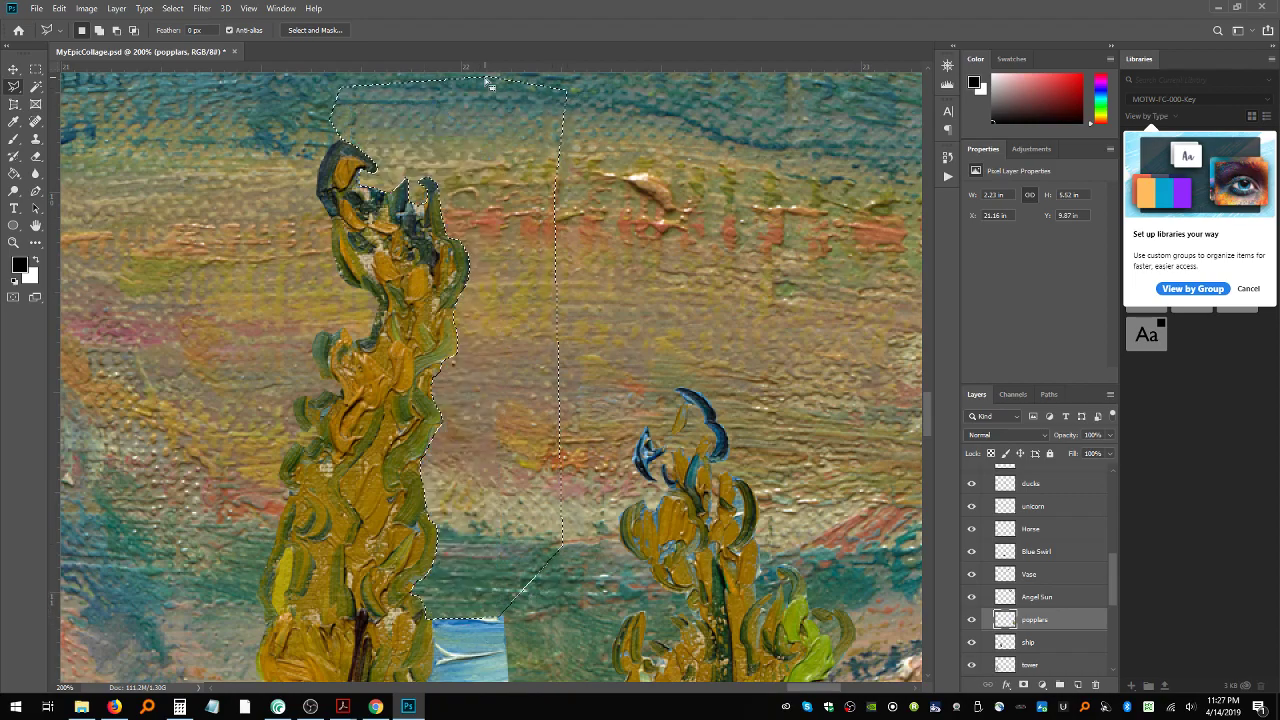
key(ctrl+d)
Step: Lasso the remaining patch of sky beside the left-hand poplar's middle right edge and delete it
scroll(499, 335, down, 8)
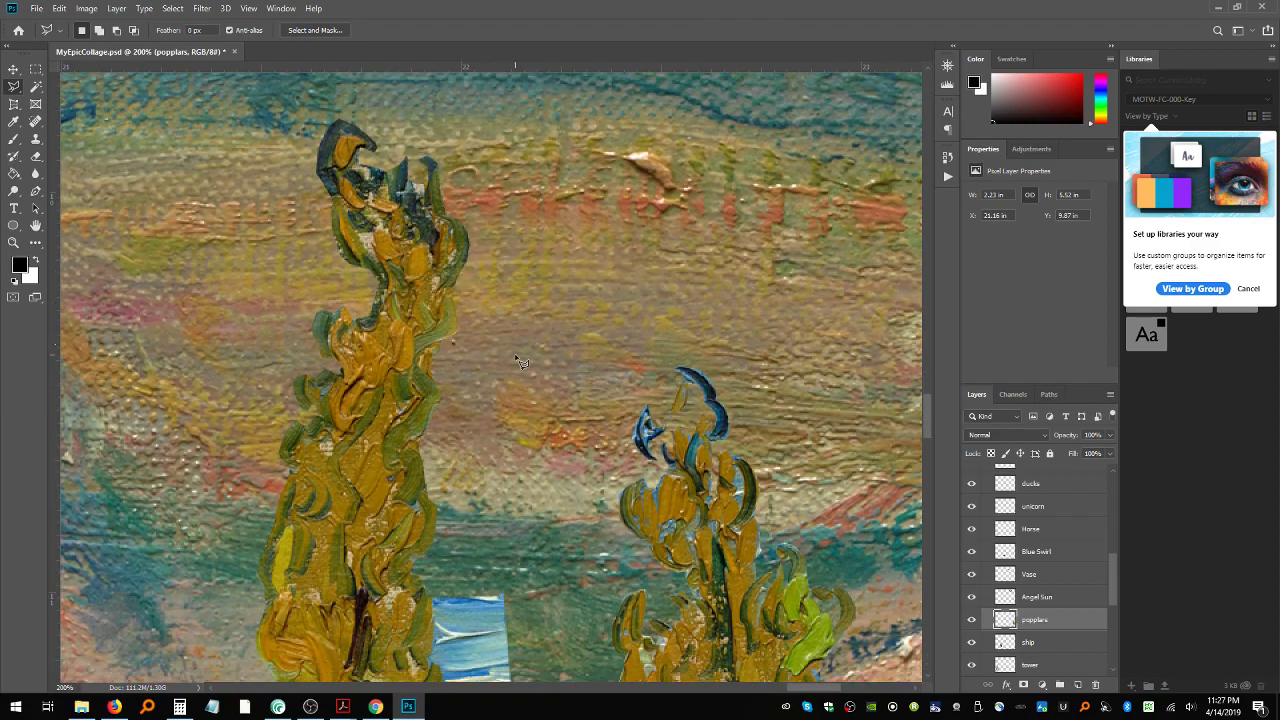
scroll(528, 370, down, 7)
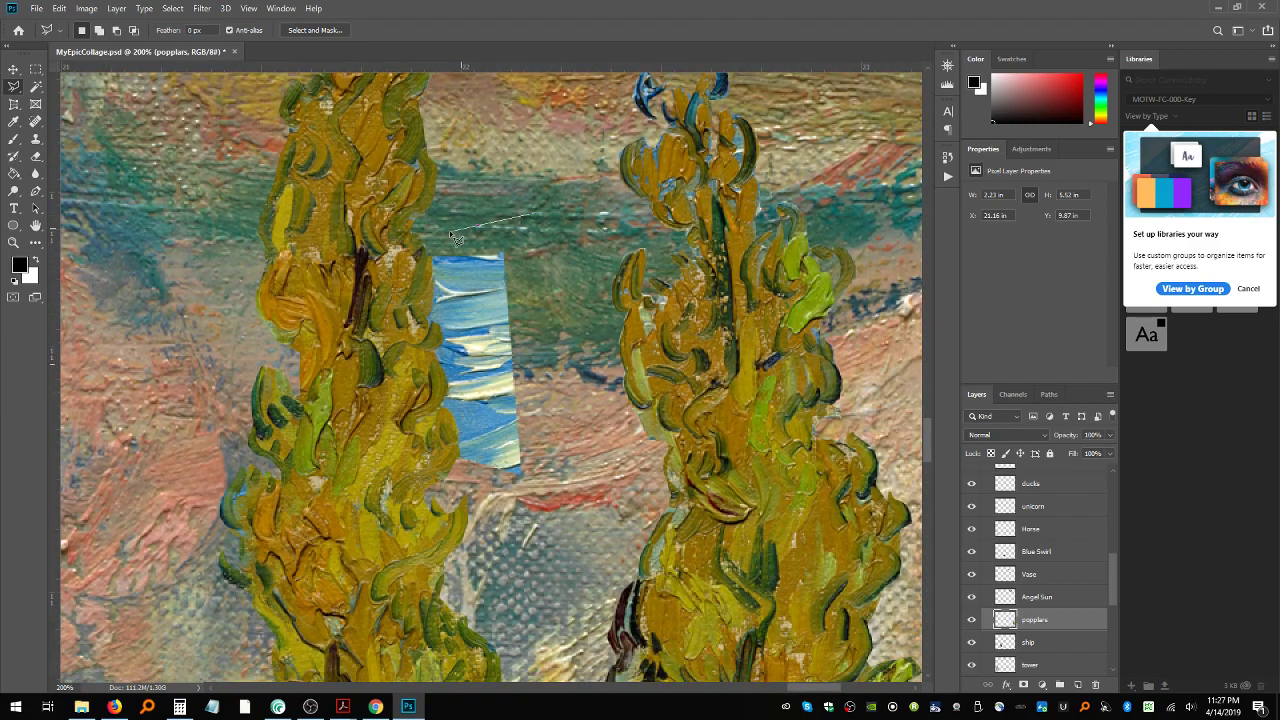
mouse_move(450, 235)
mouse_down()
mouse_move(426, 322)
mouse_move(446, 403)
mouse_up()
mouse_move(465, 478)
mouse_down()
mouse_move(571, 523)
mouse_move(583, 360)
mouse_up()
drag(565, 310, 567, 312)
key(Delete)
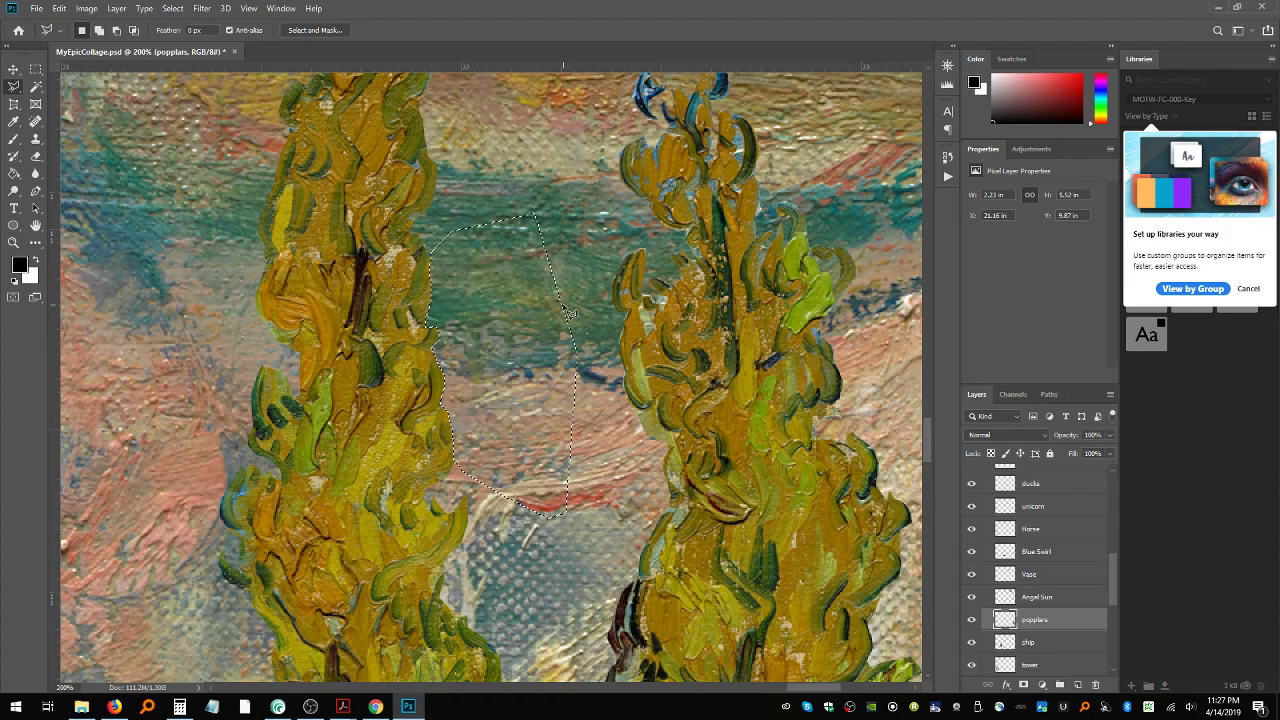
key(ctrl+d)
Step: Lasso the whole left-hand poplar, cut it from the popplars layer and paste it onto a new layer
key(ctrl+minus)
key(ctrl+minus)
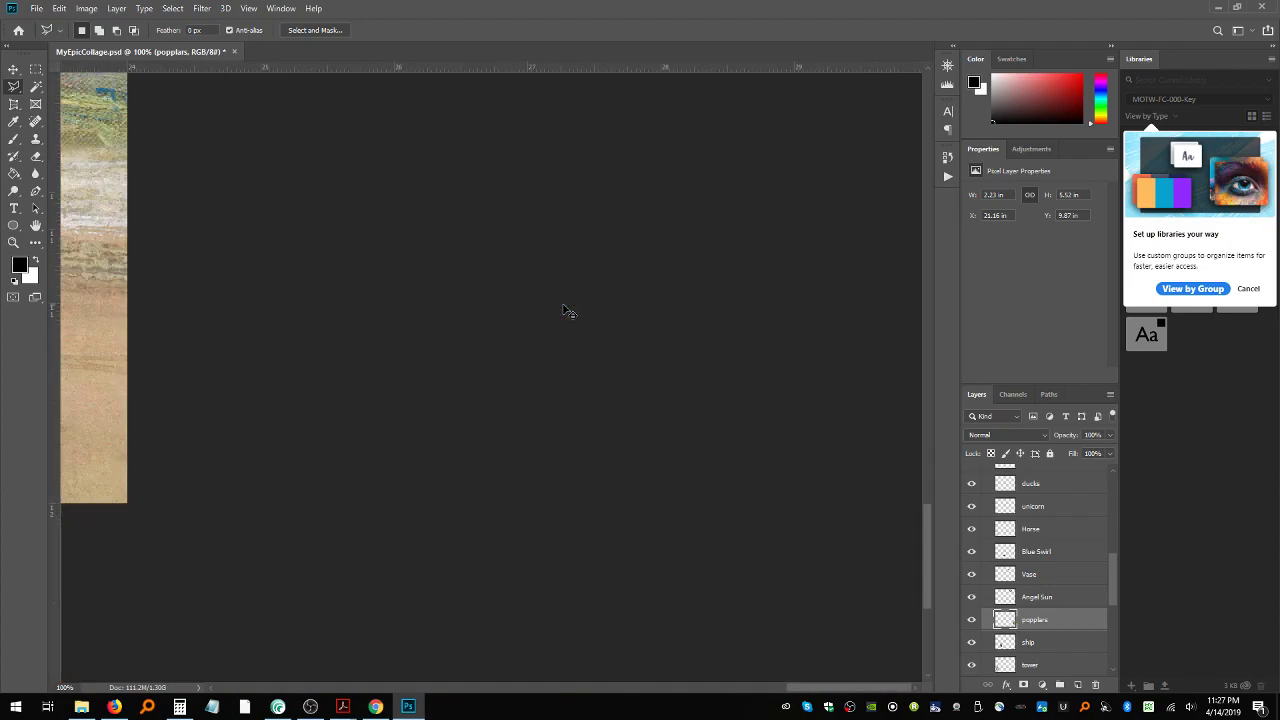
key(ctrl+minus)
key(ctrl+minus)
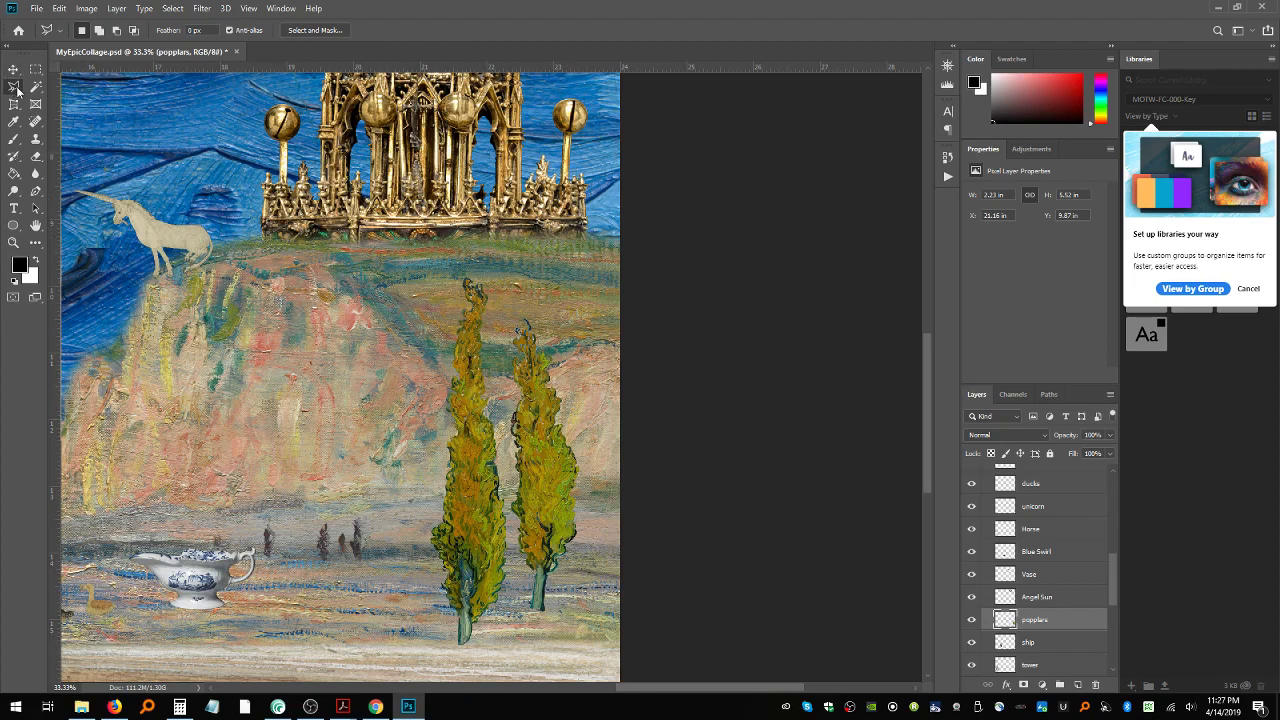
mouse_move(457, 268)
mouse_down()
mouse_move(414, 565)
mouse_move(414, 664)
mouse_move(430, 669)
mouse_move(500, 648)
mouse_move(524, 546)
mouse_move(504, 501)
mouse_move(491, 261)
mouse_up()
key(Delete)
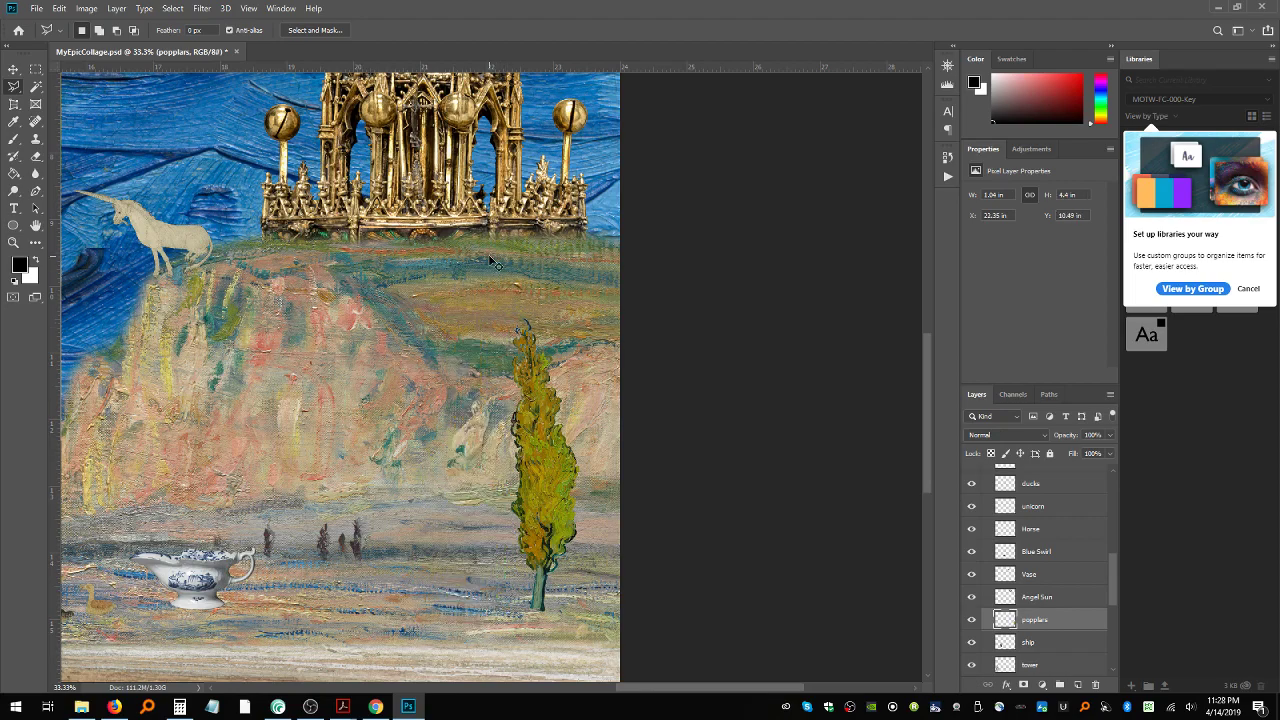
key(ctrl+v)
Step: Rename the pasted layer as poplar 2 and move its tree close beside the right-hand poplar
double_click(1041, 624)
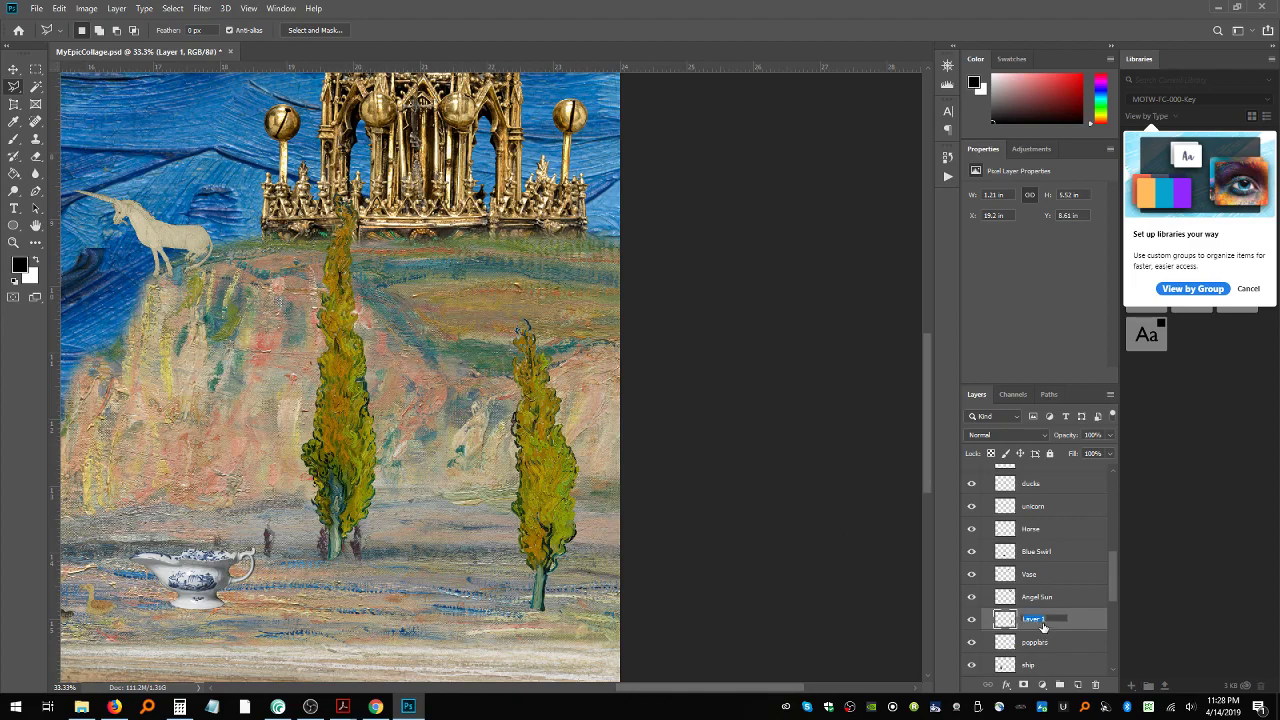
key(Return)
click(11, 70)
drag(334, 497, 492, 517)
Step: Duplicate the poplar 2 and popplars layers together within MyEpicCollage.psd
shift+click(1053, 642)
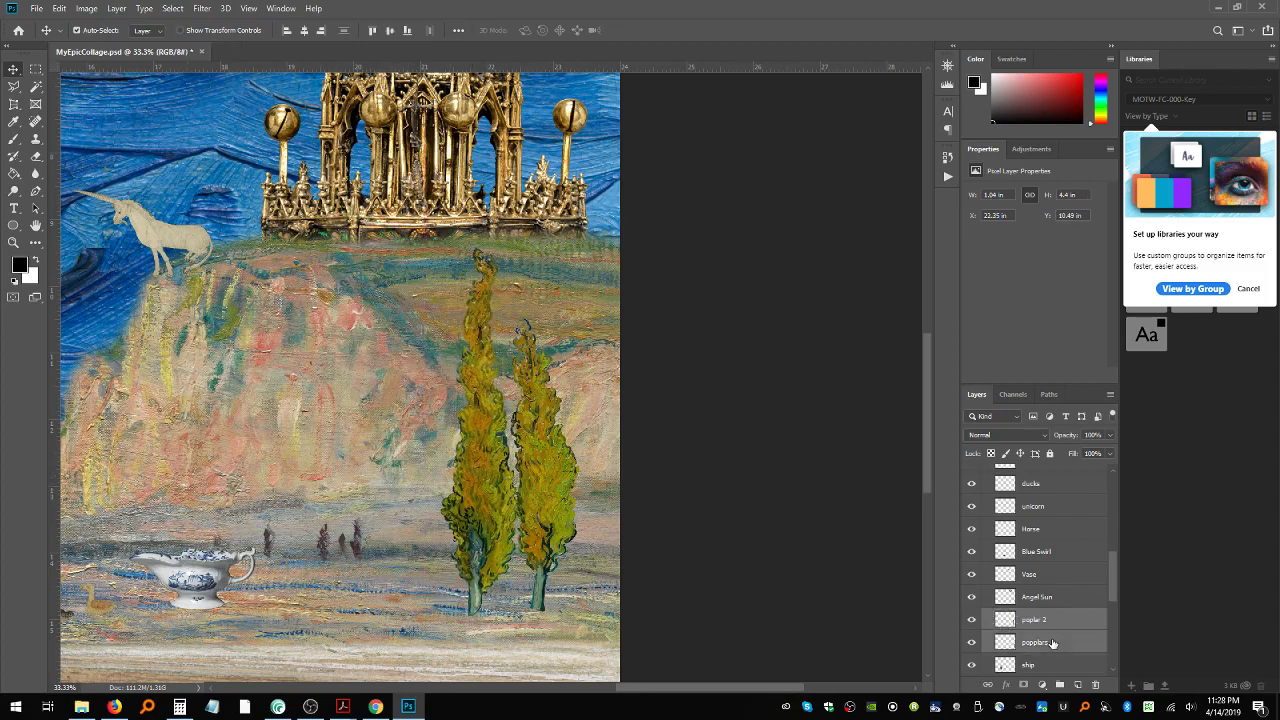
click(1110, 396)
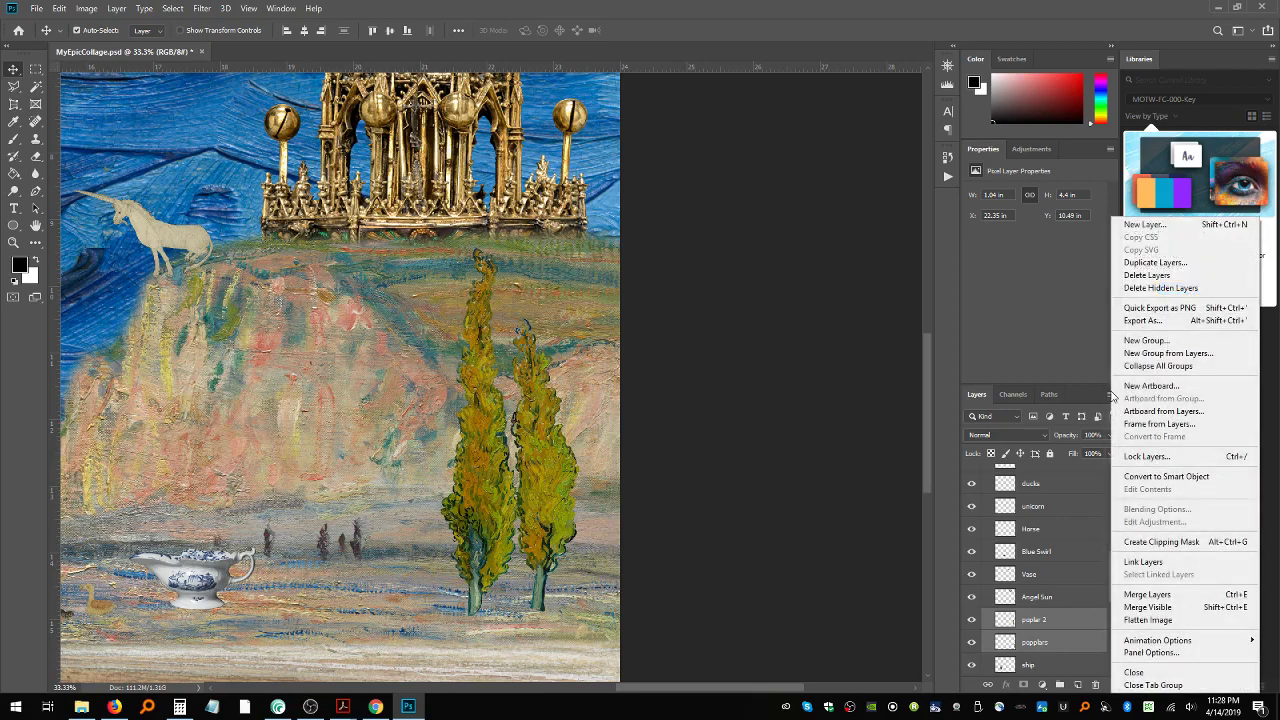
click(1150, 272)
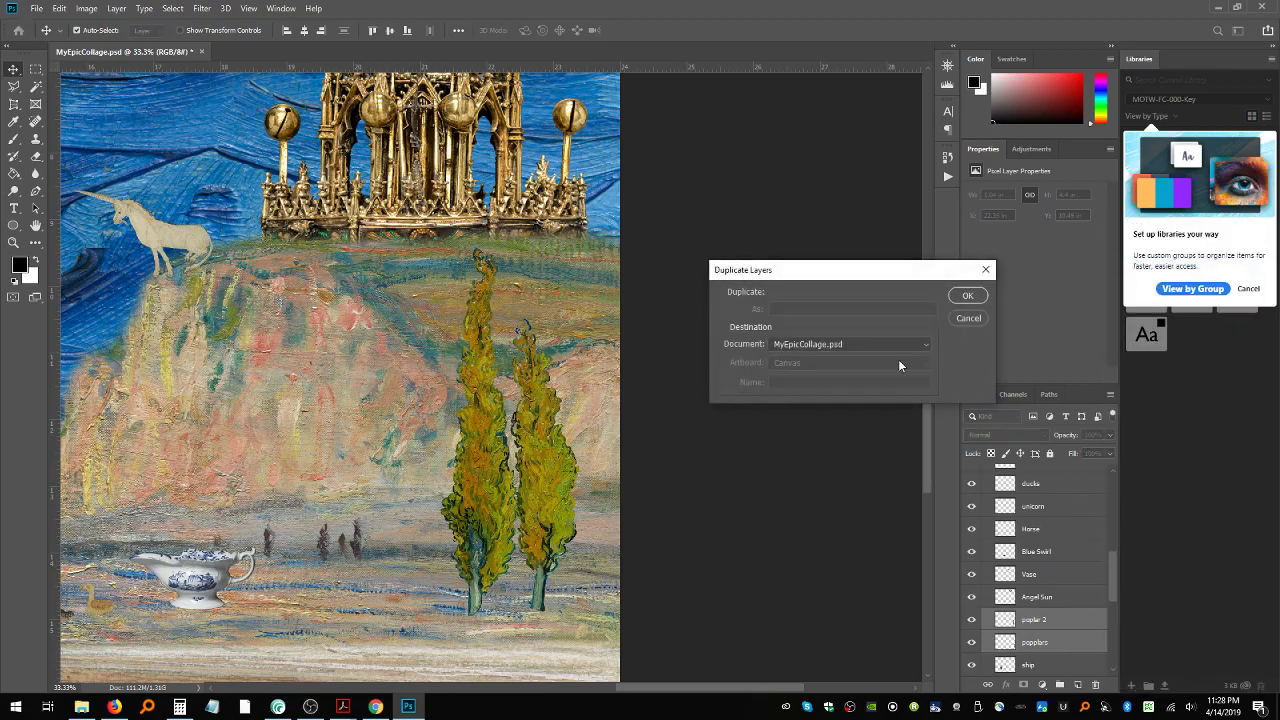
click(968, 296)
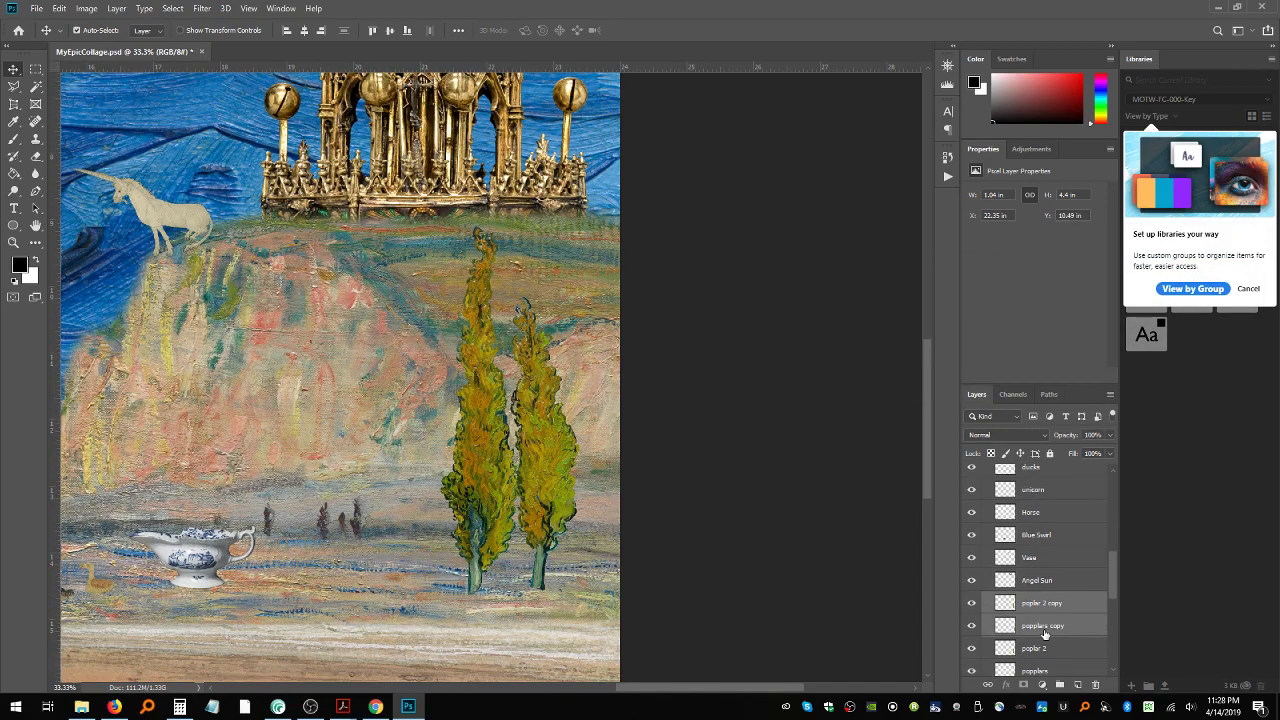
Step: Rename the popplars copy layer as Poplar 3
double_click(1044, 627)
text(Poplar 3)
key(Return)
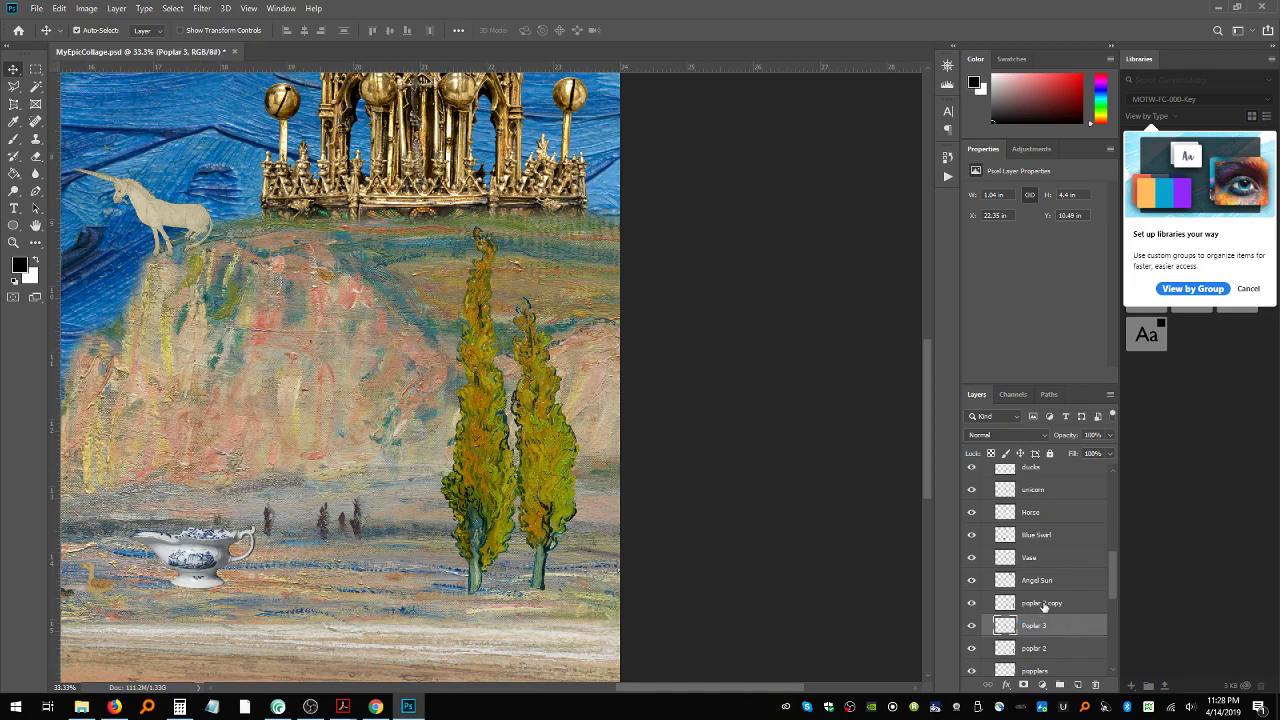
Step: Rename the poplar 2 copy layer as poplar4
double_click(1044, 604)
text(Poplar)
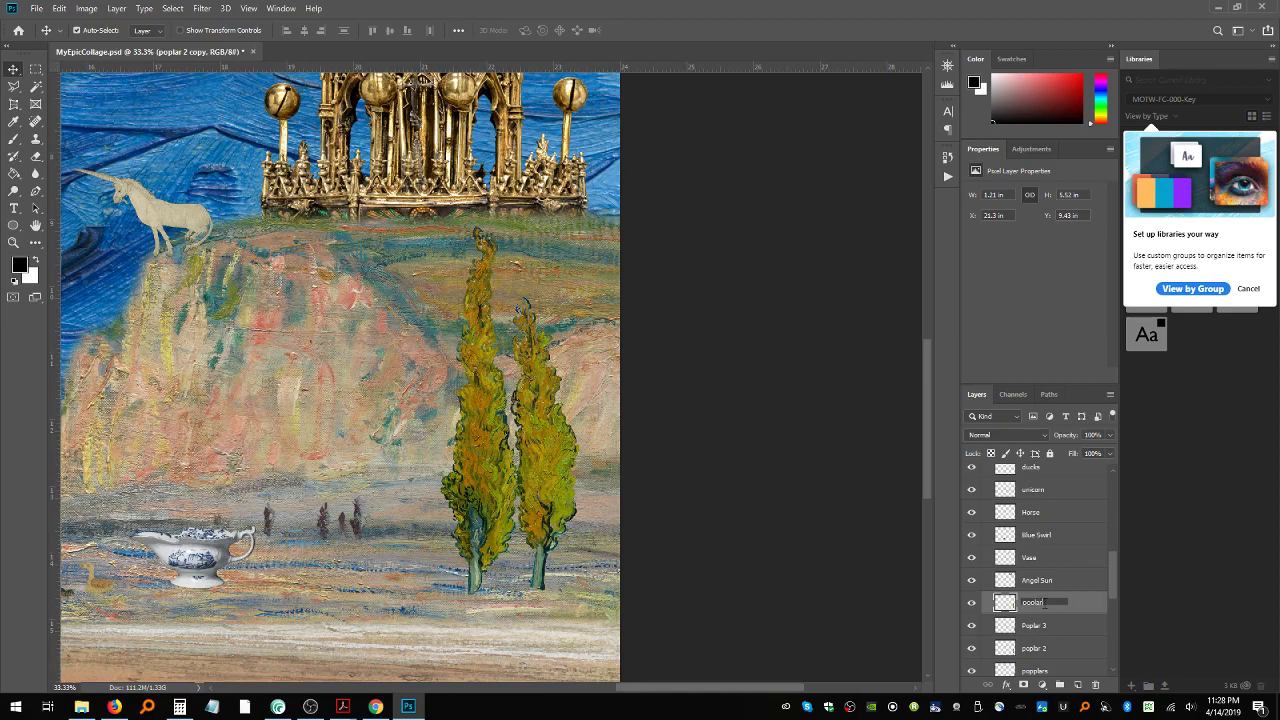
text(4)
key(Return)
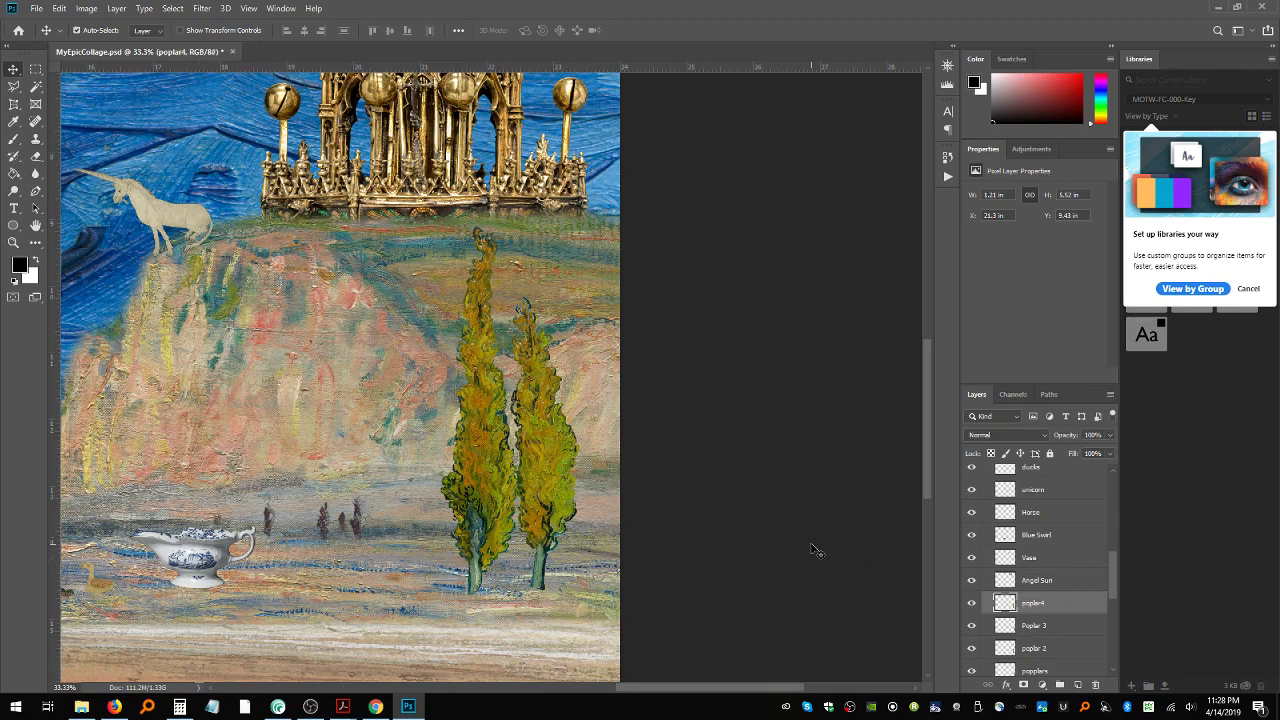
Step: Move the poplar4 and Poplar 3 trees beside the original pair on the side nearer the unicorn, and flip both horizontally together
drag(505, 457, 355, 437)
drag(583, 470, 423, 459)
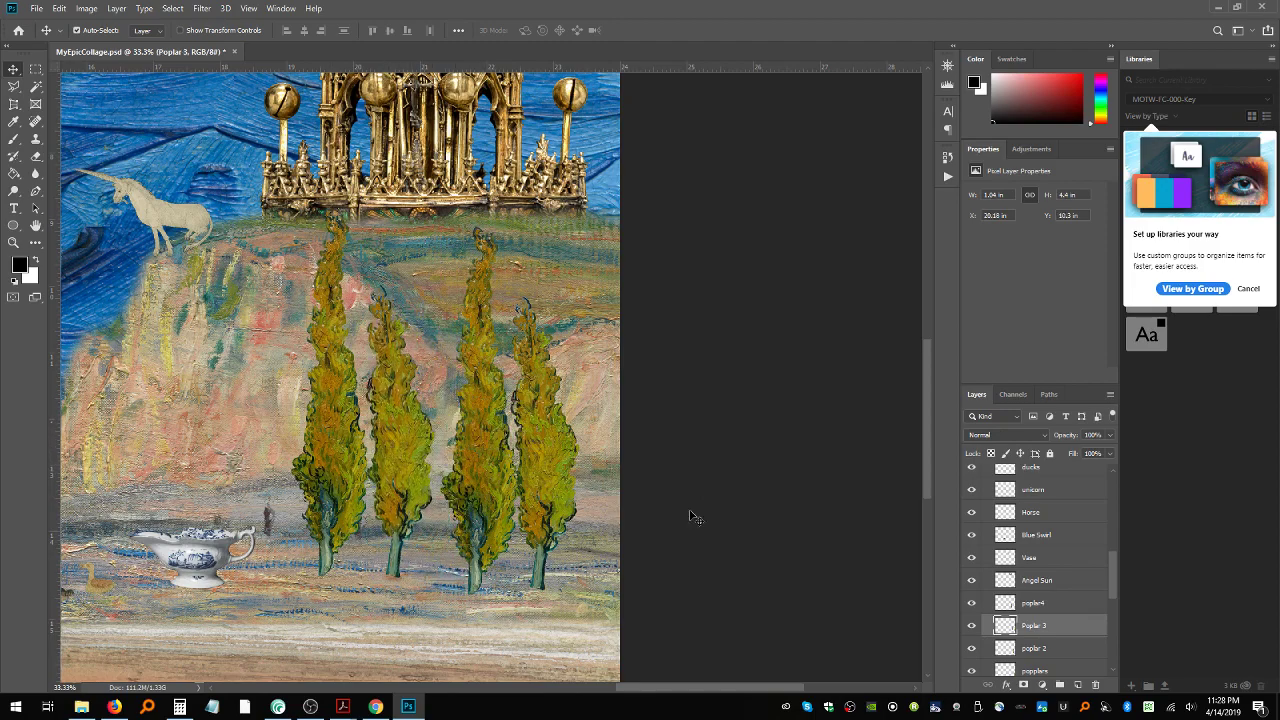
shift+click(1040, 603)
click(60, 9)
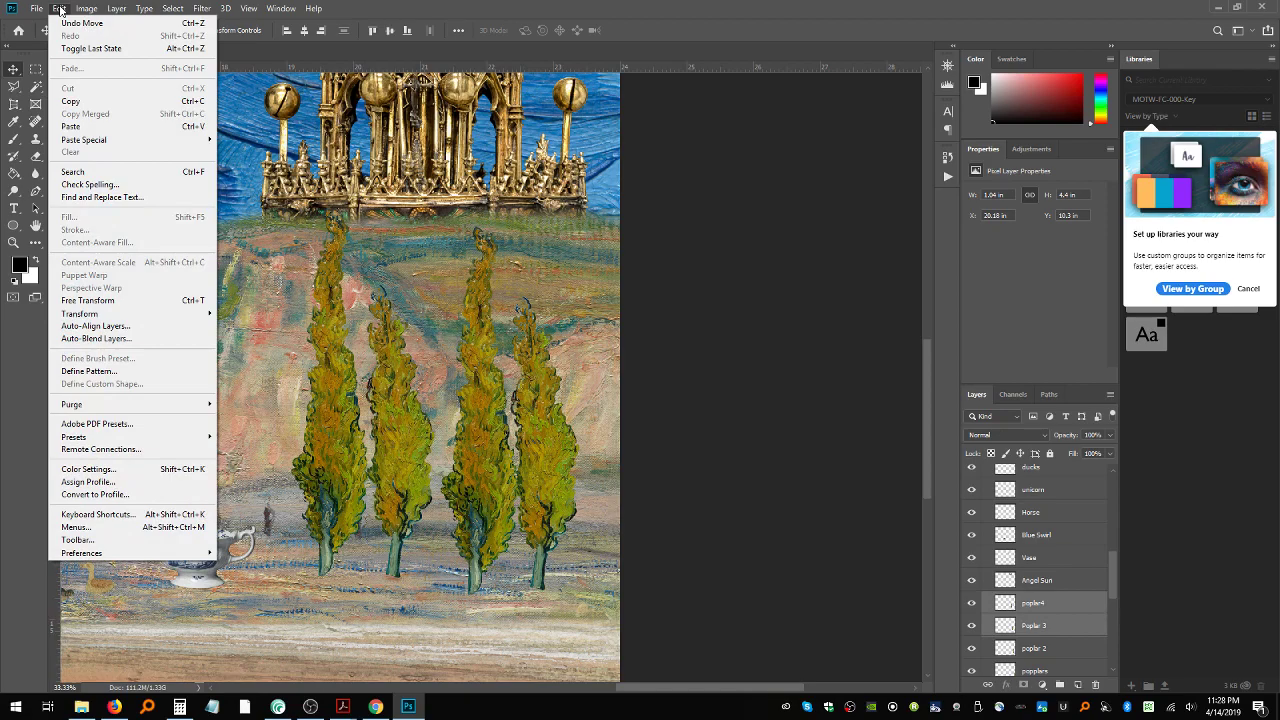
mouse_move(118, 316)
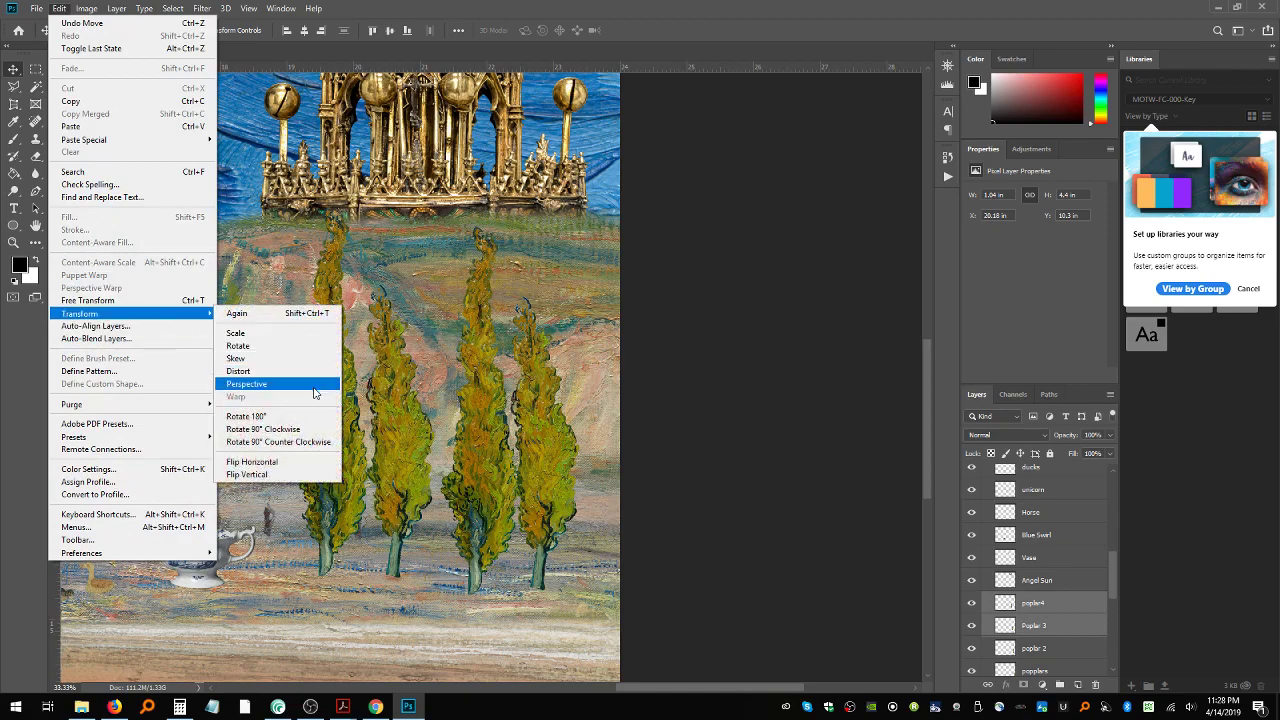
click(315, 461)
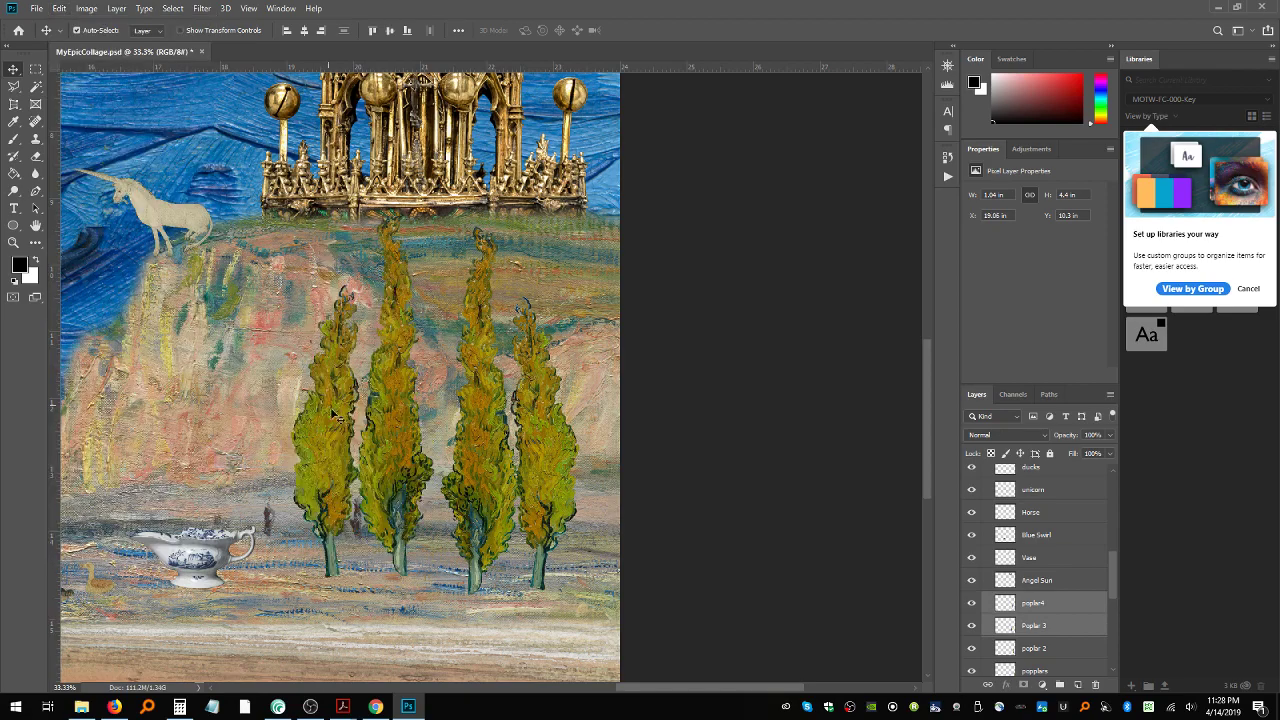
mouse_move(382, 478)
mouse_down()
mouse_move(378, 497)
mouse_move(392, 455)
mouse_move(406, 477)
mouse_up()
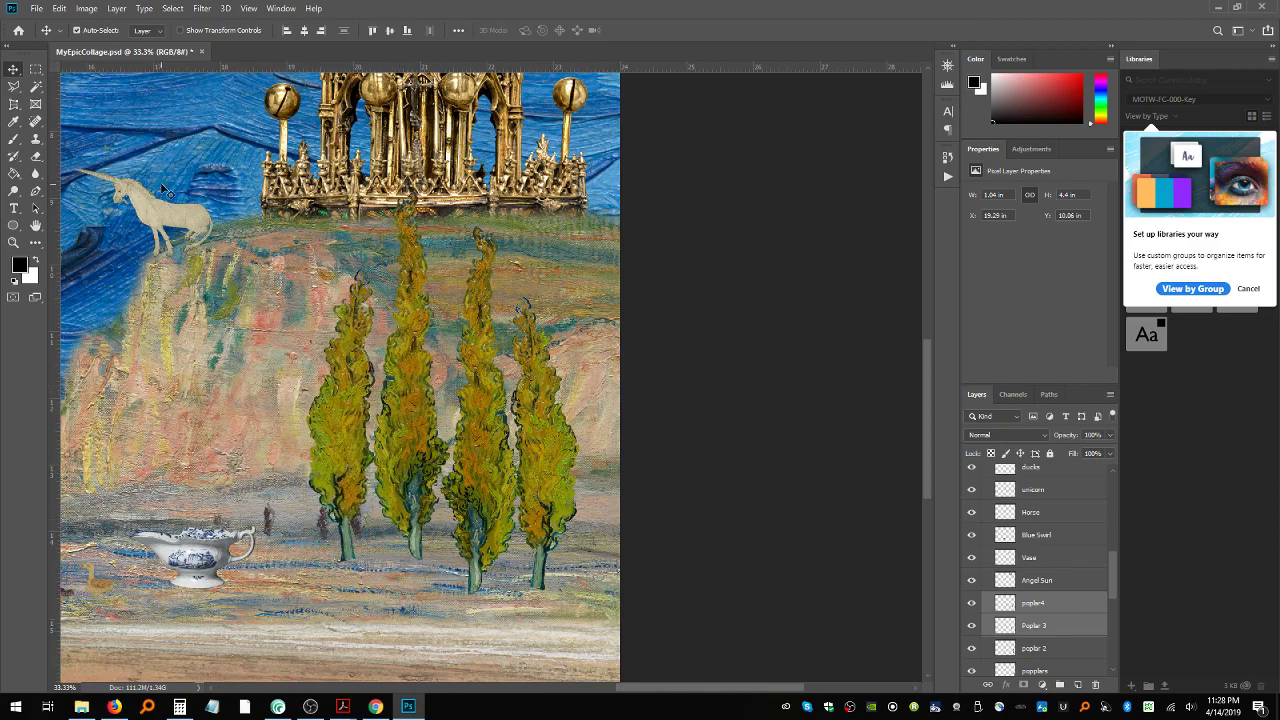
Step: Move the three ducks across the water away from the gravy boat to beside the blue swirl
key(ctrl+minus)
key(ctrl+minus)
key(ctrl+minus)
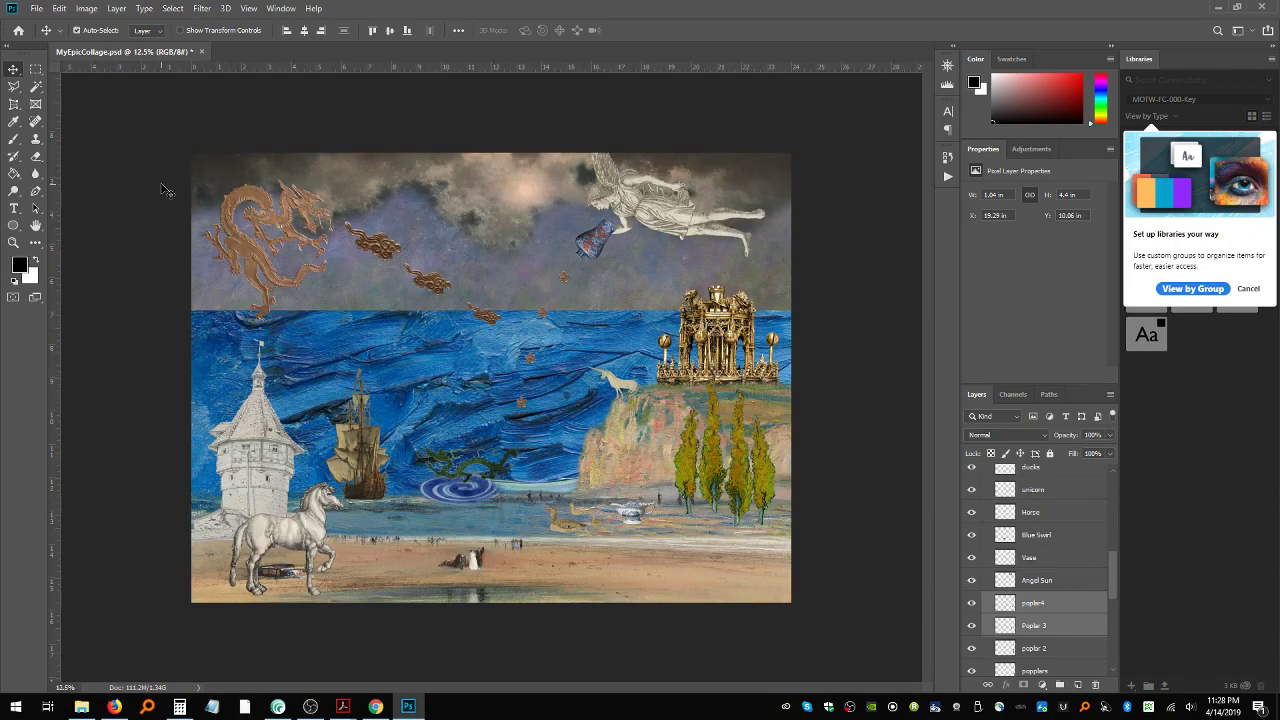
click(13, 242)
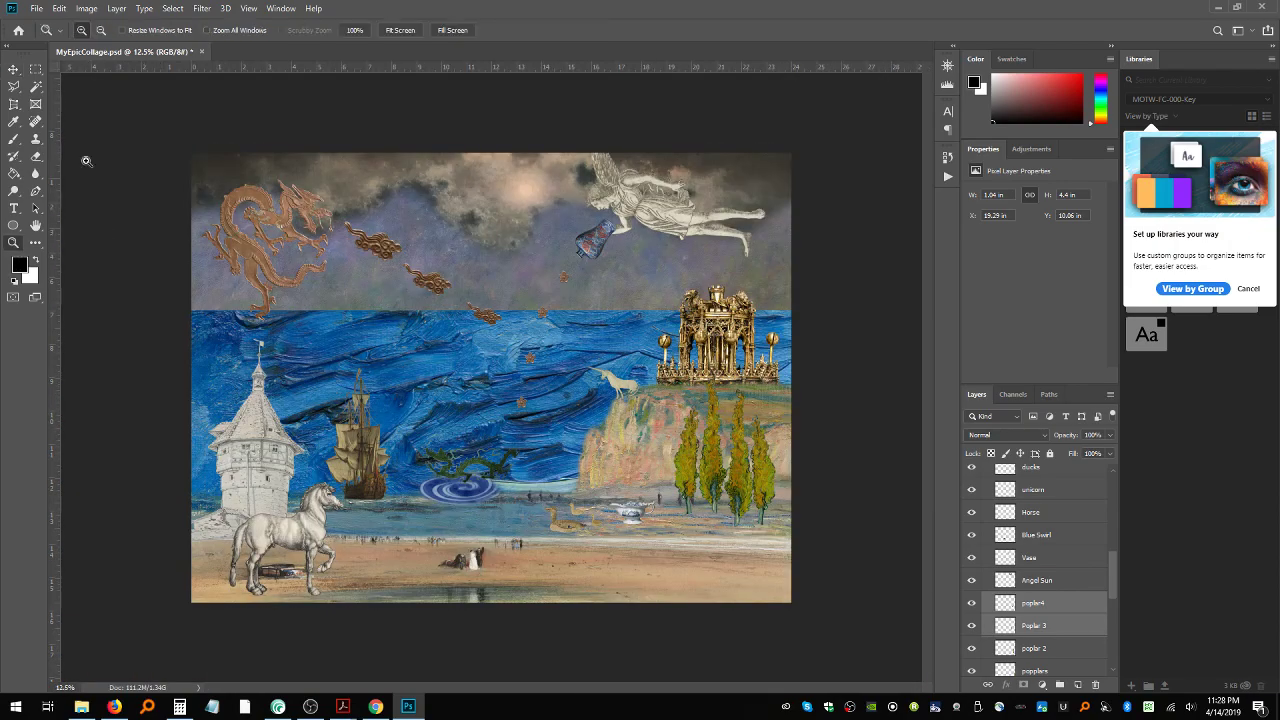
click(400, 31)
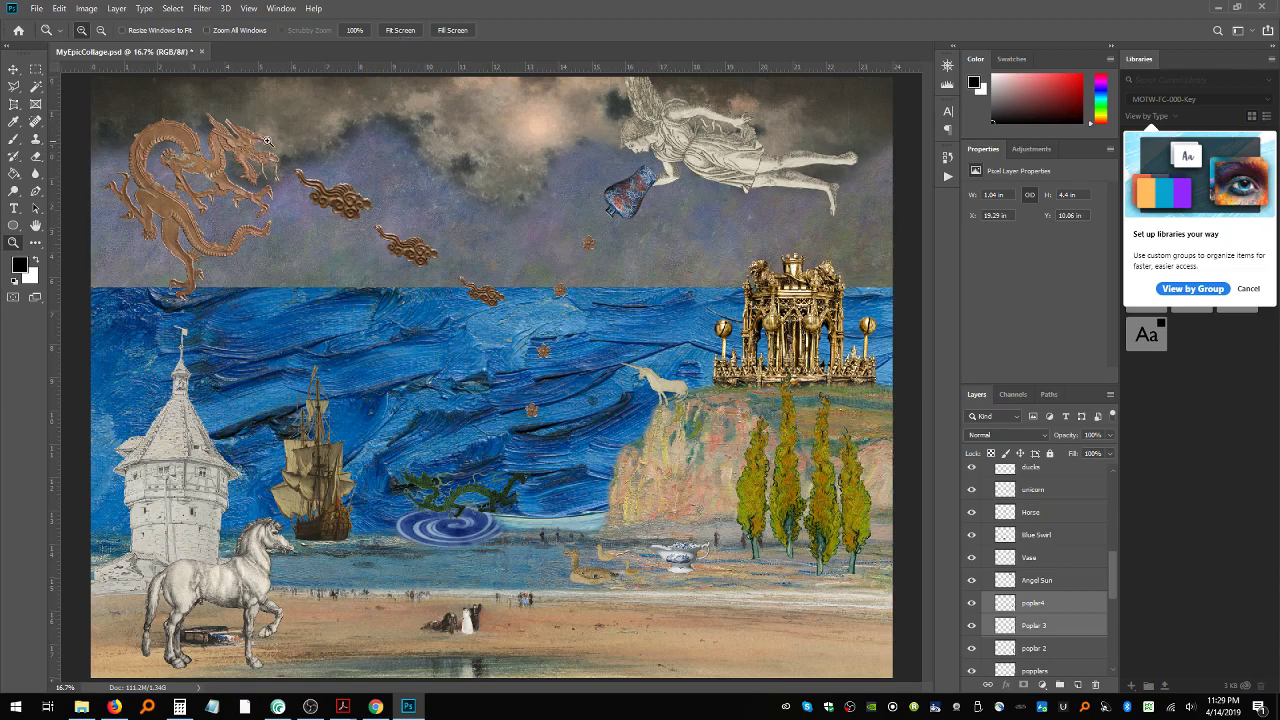
click(14, 69)
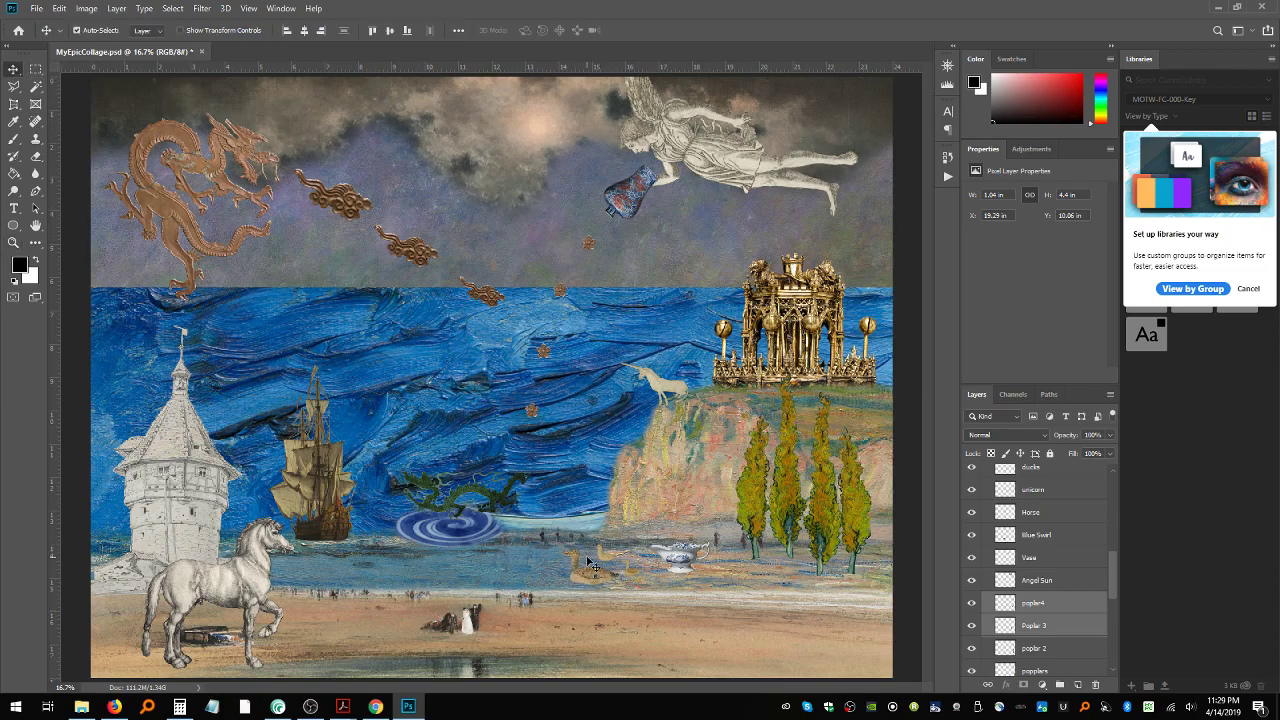
mouse_move(590, 575)
mouse_down()
mouse_move(550, 566)
mouse_move(590, 556)
mouse_move(526, 563)
mouse_move(574, 556)
mouse_move(628, 578)
mouse_move(525, 569)
mouse_move(565, 553)
mouse_move(583, 577)
mouse_up()
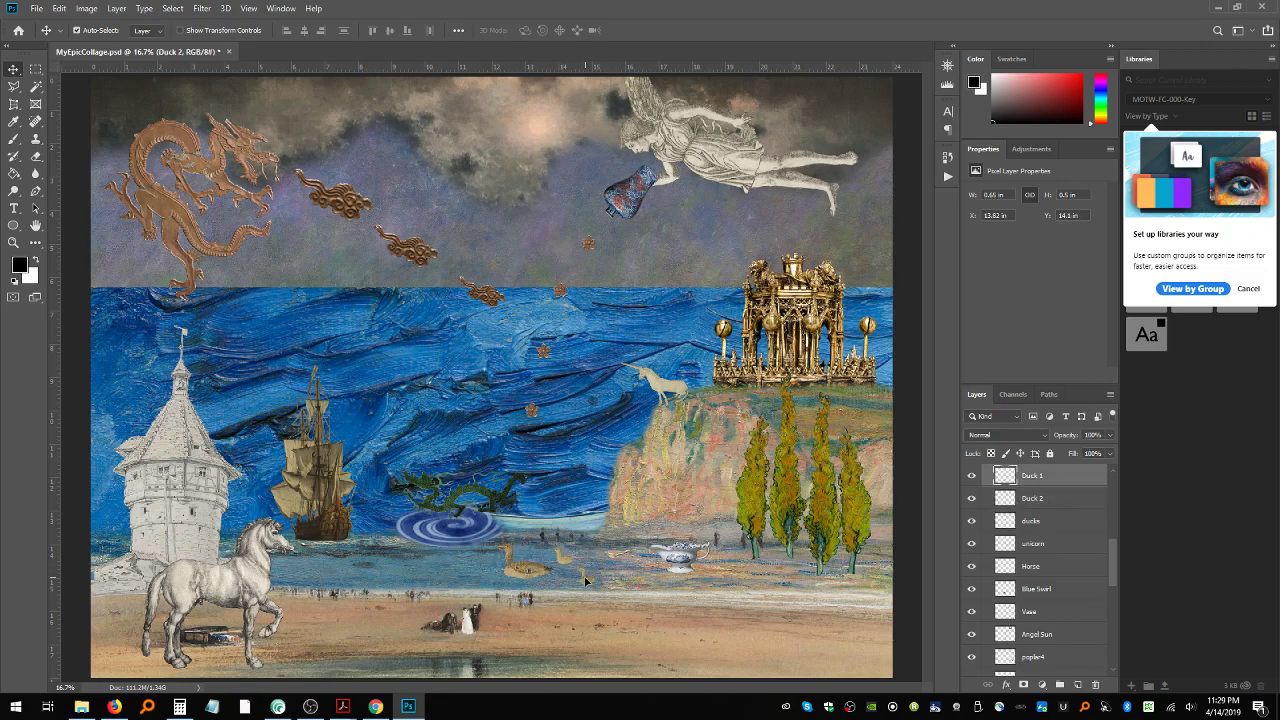
click(537, 580)
Step: Reposition the green dragon and blue swirl lower in the water and nudge the ship slightly
mouse_move(417, 537)
mouse_down()
mouse_move(403, 558)
mouse_move(504, 524)
mouse_move(442, 552)
mouse_move(465, 512)
mouse_move(436, 536)
mouse_up()
key(ctrl+t)
key(Return)
drag(317, 516, 322, 516)
Step: Move the horse from the tower across the beach to the poplars and flip it horizontally
drag(248, 557, 734, 555)
click(62, 8)
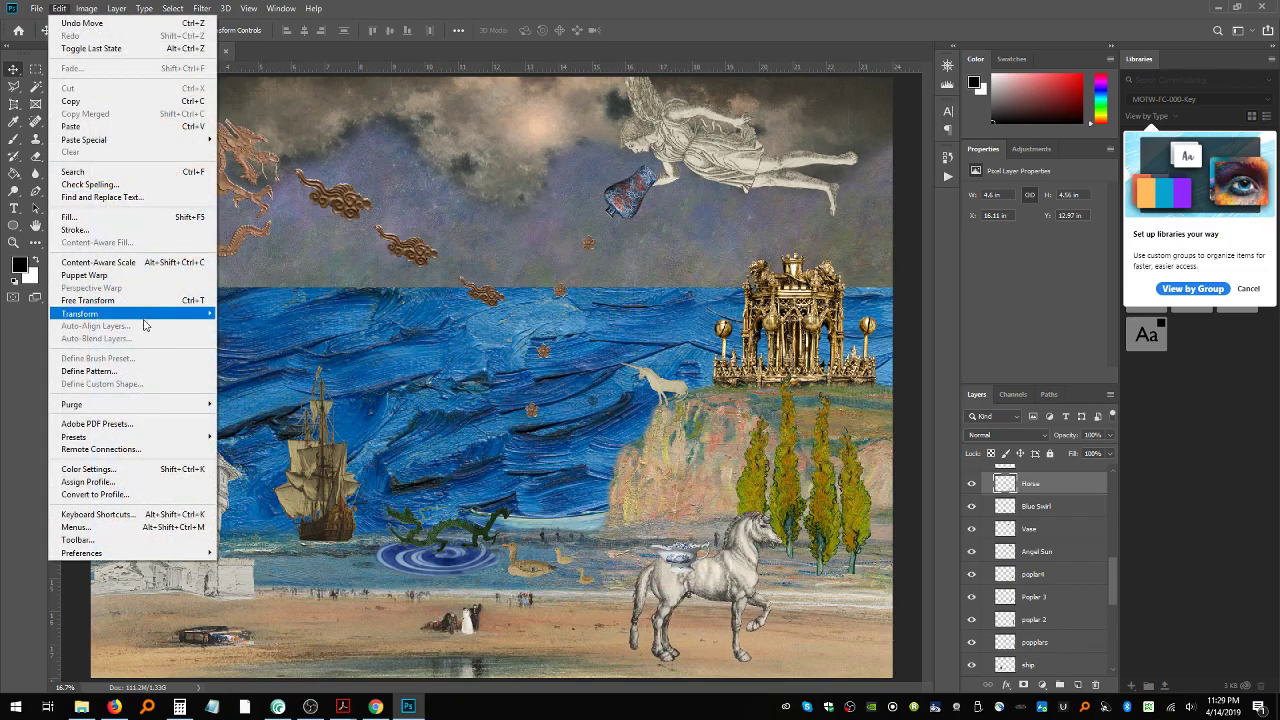
mouse_move(165, 320)
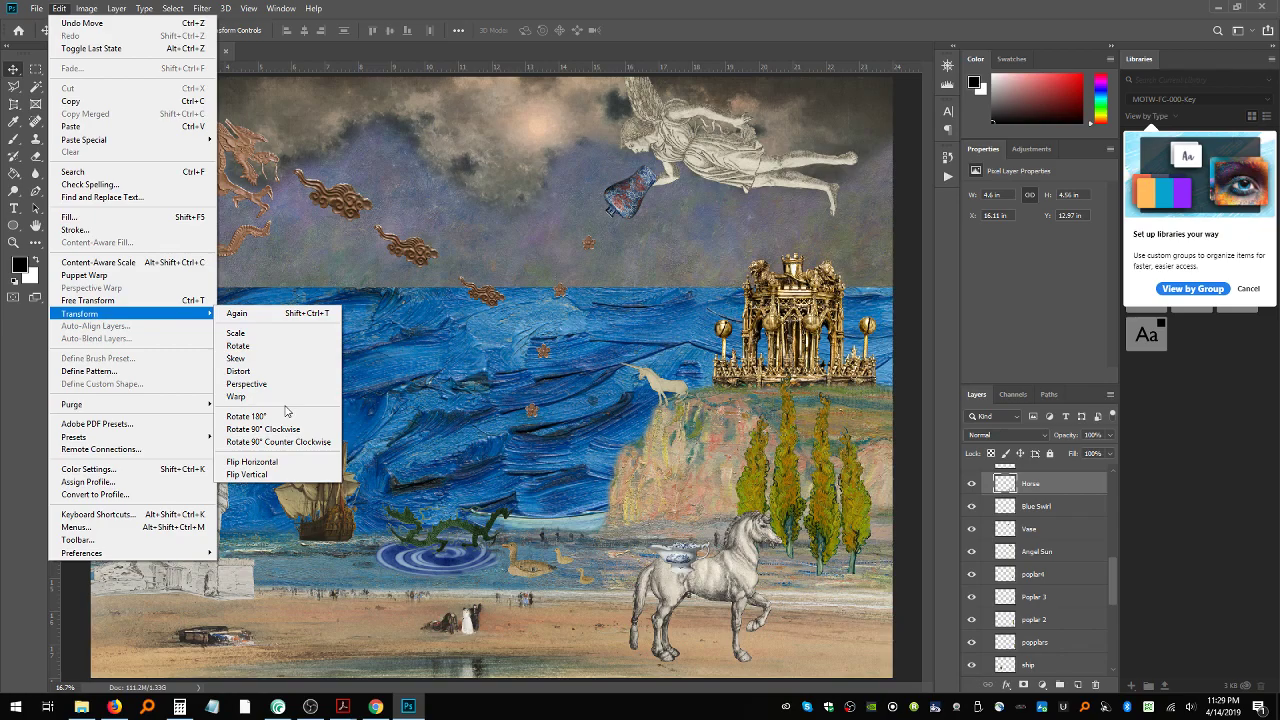
click(282, 462)
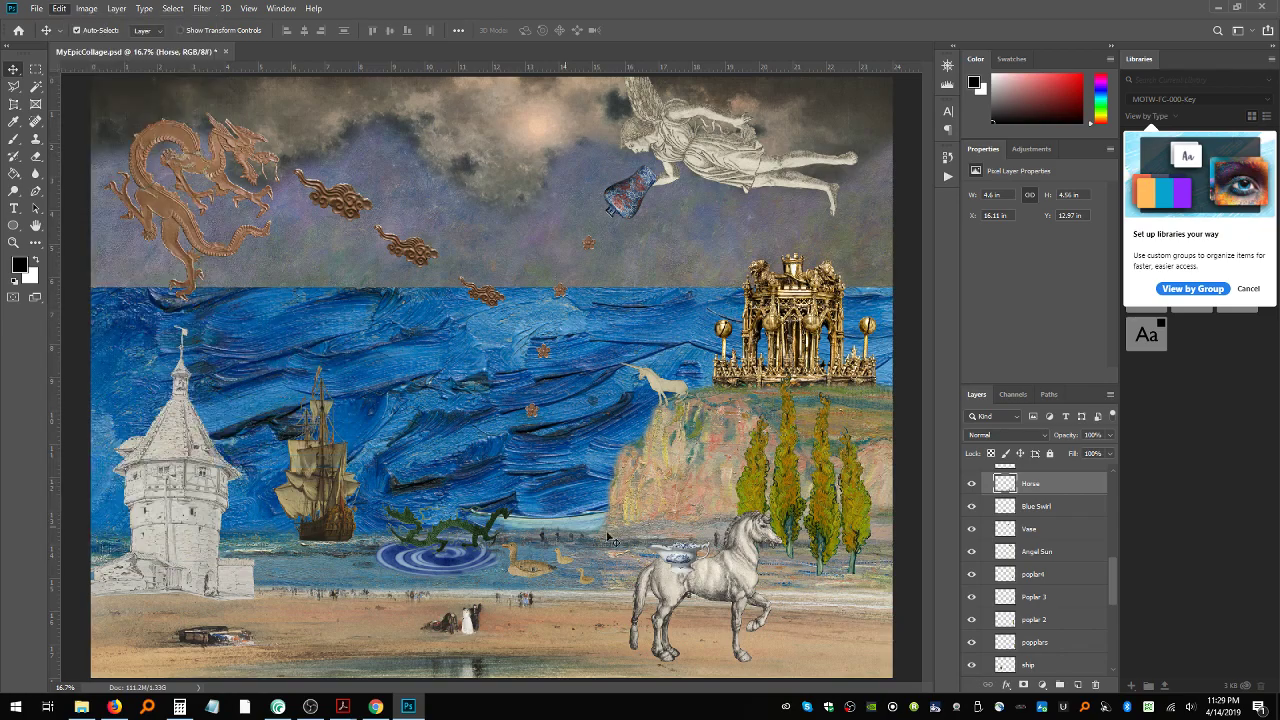
Step: Move the gravy boat onto the beach near the ship and the three ducks up into the open blue sea
drag(737, 583, 332, 622)
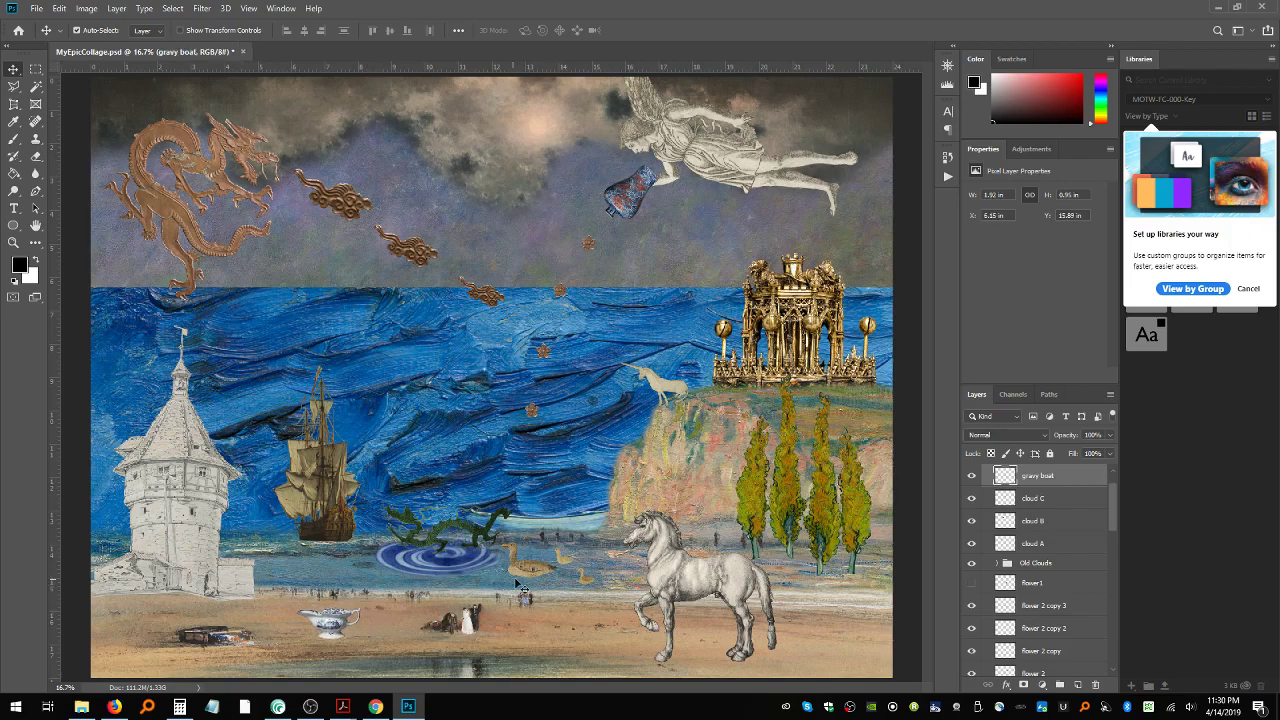
drag(593, 588, 444, 420)
drag(565, 557, 471, 398)
drag(530, 570, 385, 350)
Step: Adjust the blue swirl under the green dragon, and shift the tower and ship slightly down and toward the canvas's left edge
mouse_move(476, 568)
mouse_down()
mouse_move(493, 570)
mouse_move(480, 566)
mouse_up()
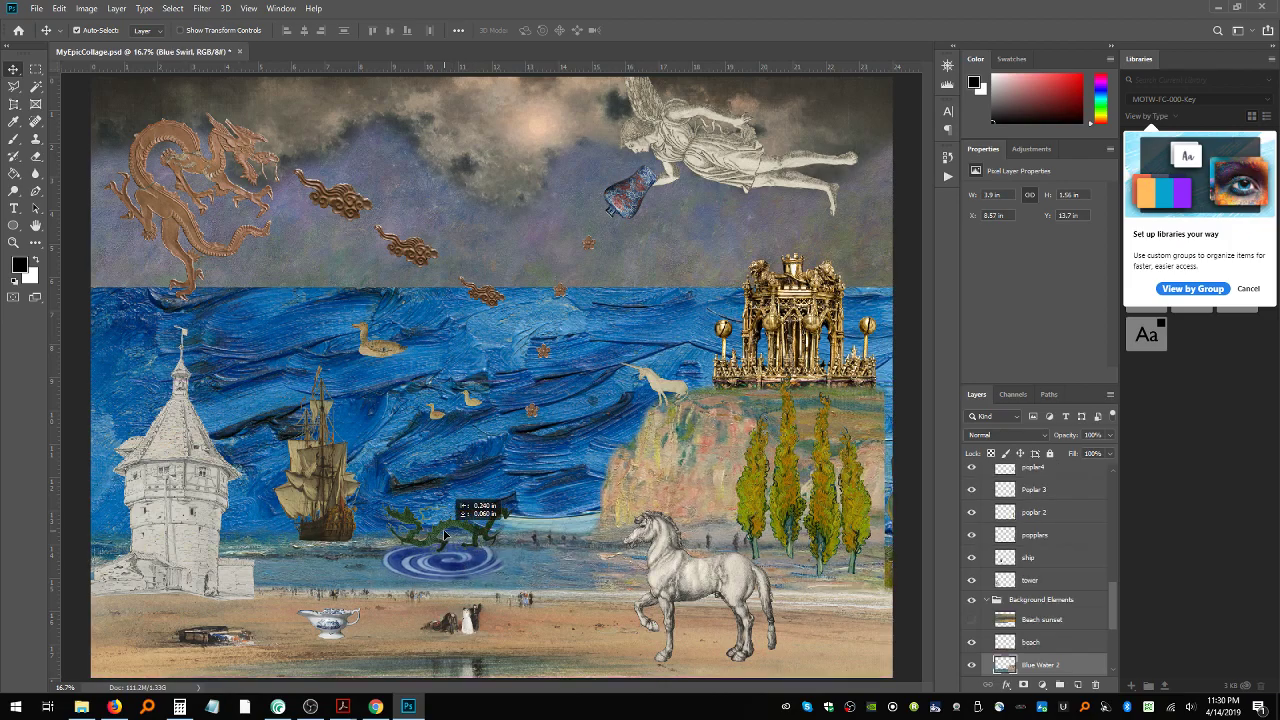
click(455, 535)
drag(331, 508, 318, 520)
drag(188, 527, 181, 542)
drag(321, 550, 302, 549)
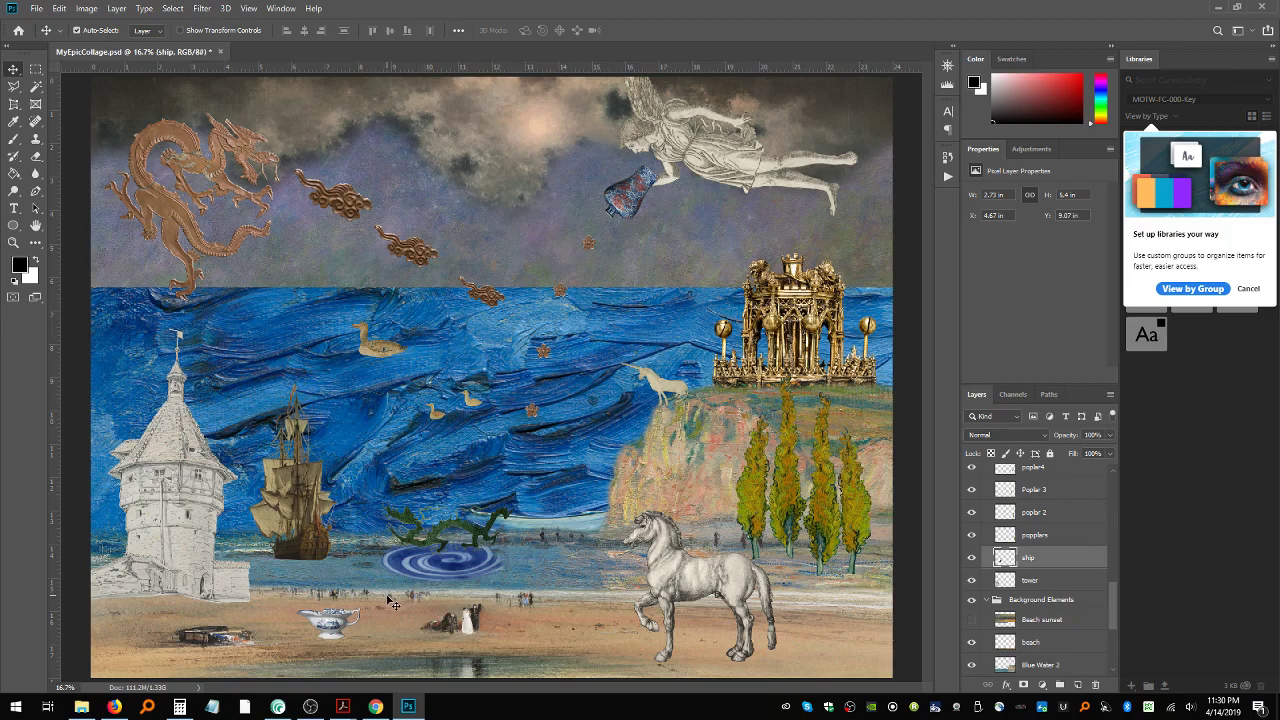
Step: Move the horse toward the blue swirl, try flipping it vertically and undo the flip
drag(711, 592, 627, 556)
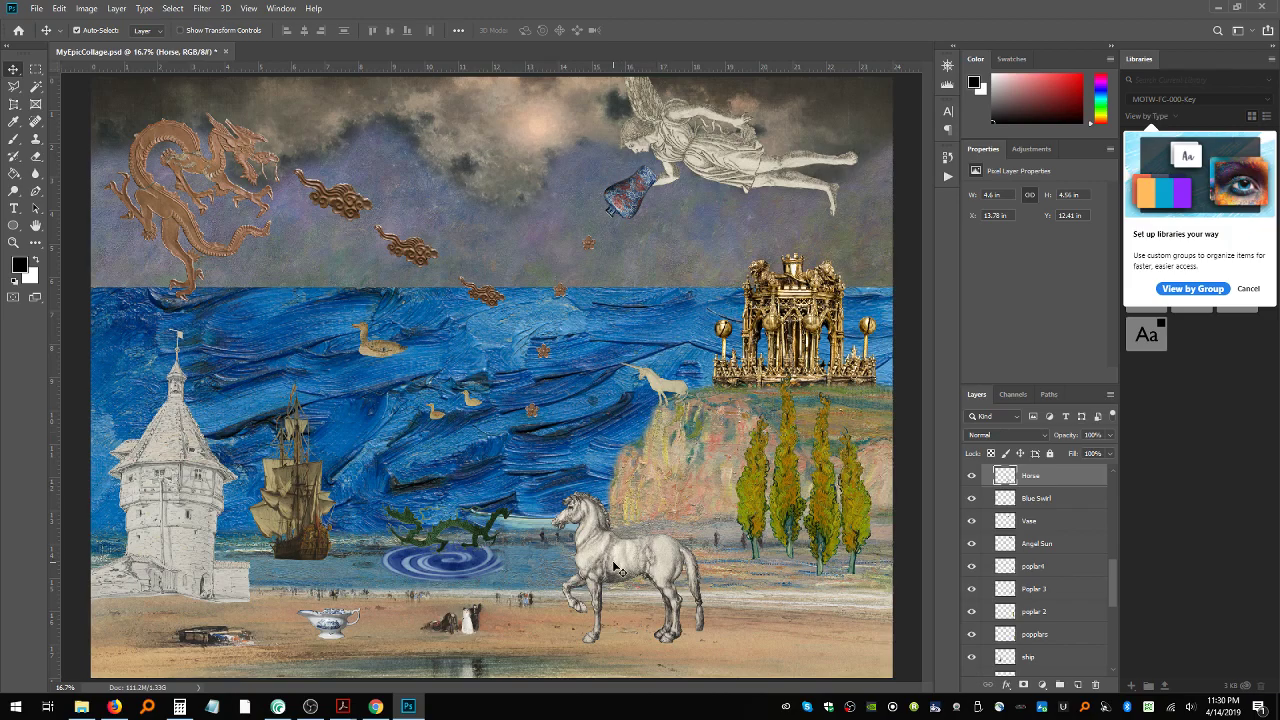
click(59, 8)
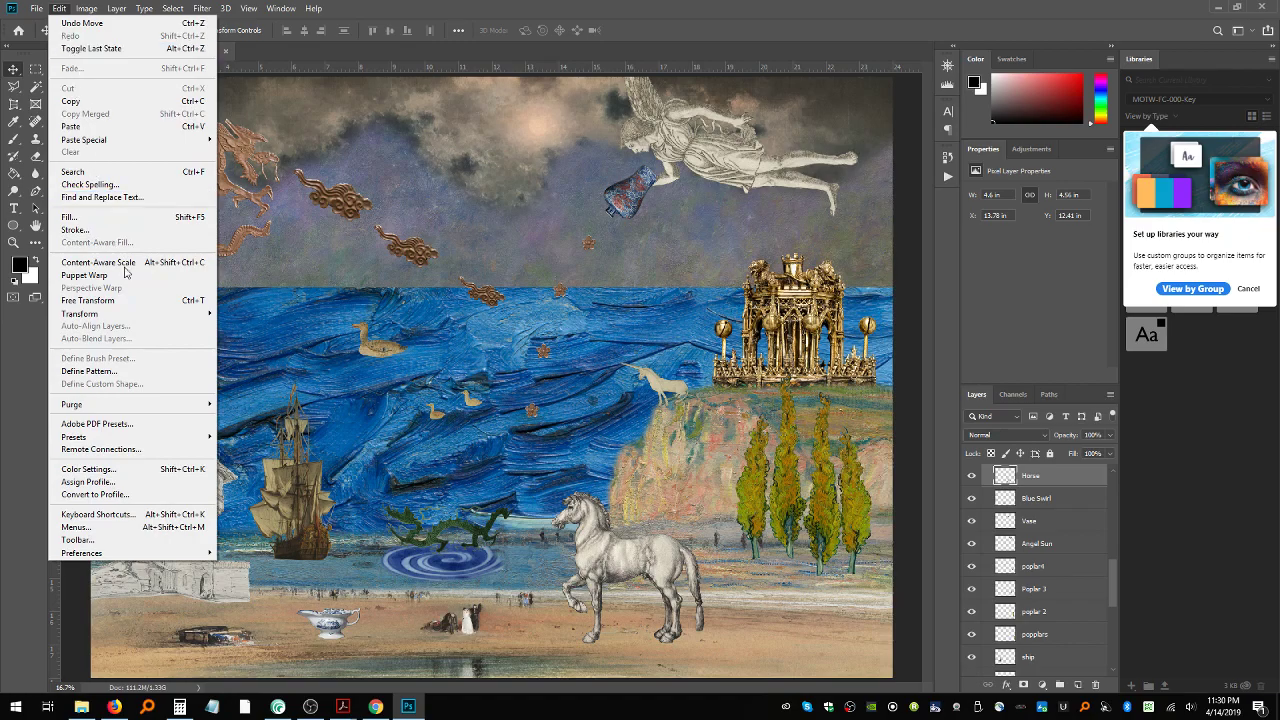
mouse_move(152, 317)
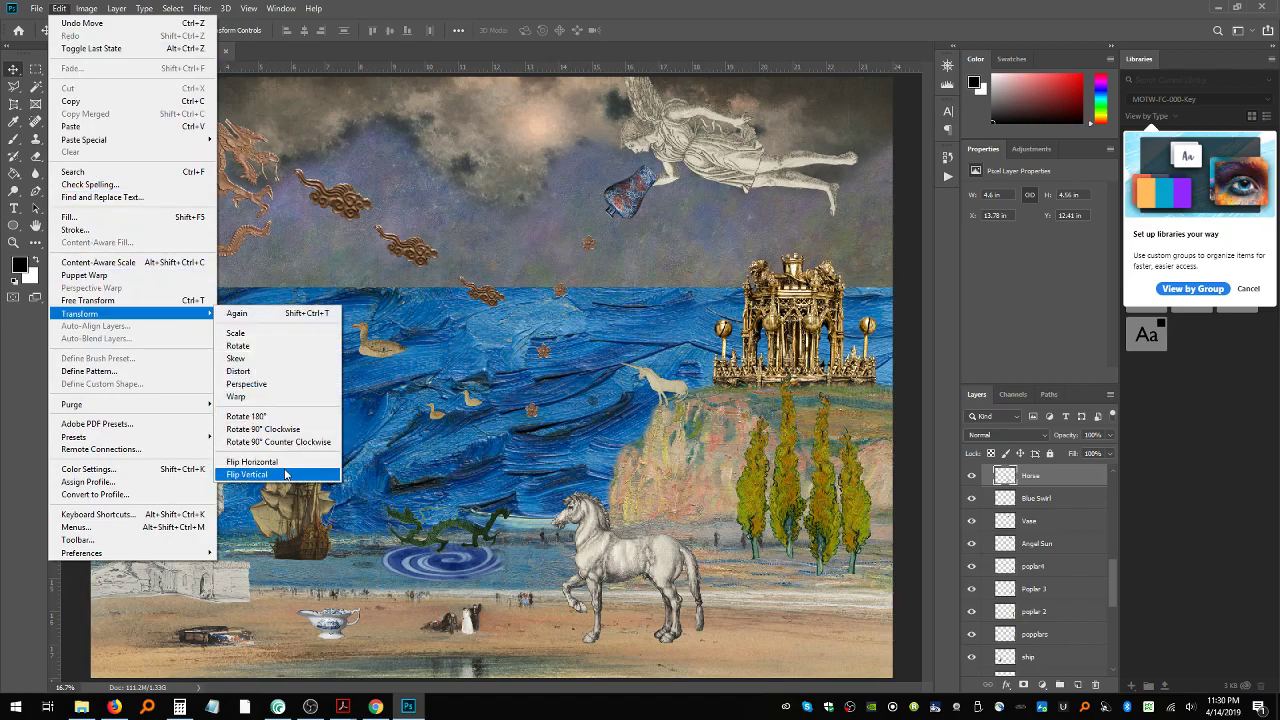
click(246, 474)
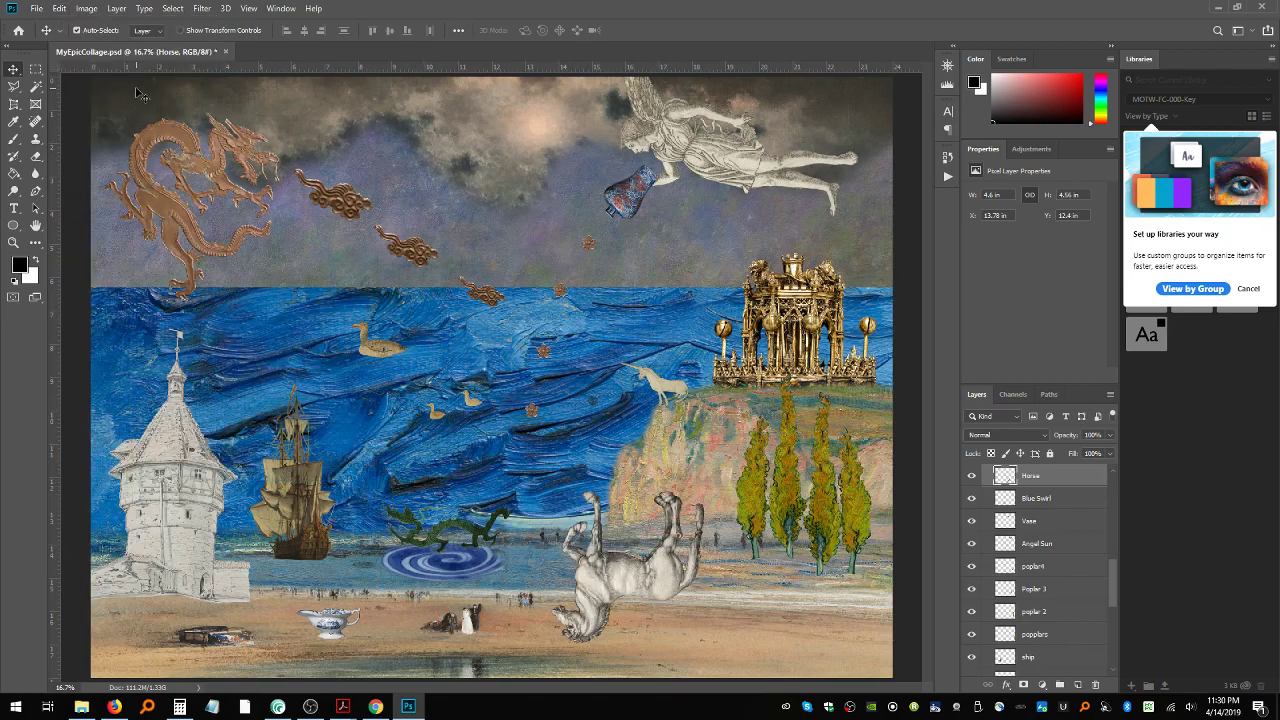
key(ctrl+z)
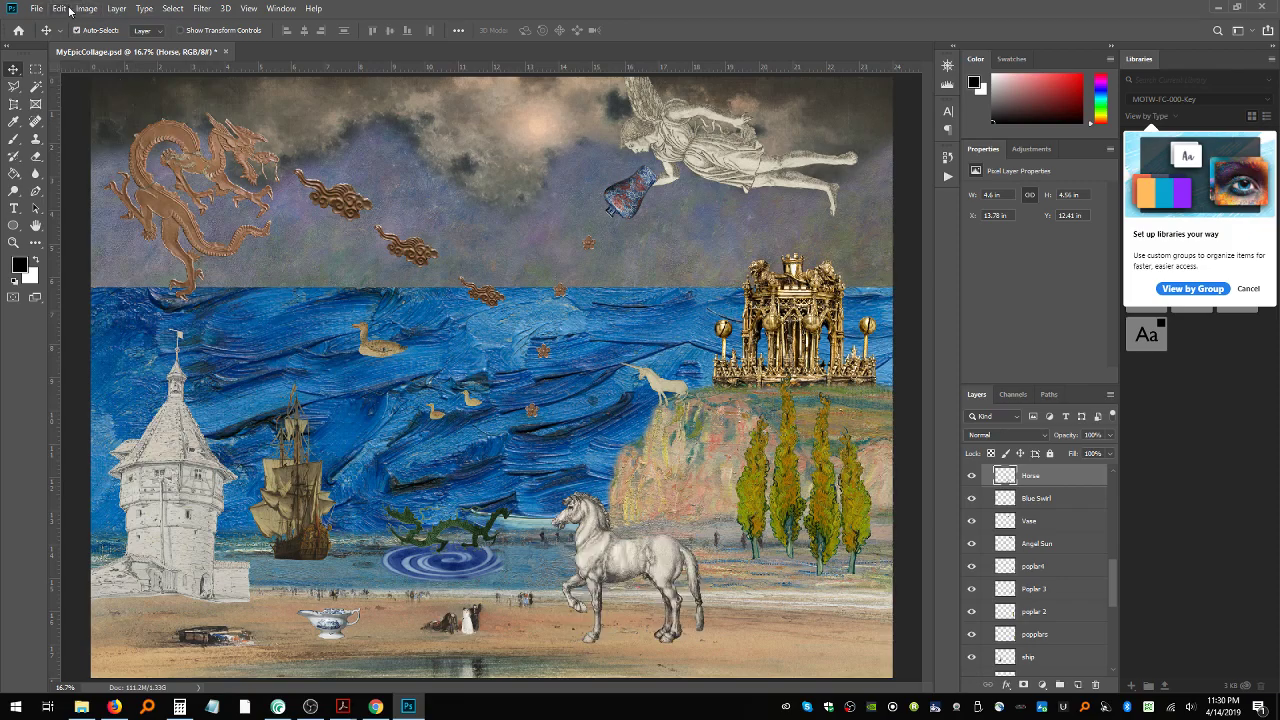
Step: Flip the horse horizontally to face the poplars and try a slight upward move, undoing that move
click(69, 9)
mouse_move(150, 313)
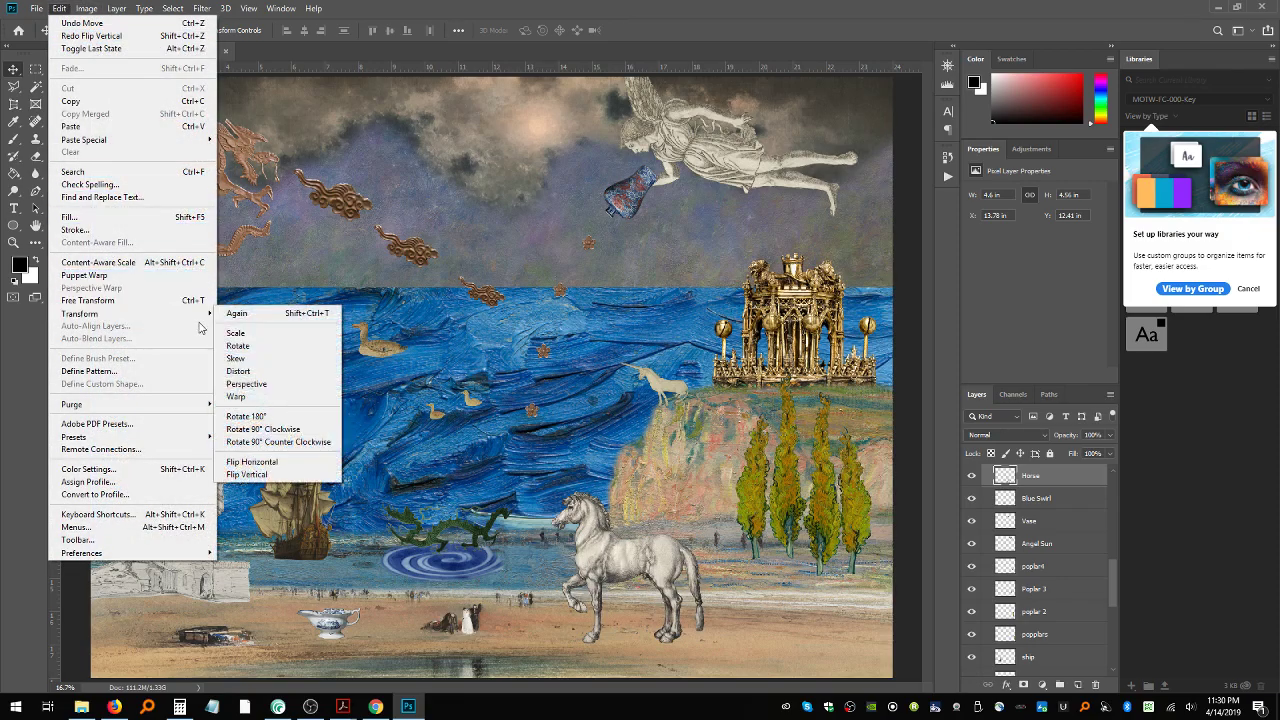
click(297, 461)
drag(628, 566, 618, 545)
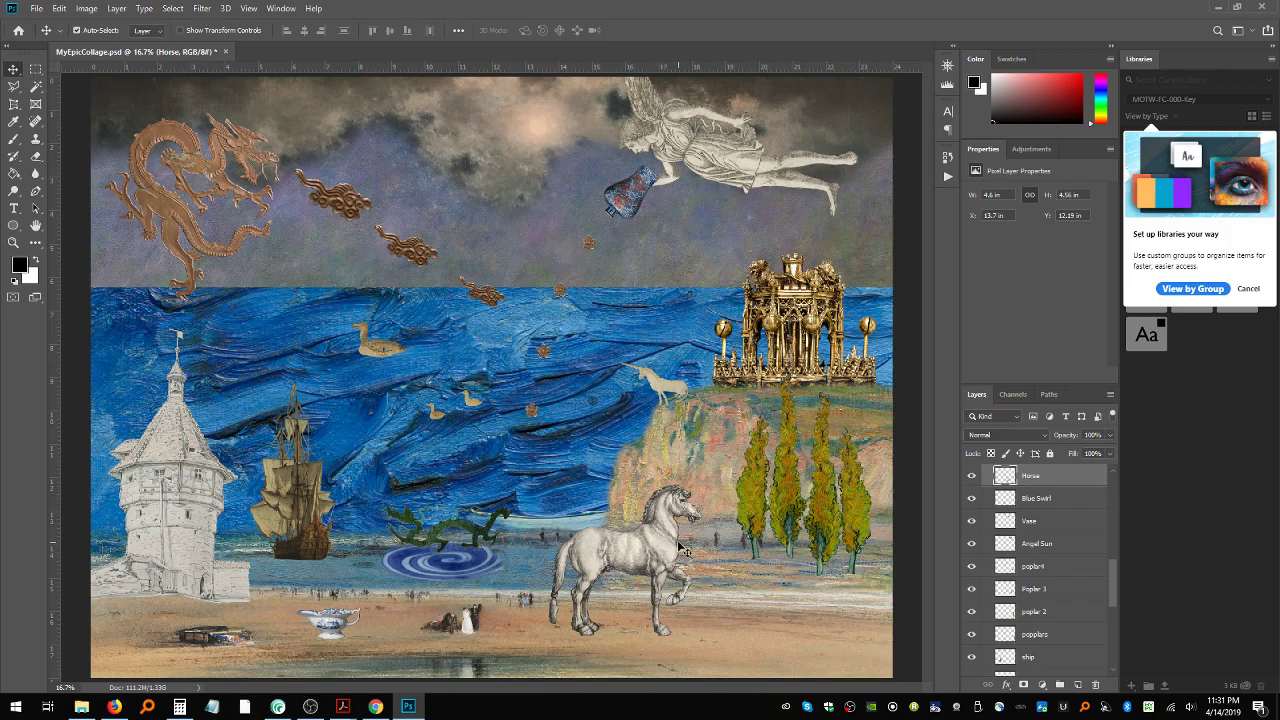
key(ctrl+z)
Step: Flip the horse horizontally again so it faces the tower
click(60, 10)
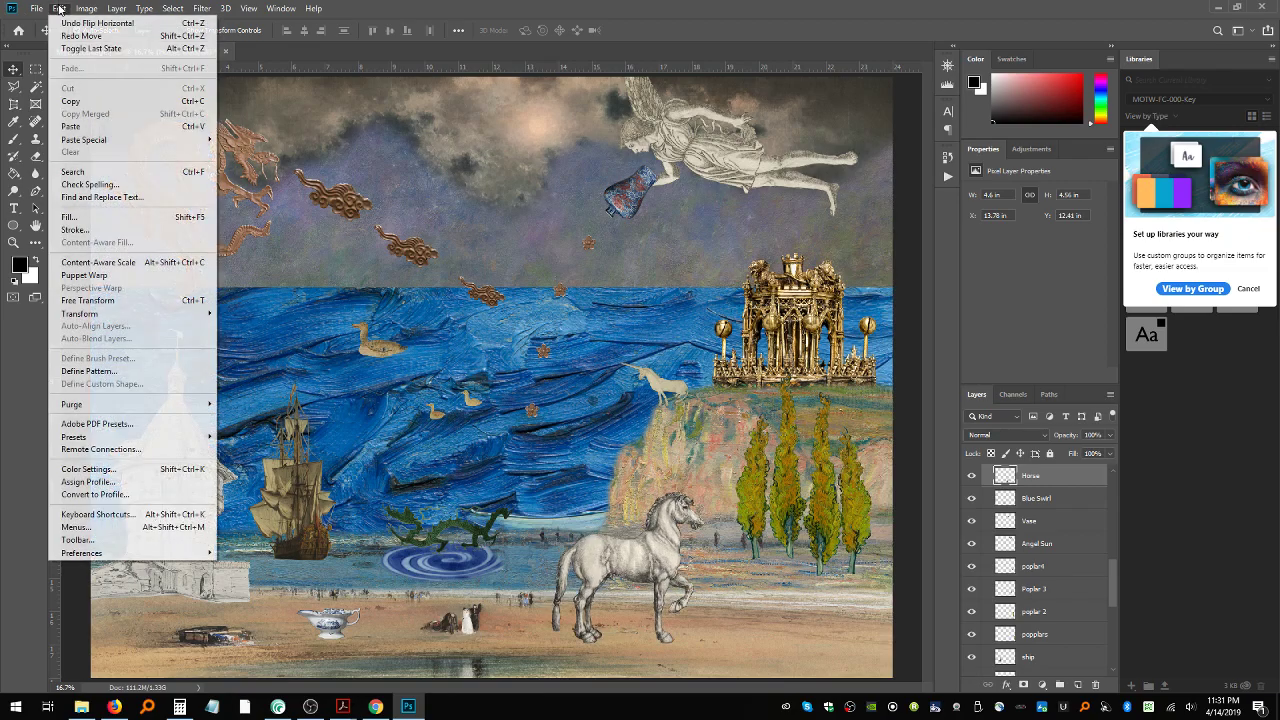
mouse_move(146, 316)
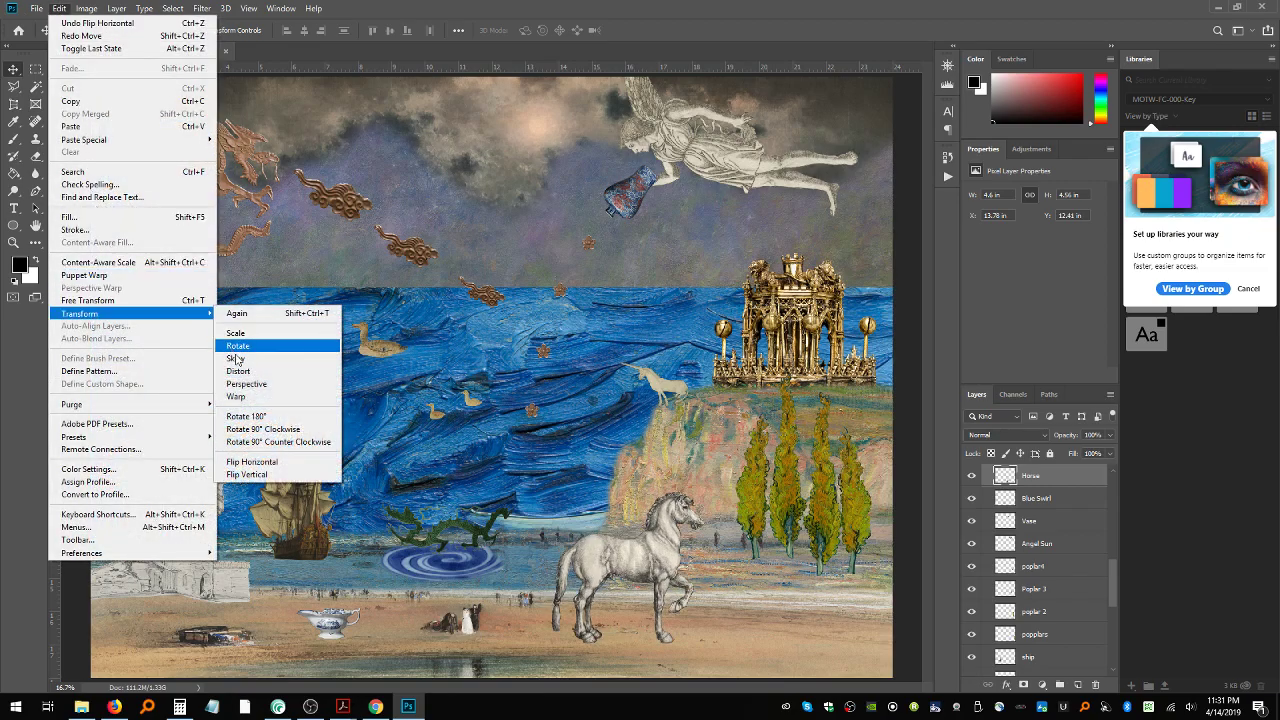
click(252, 461)
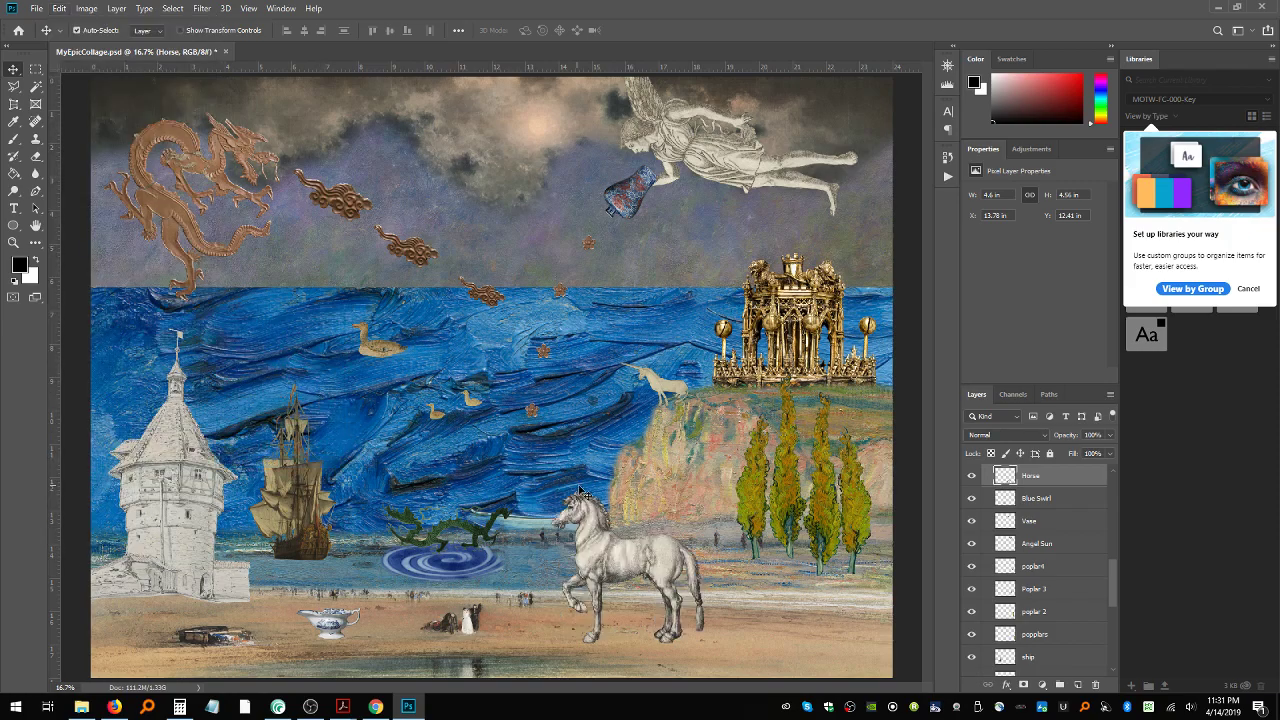
Step: Move the horse toward the canvas's right edge and shift poplars closer to the cliff's edge, undoing the accidental background move
drag(640, 578, 814, 557)
drag(765, 458, 700, 476)
drag(821, 475, 763, 456)
drag(782, 569, 781, 568)
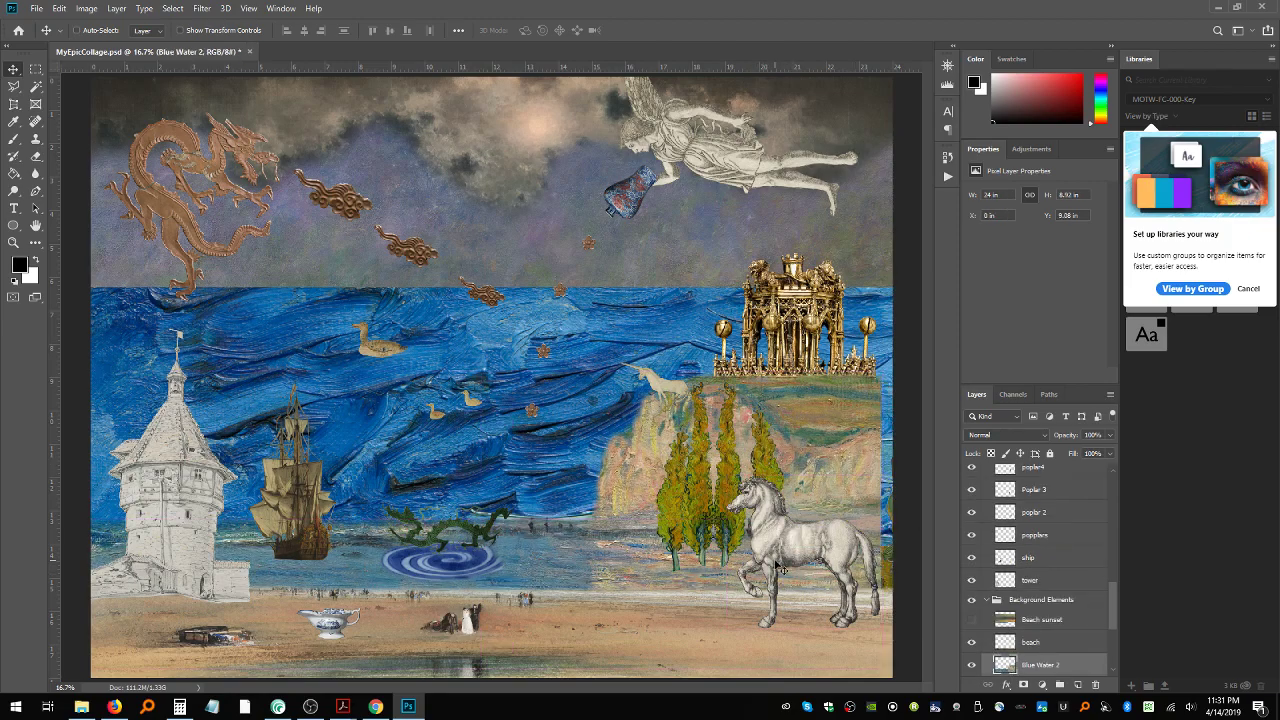
key(ctrl+z)
Step: Shift the horse back toward the cliff and spread the four poplars in a spaced row behind it
drag(822, 558, 765, 554)
drag(771, 497, 840, 497)
drag(740, 474, 797, 487)
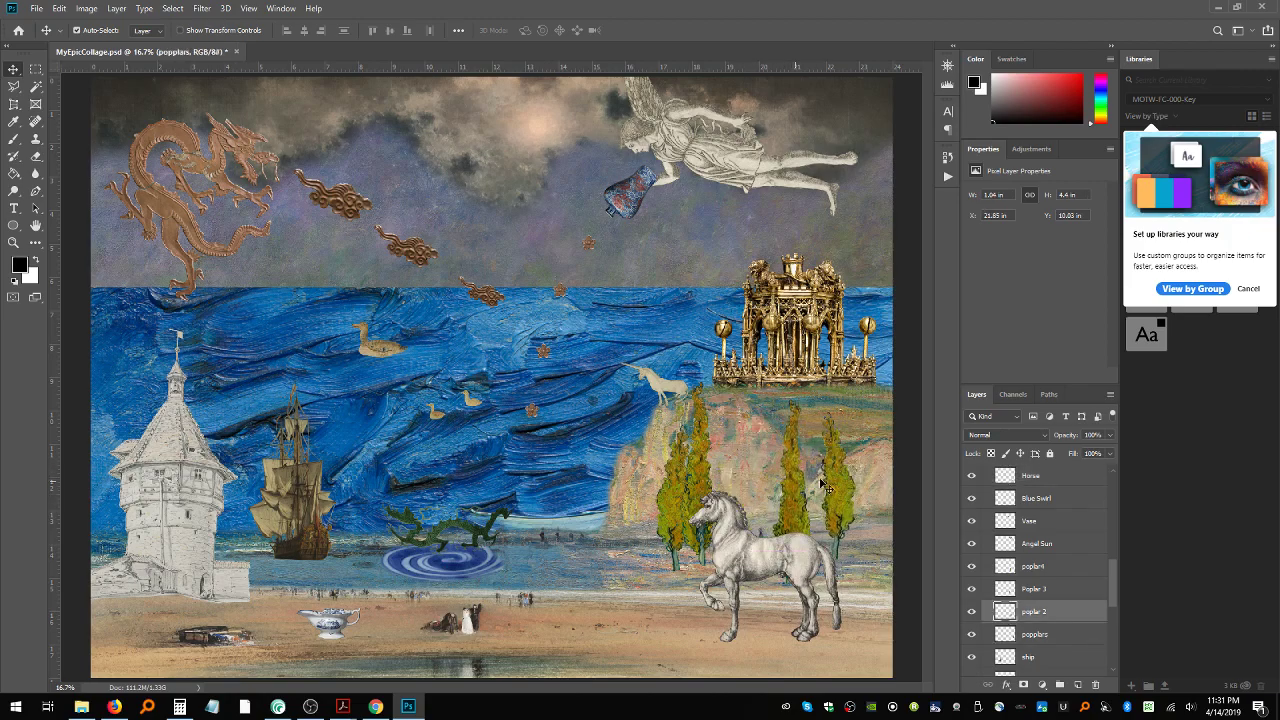
mouse_move(692, 463)
mouse_down()
mouse_move(746, 466)
mouse_move(712, 466)
mouse_up()
Step: Settle the unicorn on the cliff top and move the horse slightly toward the blue swirl
drag(664, 396, 663, 393)
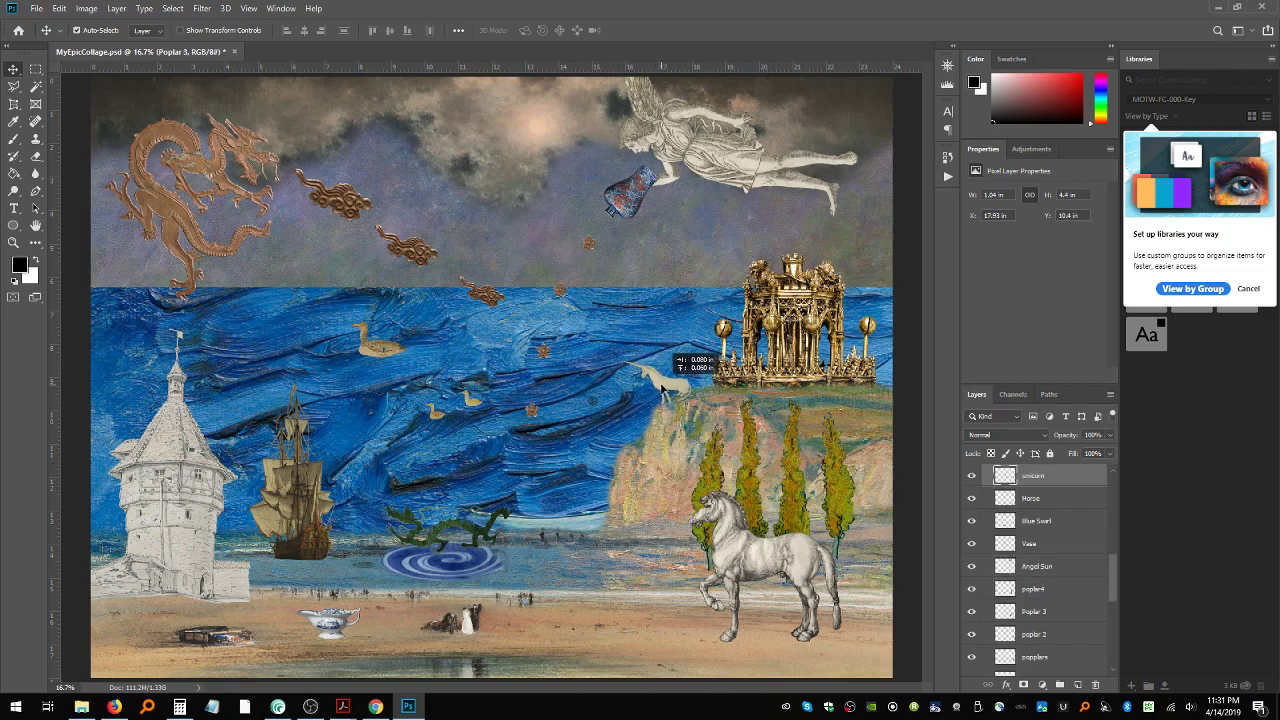
drag(662, 389, 663, 394)
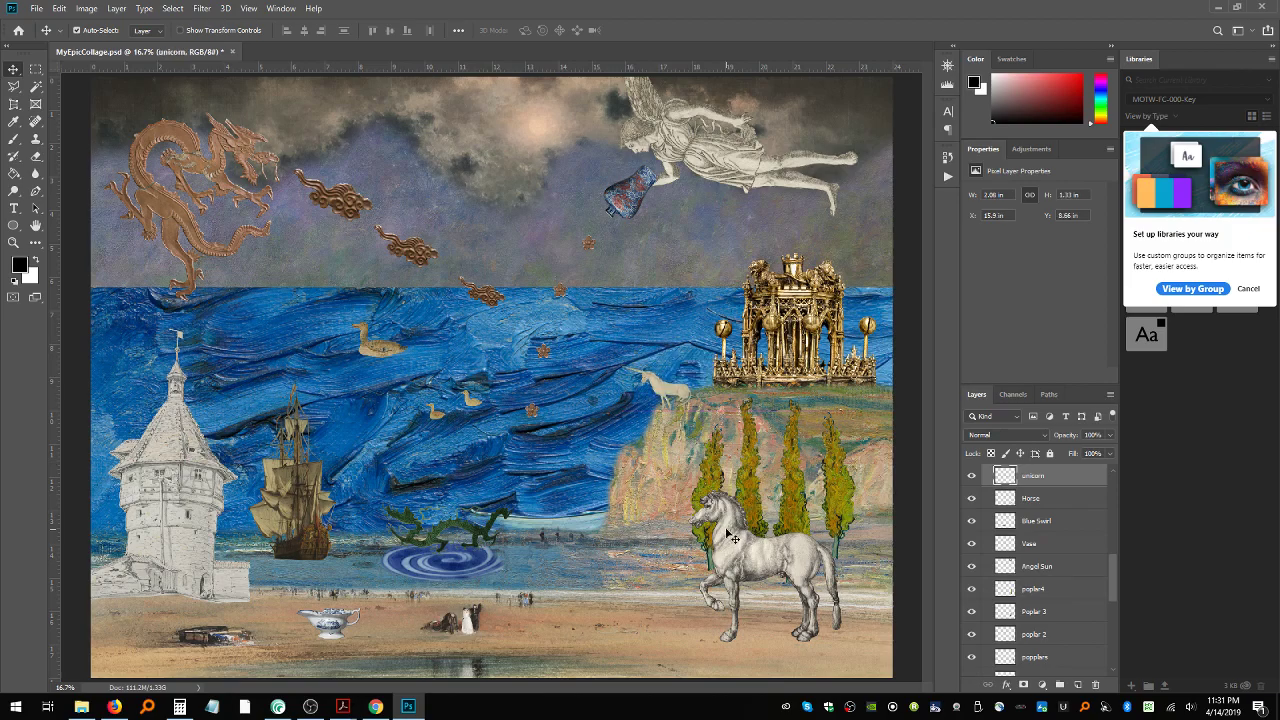
drag(737, 543, 695, 541)
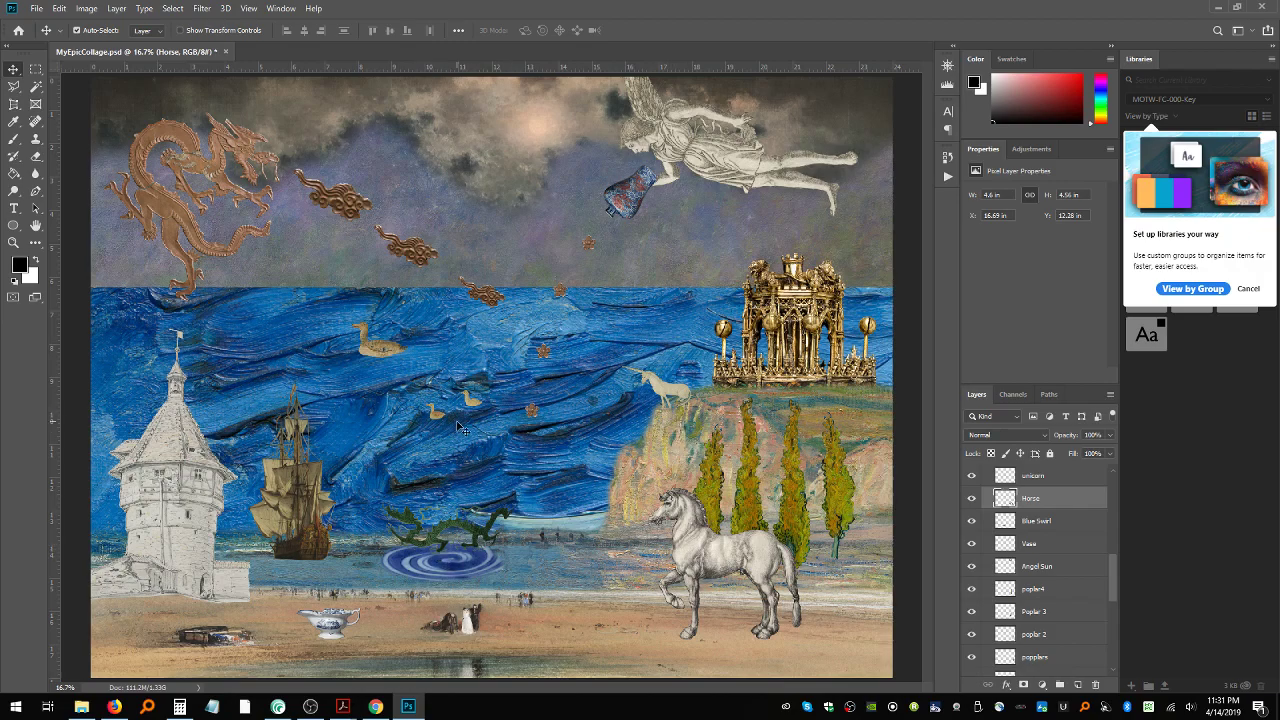
Step: Move the gravy boat closer to the tower, and shift the green dragon and Blue Swirl across the water toward the horse
drag(340, 622, 305, 608)
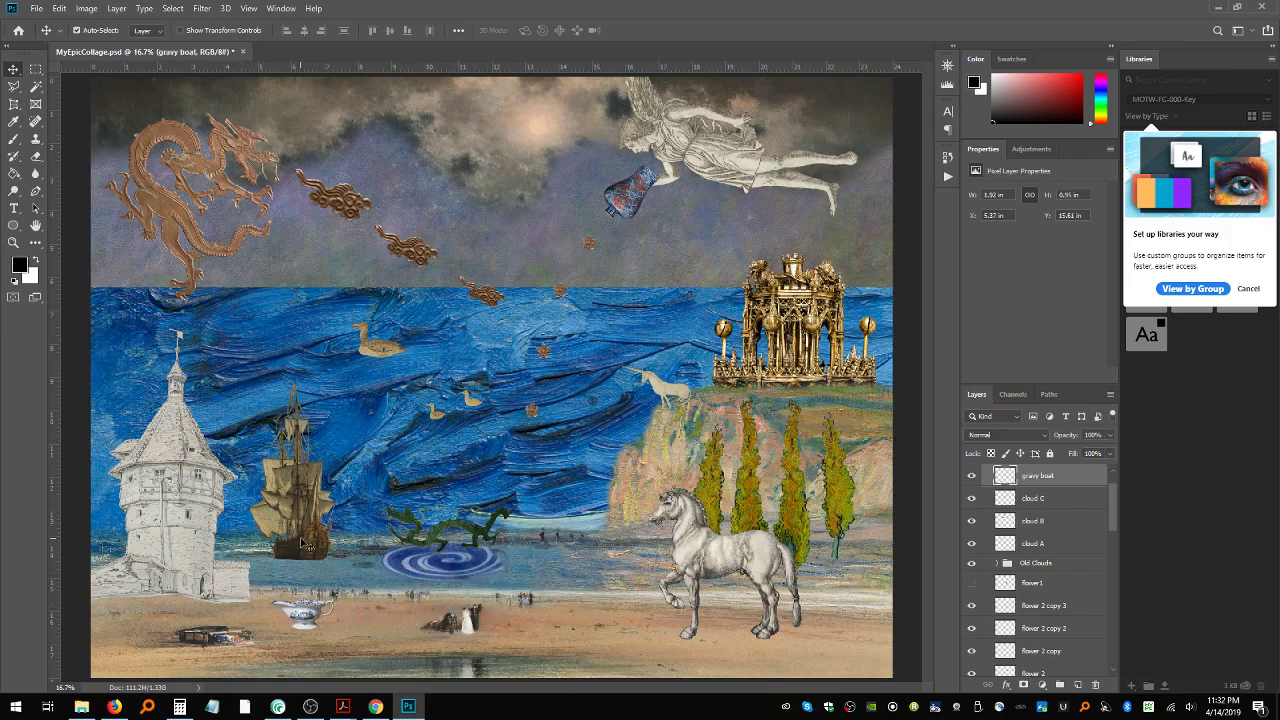
click(303, 530)
drag(452, 533, 508, 528)
drag(462, 565, 550, 568)
drag(510, 530, 530, 535)
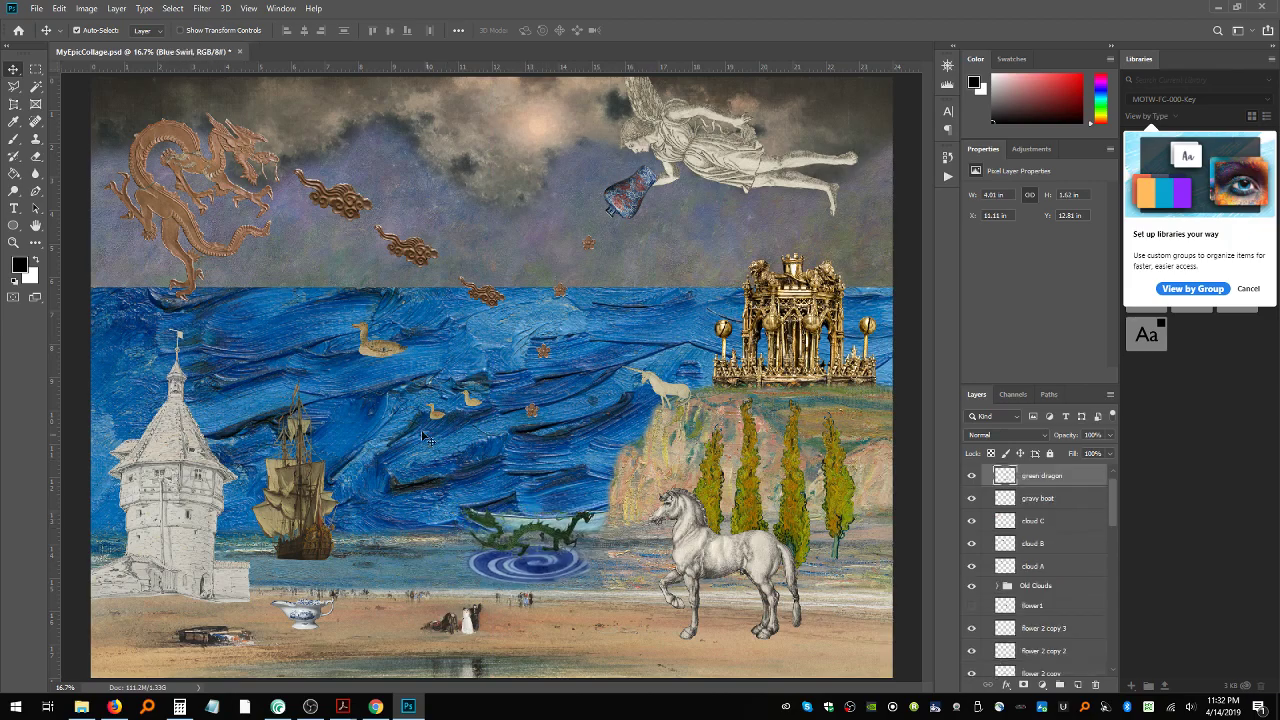
Step: Move the Blue Swirl and green dragon toward the ship, and bring the three ducks down to the shallow water near the horse
drag(380, 366, 443, 460)
drag(520, 568, 422, 566)
drag(505, 540, 396, 510)
key(ctrl+z)
drag(447, 455, 565, 562)
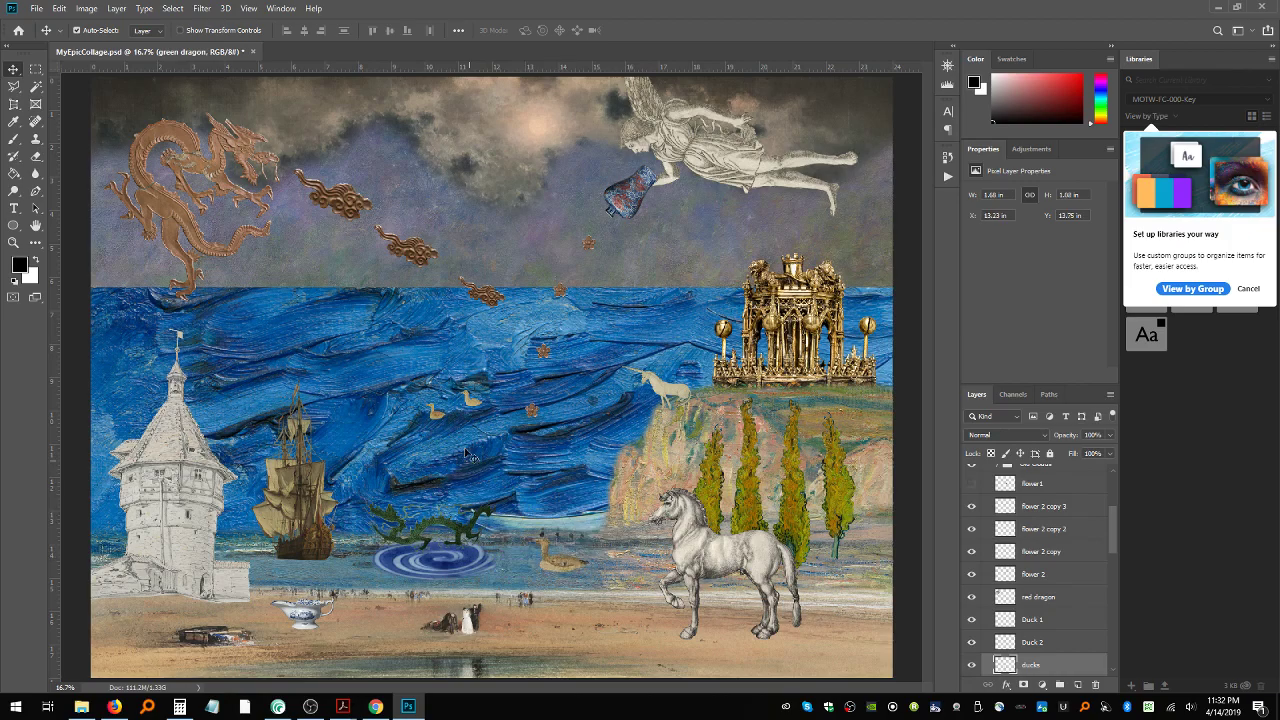
drag(477, 404, 590, 550)
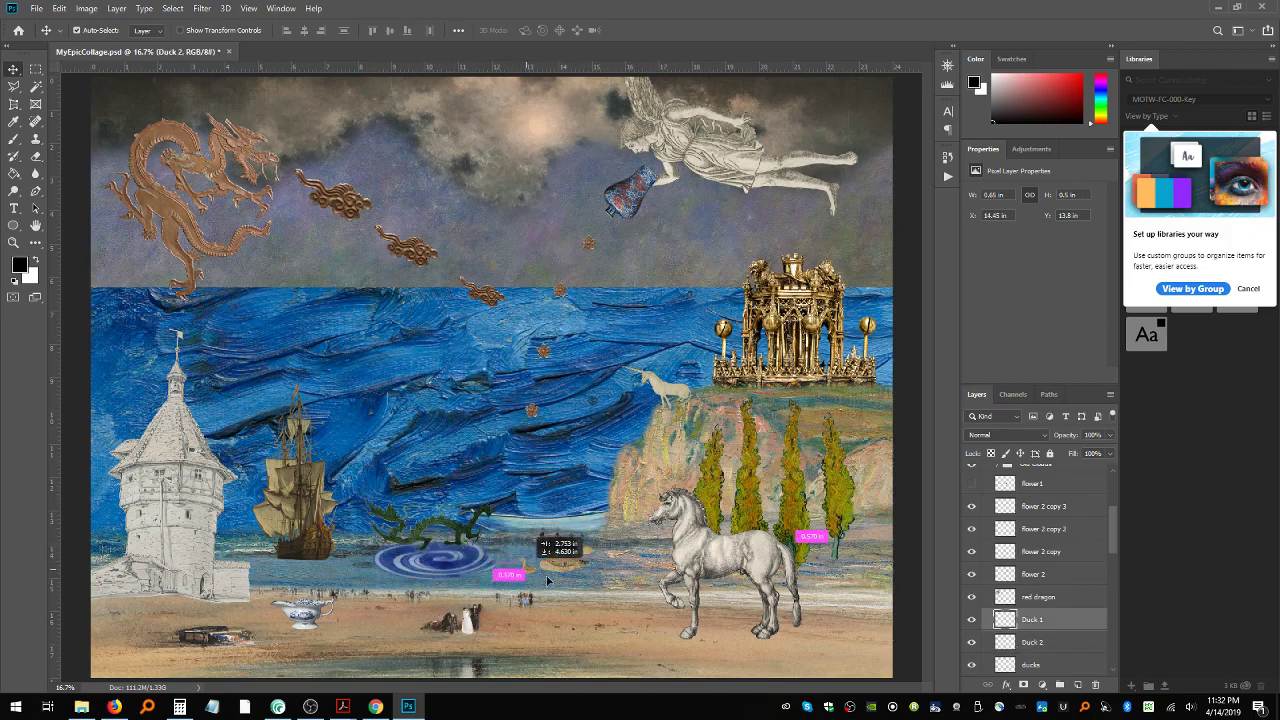
Step: Flip the large duck horizontally and place it with the two small ducks in the shallows left of the horse
click(557, 563)
drag(557, 563, 330, 560)
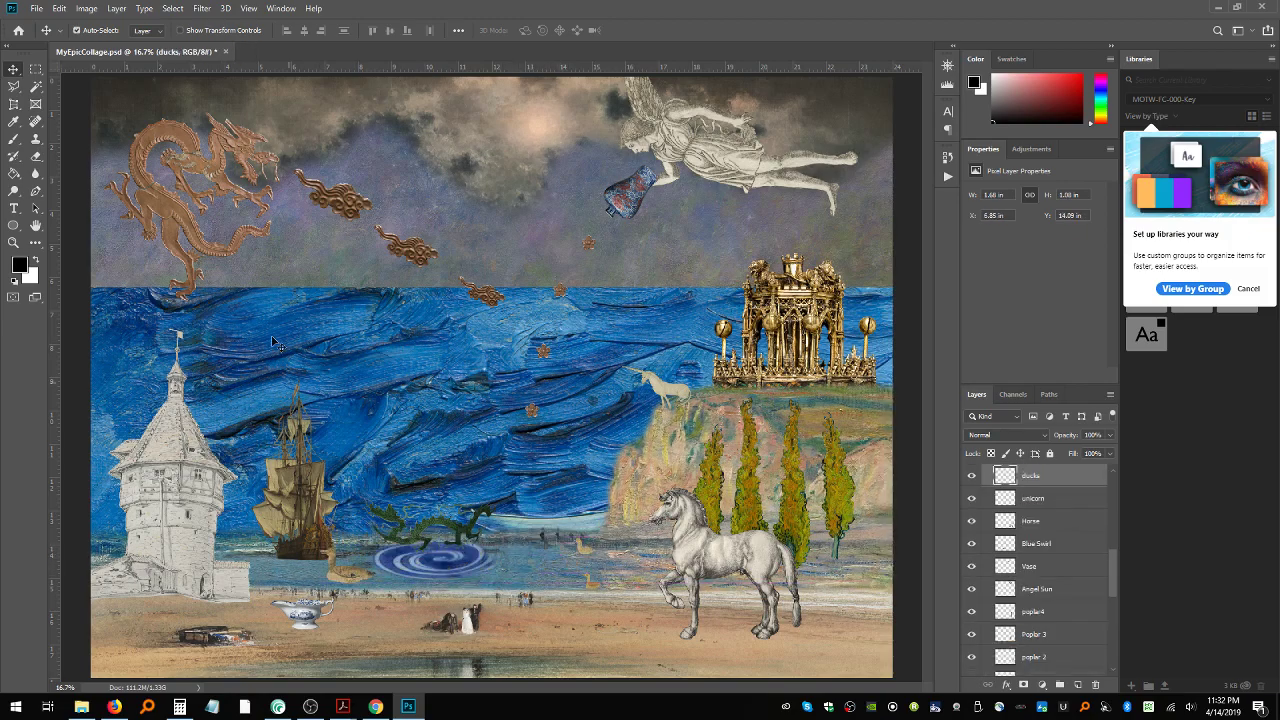
click(59, 8)
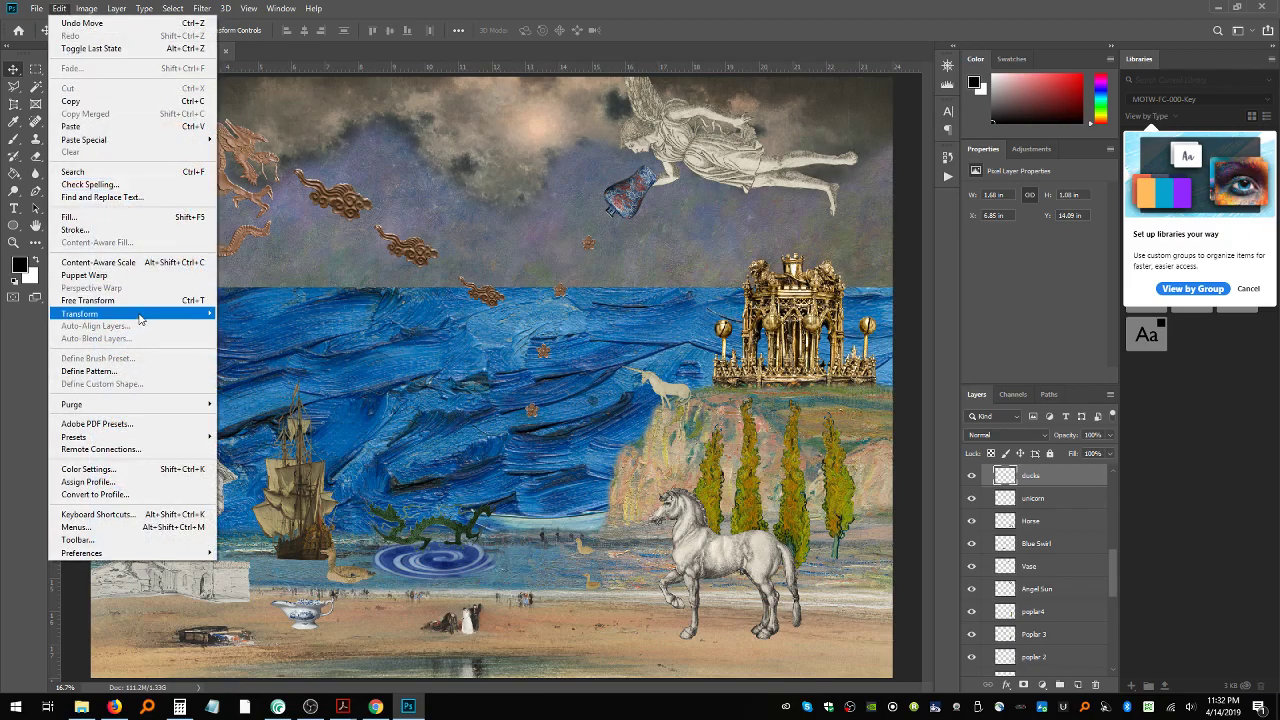
mouse_move(130, 314)
click(320, 447)
drag(345, 572, 531, 549)
mouse_move(590, 585)
mouse_down()
mouse_move(523, 580)
mouse_move(582, 566)
mouse_move(577, 577)
mouse_up()
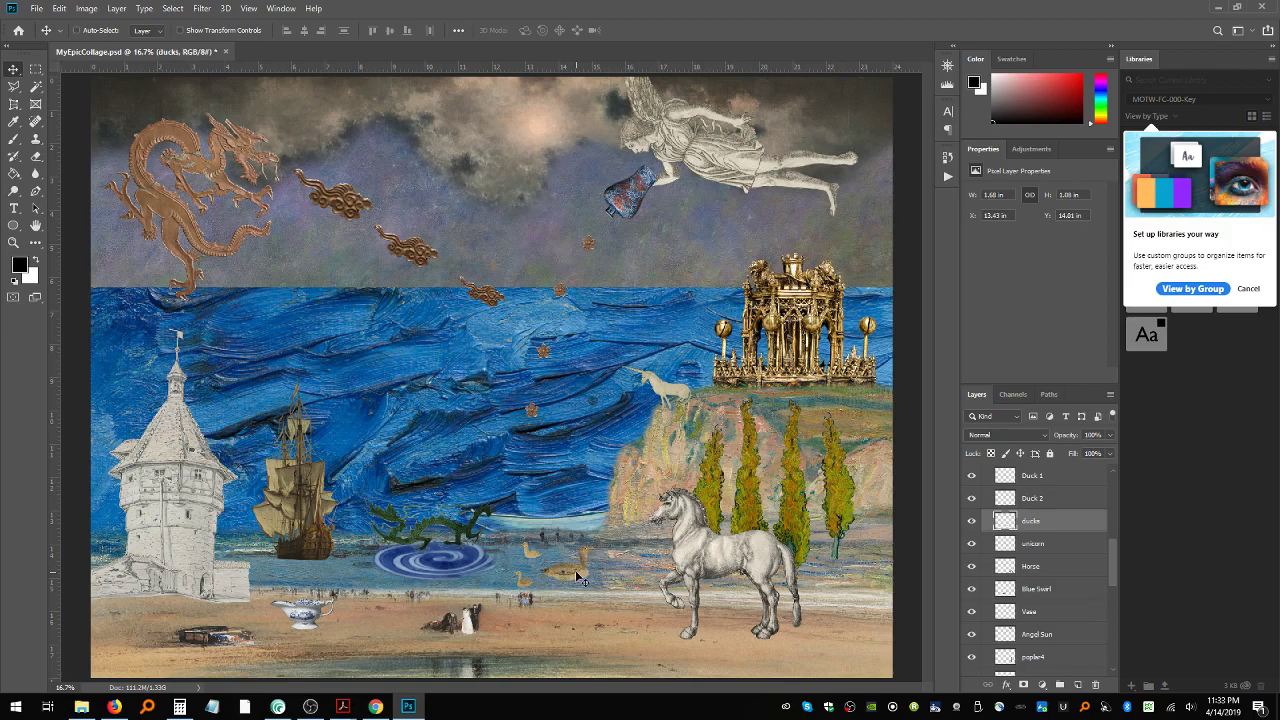
Step: Scale the large duck down to about 1.25 in wide
key(ctrl+t)
drag(538, 543, 553, 554)
key(Return)
Step: Flip the Duck 2 layer horizontally
click(533, 557)
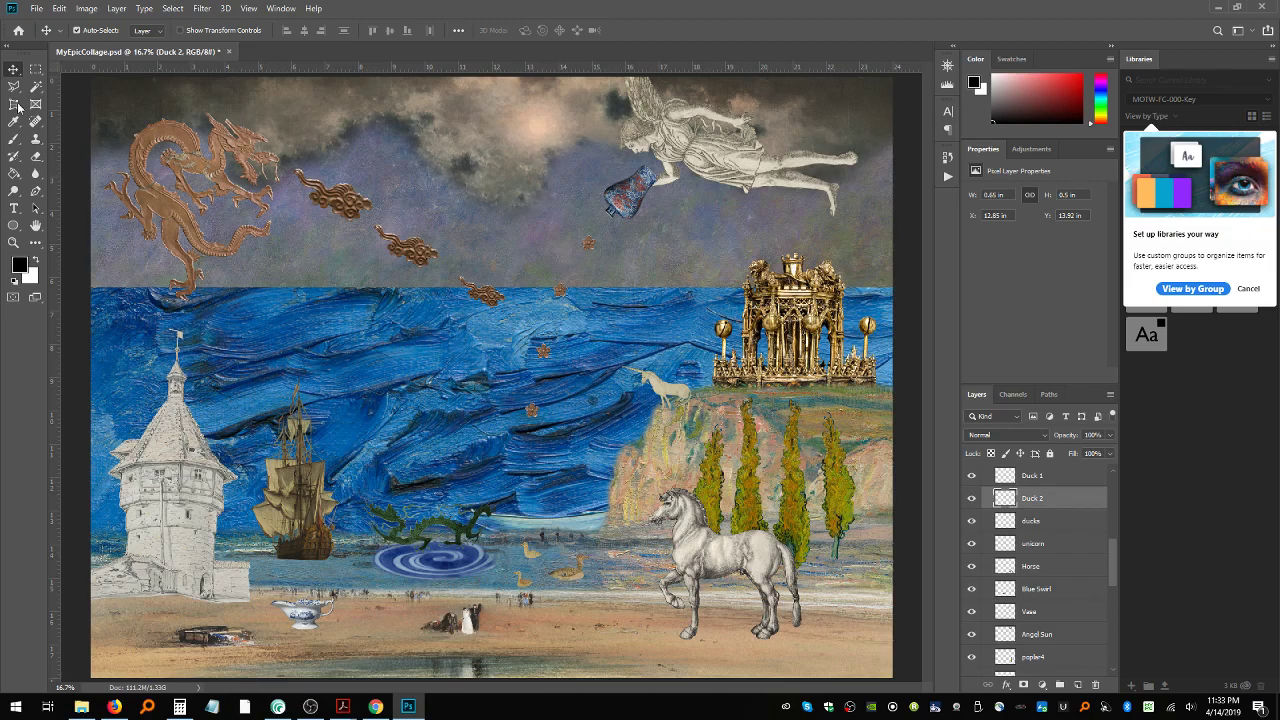
click(57, 9)
mouse_move(150, 314)
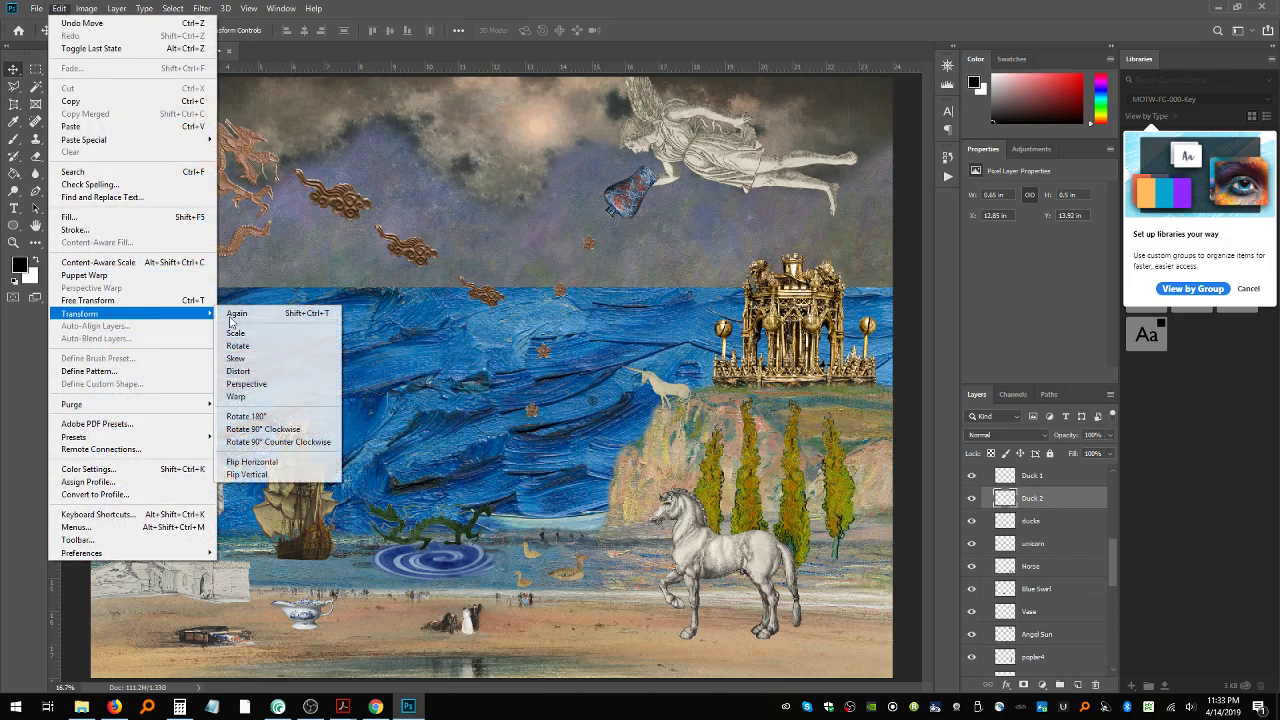
click(305, 463)
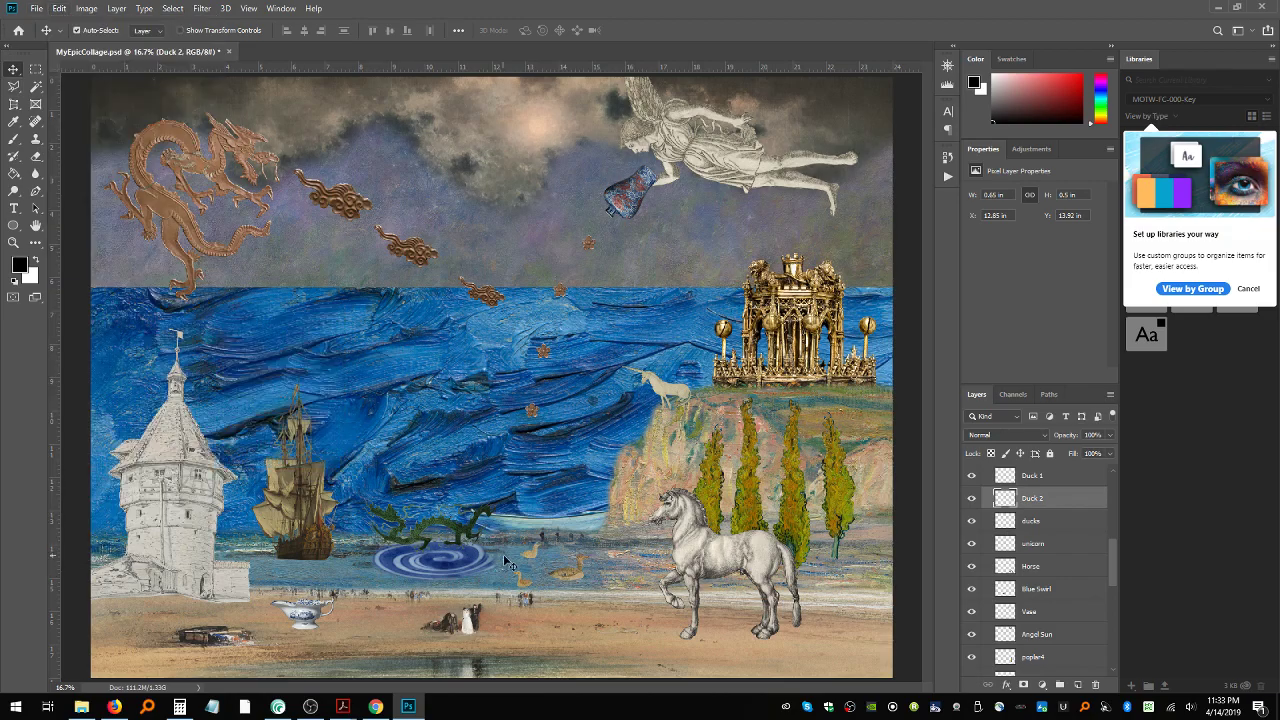
Step: Reposition the small ducks beside the large one and flip the Duck 1 layer horizontally
drag(536, 566, 523, 578)
click(48, 7)
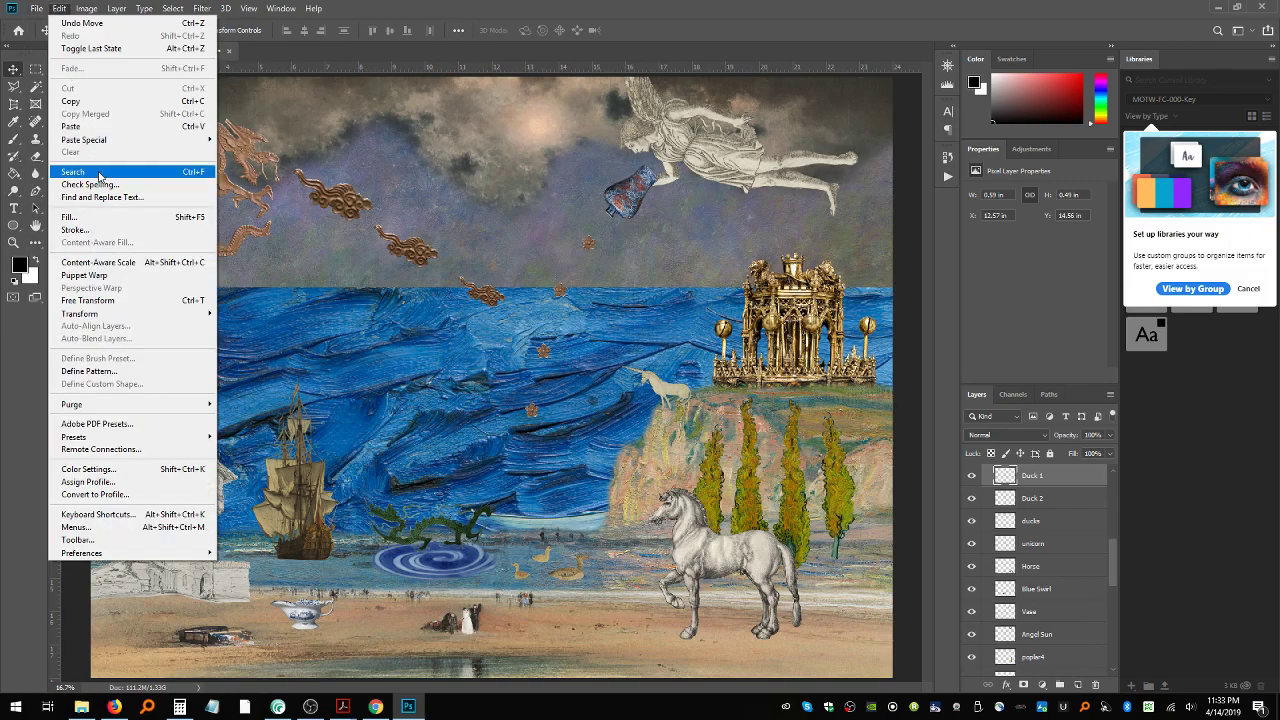
click(55, 8)
click(86, 8)
mouse_move(59, 8)
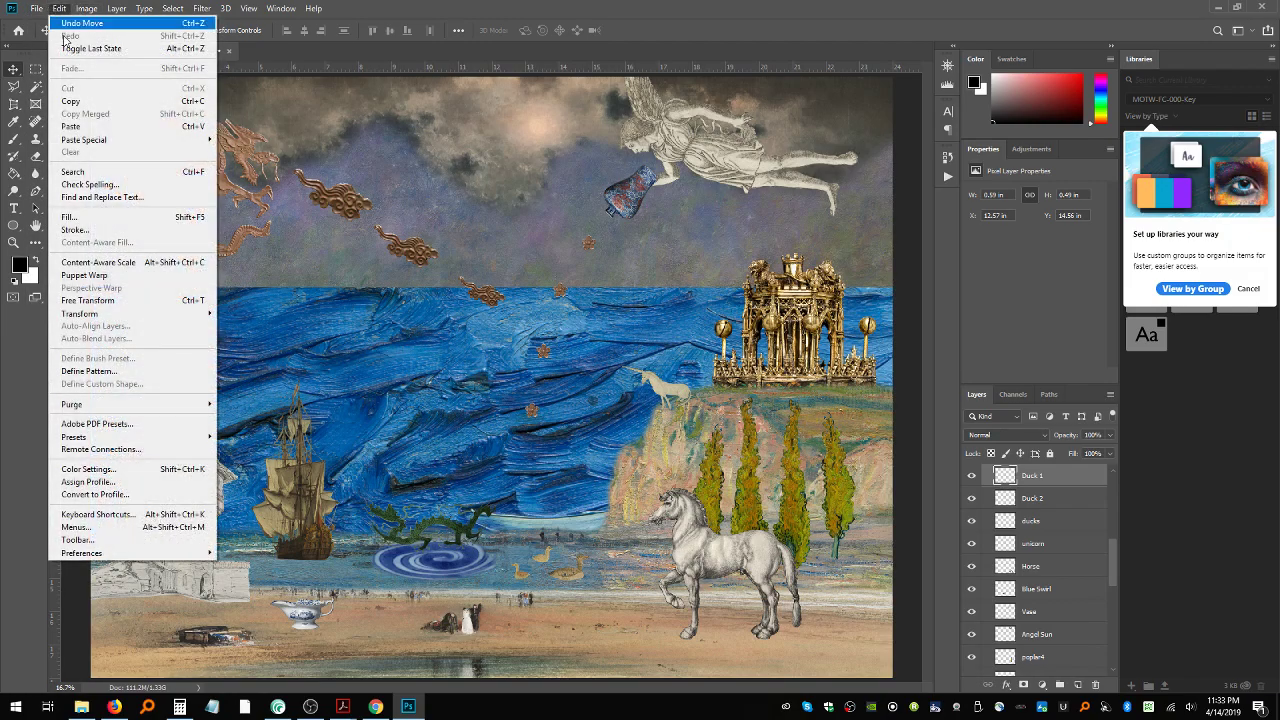
mouse_move(140, 314)
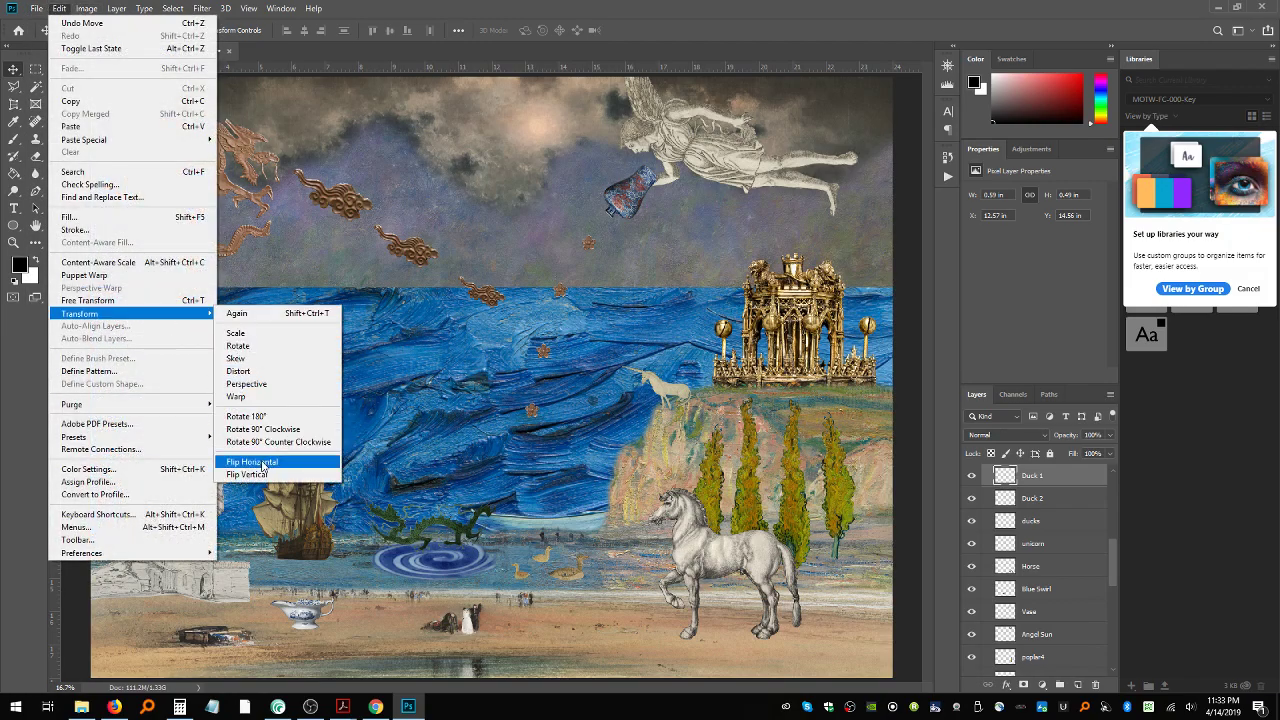
click(265, 463)
Step: Nudge the ducks into a close group on the shallow water between the swirl and the horse
drag(522, 582, 553, 556)
drag(576, 583, 540, 565)
click(523, 573)
Step: Move the gravy boat to the foreground at the beach's lower edge and shift the horse toward the ducks
drag(305, 618, 548, 660)
mouse_move(697, 560)
mouse_down()
mouse_move(655, 560)
mouse_move(673, 560)
mouse_up()
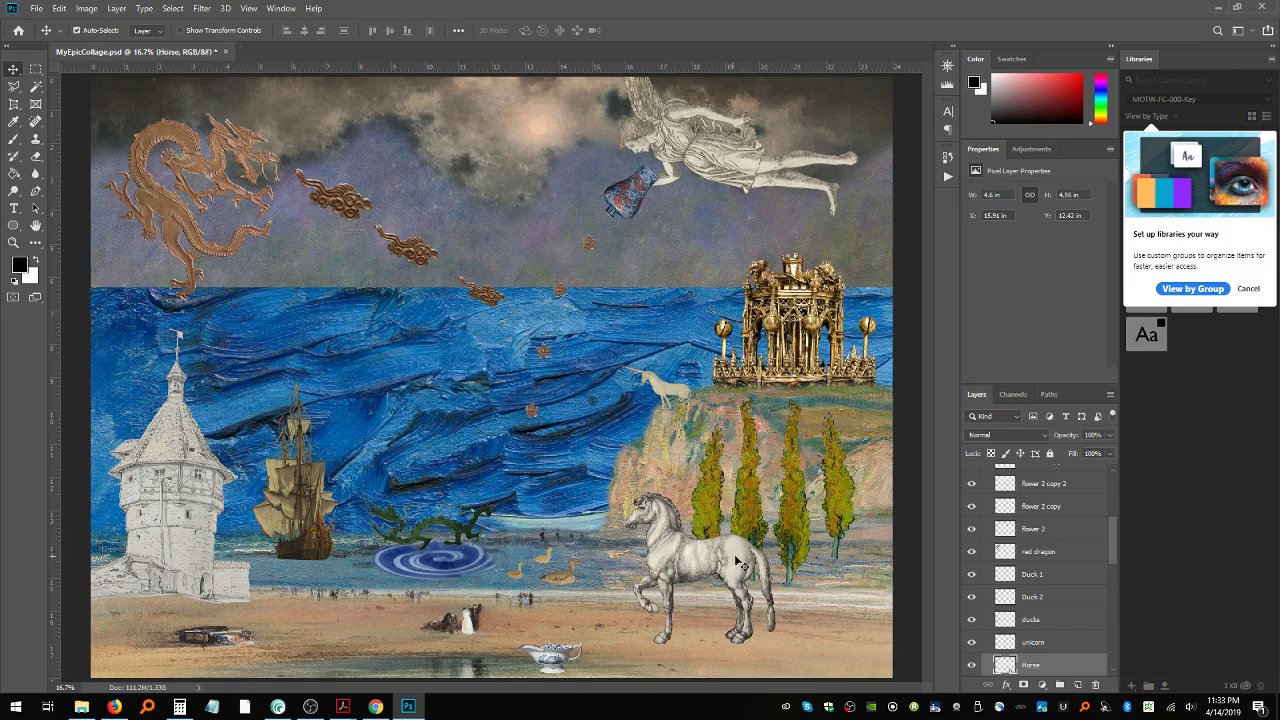
Step: Respace the poplars behind the horse and place the gravy boat at the foot of the rightmost poplar
drag(745, 515, 809, 517)
click(757, 515)
click(842, 500)
drag(590, 656, 857, 568)
mouse_move(841, 511)
mouse_down()
mouse_move(832, 503)
mouse_move(805, 530)
mouse_move(829, 505)
mouse_up()
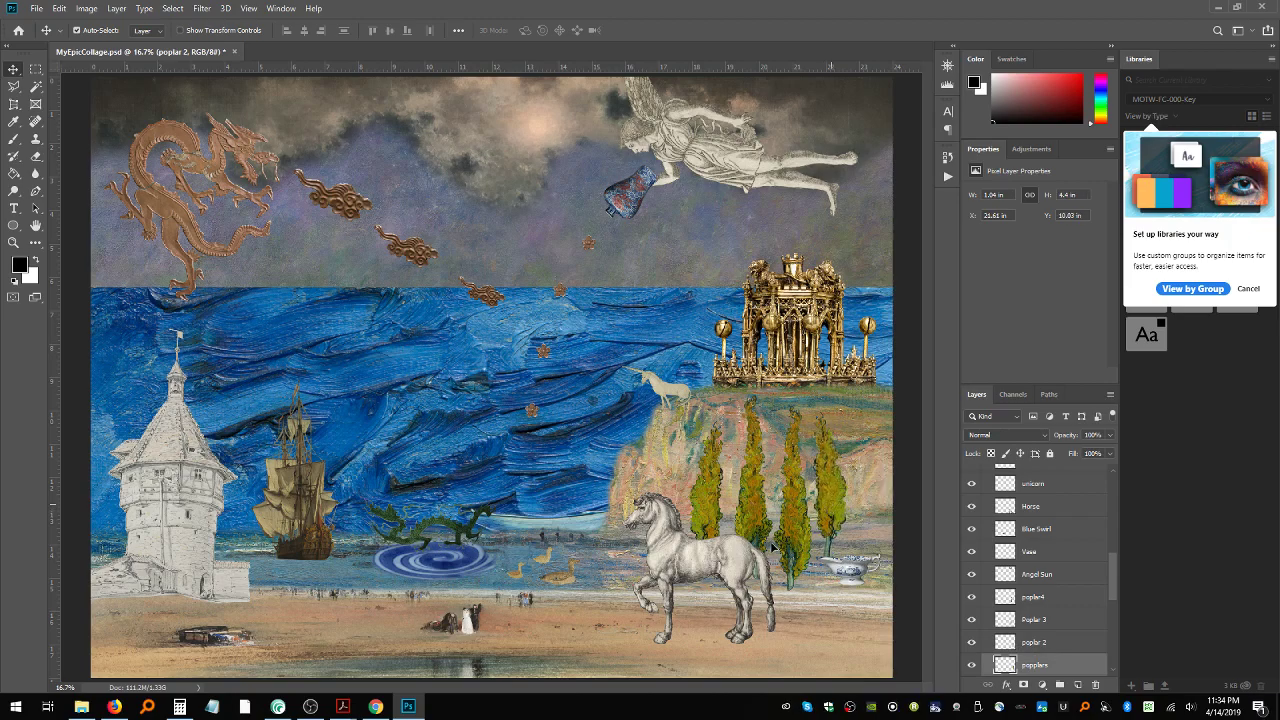
click(771, 545)
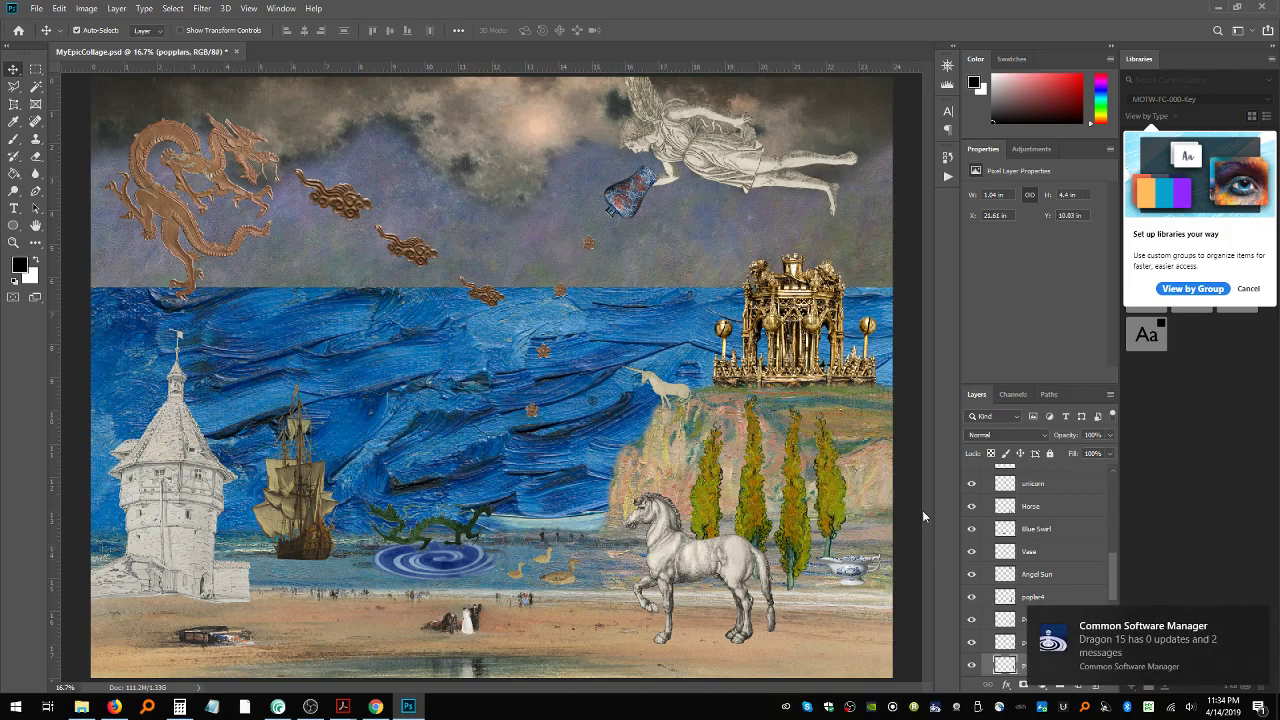
click(1254, 621)
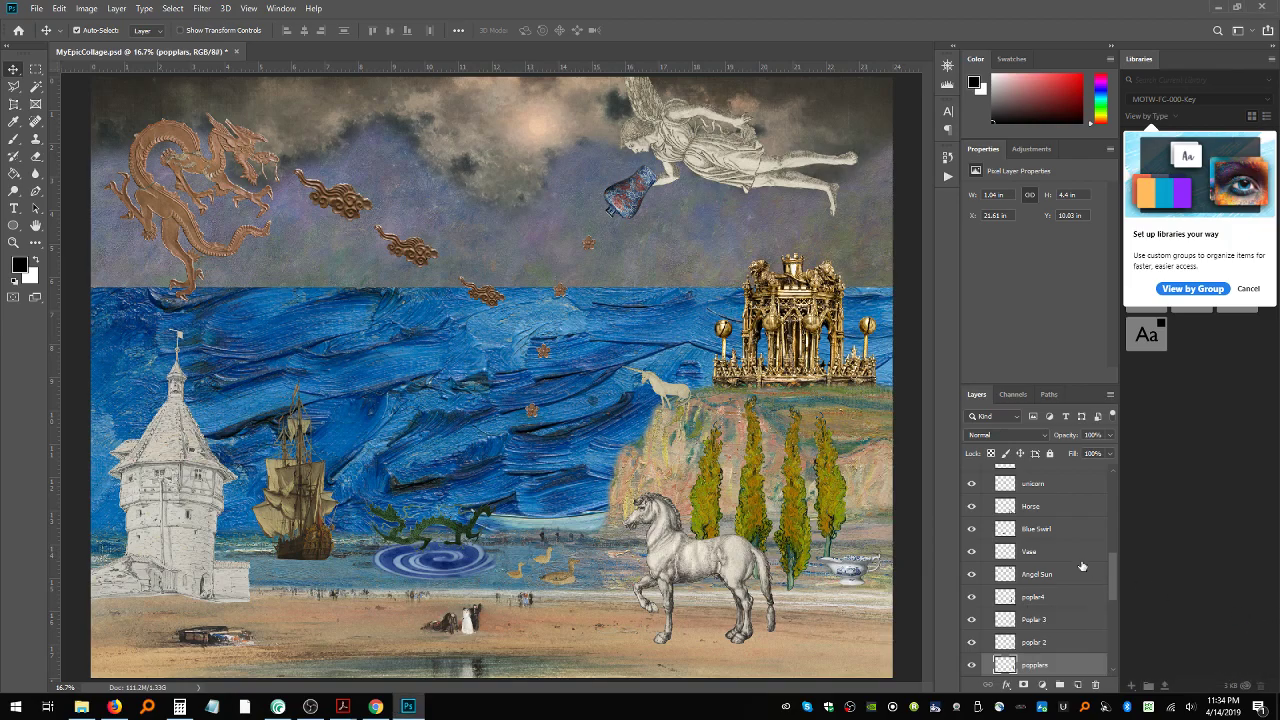
Step: Nudge the horse left and down, and shift the leftmost poplar slightly right
drag(737, 562, 729, 567)
click(705, 505)
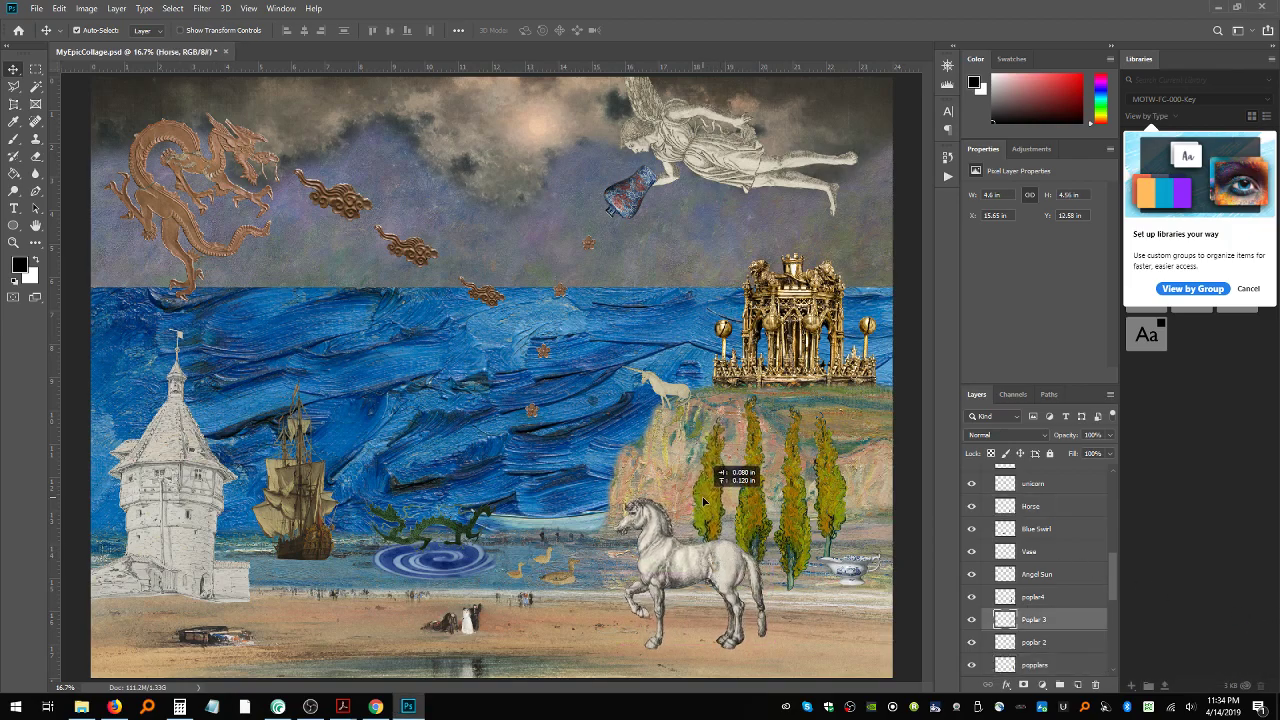
Step: Nudge the green dragon over the blue swirl and shift the ship slightly right and down
drag(440, 530, 447, 527)
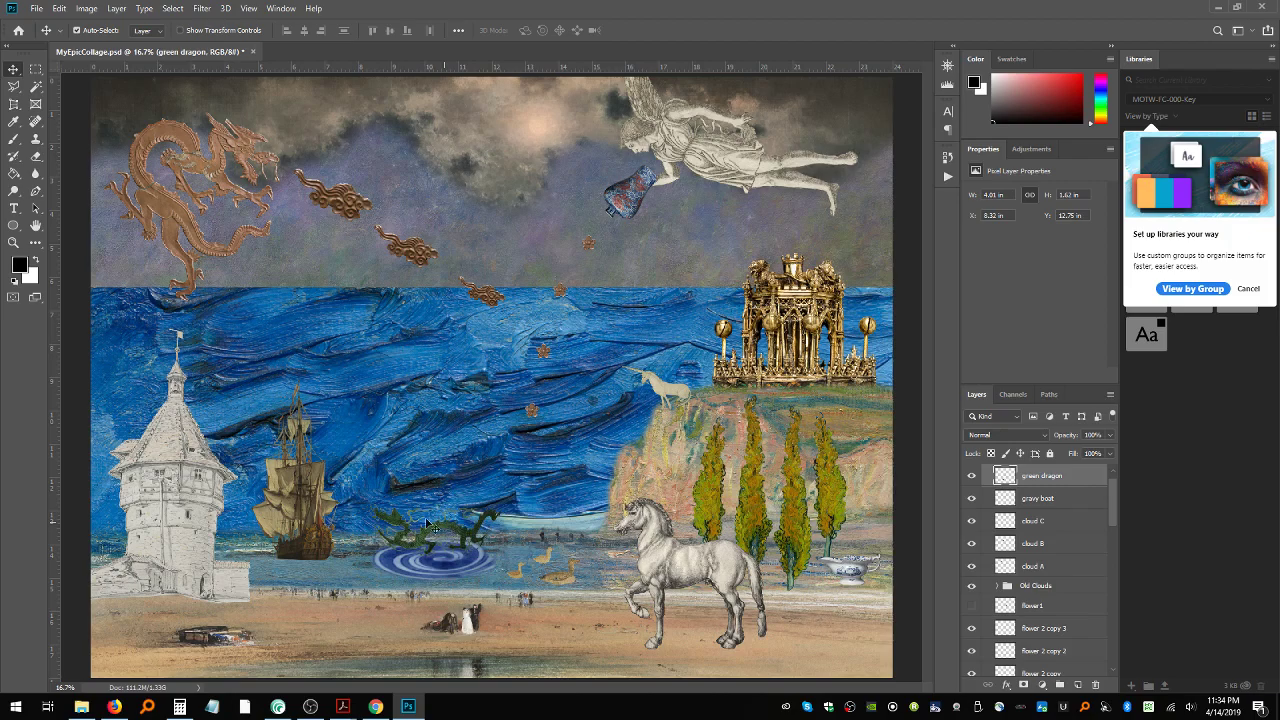
click(292, 545)
drag(292, 545, 295, 549)
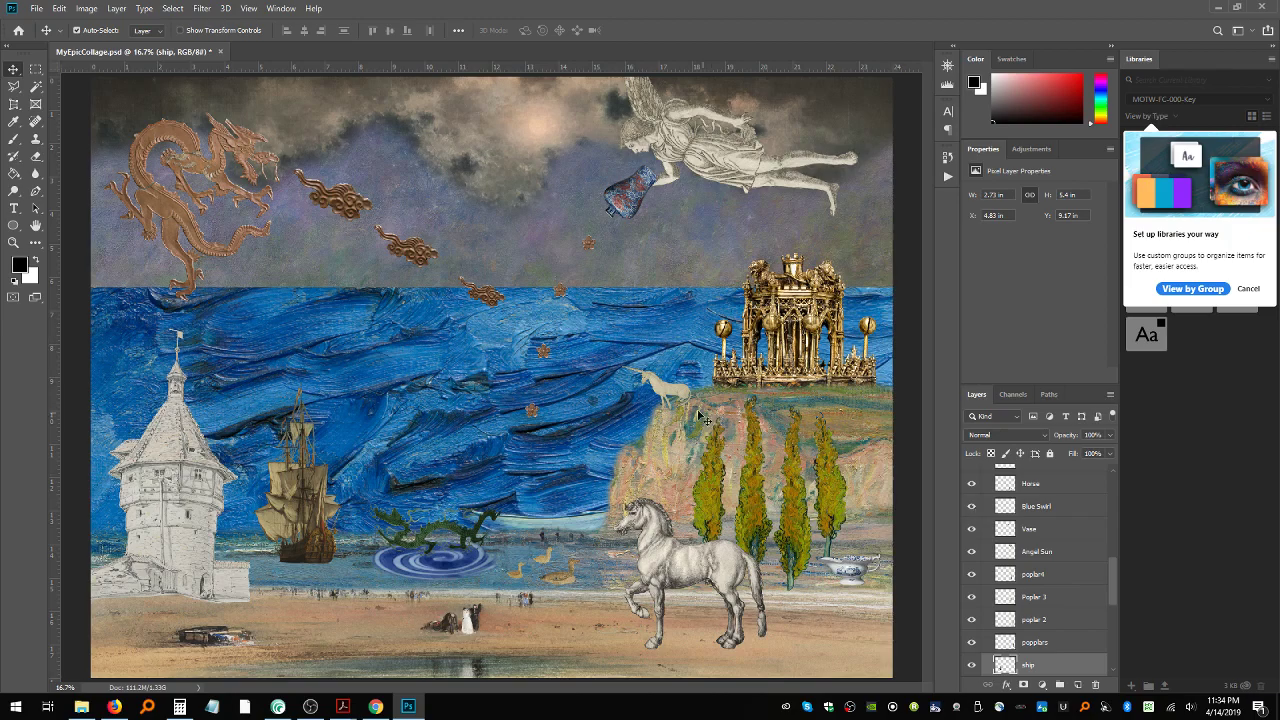
Step: Shift the two lower bronze clouds slightly and arrange the four small flowers in a diagonal trail descending toward the green dragon
mouse_move(493, 303)
mouse_down()
mouse_move(522, 272)
mouse_move(503, 308)
mouse_up()
drag(427, 262, 431, 265)
drag(535, 420, 501, 430)
drag(537, 360, 527, 366)
click(500, 430)
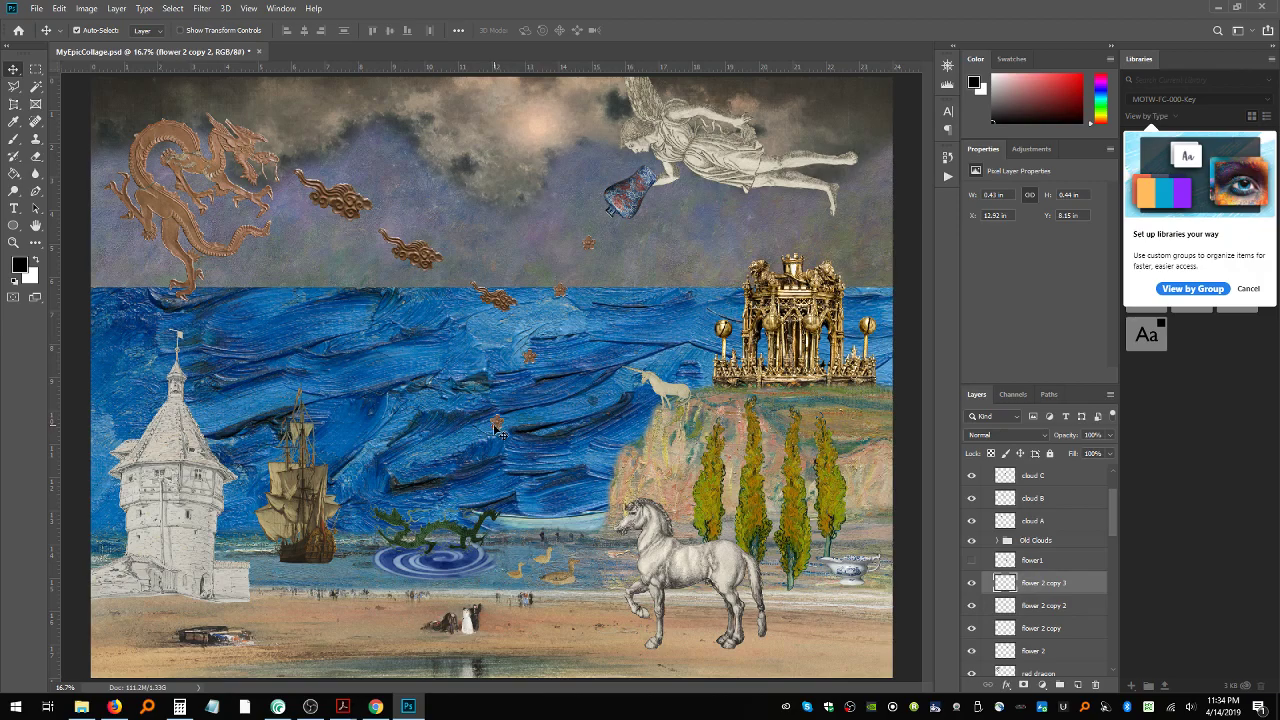
drag(587, 241, 515, 368)
drag(498, 423, 479, 549)
Step: Shift the Blue Water 2 cliff-and-water layer to the right and slightly up
mouse_move(577, 580)
mouse_down()
mouse_move(577, 569)
mouse_move(556, 573)
mouse_move(570, 574)
mouse_move(566, 588)
mouse_move(552, 581)
mouse_move(578, 561)
mouse_move(601, 572)
mouse_up()
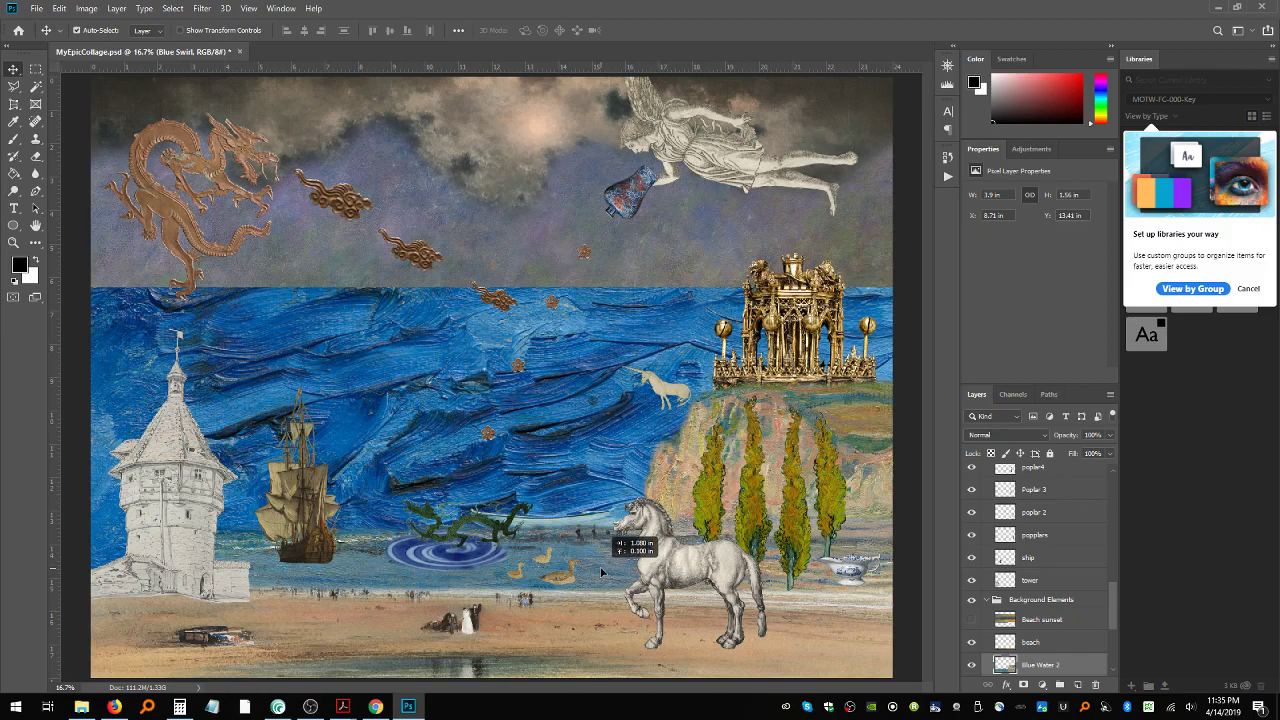
drag(600, 572, 590, 573)
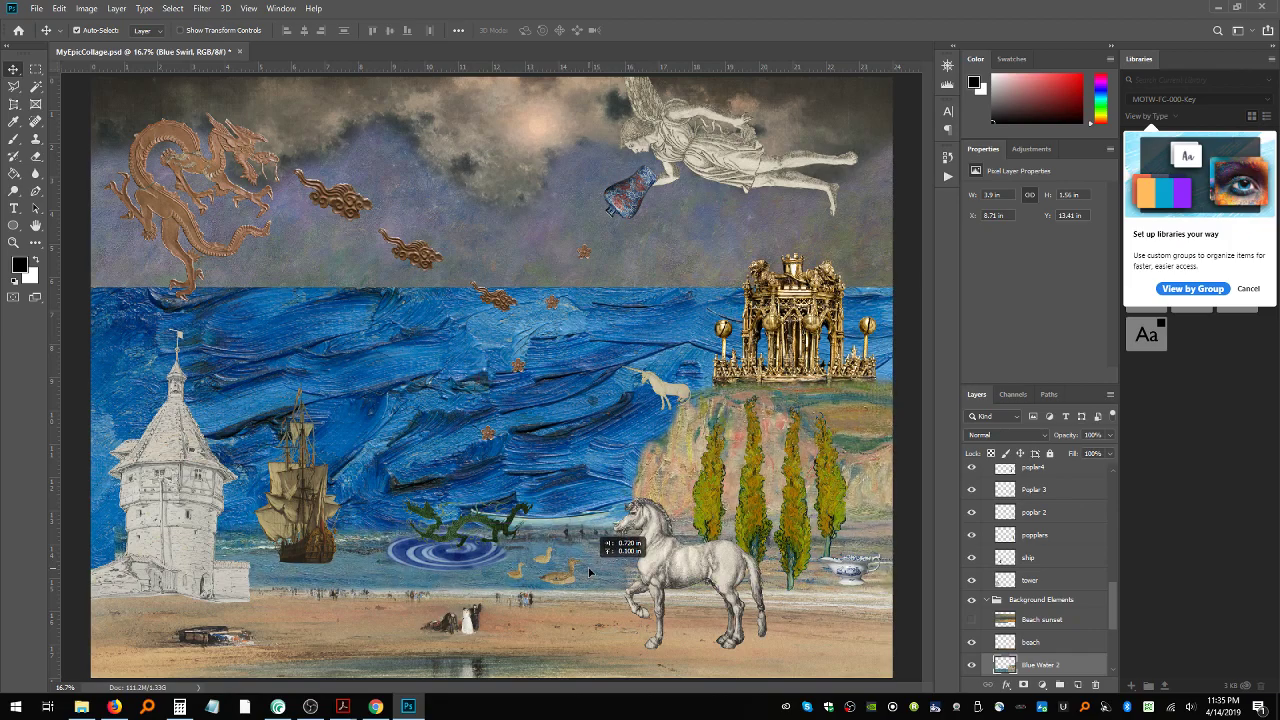
drag(590, 573, 590, 573)
drag(680, 468, 672, 456)
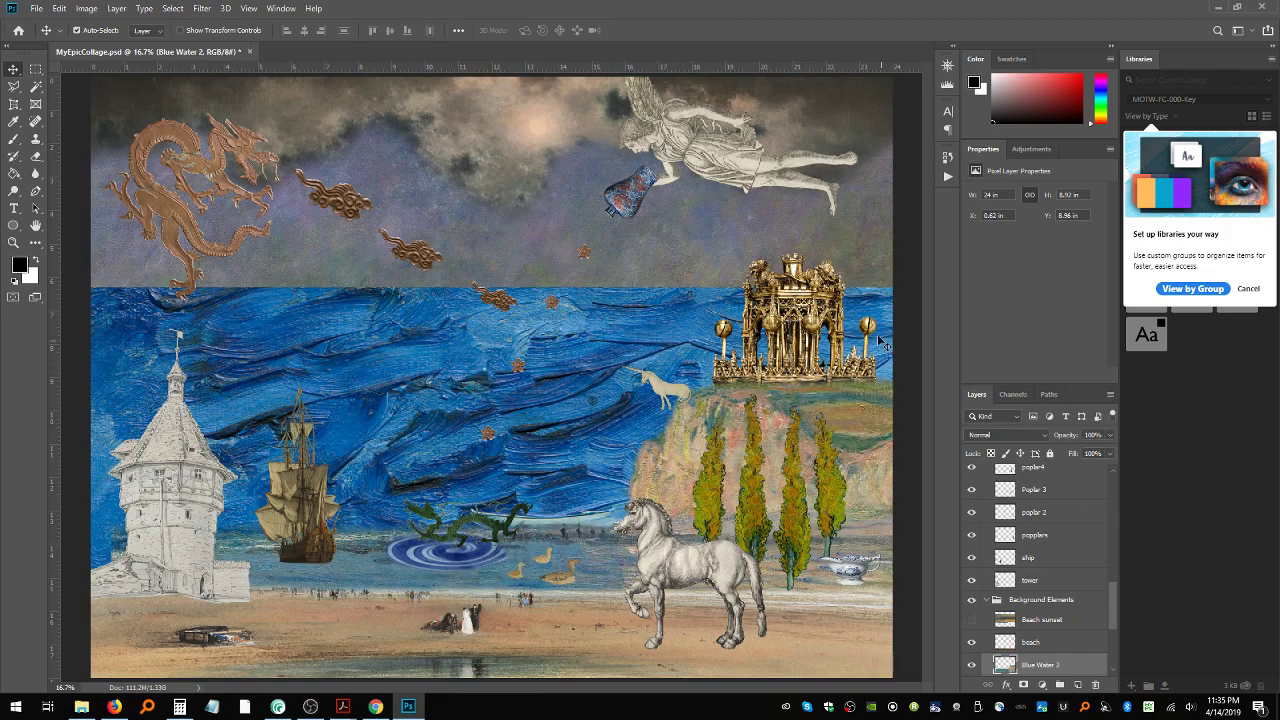
Step: Move the golden fountain slightly right and set the unicorn beside it on the cliff top
drag(808, 300, 824, 302)
drag(674, 391, 697, 382)
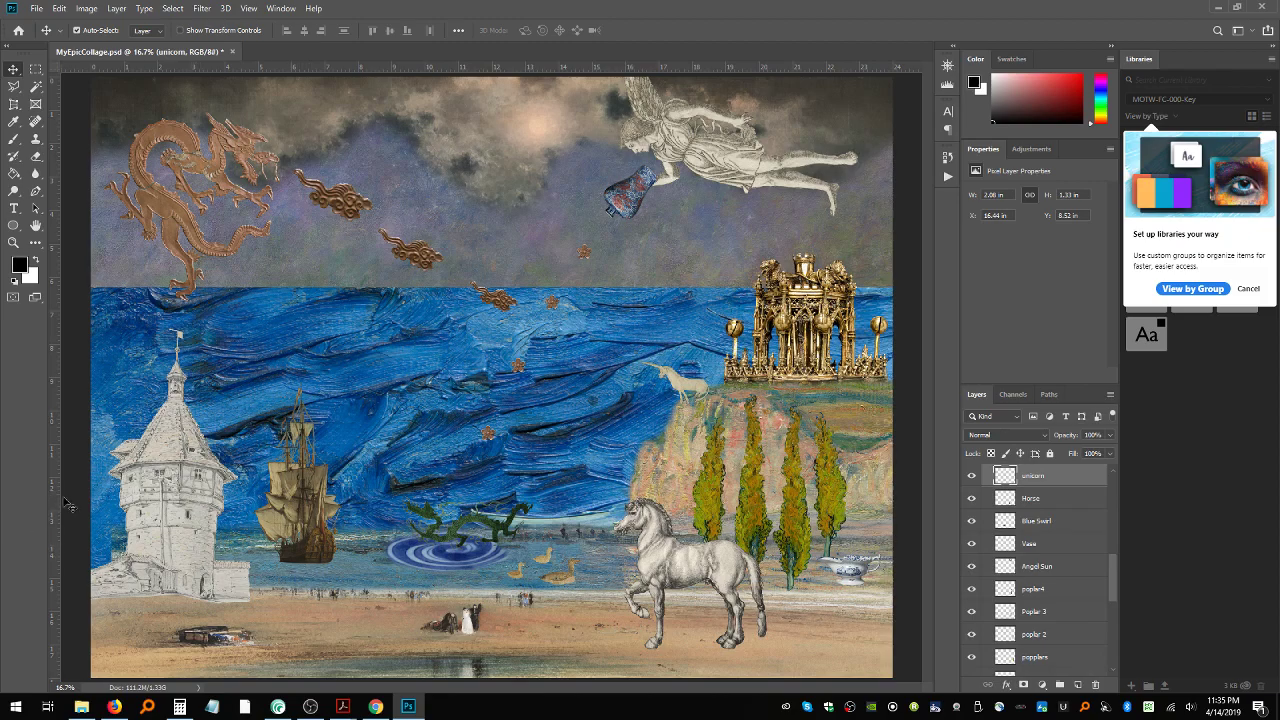
Step: Enlarge the Blue Water 2 layer to 104.90% so it extends past the canvas's left edge
click(310, 579)
key(ctrl+t)
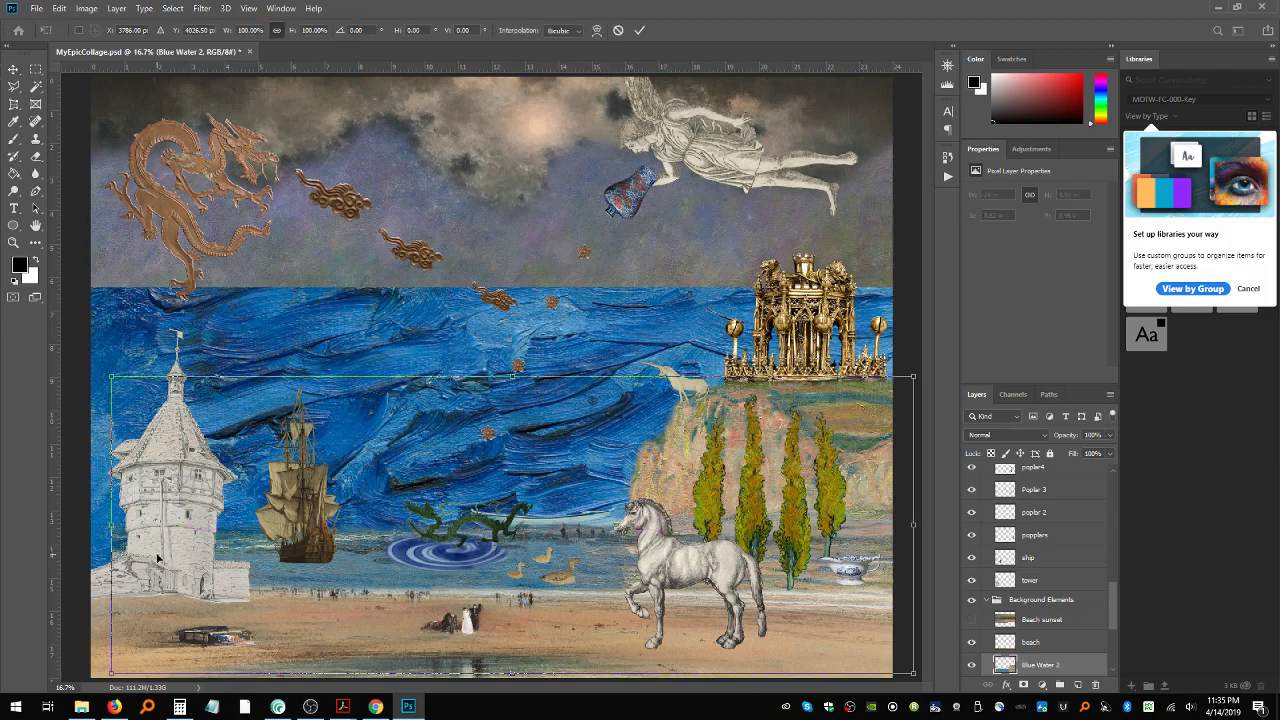
drag(110, 530, 70, 532)
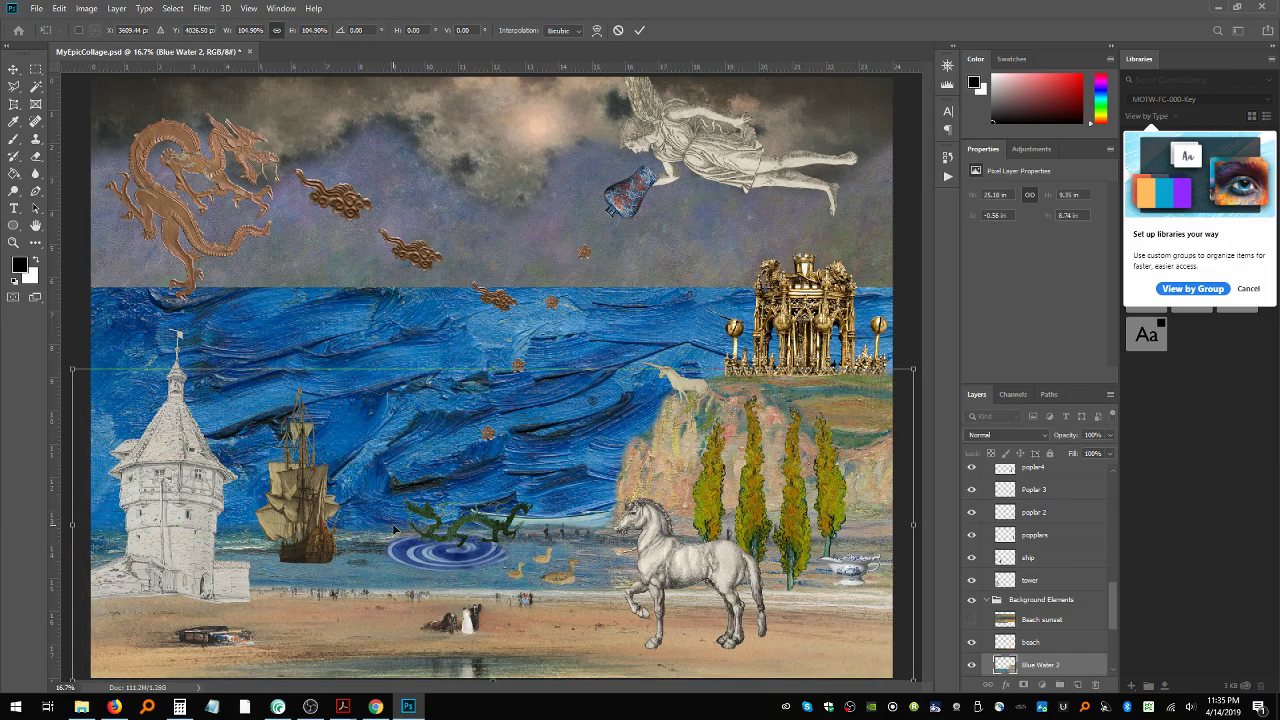
key(Return)
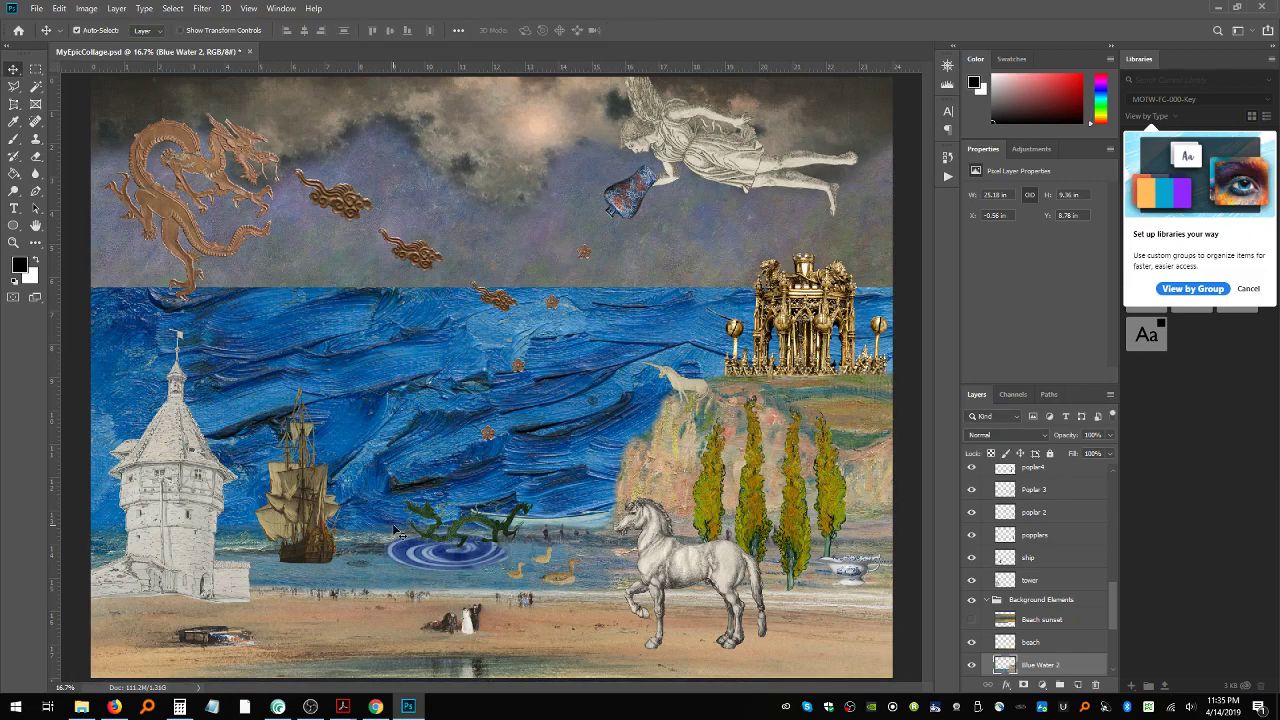
Step: Nudge the Blue Water 2 layer down until its Y position is 9.08 in
key(Down)
key(Down)
key(Down)
key(Down)
key(Down)
key(Down)
key(Down)
key(Down)
key(Down)
key(Down)
key(Down)
key(Down)
key(Down)
key(Down)
key(Down)
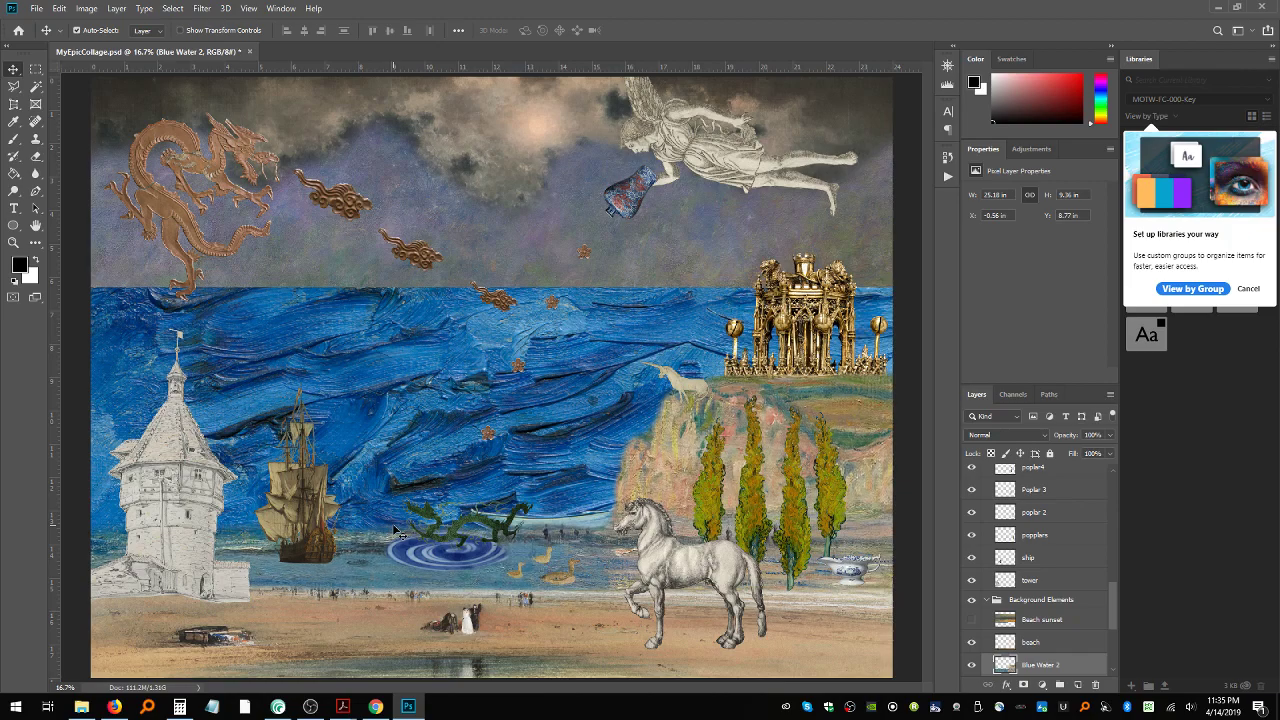
key(Down)
key(Down)
key(Down)
key(Down)
key(Down)
key(Down)
key(Down)
key(Down)
key(Down)
key(Down)
key(Down)
key(Down)
key(Down)
key(Down)
key(Down)
key(Down)
key(Down)
key(Down)
key(Down)
key(Down)
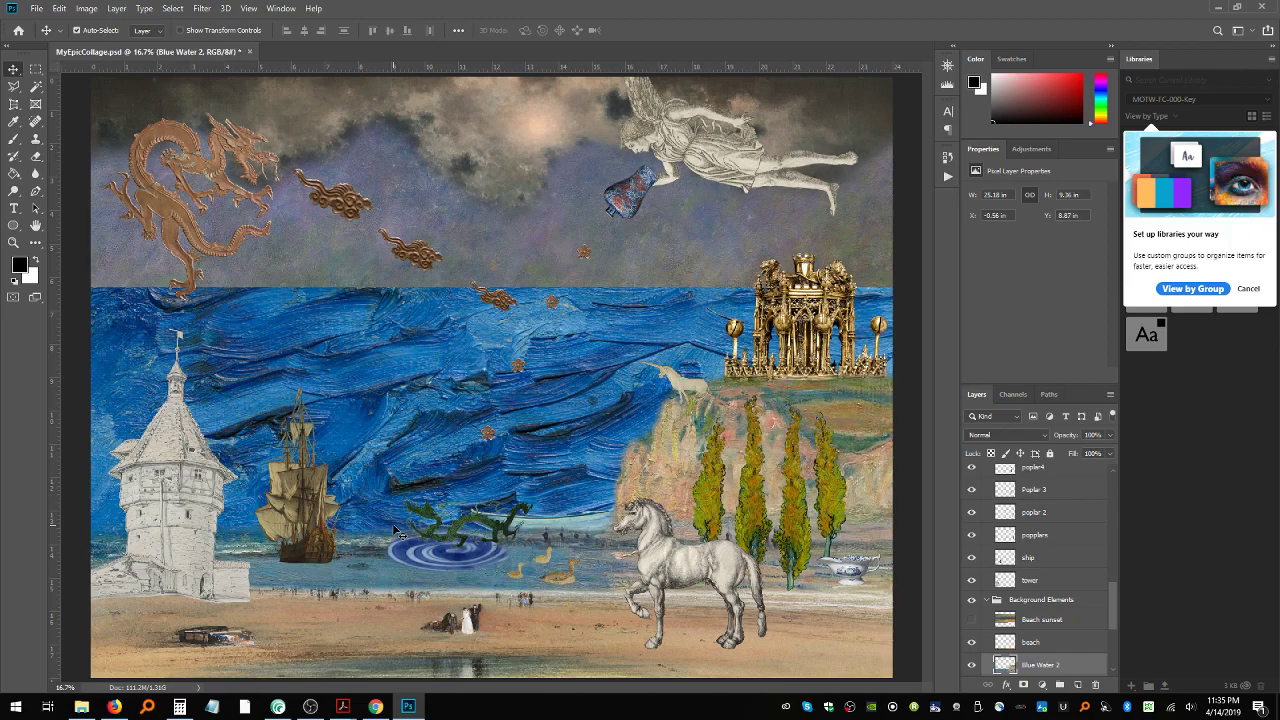
key(Down)
key(Down)
key(Down)
key(Down)
key(Down)
key(Down)
key(Down)
key(Down)
key(Down)
key(Down)
key(Down)
key(Down)
key(Down)
key(Down)
key(Down)
key(Down)
key(Down)
key(Down)
key(Down)
key(Down)
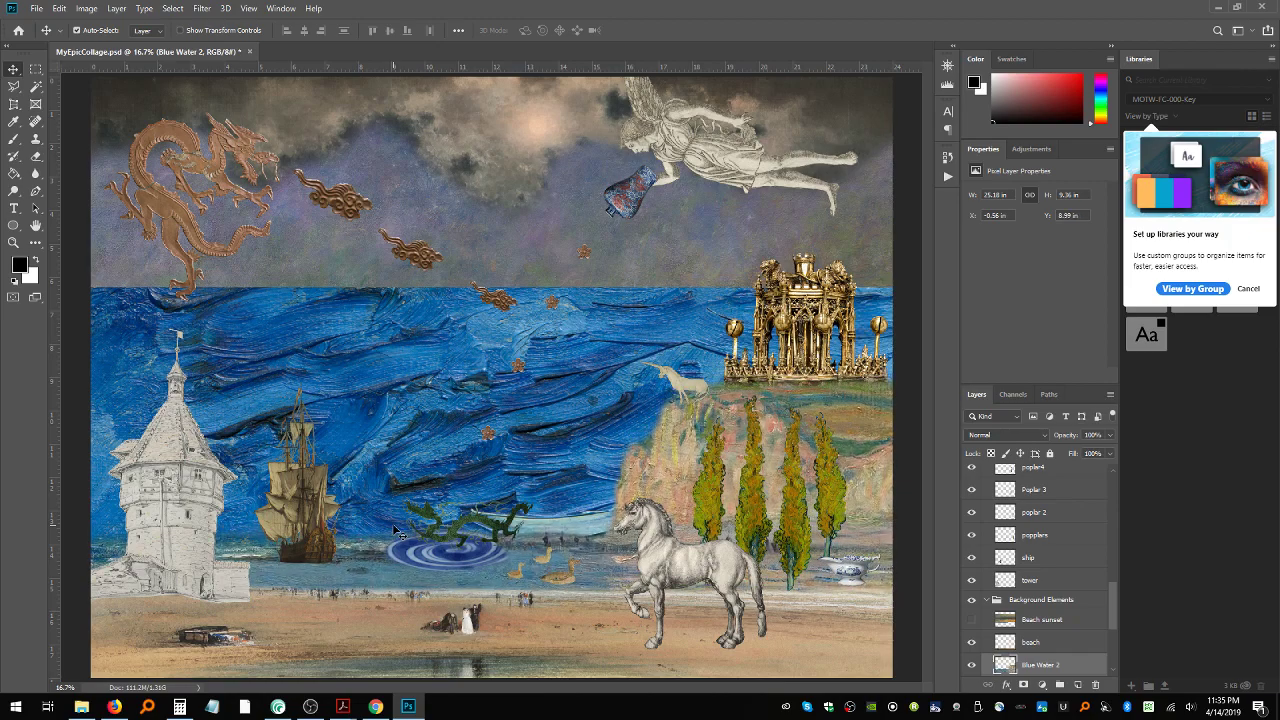
key(Down)
key(Down)
key(Down)
key(Down)
key(Down)
key(Down)
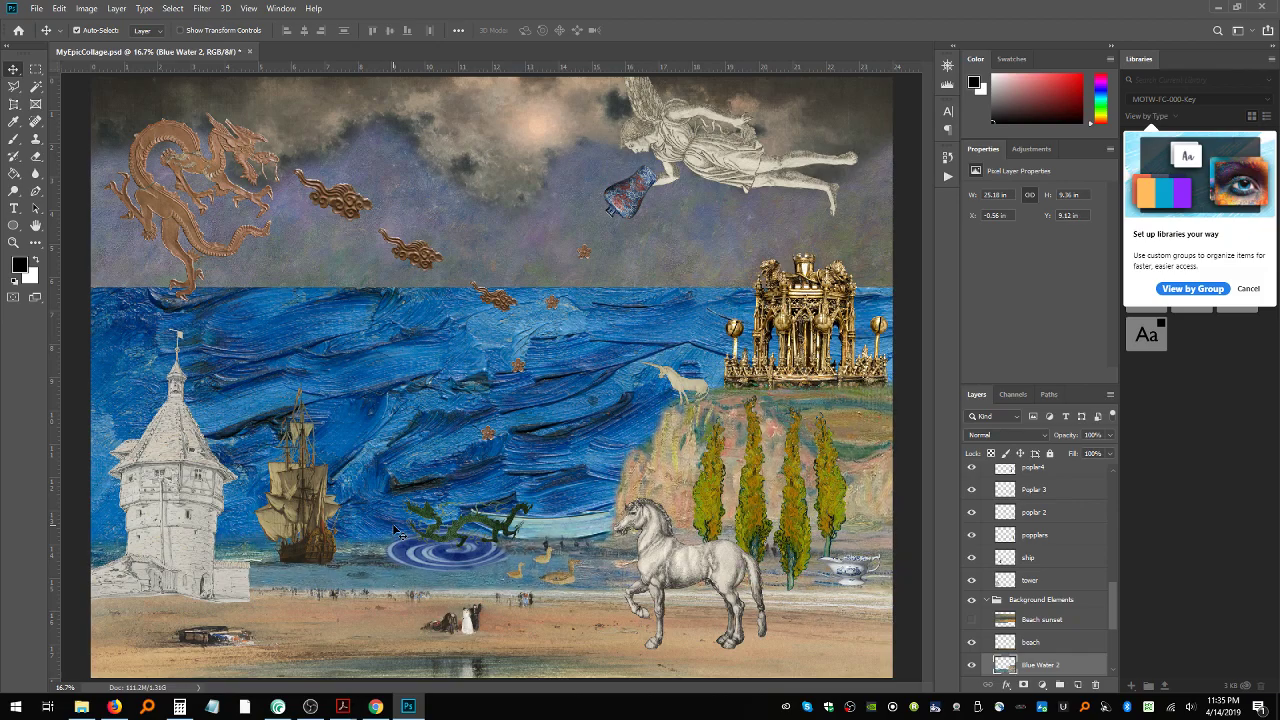
key(Up)
key(Up)
key(Up)
key(Up)
key(Up)
key(Up)
key(Up)
key(Up)
key(Up)
key(Up)
key(Up)
key(Up)
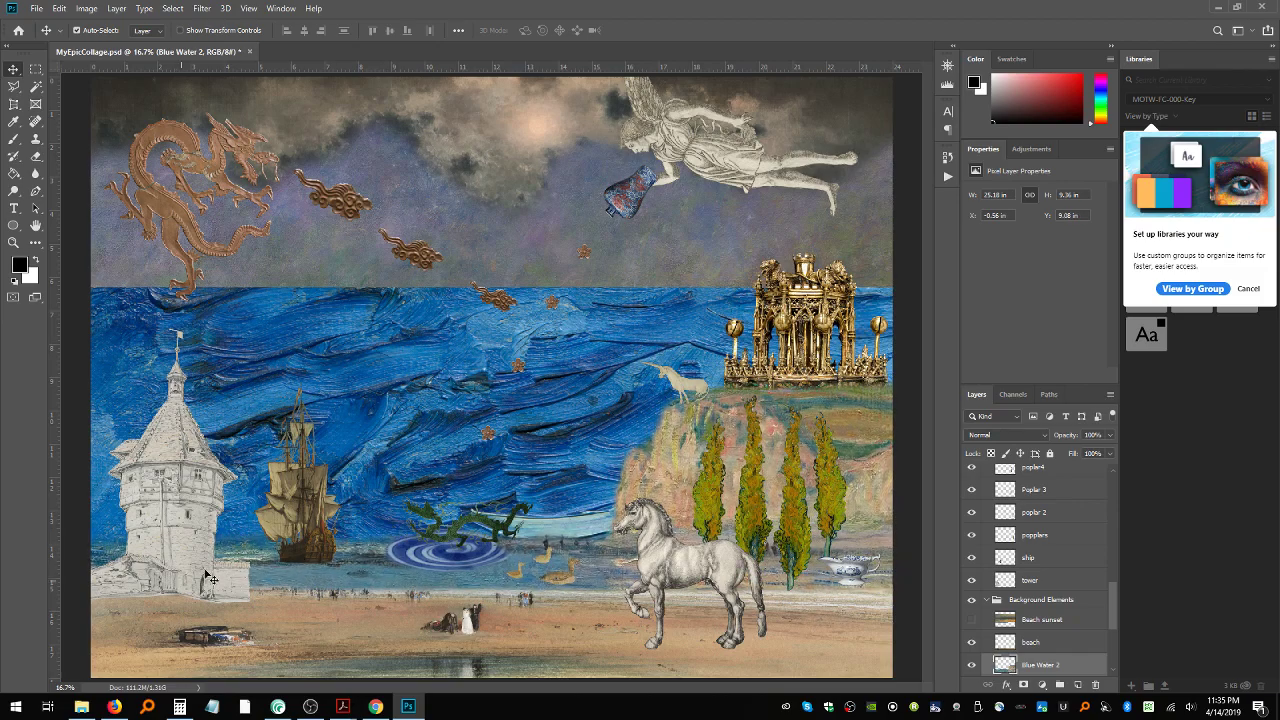
Step: Lower the ship on the water and move the Blue Swirl and green dragon closer to it
drag(287, 527, 282, 534)
drag(397, 571, 375, 559)
drag(462, 541, 433, 537)
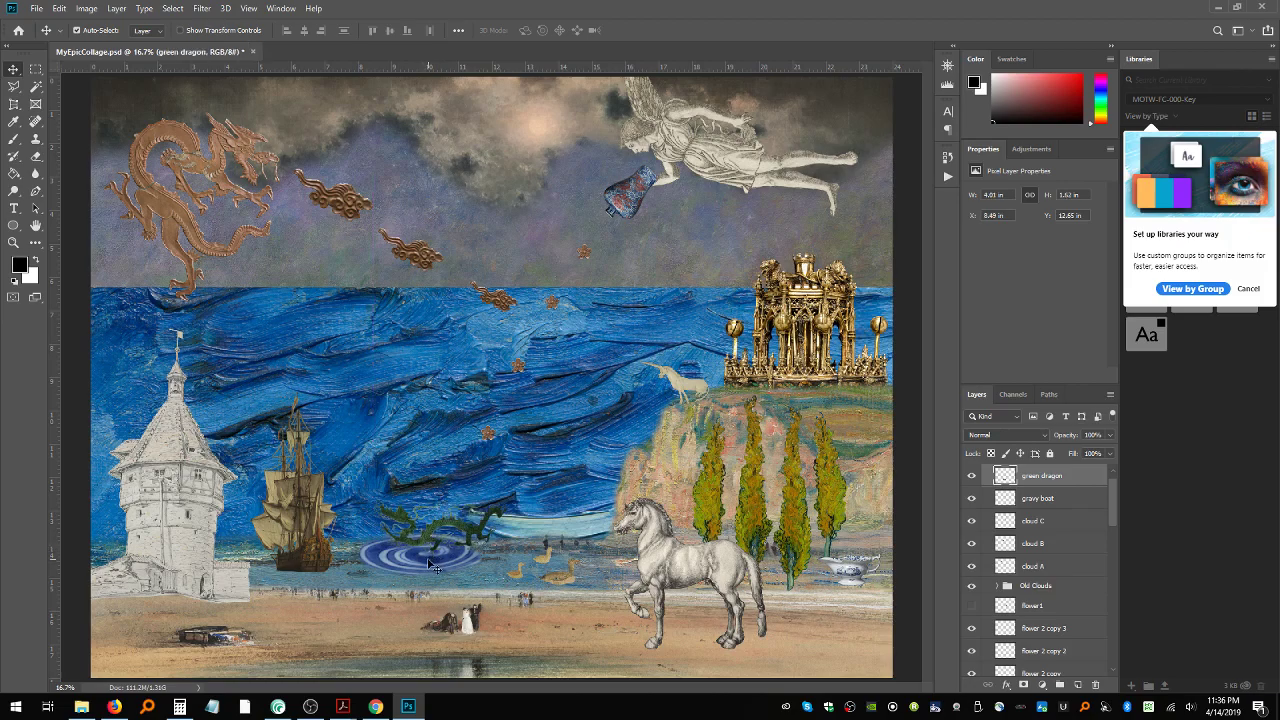
Step: Shift the duck group slightly toward the blue swirl and move the horse a little left and down
click(432, 563)
click(513, 576)
drag(513, 574, 590, 573)
click(539, 559)
click(538, 558)
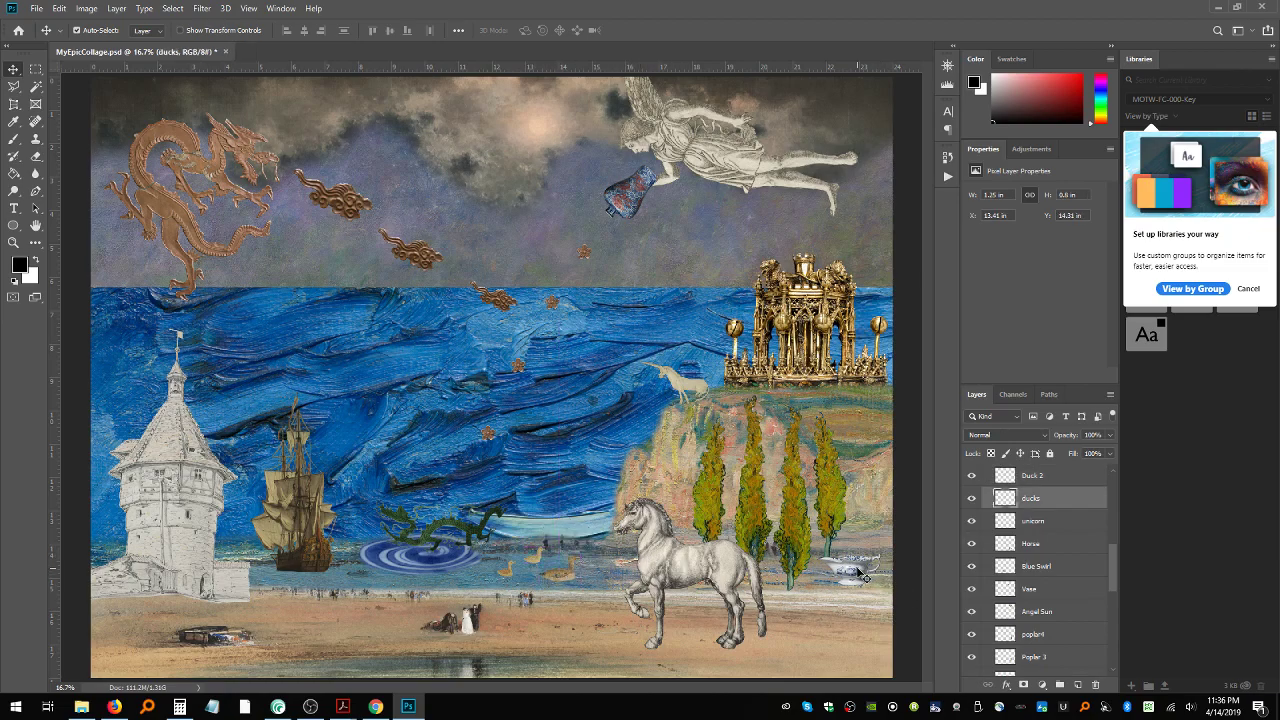
drag(648, 555, 646, 557)
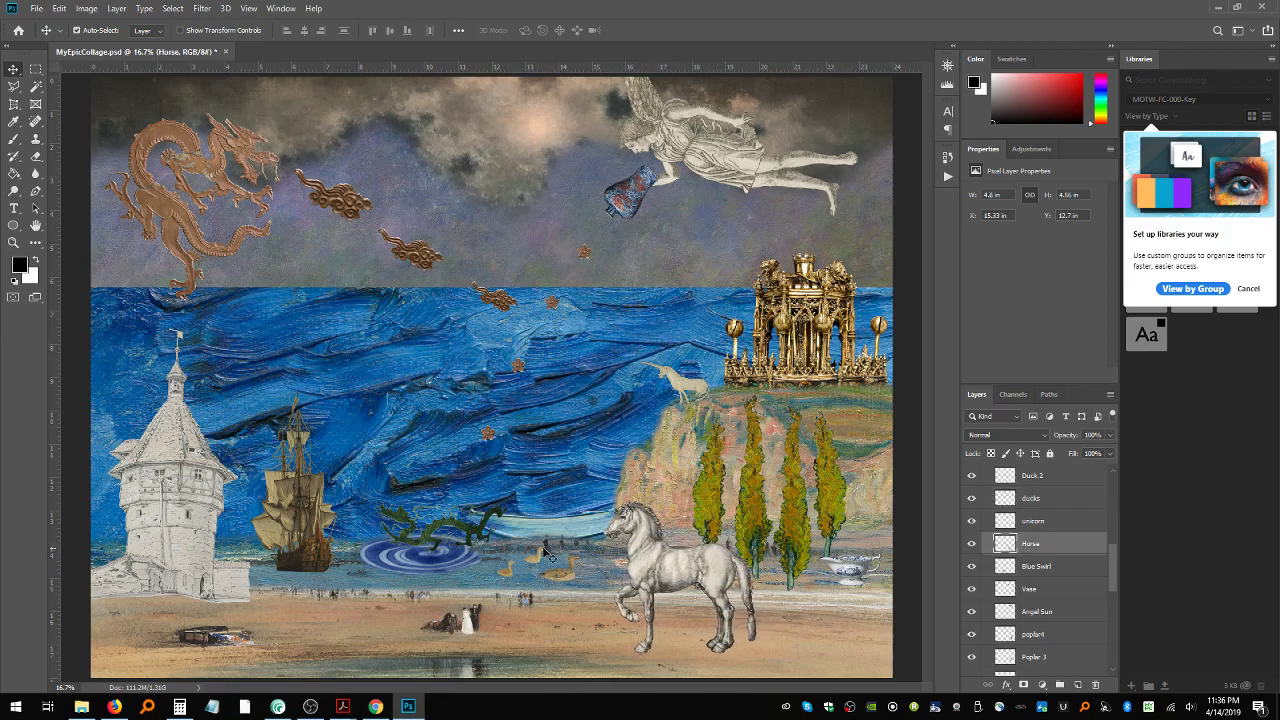
drag(549, 568, 504, 569)
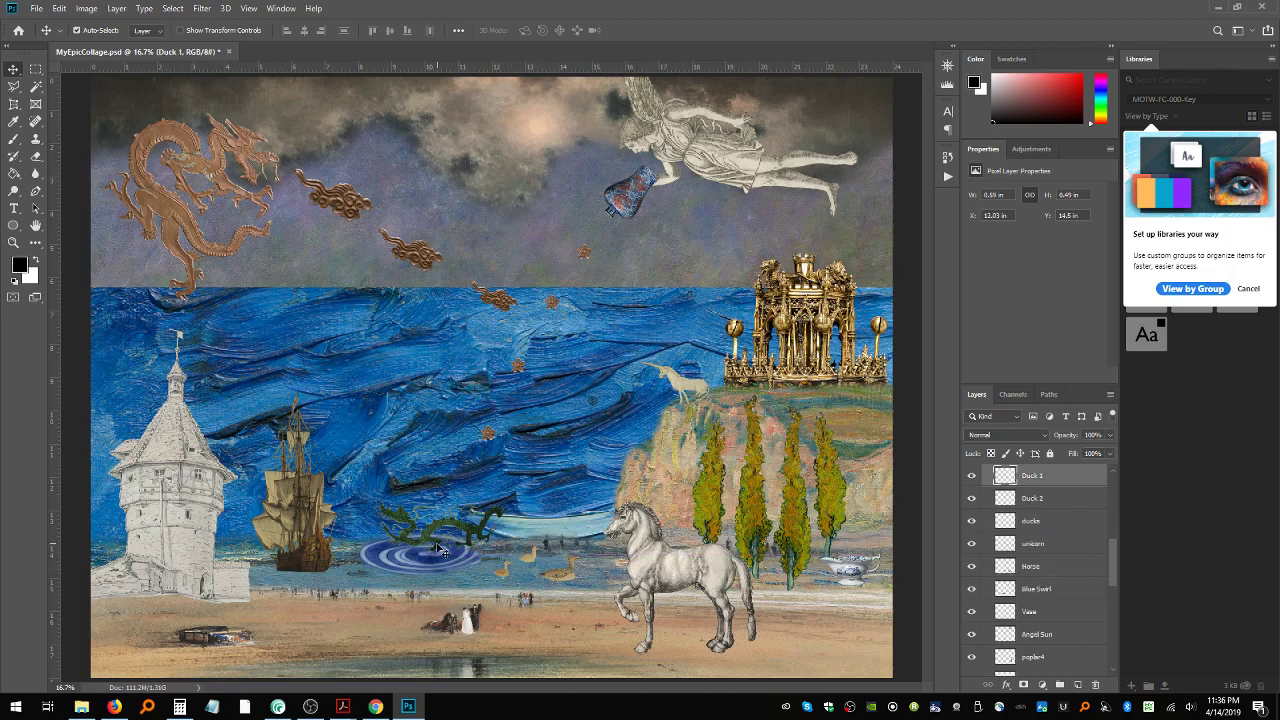
Step: Move the gravy boat to the open water above the ship and shift the golden fountain slightly left and down
drag(855, 580, 335, 358)
drag(781, 319, 776, 320)
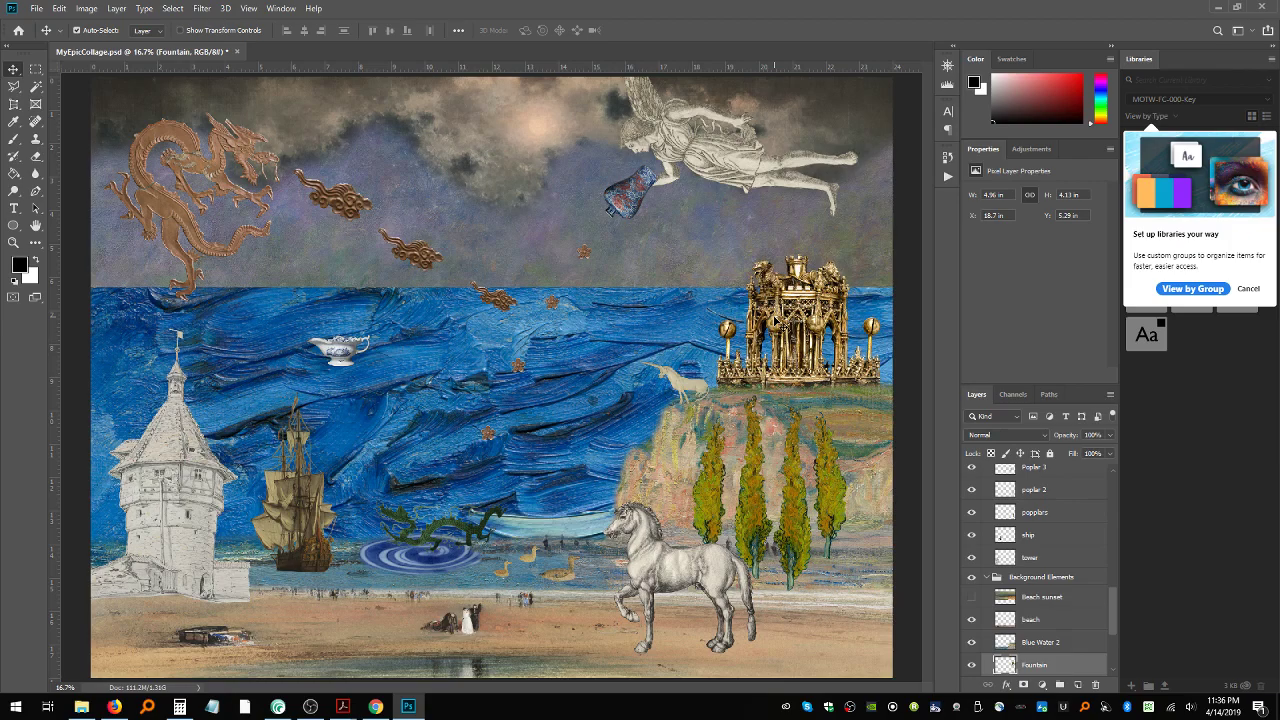